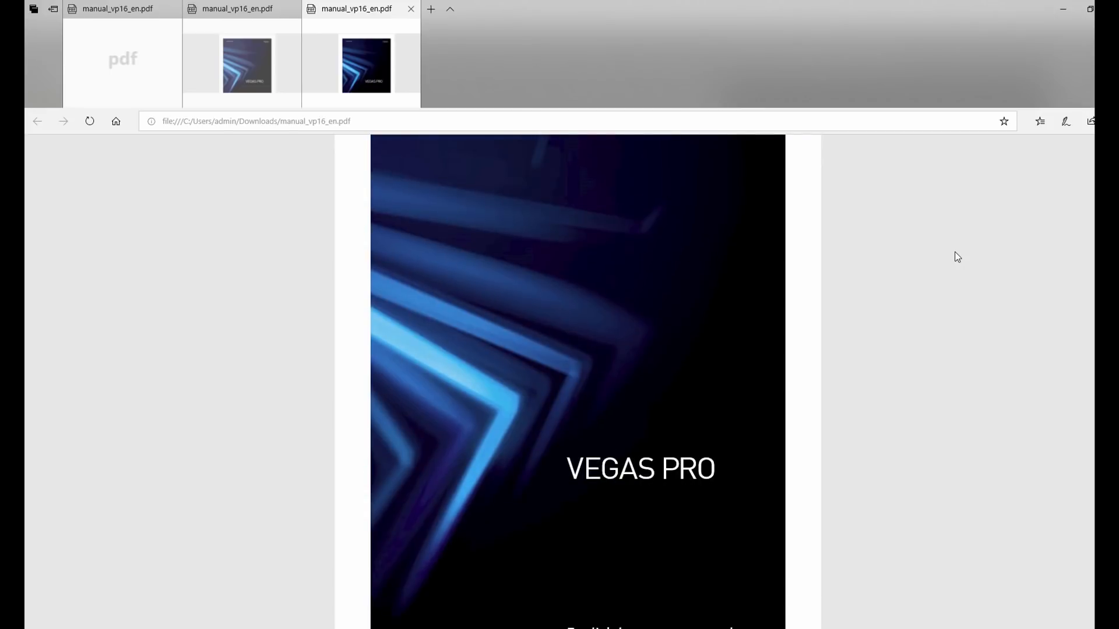
# Browse the VEGAS Pro manual from its cover through the table of contents, to the topics on page 9.
pyautogui.scroll(-1, 955, 253)
pyautogui.scroll(1, 954, 253)
pyautogui.scroll(-11, 954, 253)
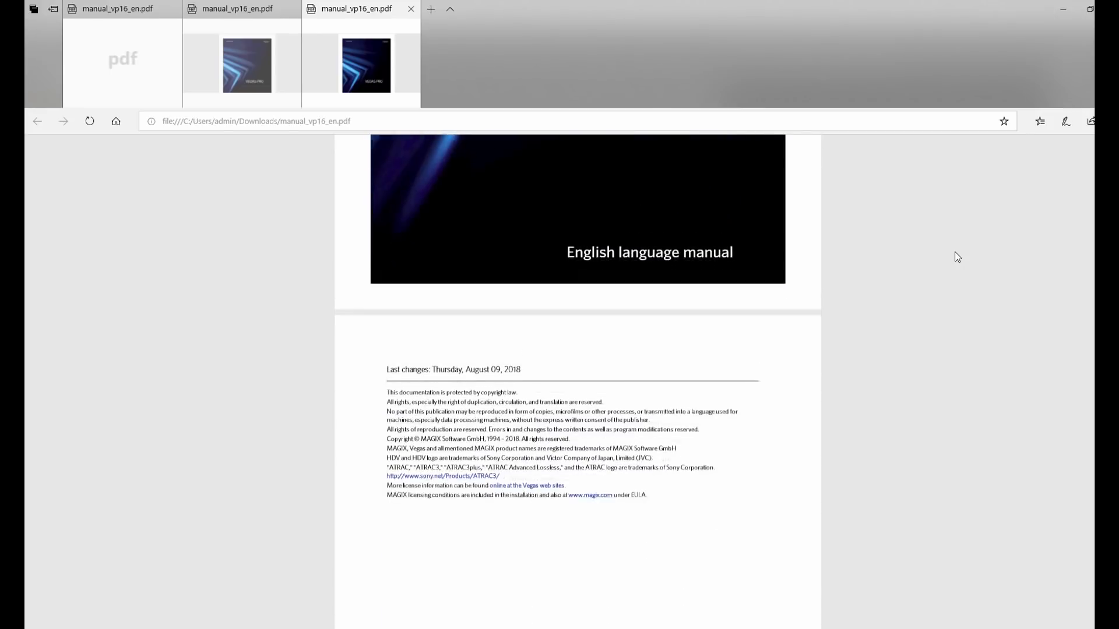
pyautogui.scroll(-20, 957, 258)
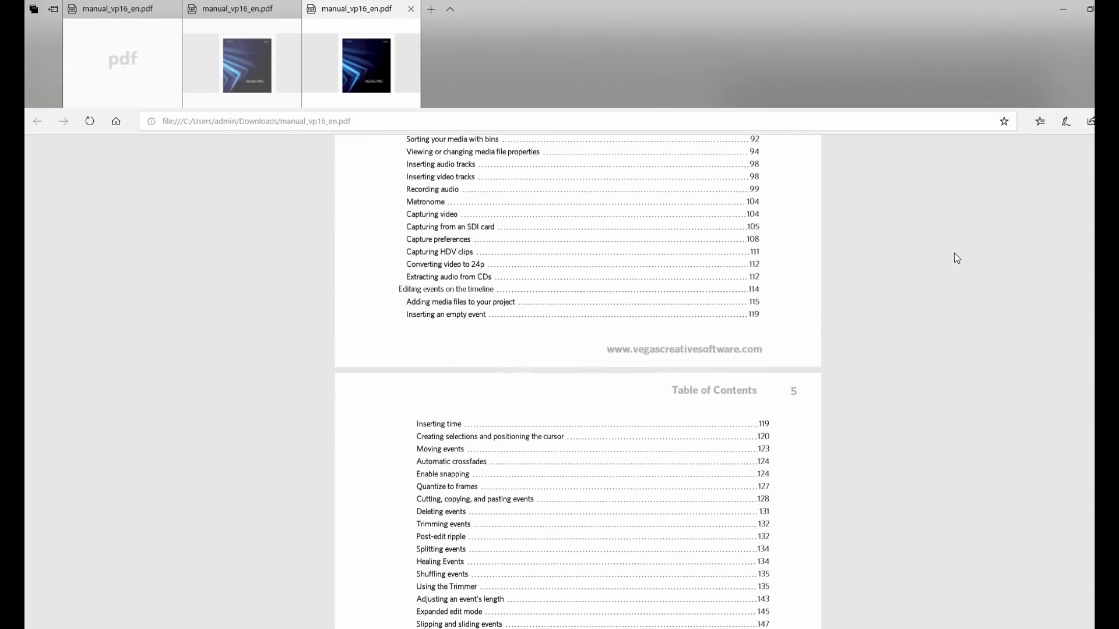
pyautogui.scroll(-20, 956, 259)
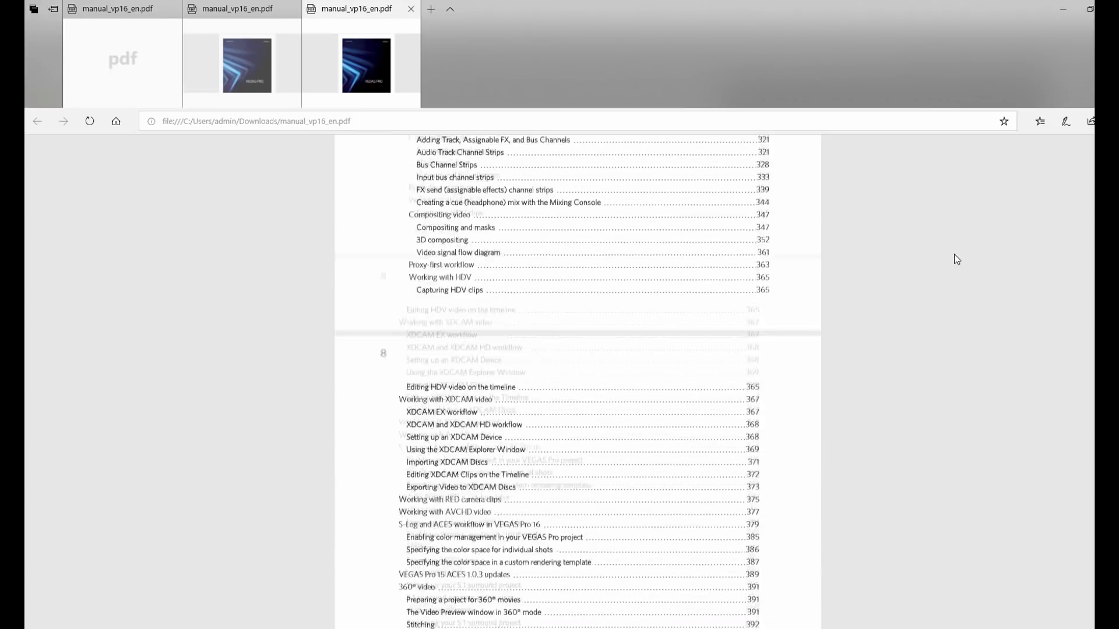
pyautogui.scroll(-13, 956, 259)
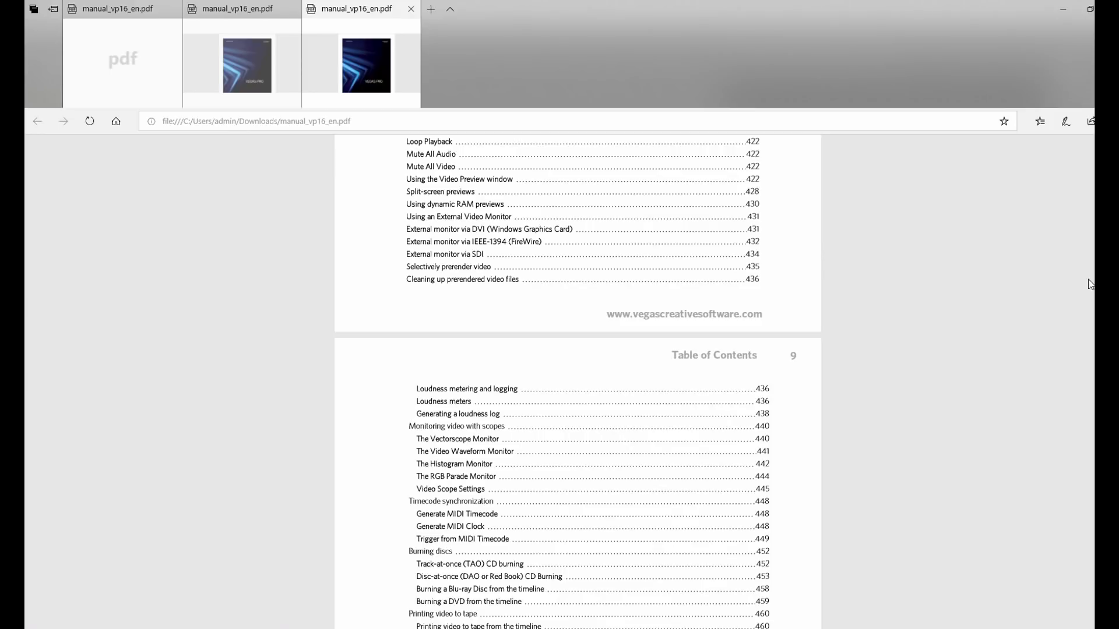
# Switch to VEGAS Pro, restore its window to a smaller size and minimize the PDF manual to reveal the desktop.
pyautogui.hotkey('alt', 'Tab')
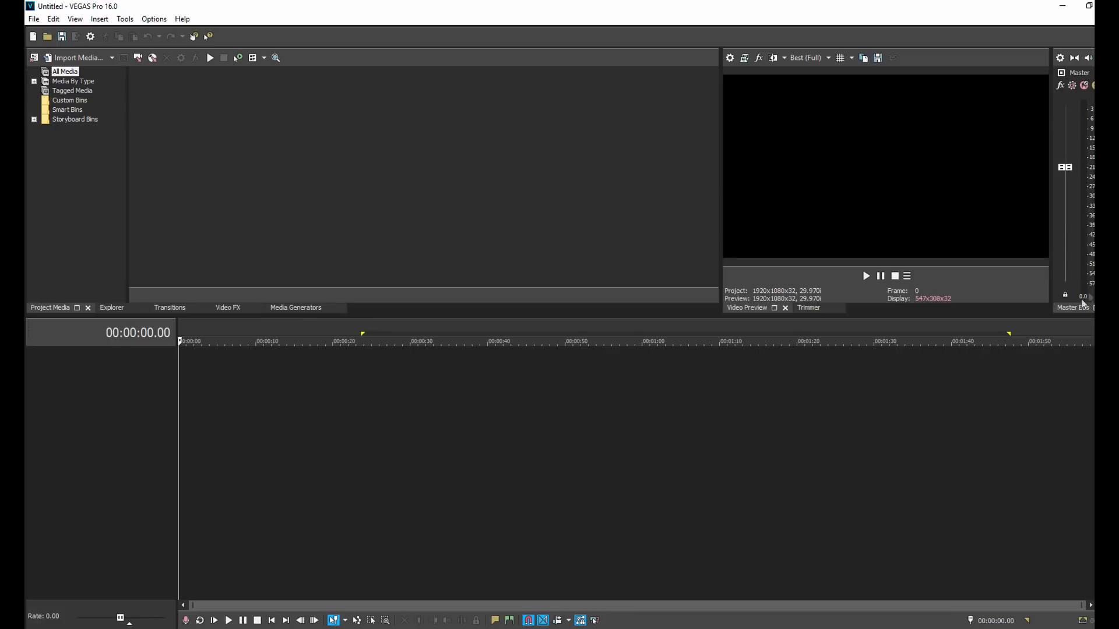
pyautogui.click(1088, 5)
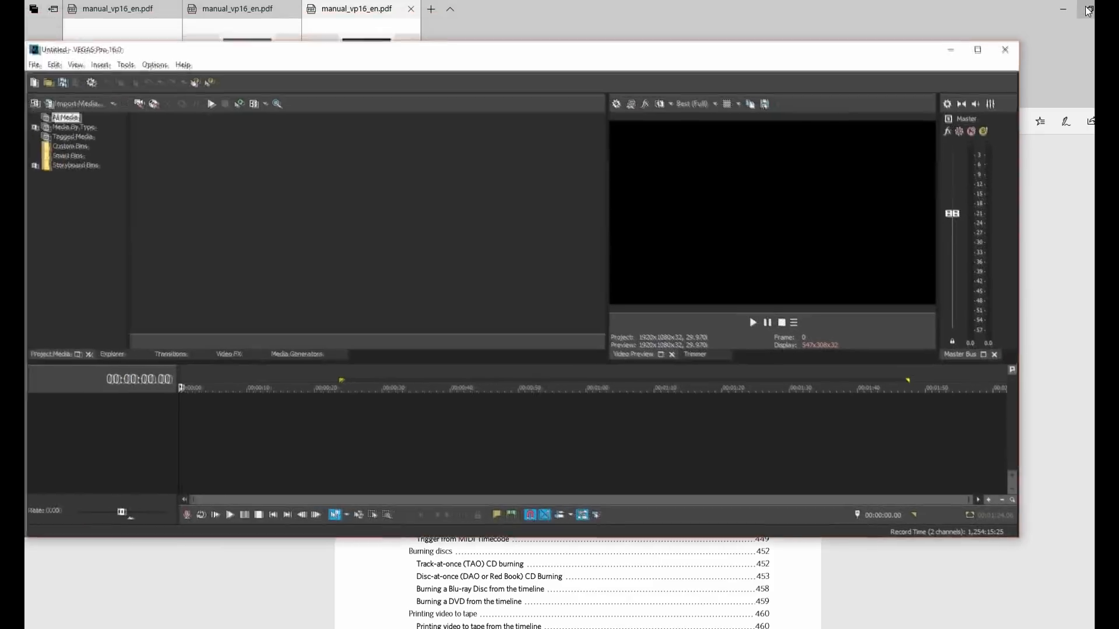
pyautogui.click(1061, 8)
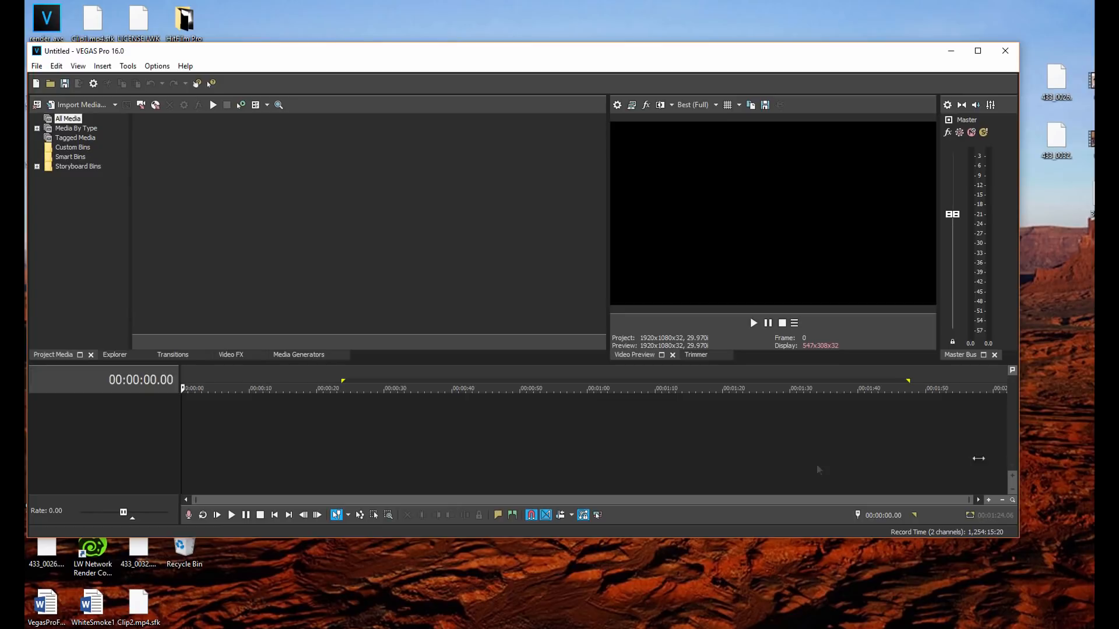
# Add Clip1.mp4 and Clip2.mp4 from the desktop to the timeline, matching the project video settings to Clip1, and maximize the window.
pyautogui.moveTo(1089, 86); pyautogui.dragTo(402, 449)
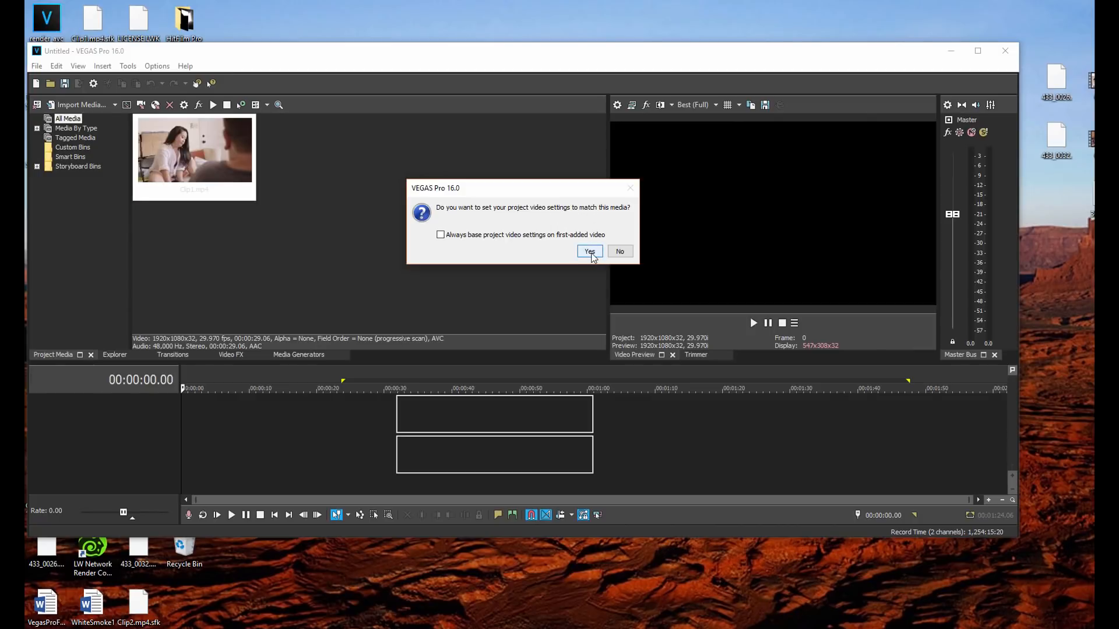
pyautogui.click(592, 255)
pyautogui.moveTo(1088, 139); pyautogui.dragTo(609, 427)
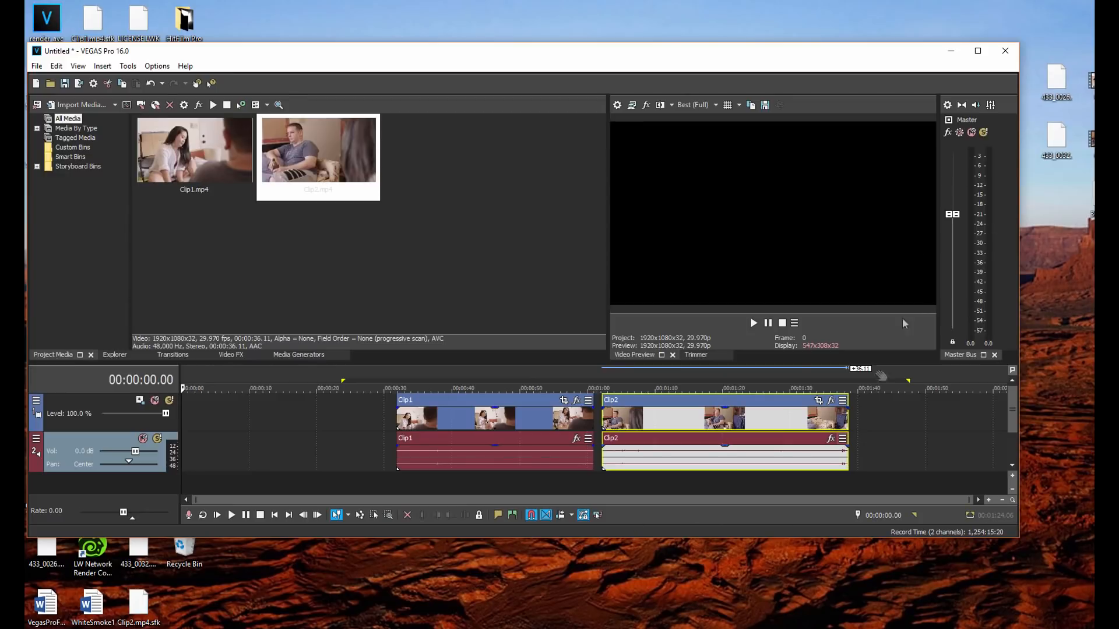
pyautogui.click(978, 51)
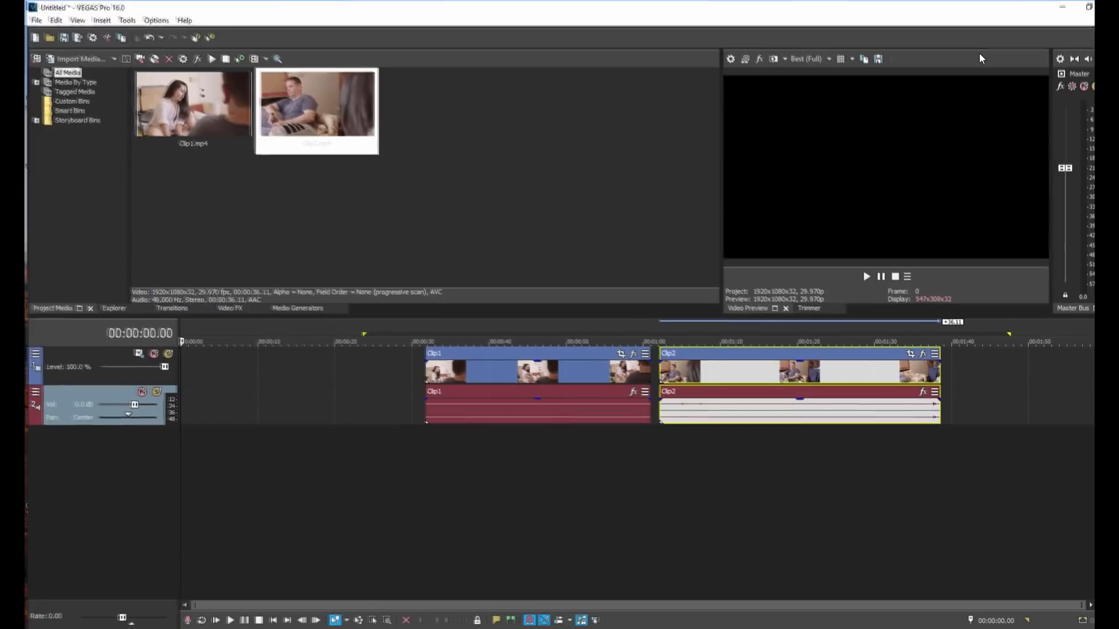
# View the file browser for importing media and close it without importing anything.
pyautogui.click(33, 22)
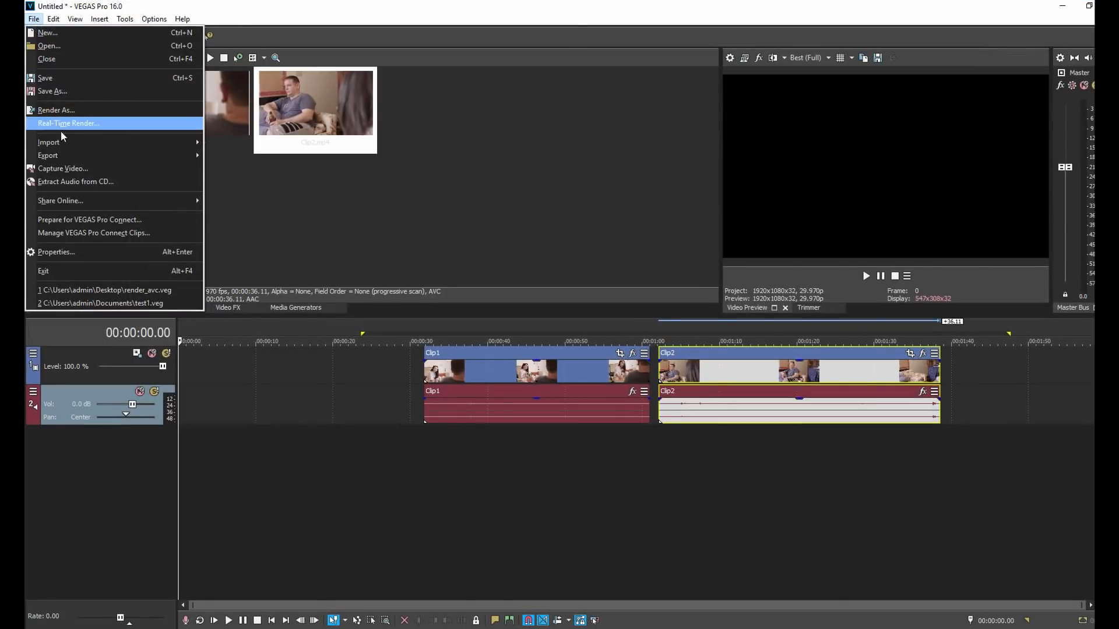
pyautogui.moveTo(64, 150)
pyautogui.click(229, 145)
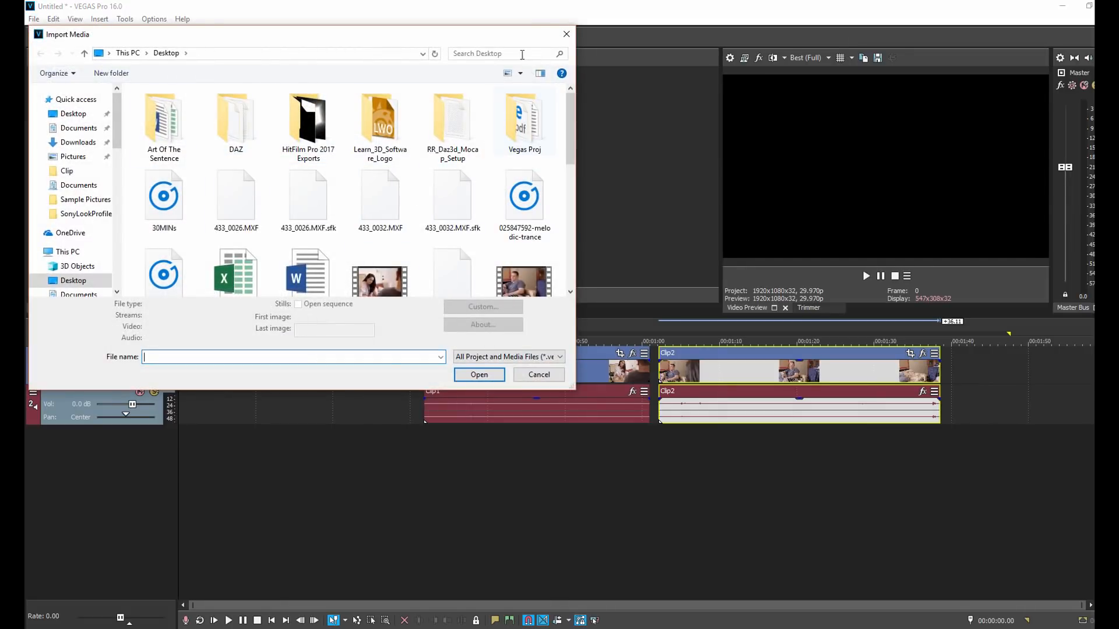
pyautogui.click(566, 36)
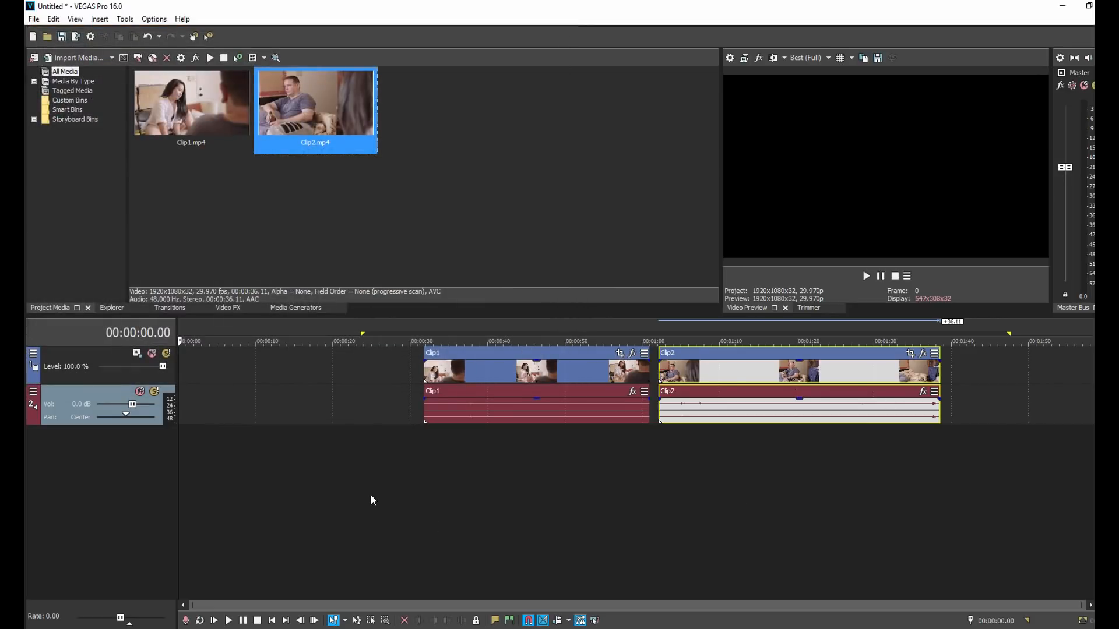
# Move Clip2 on the timeline so that it starts exactly where Clip1 ends.
pyautogui.click(459, 476)
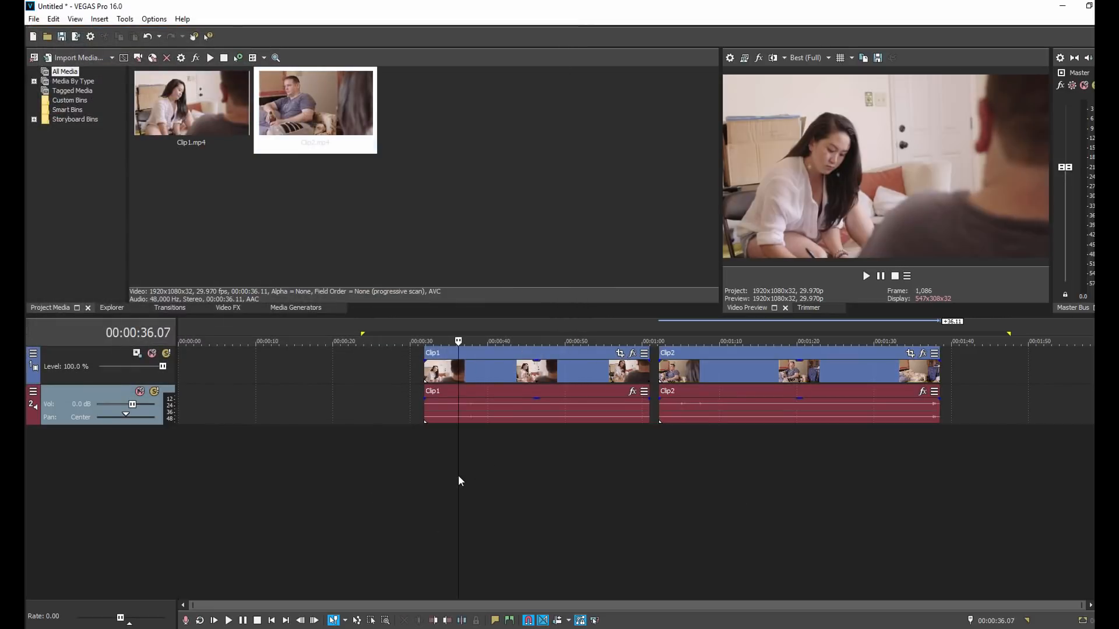
pyautogui.click(435, 464)
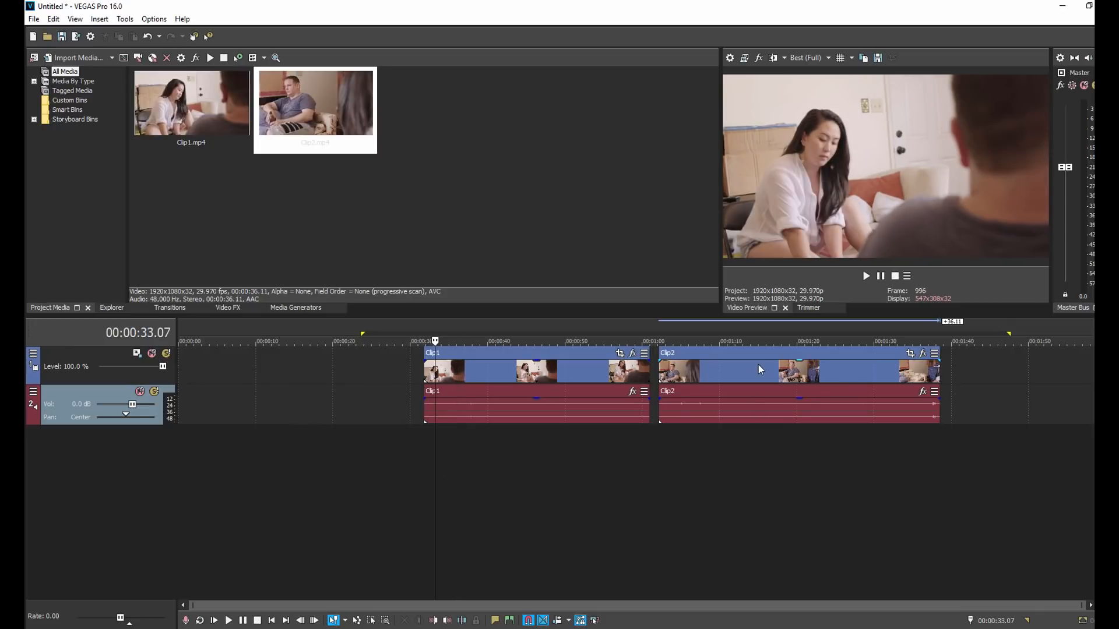
pyautogui.moveTo(756, 355); pyautogui.dragTo(748, 360)
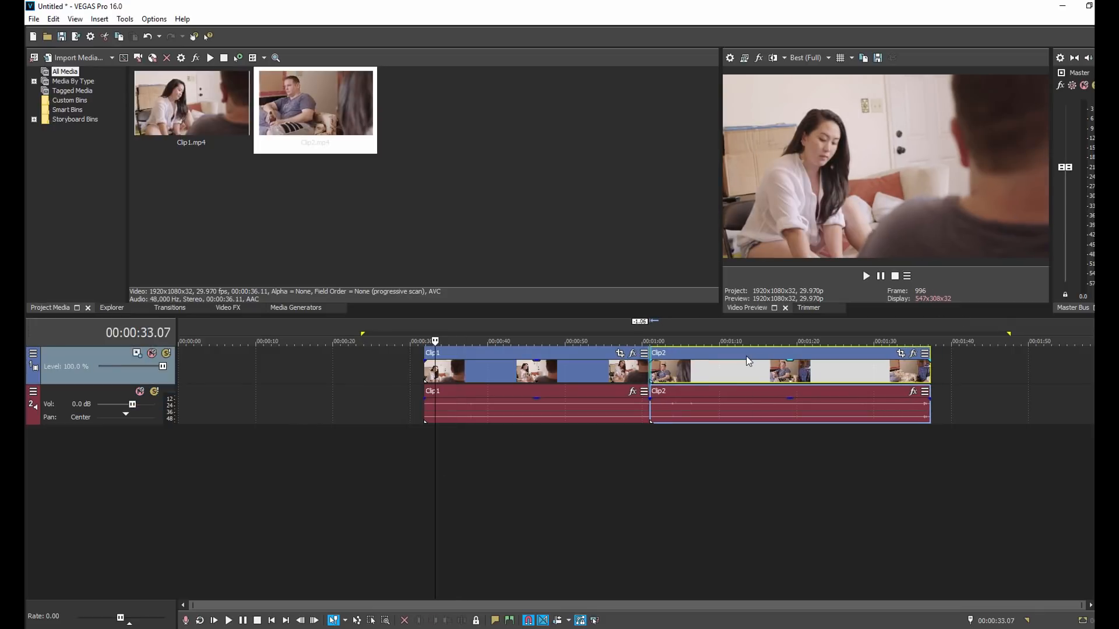
# Delete the audio track and undo the deletion.
pyautogui.click(491, 467)
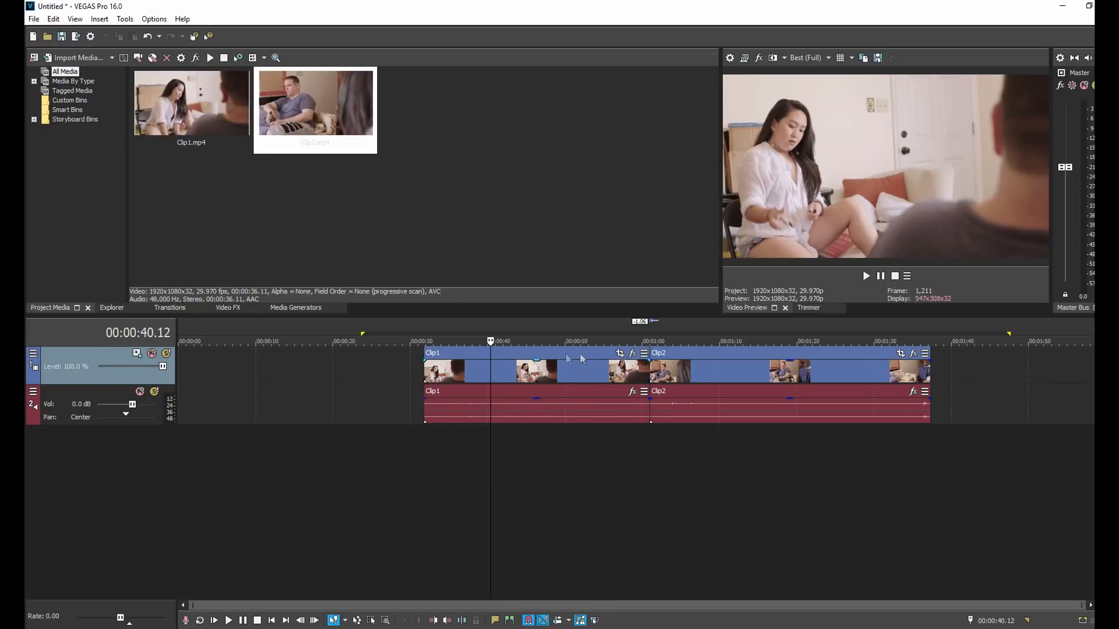
pyautogui.moveTo(506, 356)
pyautogui.mouseDown()
pyautogui.moveTo(386, 365)
pyautogui.moveTo(503, 366)
pyautogui.mouseUp()
pyautogui.rightClick(104, 391)
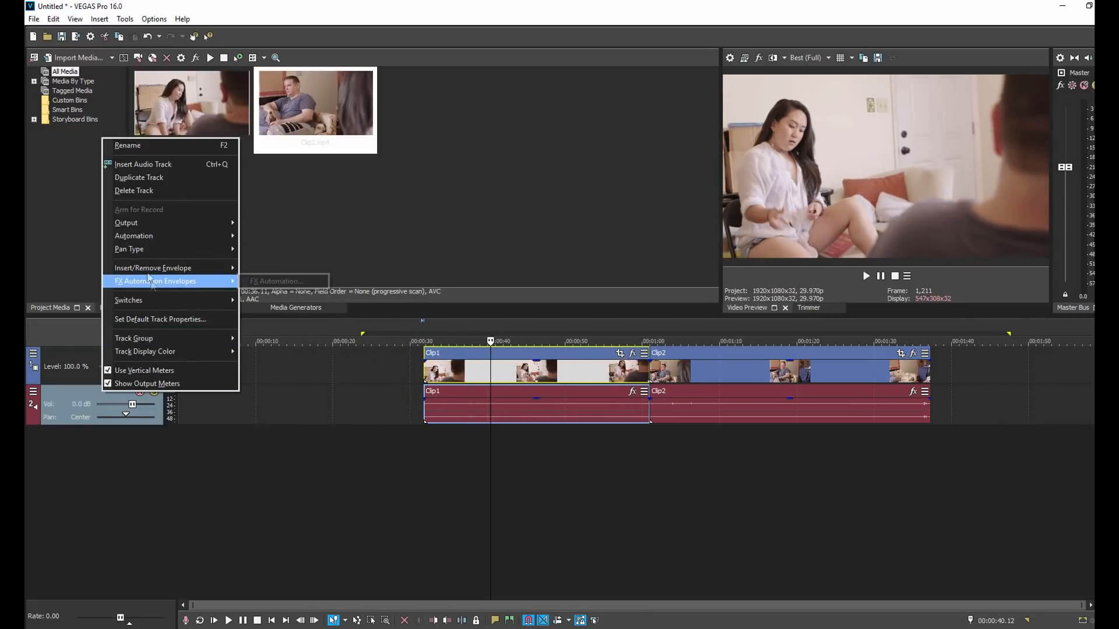
pyautogui.click(153, 193)
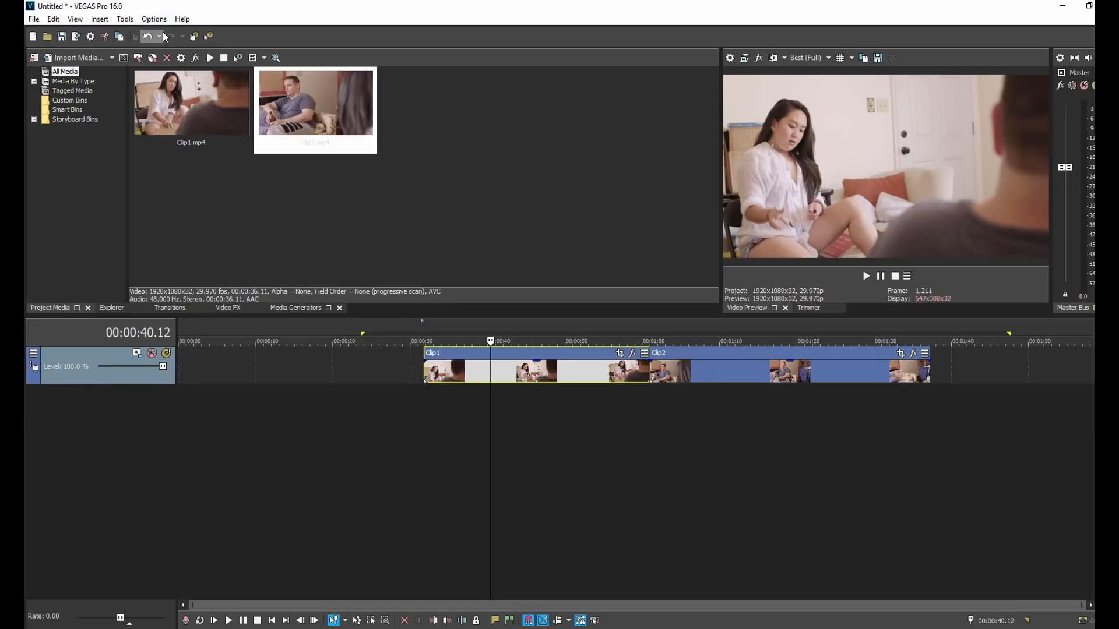
pyautogui.click(145, 37)
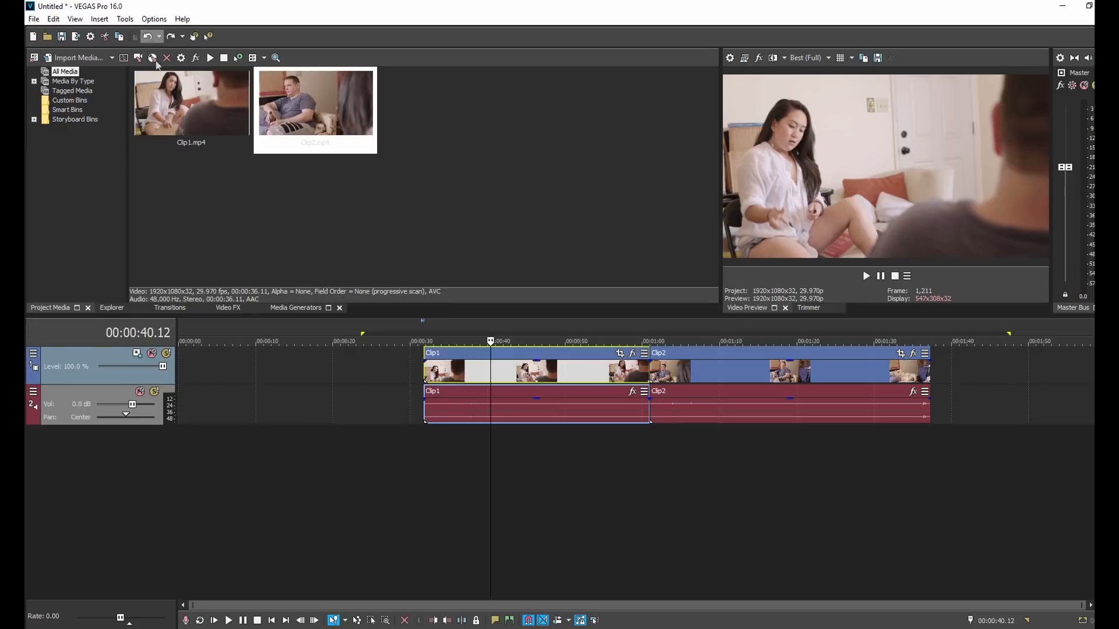
# Move Clip1 about 3 seconds earlier on the timeline and select its audio and video events together.
pyautogui.click(725, 473)
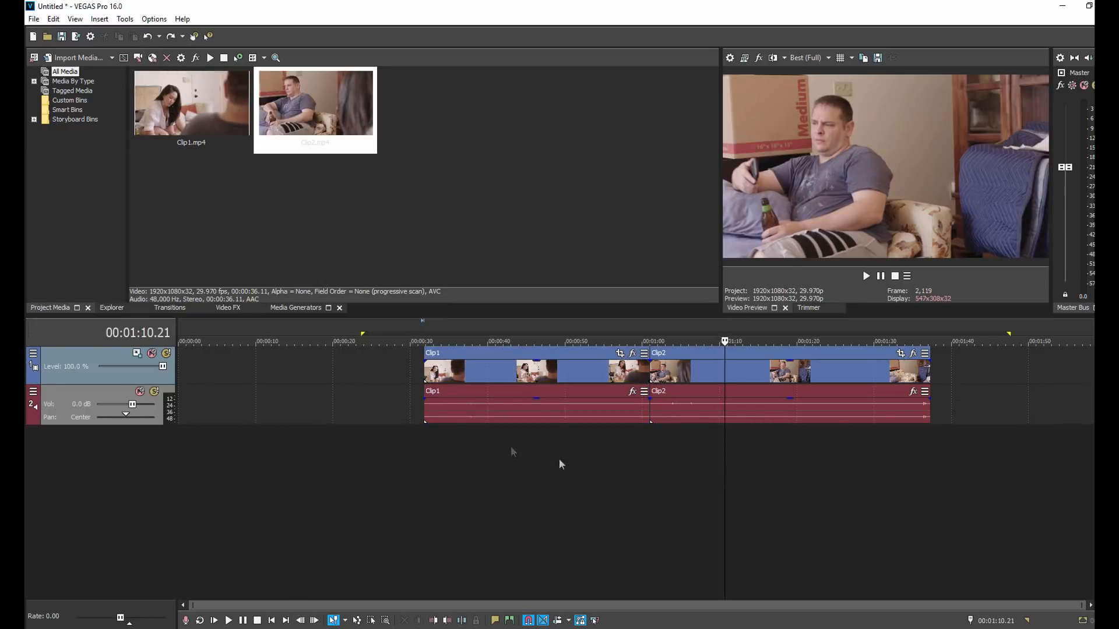
pyautogui.moveTo(495, 355)
pyautogui.mouseDown()
pyautogui.moveTo(458, 356)
pyautogui.moveTo(474, 359)
pyautogui.mouseUp()
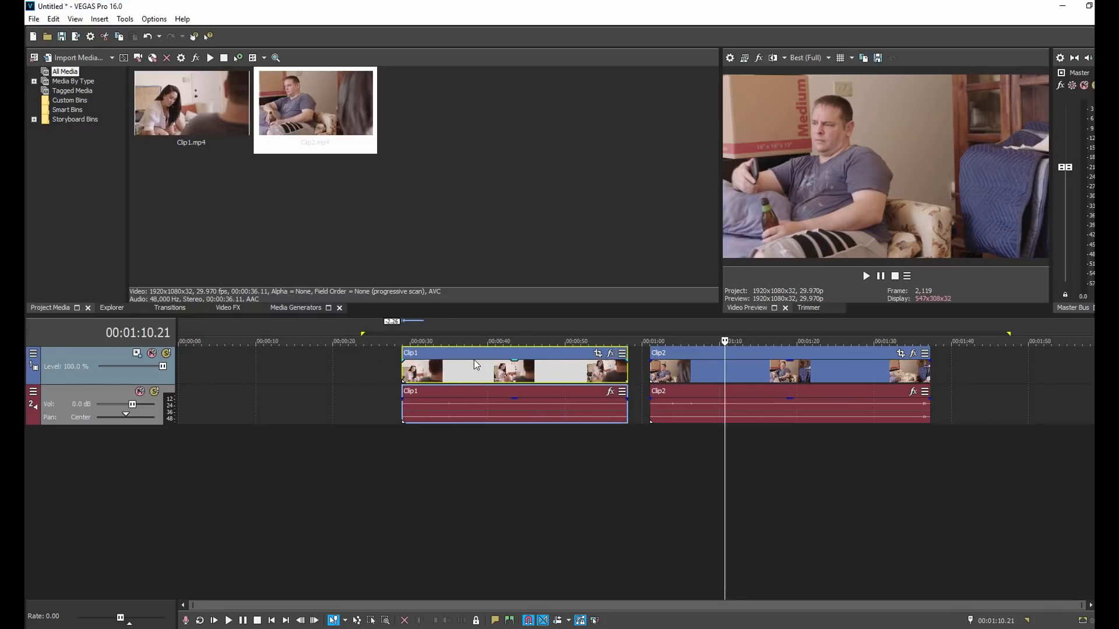
pyautogui.click(469, 408)
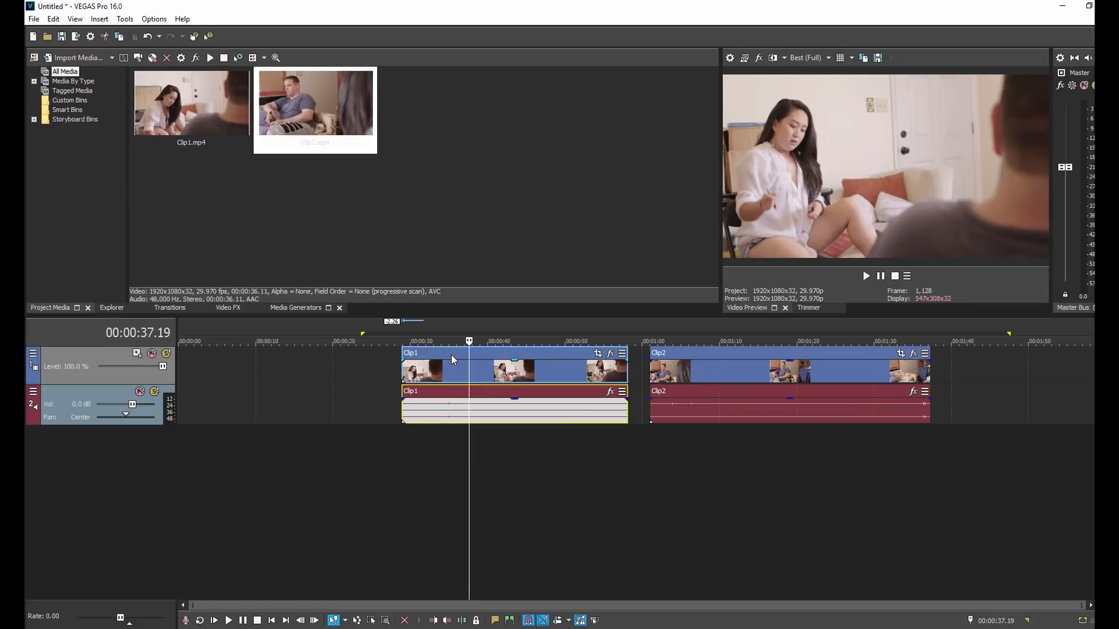
pyautogui.click(452, 358)
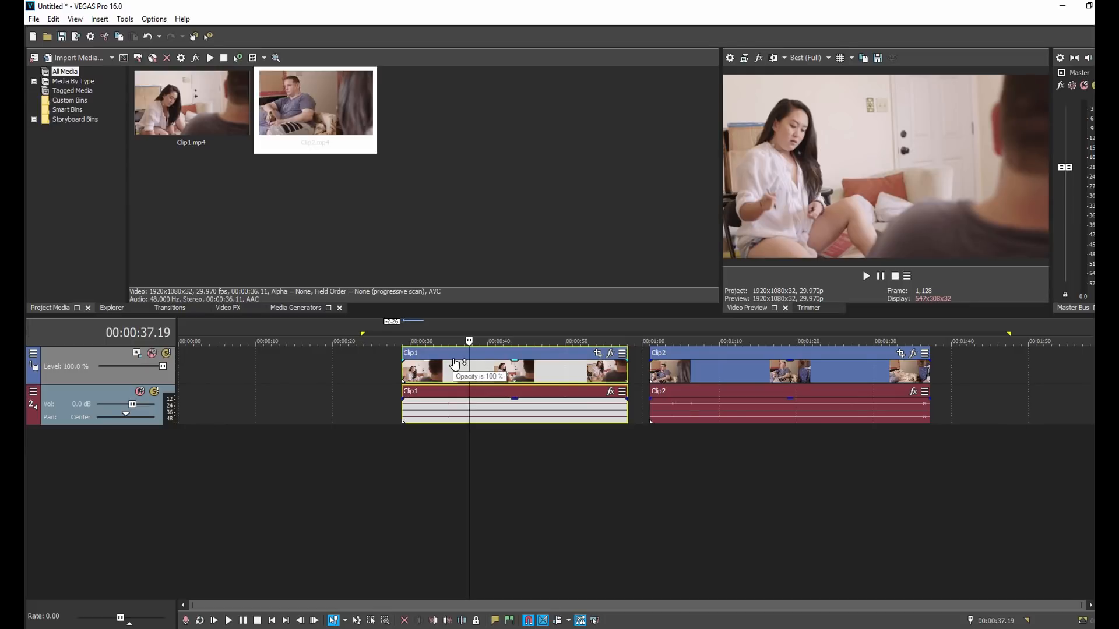
pyautogui.click(405, 462)
# Select Clip1's audio and video events once more, and move Clip1 back against the start of Clip2.
pyautogui.moveTo(434, 398); pyautogui.dragTo(446, 419)
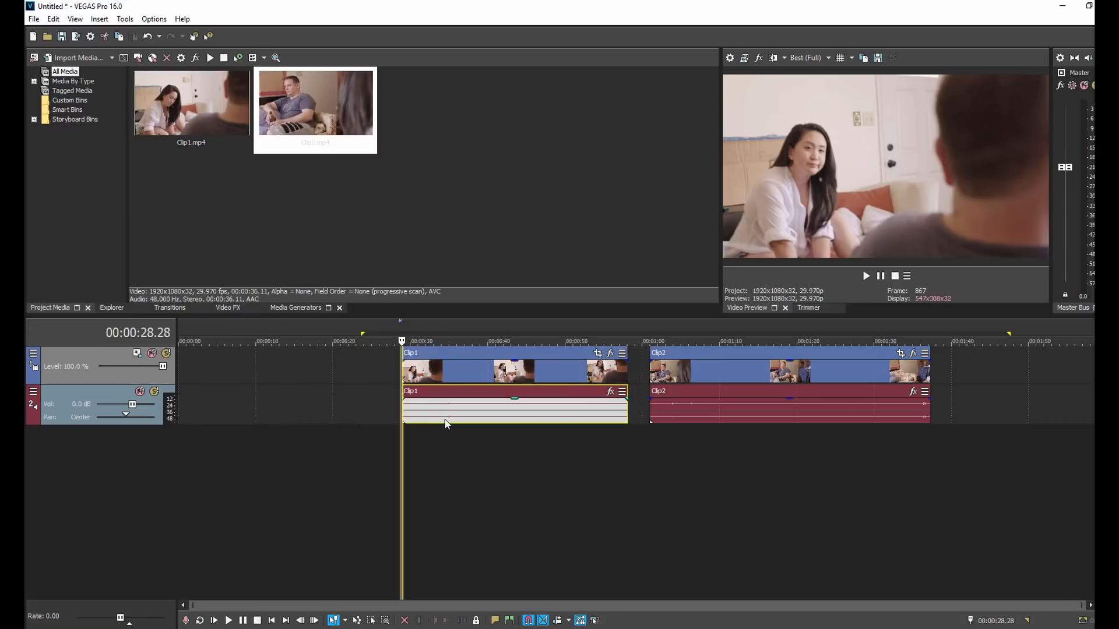
pyautogui.click(447, 356)
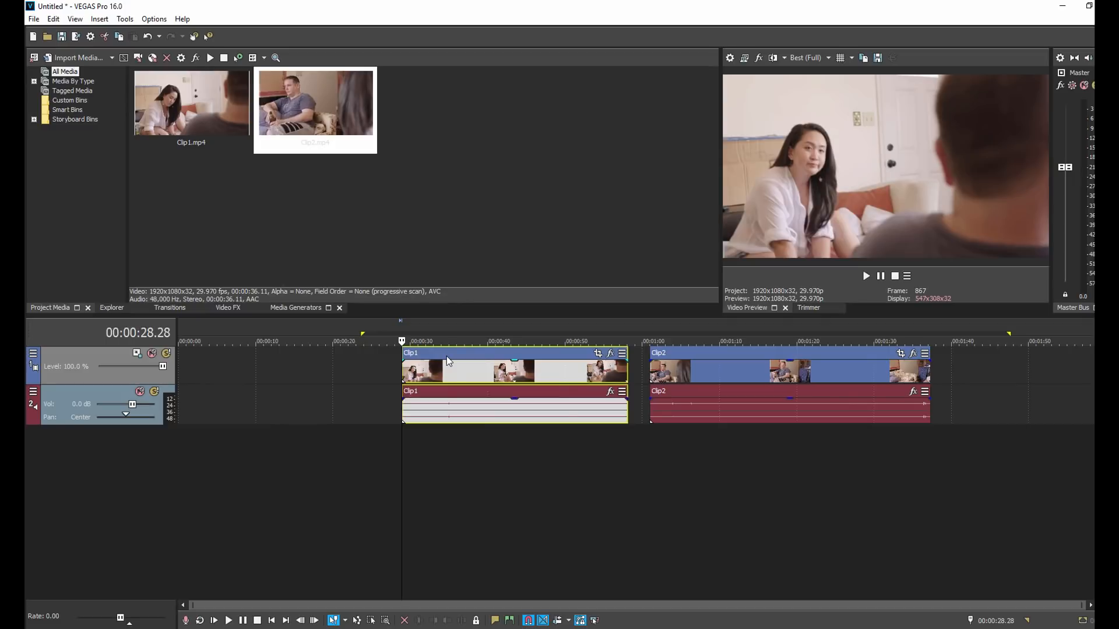
pyautogui.click(379, 467)
pyautogui.moveTo(446, 373); pyautogui.dragTo(482, 365)
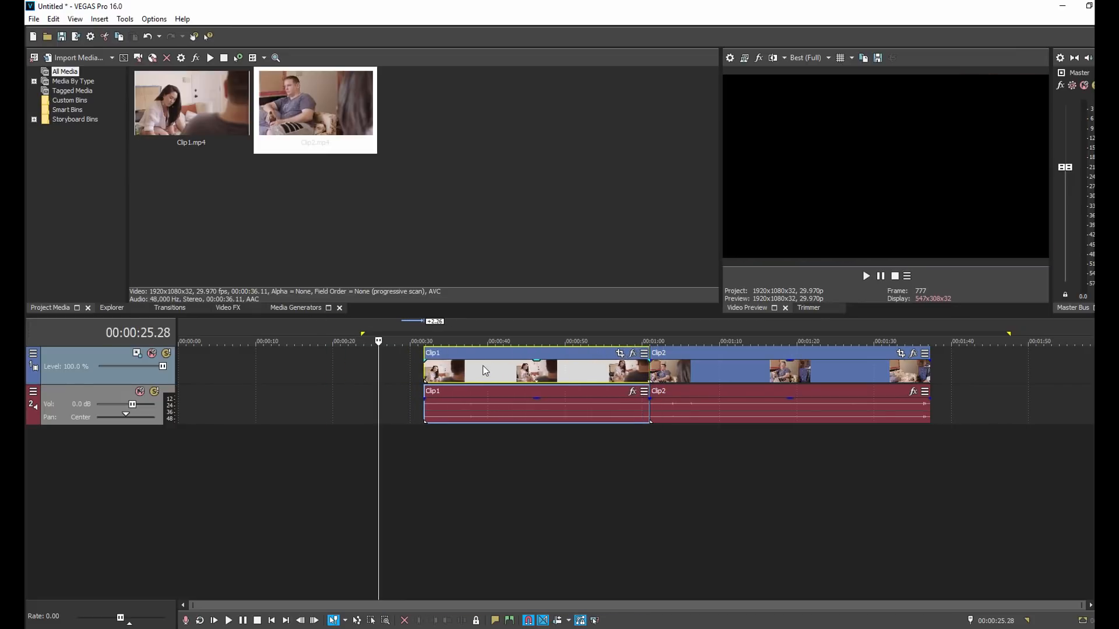
# Select all events on the timeline and move both clips together about 9 seconds earlier.
pyautogui.hotkey('ctrl', 'a')
pyautogui.moveTo(733, 375); pyautogui.dragTo(660, 362)
pyautogui.click(497, 498)
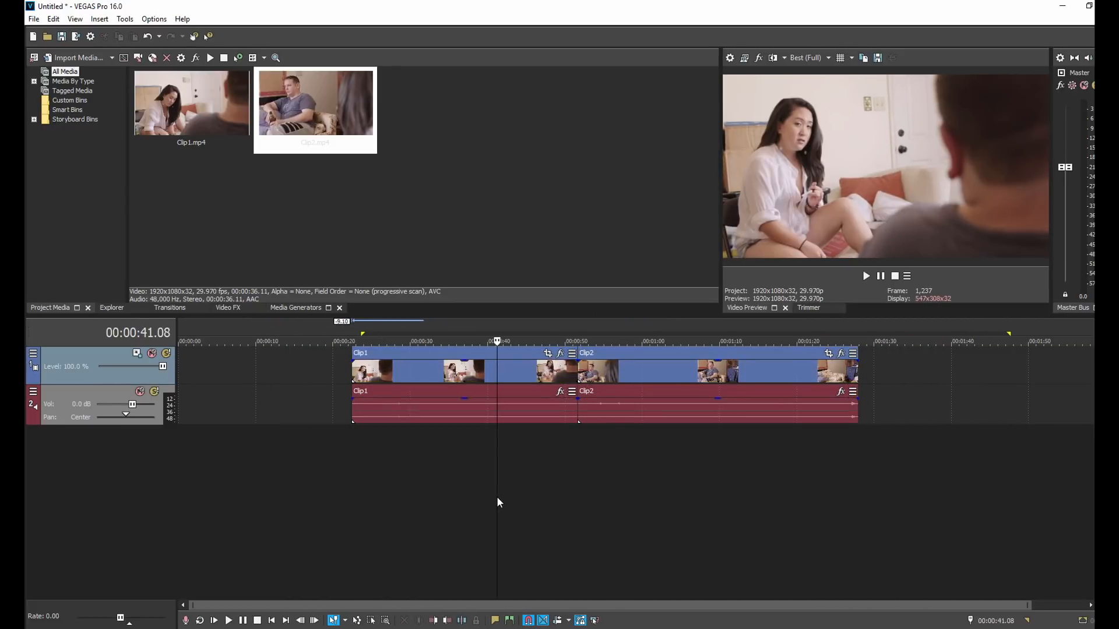
pyautogui.click(392, 477)
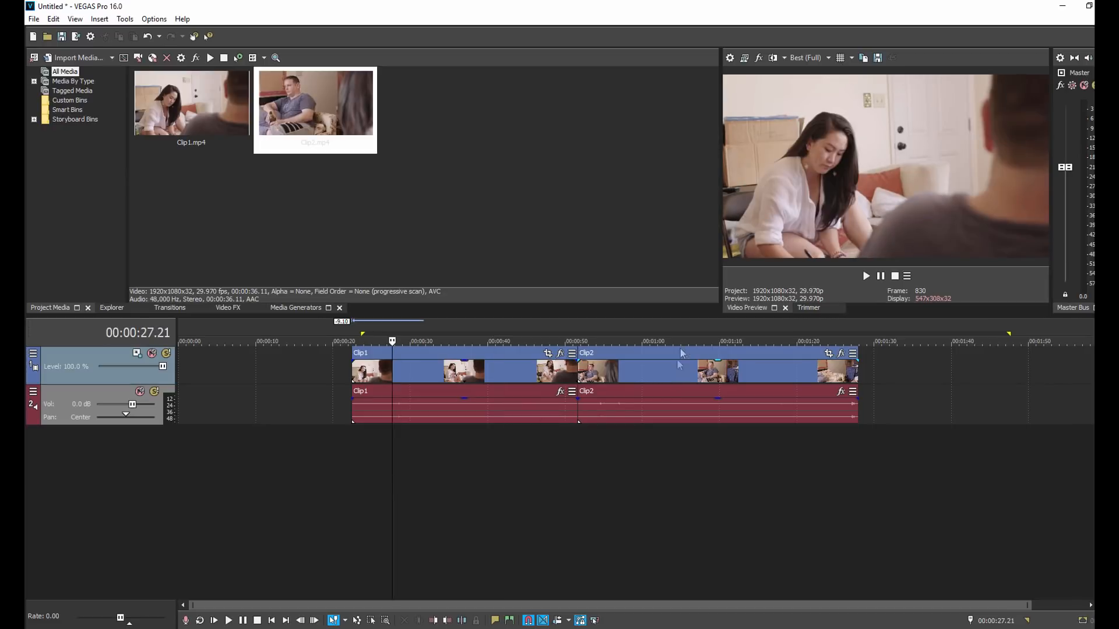
# Move Clip2 about 8 seconds later on the timeline, and Clip1 about 6 seconds later, keeping a gap between them.
pyautogui.moveTo(679, 365); pyautogui.dragTo(739, 354)
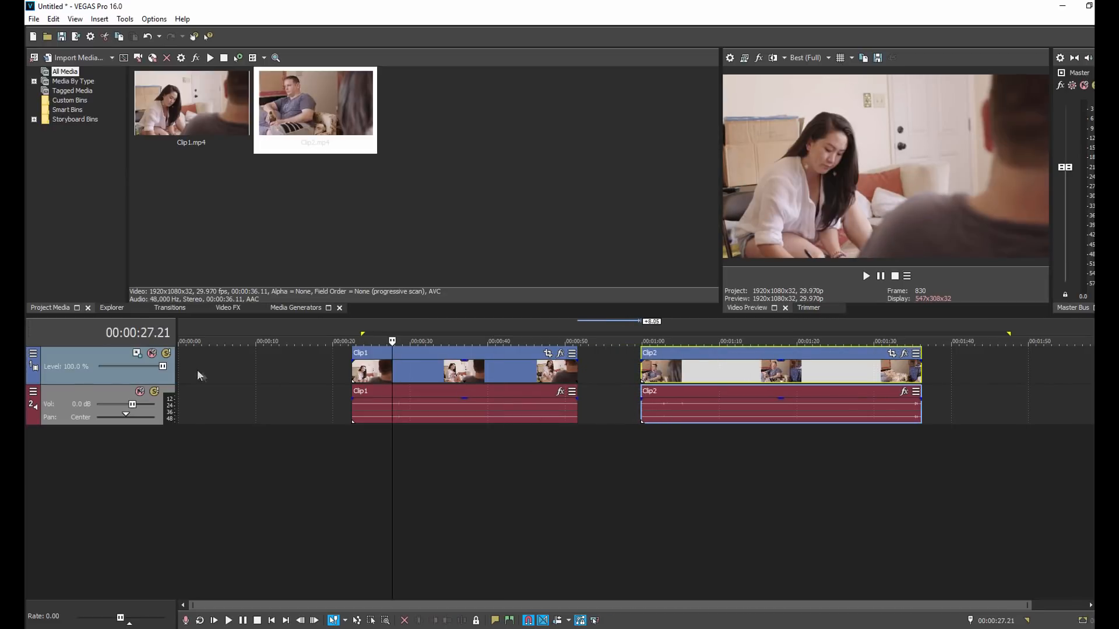
pyautogui.moveTo(392, 341); pyautogui.dragTo(425, 370)
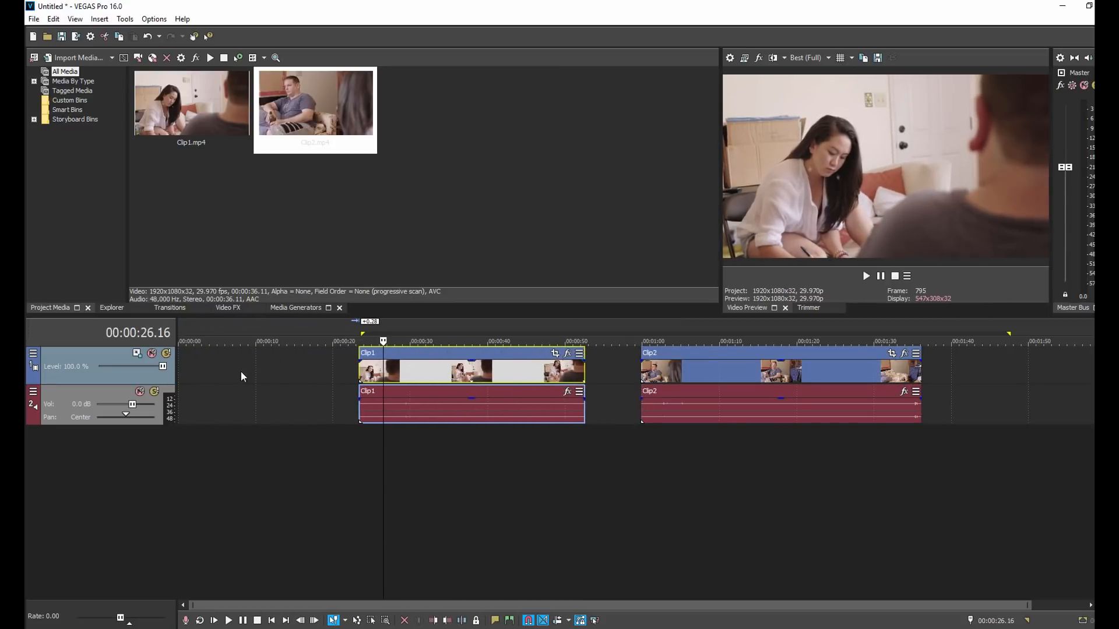
pyautogui.moveTo(474, 353); pyautogui.dragTo(515, 356)
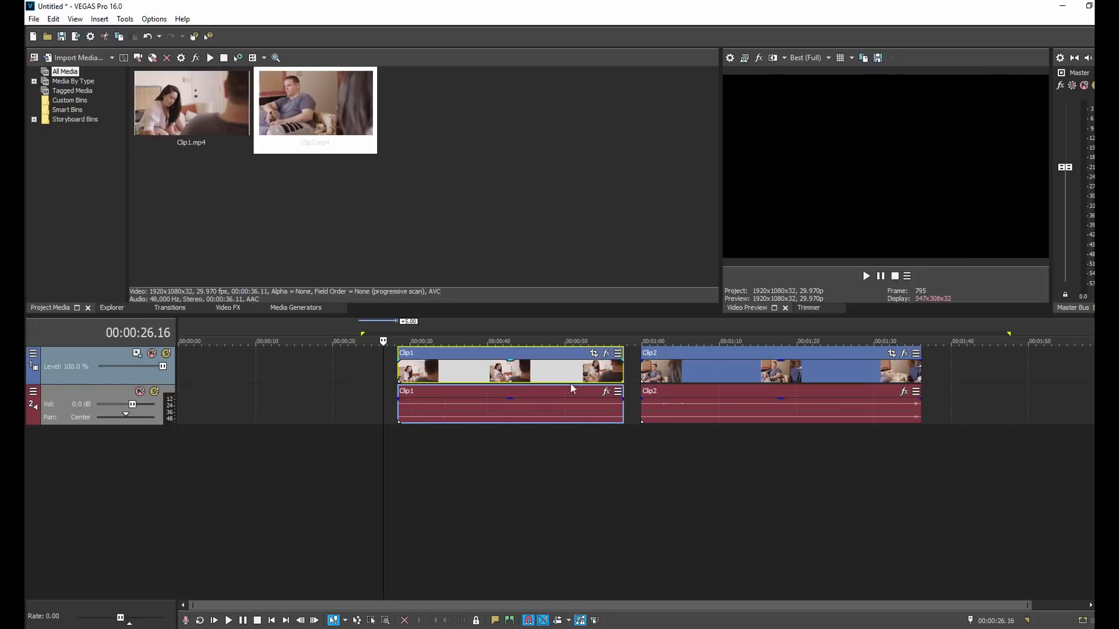
# Move Clip1 up against the start of Clip2 and set the loop region to span both clips.
pyautogui.scroll(2, 233, 404)
pyautogui.scroll(-3, 233, 403)
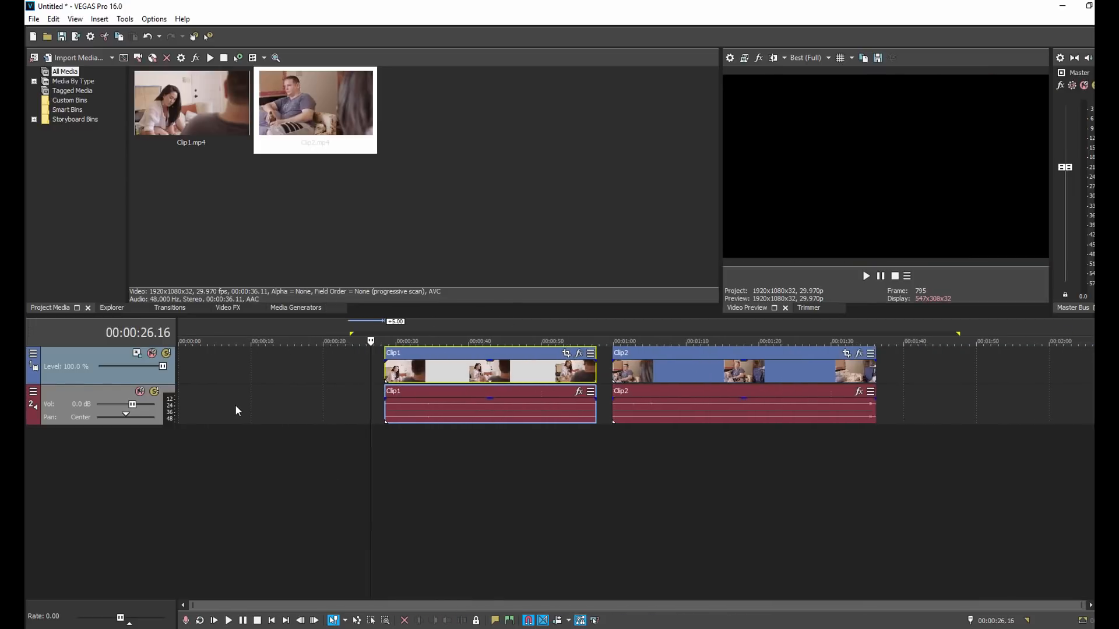
pyautogui.moveTo(494, 352); pyautogui.dragTo(509, 366)
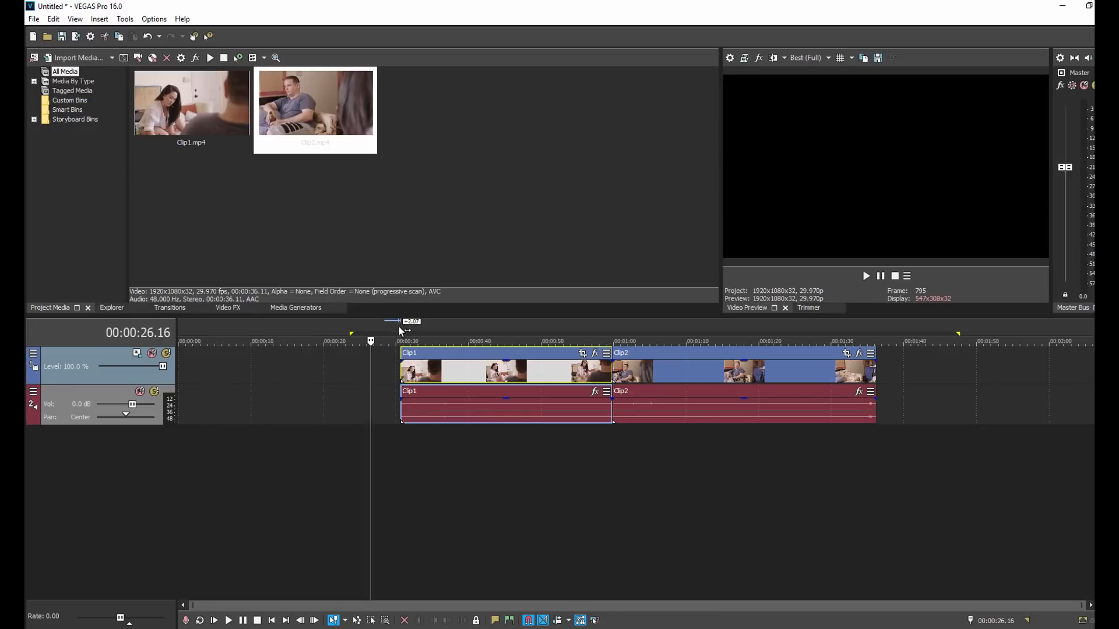
pyautogui.moveTo(401, 331); pyautogui.dragTo(875, 330)
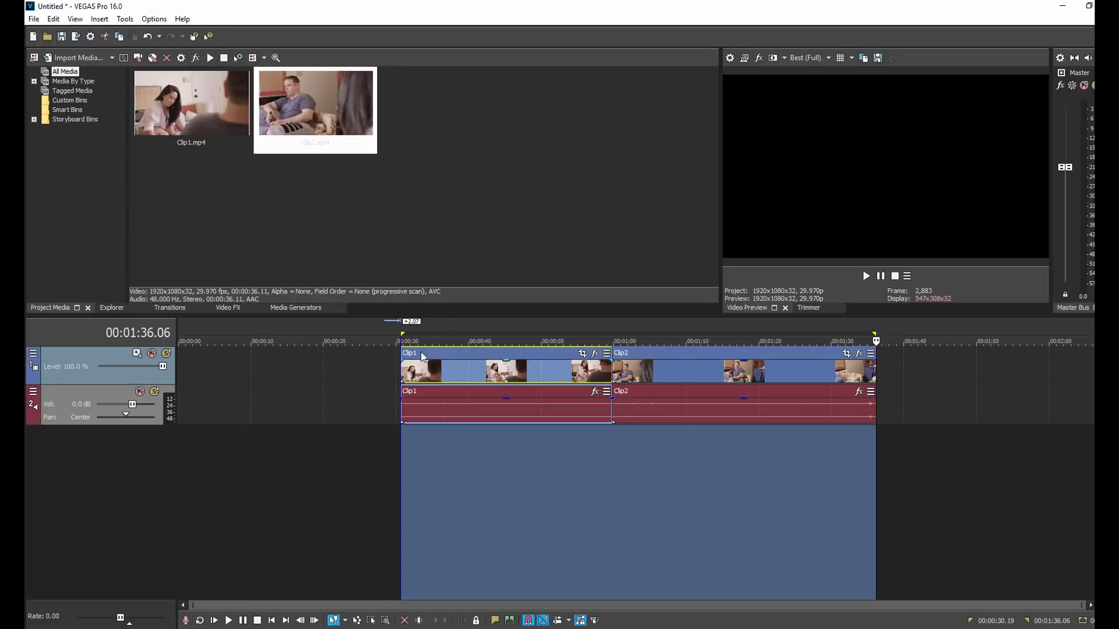
# Clear the event selection and place the playhead at 00:00:43.04 within Clip1.
pyautogui.click(347, 385)
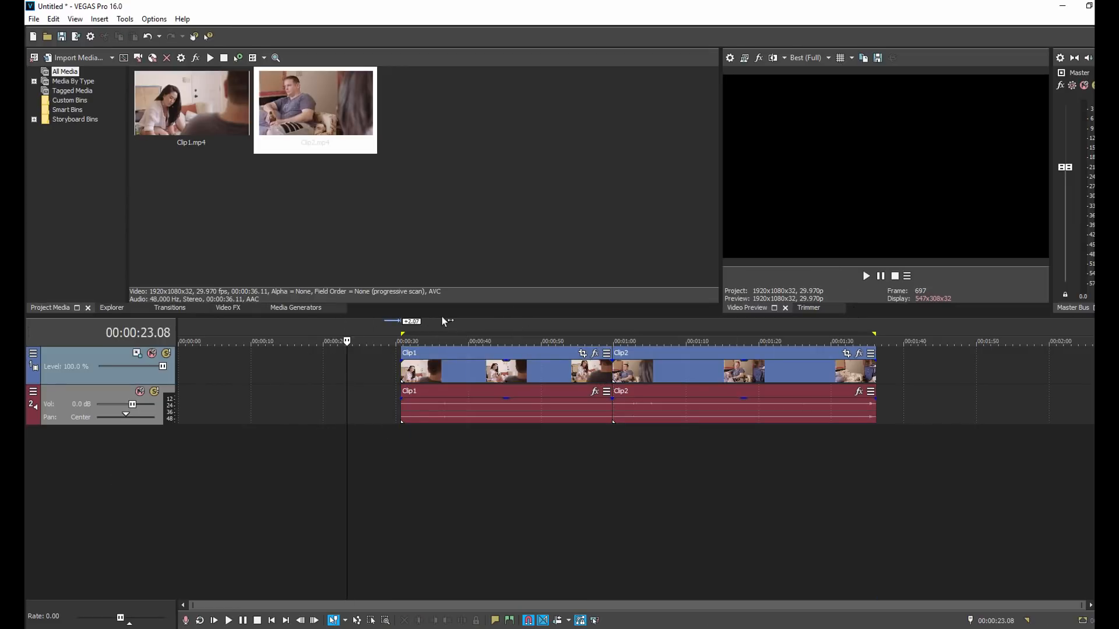
pyautogui.click(491, 502)
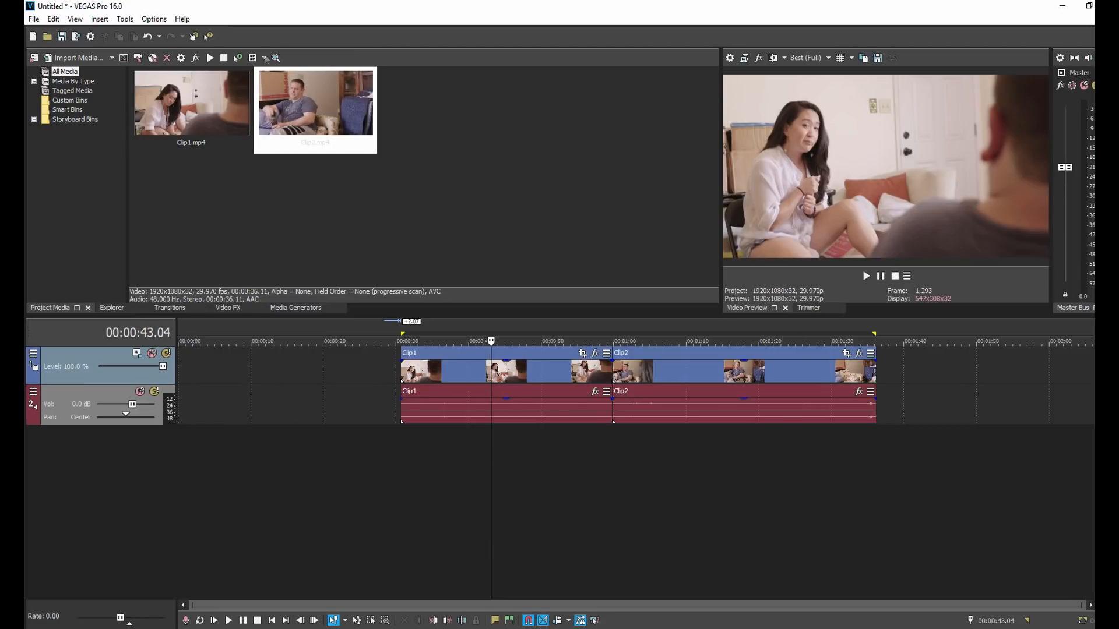
# Mark in and out points on the Clip1 media thumbnail and add the trimmed portion at the start of the timeline.
pyautogui.click(151, 109)
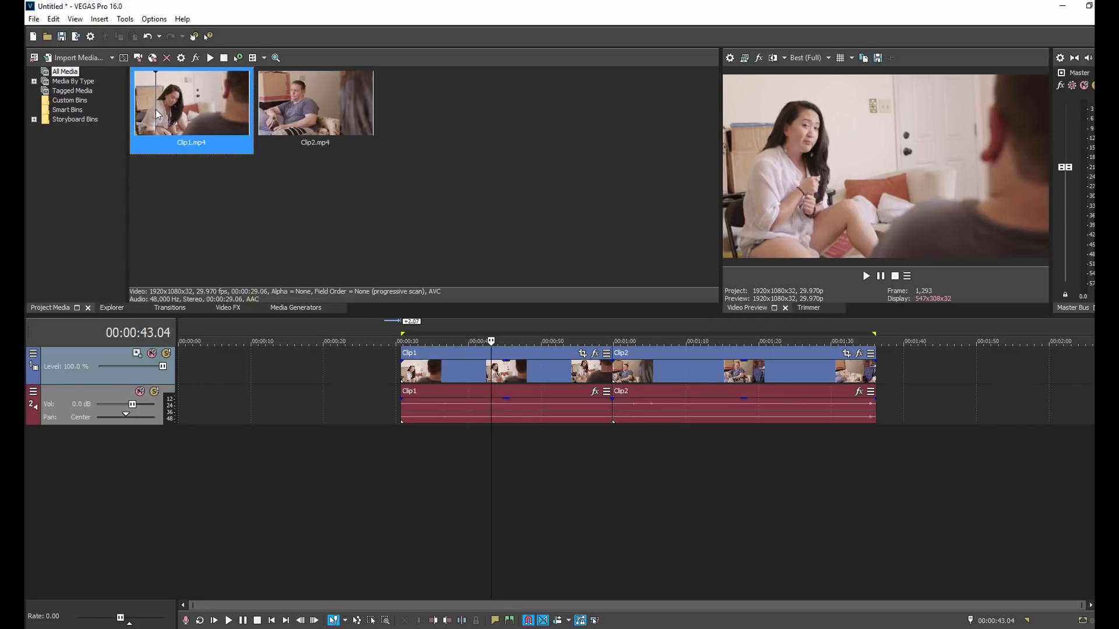
pyautogui.press('i')
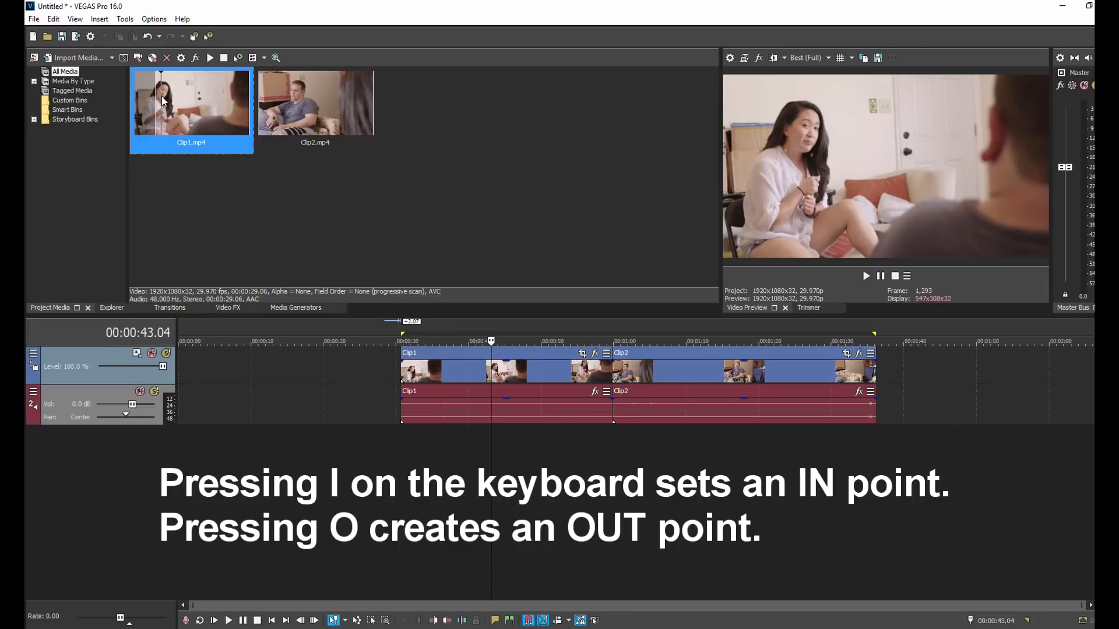
pyautogui.press('o')
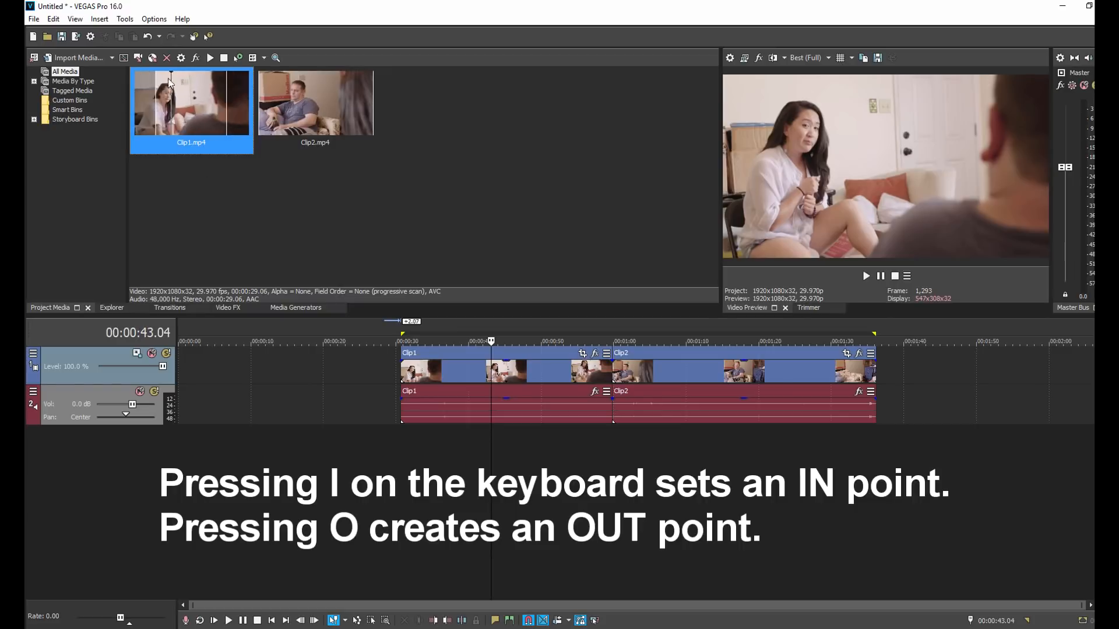
pyautogui.moveTo(169, 88); pyautogui.dragTo(183, 365)
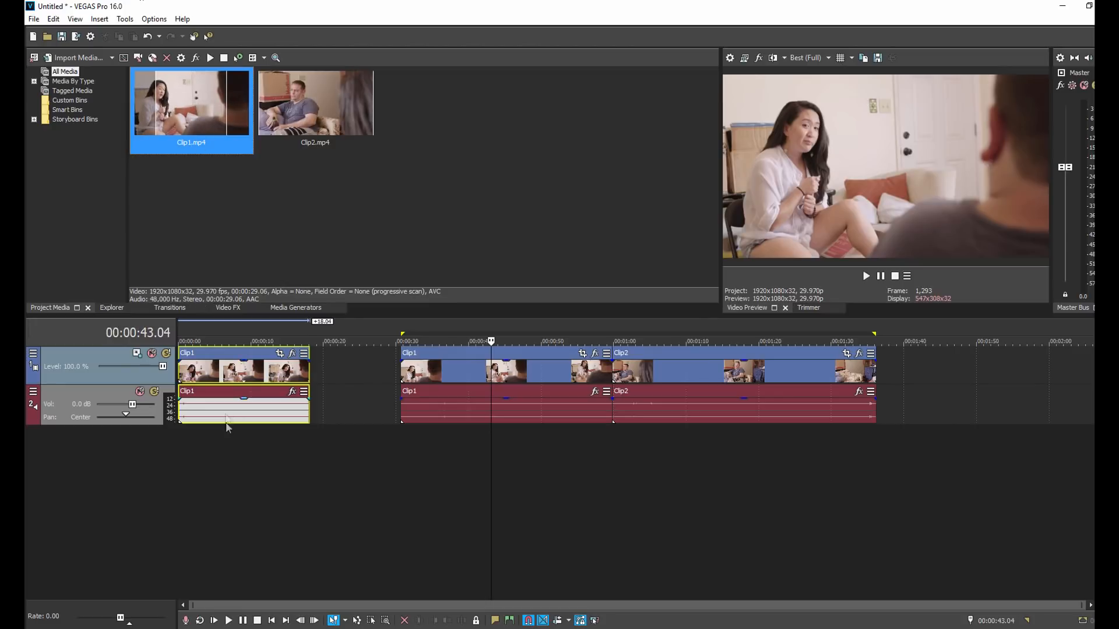
# Delete the trimmed Clip1 event from the start of the timeline.
pyautogui.click(232, 366)
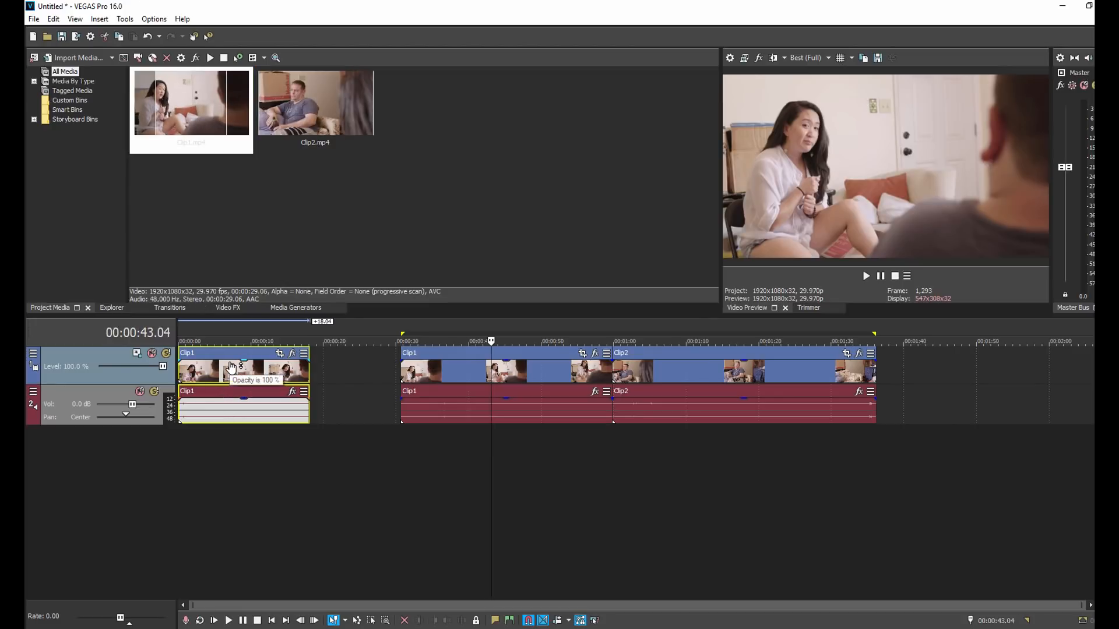
pyautogui.press('Delete')
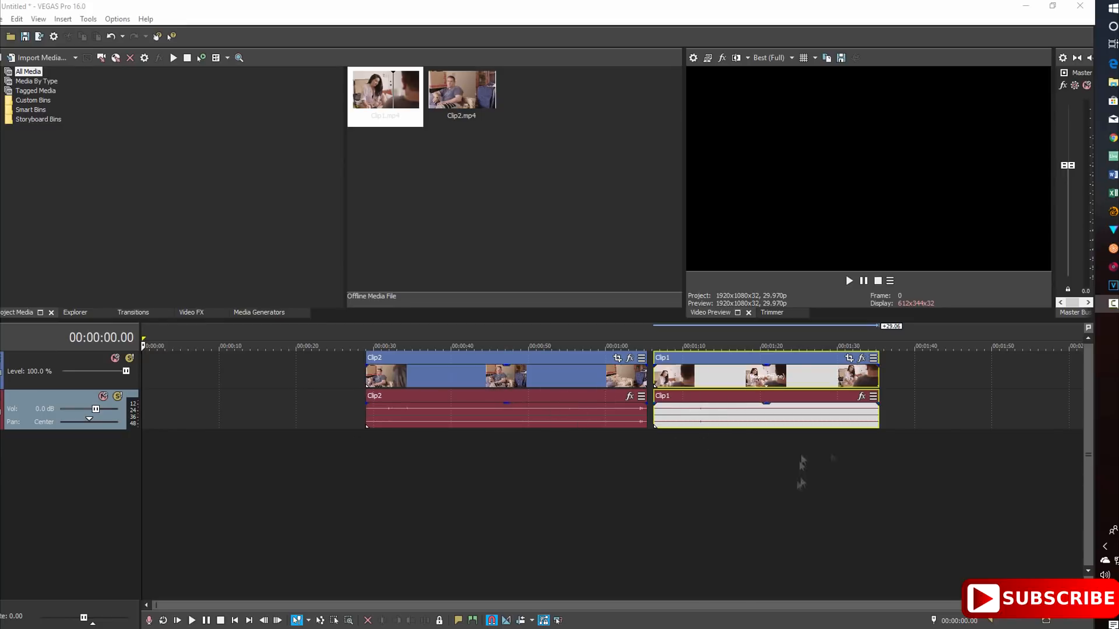
# Move Clip1 about 2 seconds later on the timeline, widening the gap after Clip2.
pyautogui.moveTo(746, 382)
pyautogui.mouseDown()
pyautogui.moveTo(282, 372)
pyautogui.moveTo(239, 384)
pyautogui.moveTo(790, 376)
pyautogui.moveTo(755, 374)
pyautogui.mouseUp()
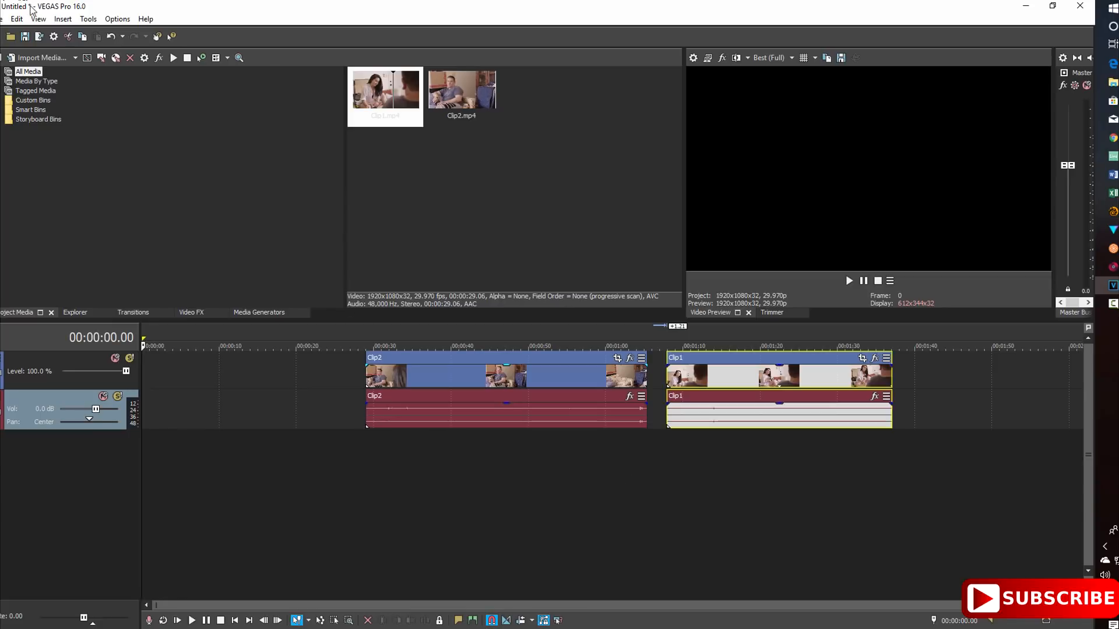
# Insert an additional empty video track and an additional empty audio track.
pyautogui.click(61, 20)
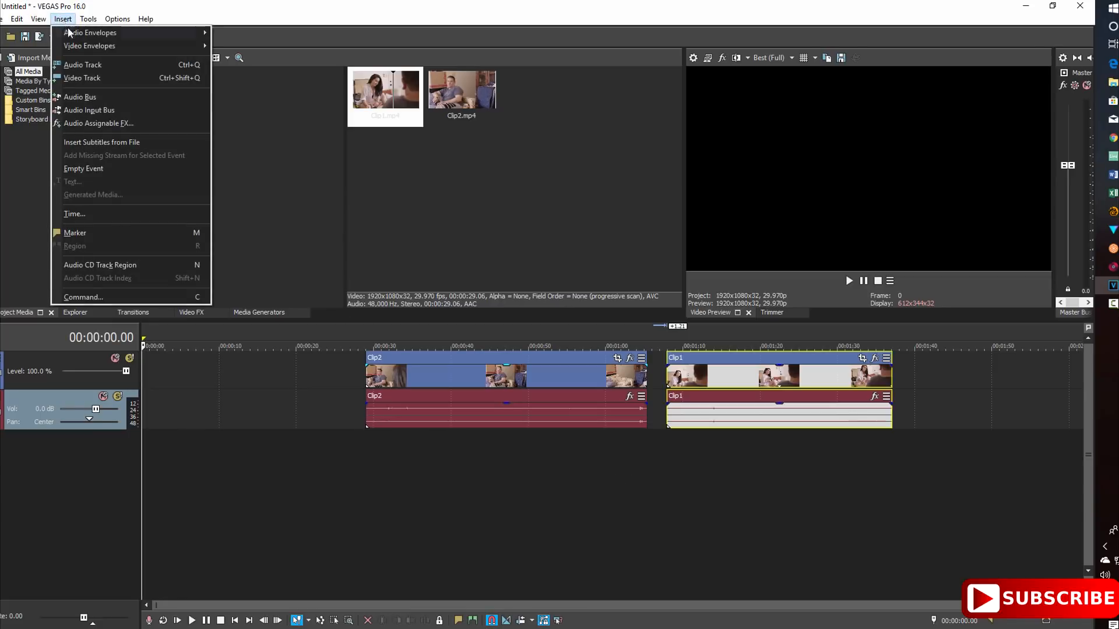
pyautogui.click(97, 77)
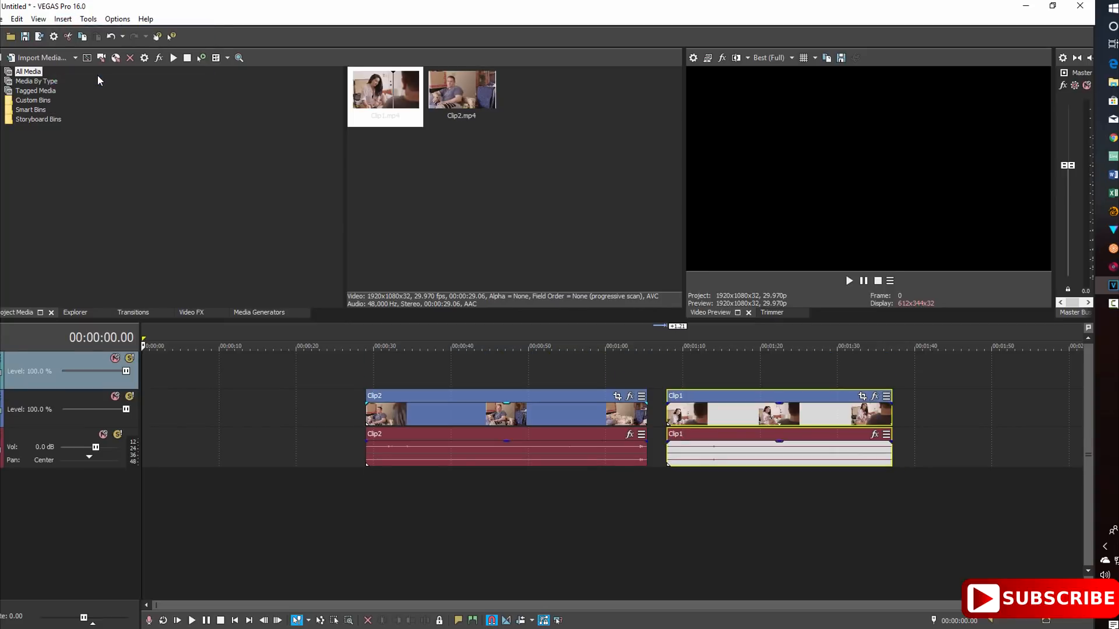
pyautogui.click(68, 22)
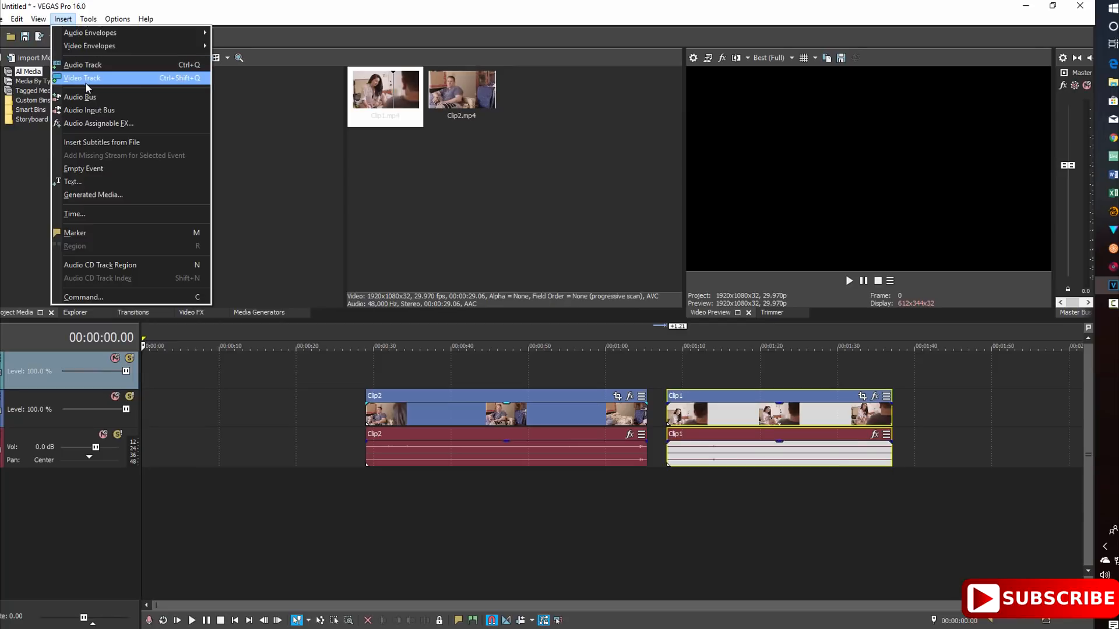
pyautogui.click(87, 62)
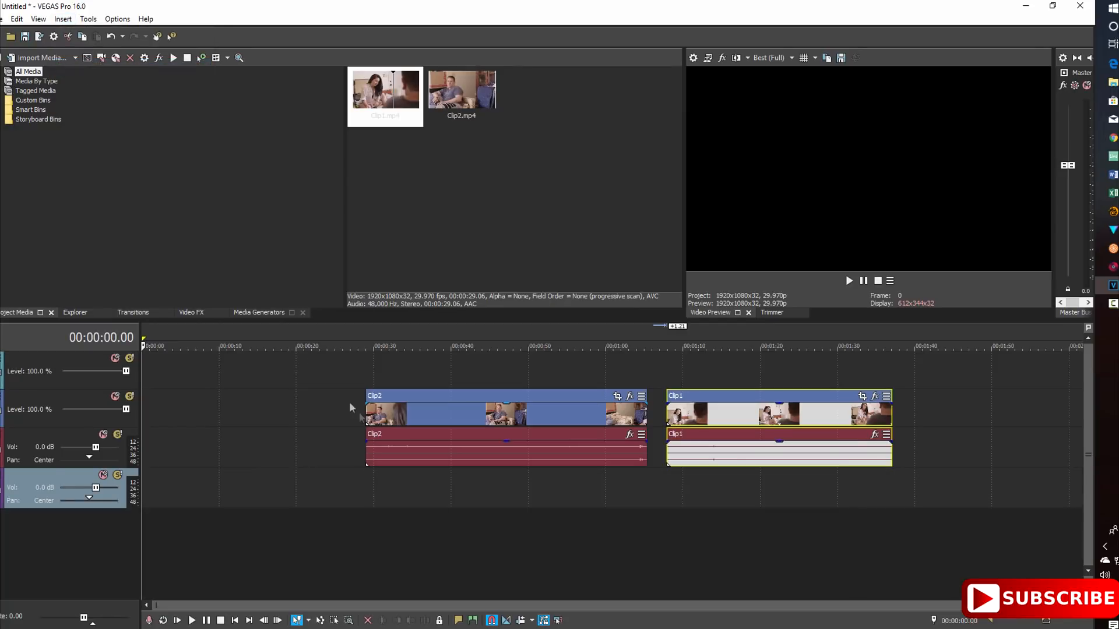
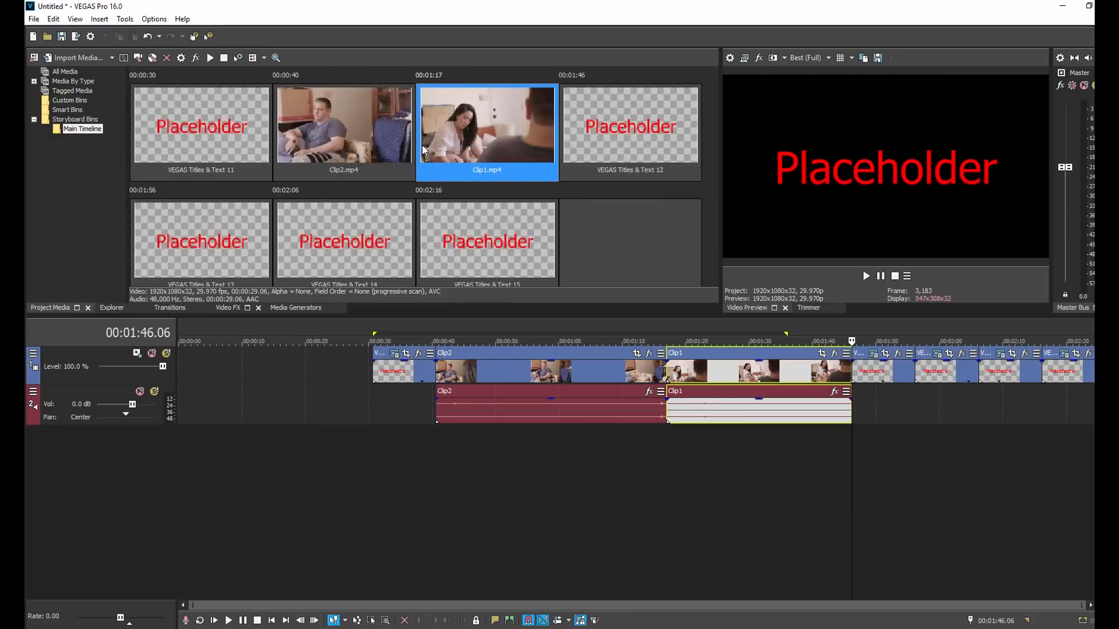
# Shrink the thumbnails in the Main Timeline storyboard bin and move Clip1 to the very start of the timeline.
pyautogui.scroll(-3, 422, 146)
pyautogui.scroll(5, 422, 146)
pyautogui.scroll(-6, 423, 150)
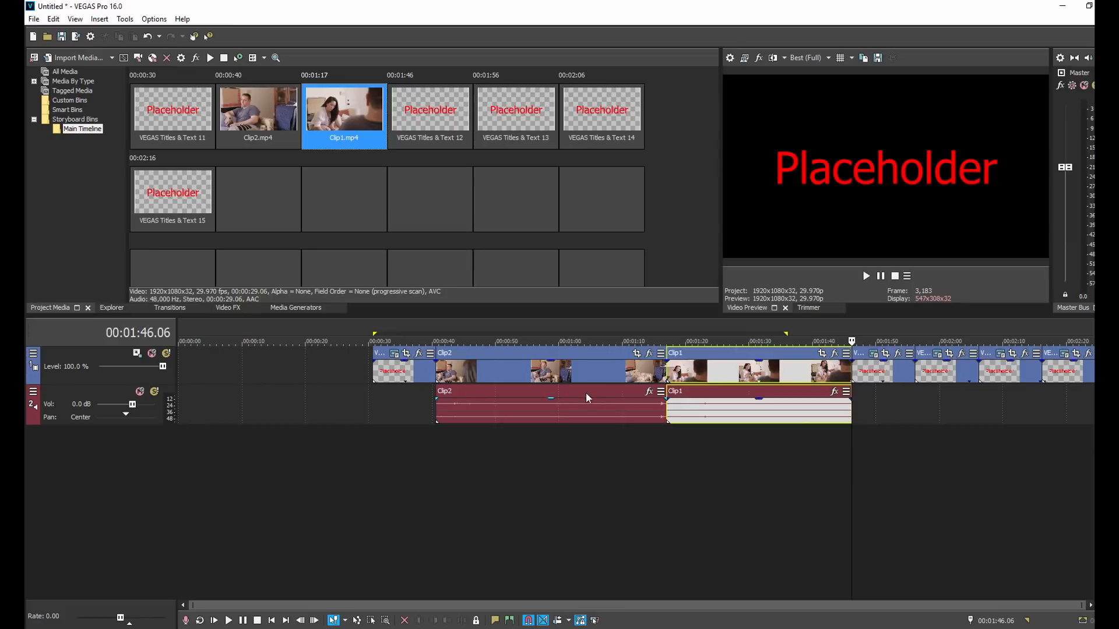
pyautogui.moveTo(732, 351); pyautogui.dragTo(242, 379)
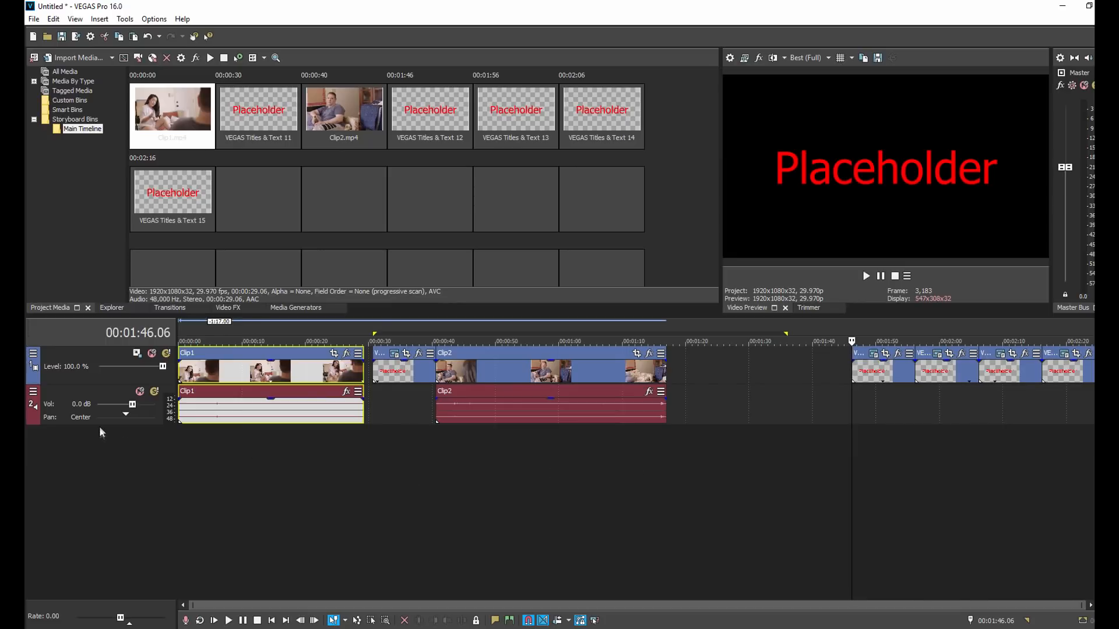
# Close the current project without saving its changes.
pyautogui.click(35, 21)
pyautogui.click(53, 60)
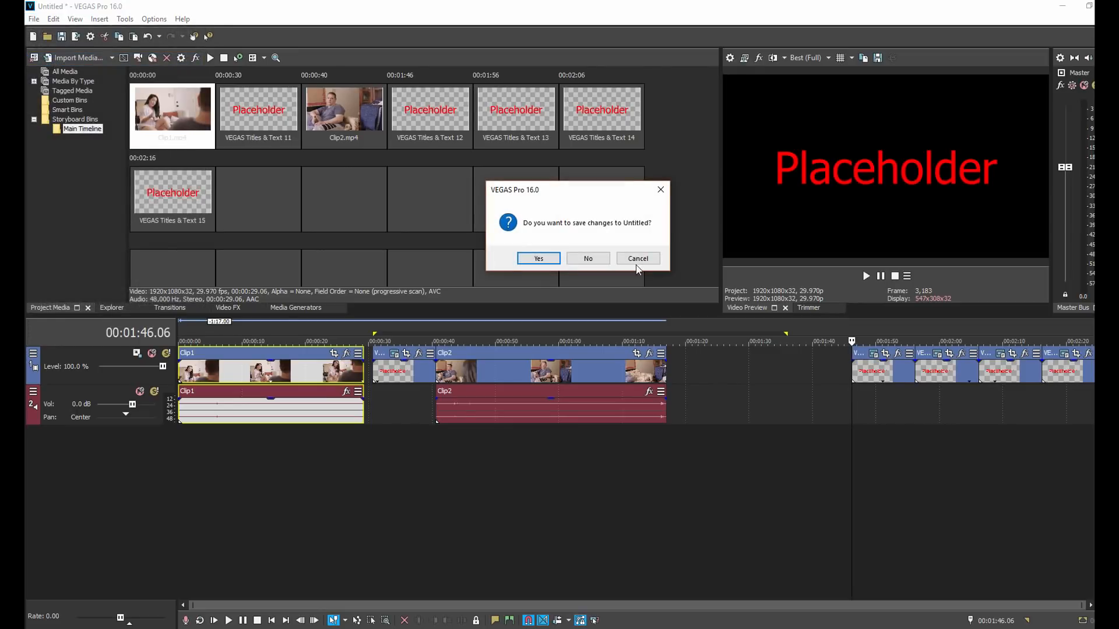
pyautogui.click(600, 258)
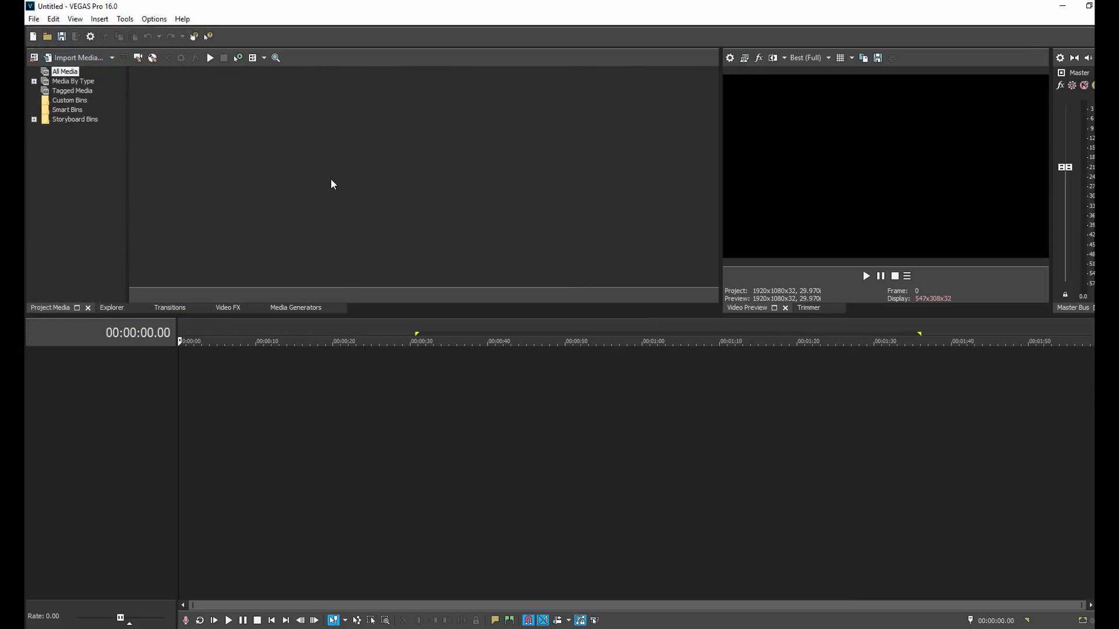
# Import the Clip1 and Clip2 video files from the Desktop into the project media.
pyautogui.click(35, 22)
pyautogui.click(469, 174)
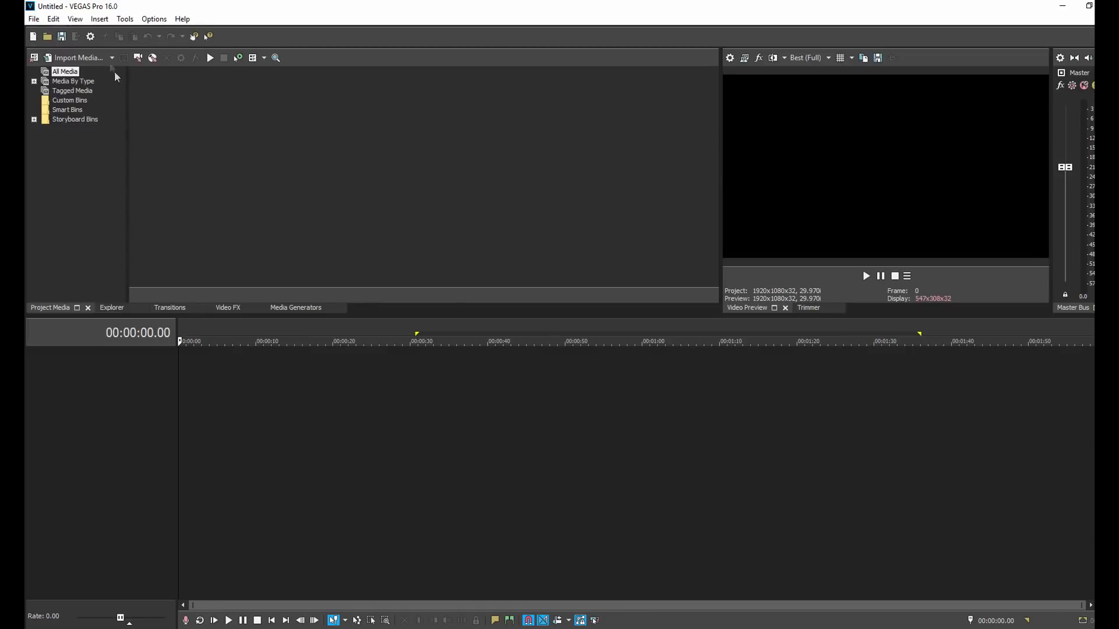
pyautogui.click(33, 19)
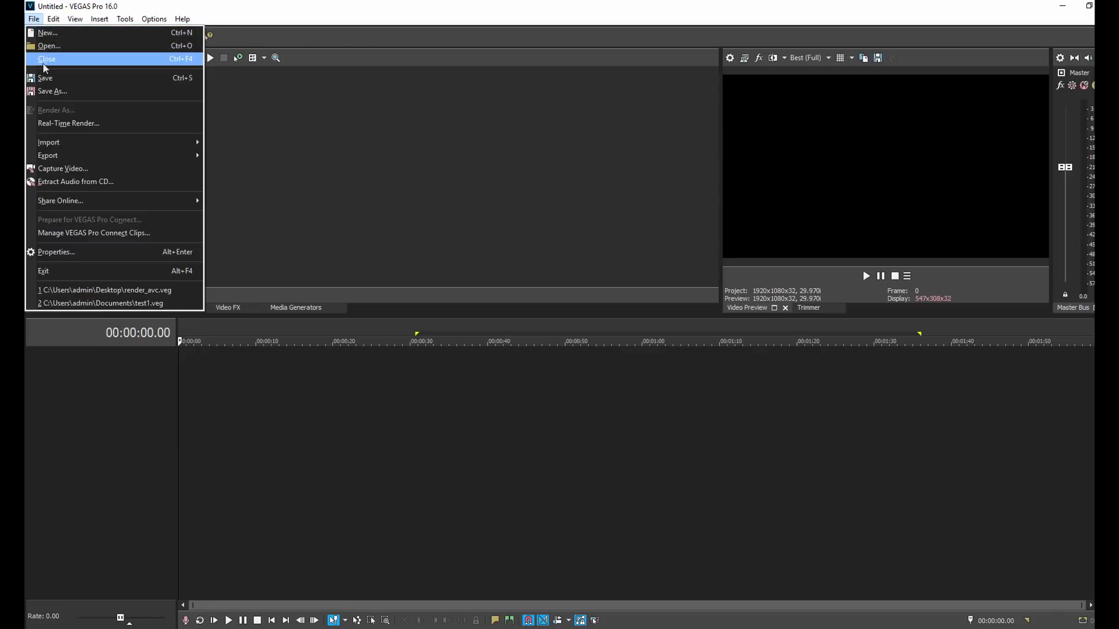
pyautogui.moveTo(57, 143)
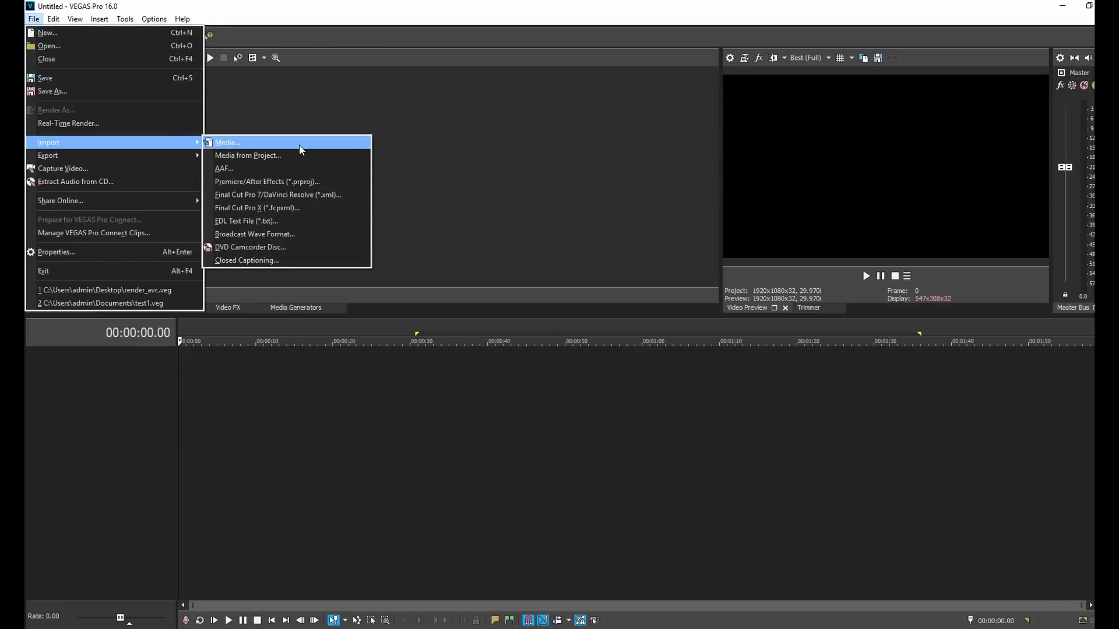
pyautogui.click(301, 150)
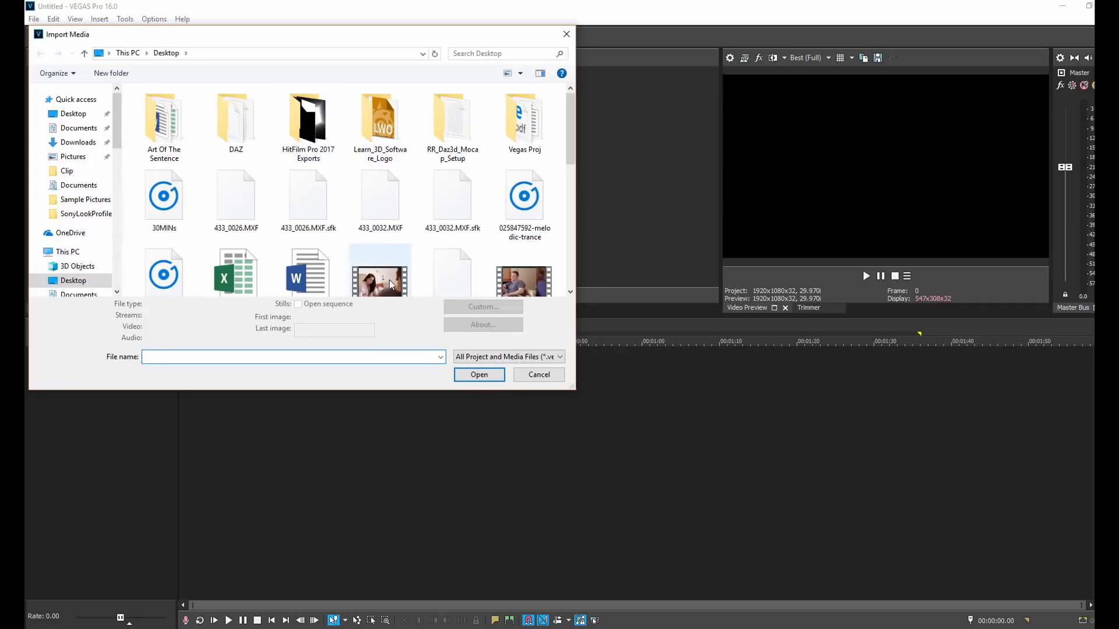
pyautogui.click(389, 285)
pyautogui.keyDown('ctrl'); pyautogui.click(530, 249); pyautogui.keyUp('ctrl')
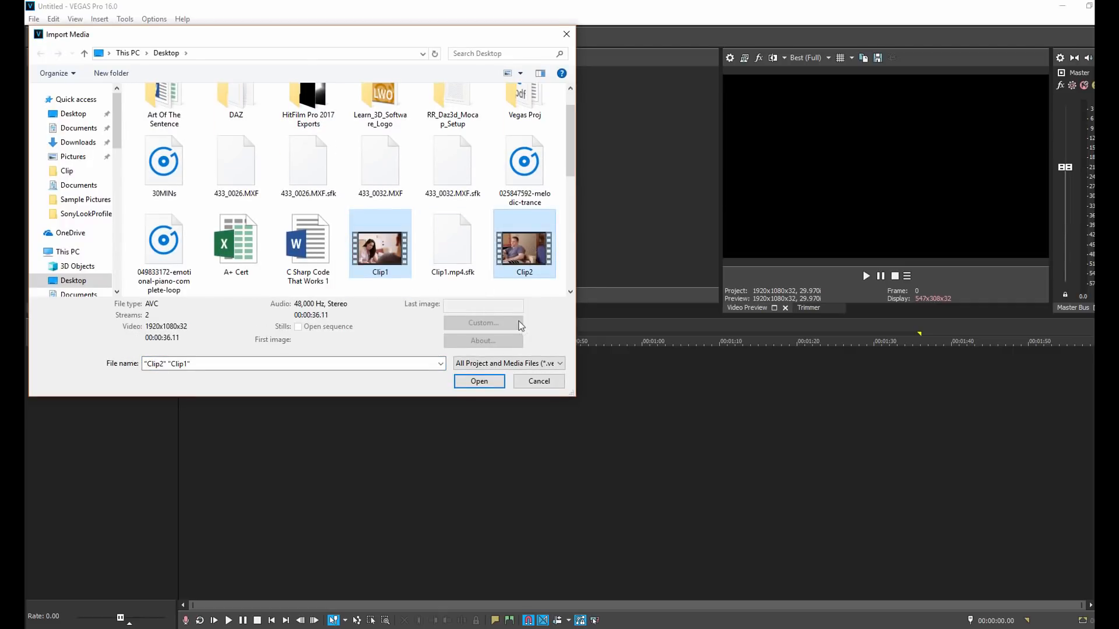
pyautogui.click(479, 381)
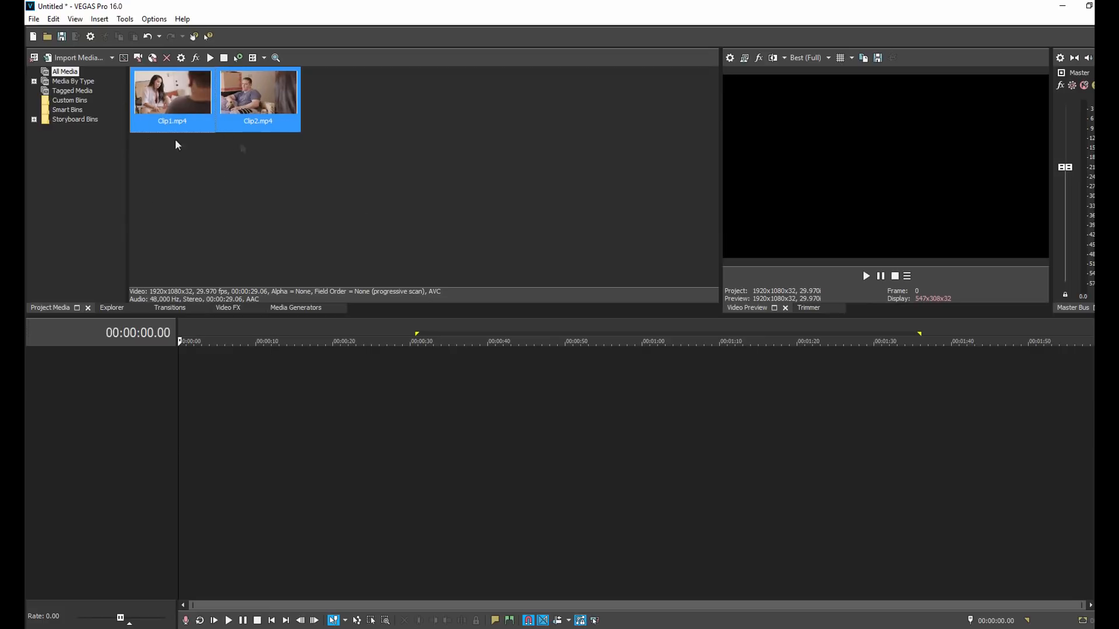
# Select Clip1 and Clip2 together in the project media, and clear the selection.
pyautogui.click(390, 140)
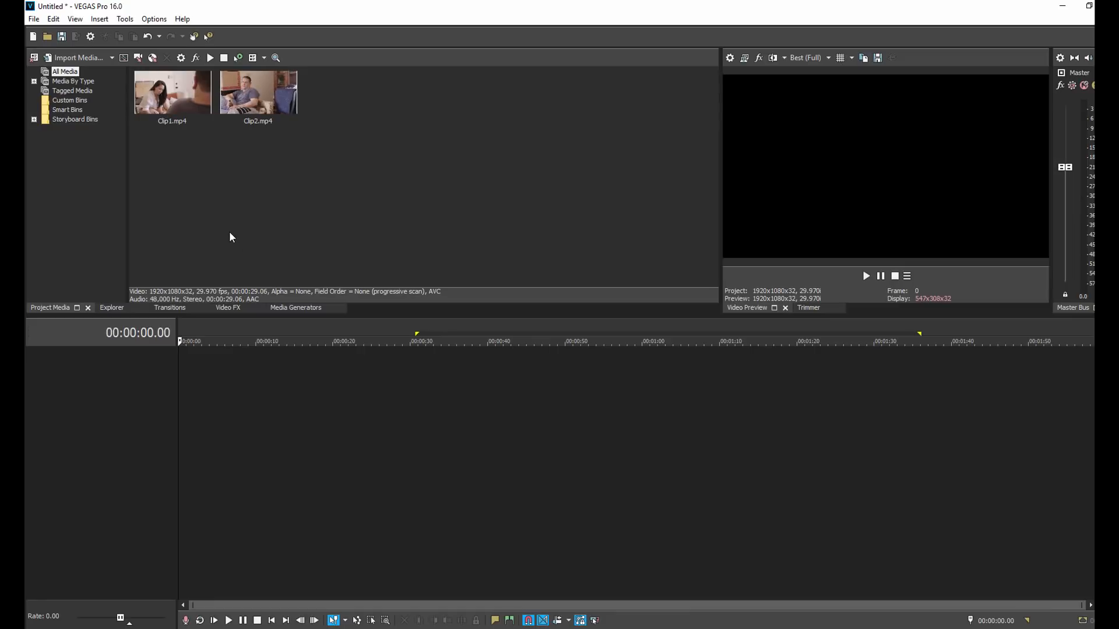
pyautogui.click(161, 98)
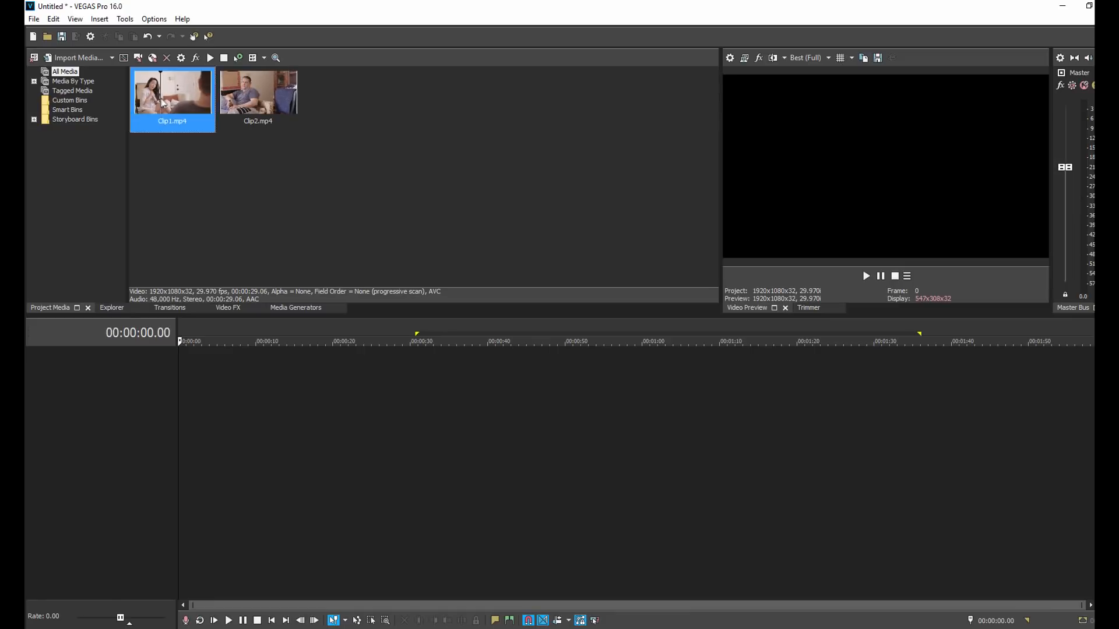
pyautogui.keyDown('ctrl'); pyautogui.click(237, 89); pyautogui.keyUp('ctrl')
pyautogui.click(308, 205)
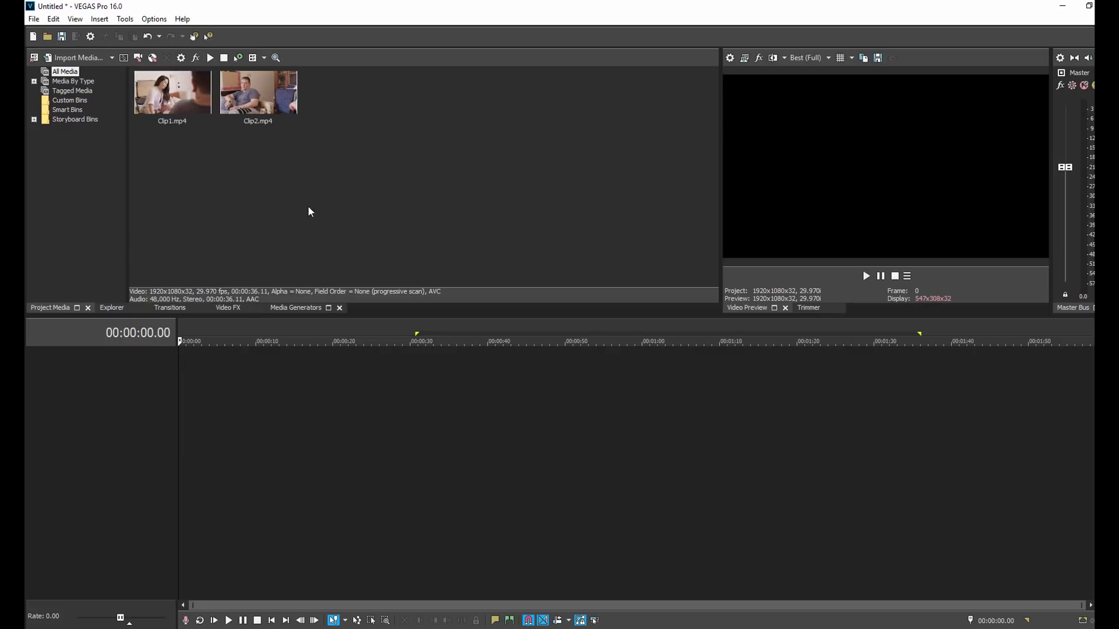
# Add Clip1 at about 5 seconds and Clip2 at about 38 seconds on the timeline, matching the project video settings to the first clip.
pyautogui.moveTo(182, 111); pyautogui.dragTo(228, 438)
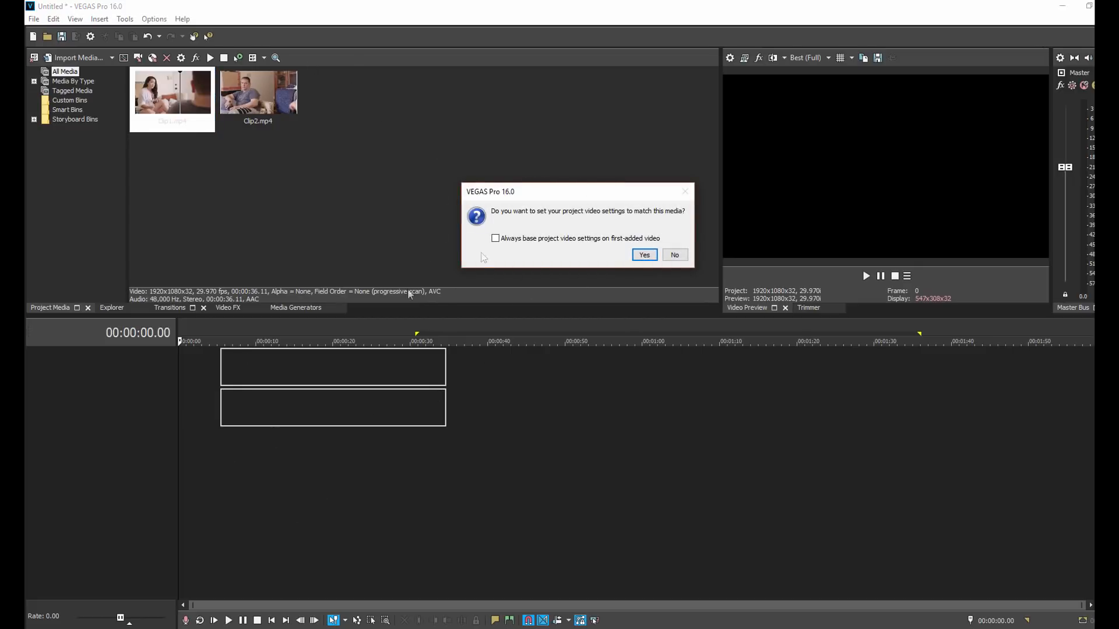
pyautogui.click(645, 255)
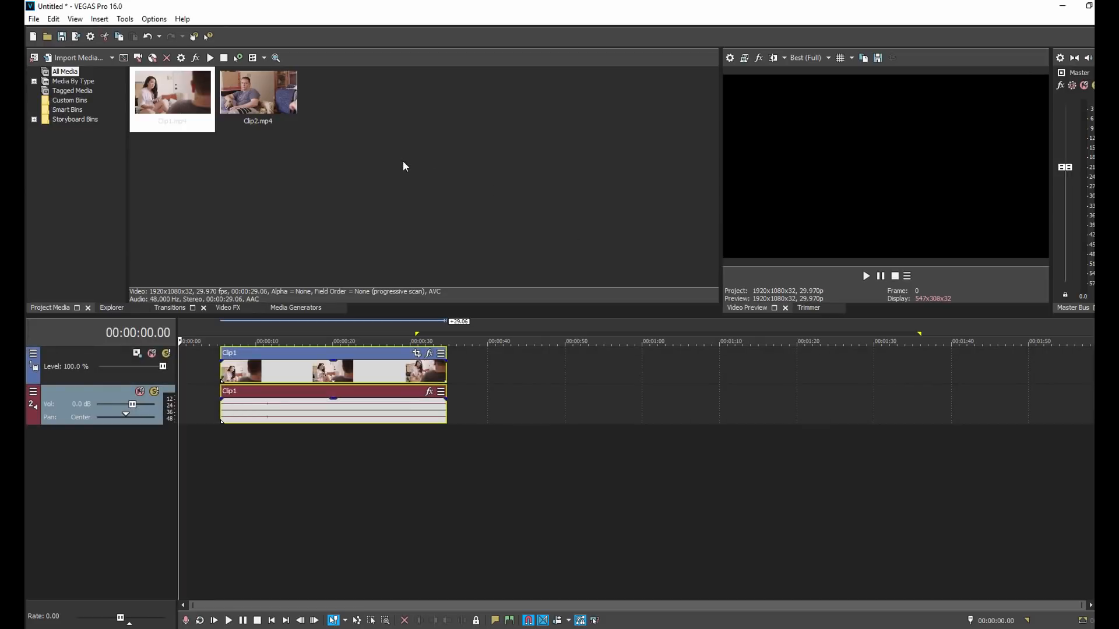
pyautogui.moveTo(250, 106); pyautogui.dragTo(481, 373)
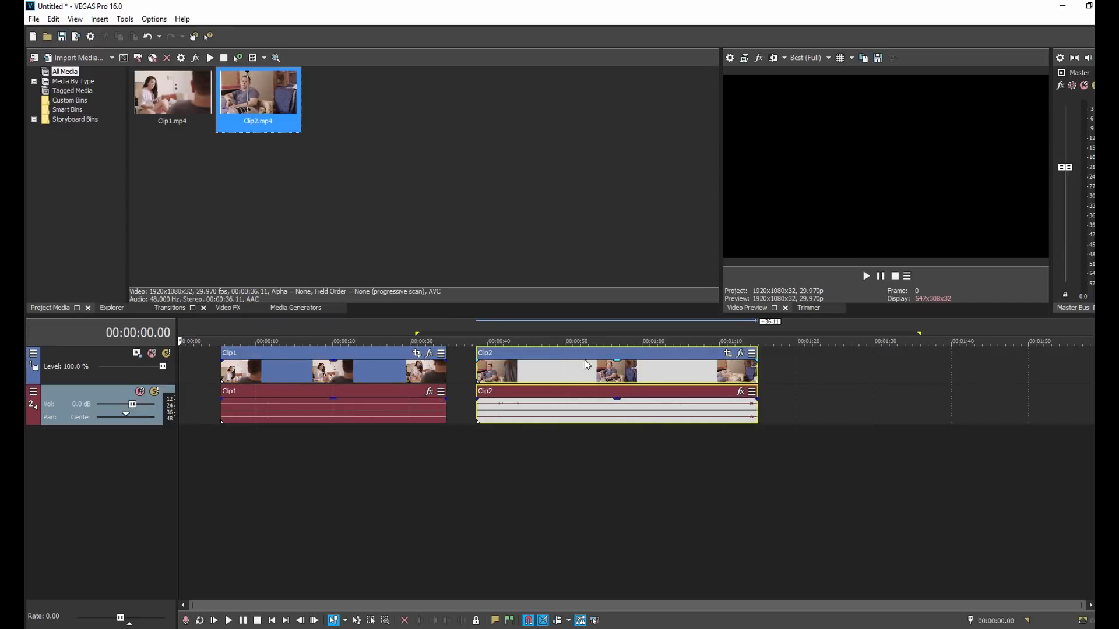
# Move Clip2 about 6 seconds later and Clip1 about 8 seconds later, keeping a small gap between them.
pyautogui.moveTo(585, 358); pyautogui.dragTo(624, 360)
pyautogui.moveTo(373, 352); pyautogui.dragTo(435, 351)
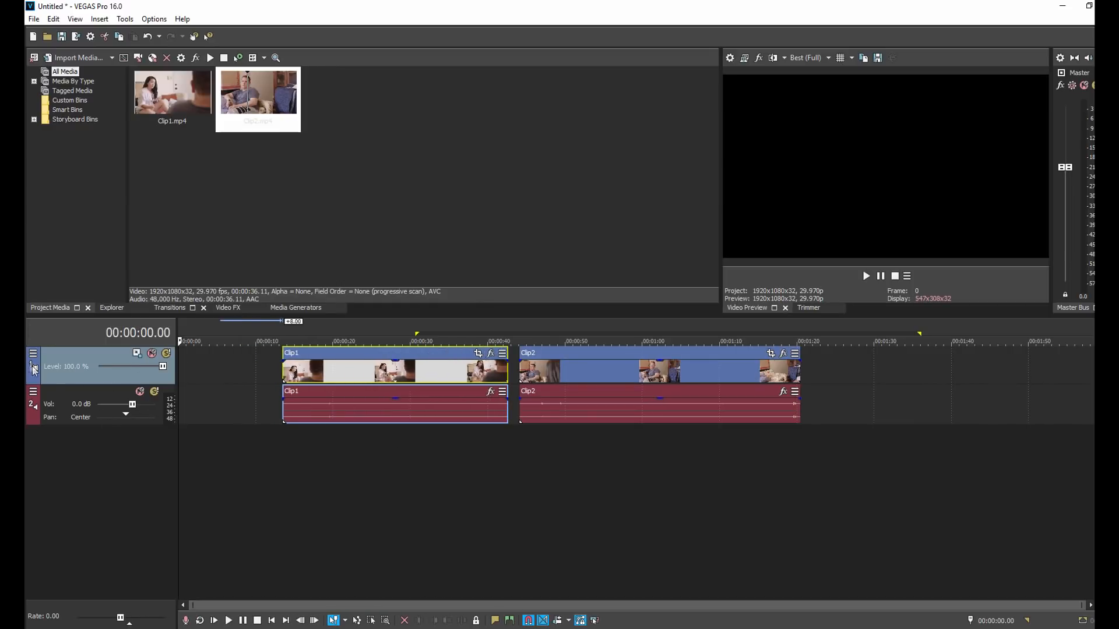
# Maximize the video track's height, and minimize the same track.
pyautogui.click(33, 353)
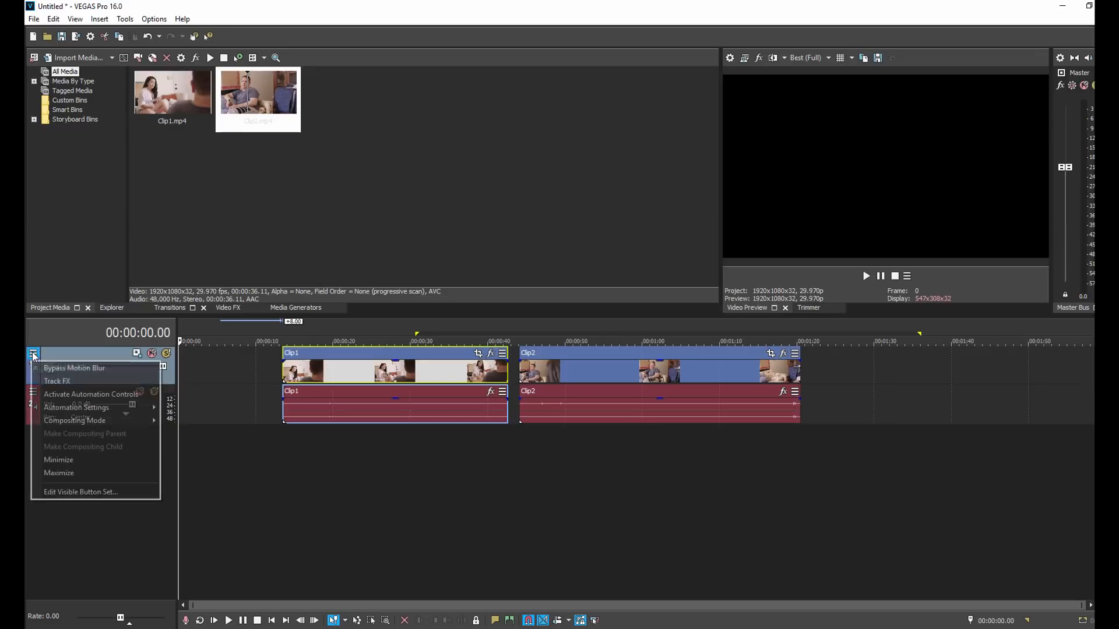
pyautogui.click(73, 472)
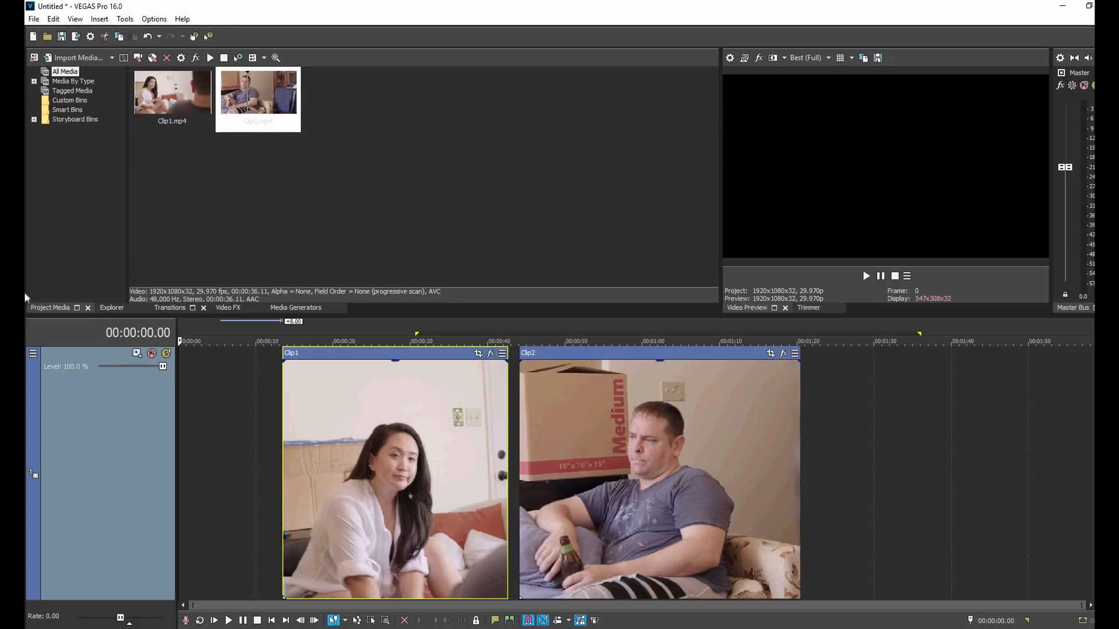
pyautogui.click(33, 353)
pyautogui.click(75, 462)
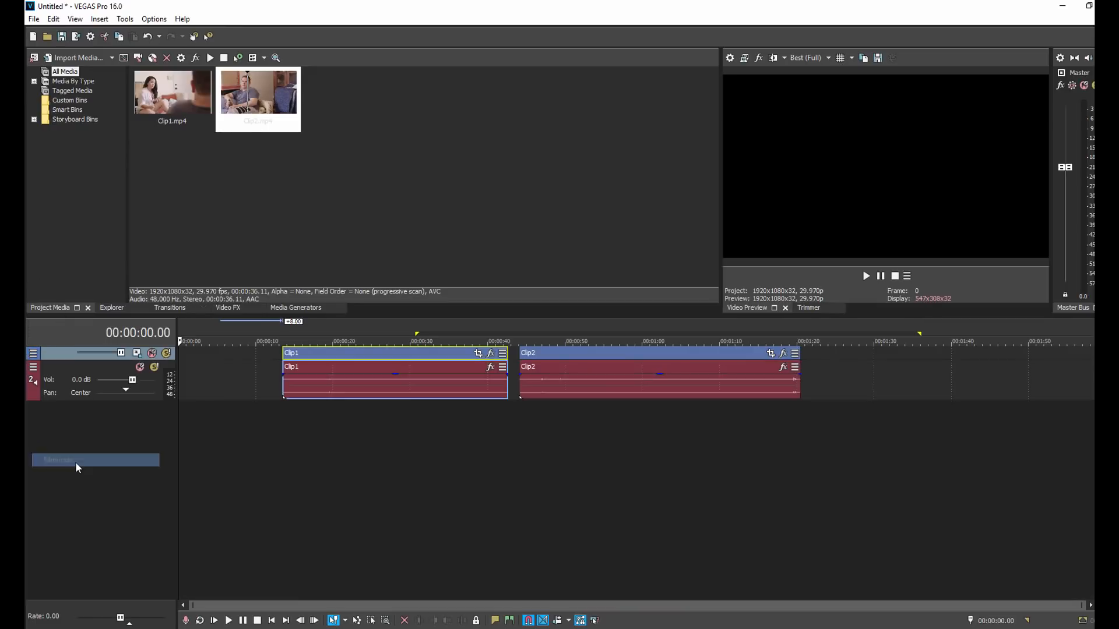
pyautogui.scroll(2, 659, 411)
pyautogui.scroll(-2, 659, 412)
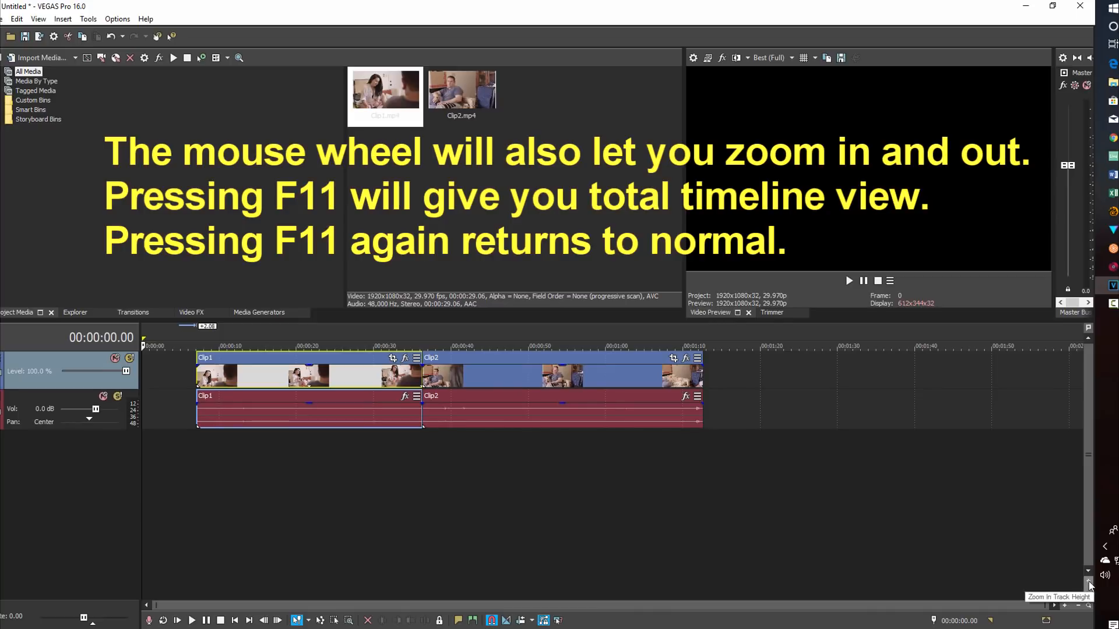
# Increase the height of all tracks, and zoom the timeline in on Clip1 and back out to show both clips.
pyautogui.click(1088, 582)
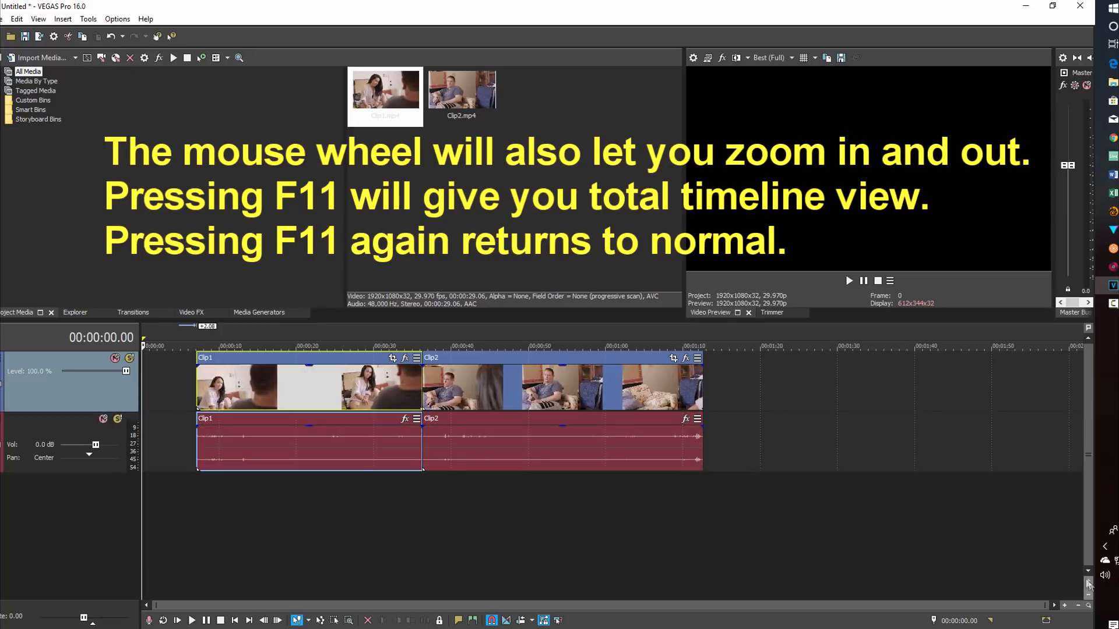
pyautogui.click(1064, 605)
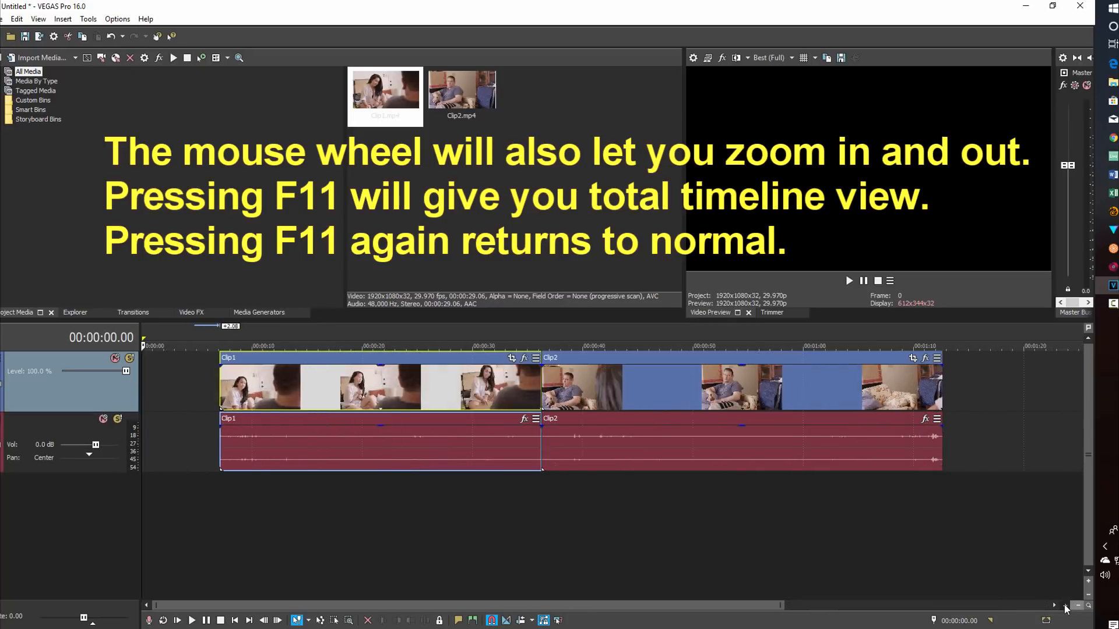
pyautogui.click(1064, 605)
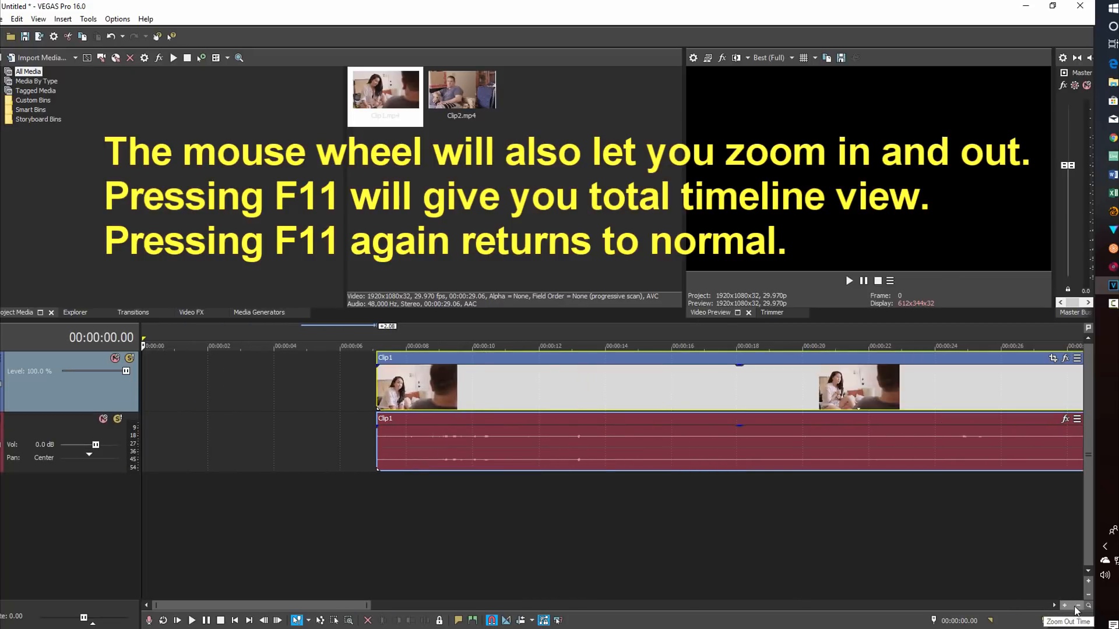
pyautogui.click(1077, 606)
pyautogui.click(1078, 607)
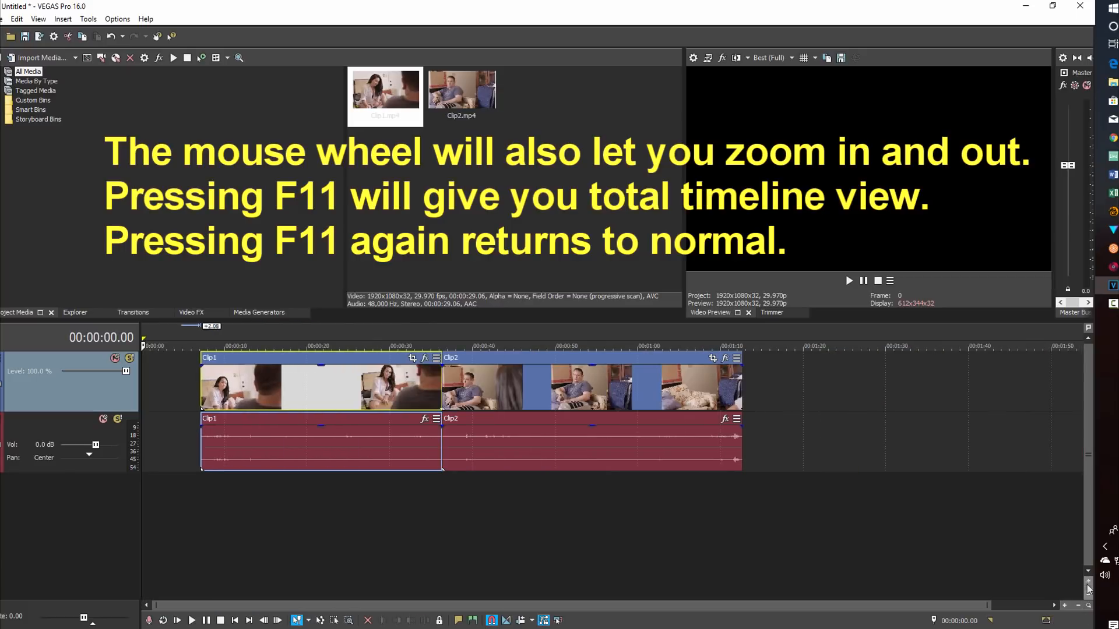
# Enlarge the height of the video and audio tracks several increments, and reduce it partway.
pyautogui.click(1089, 581)
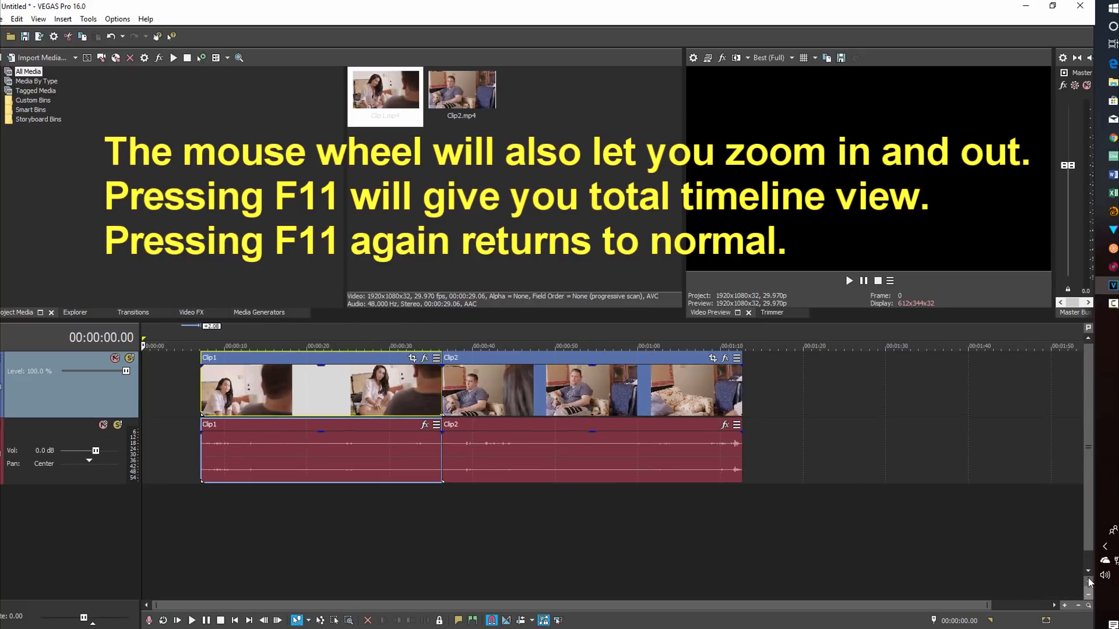
pyautogui.click(1088, 581)
pyautogui.click(1089, 581)
pyautogui.click(1088, 581)
pyautogui.click(1089, 581)
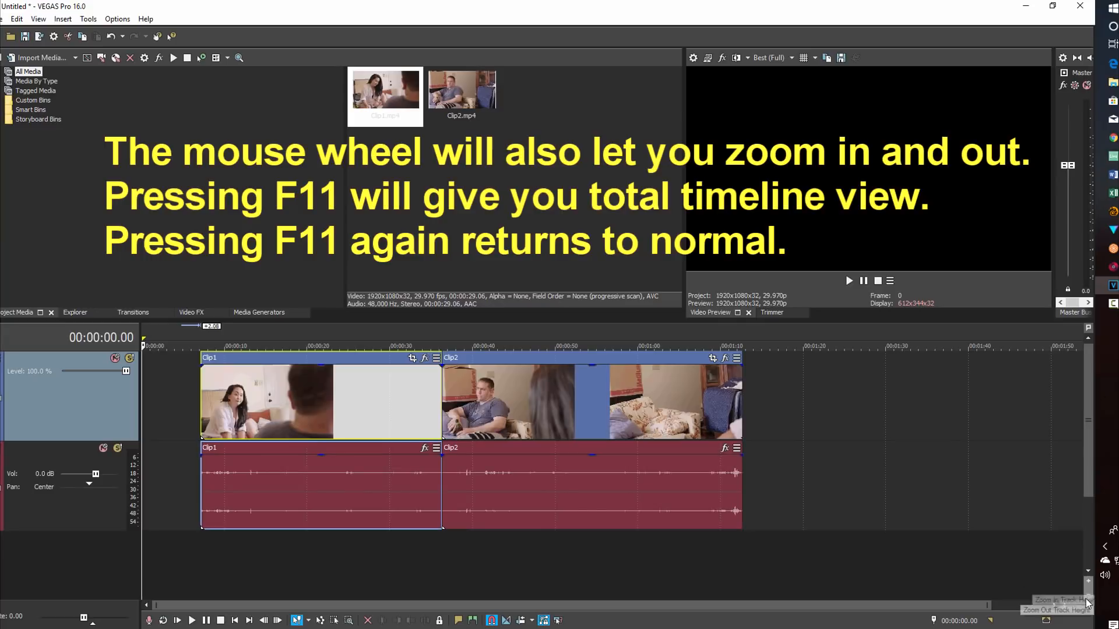
pyautogui.click(1088, 598)
pyautogui.click(1088, 598)
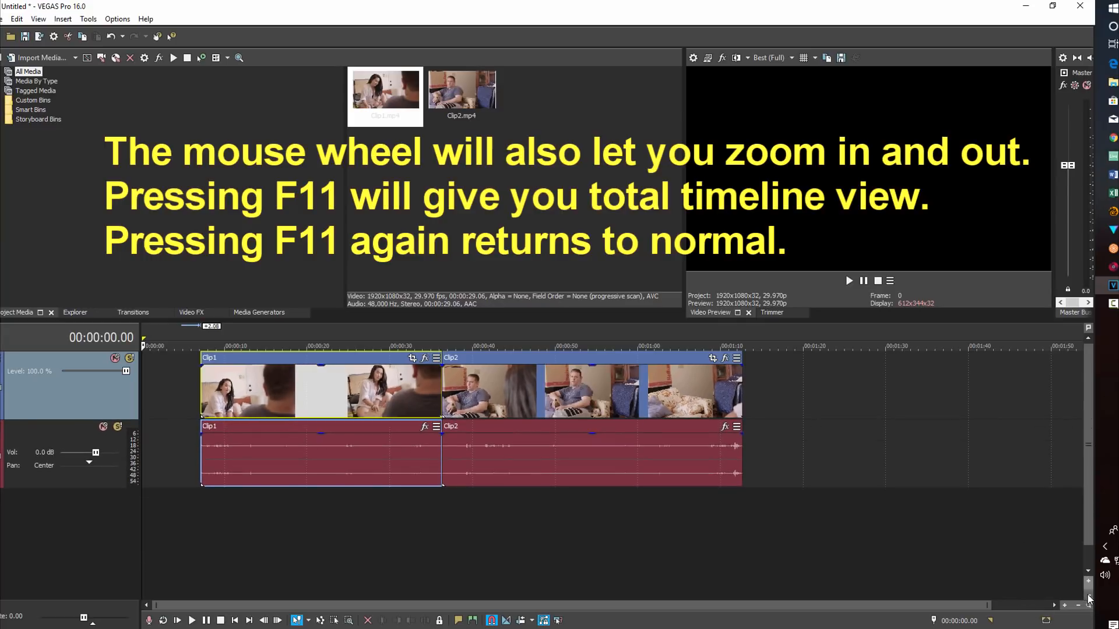
# Enlarge both tracks' height once more, and lower it a few increments.
pyautogui.click(1089, 582)
pyautogui.click(1088, 582)
pyautogui.click(1089, 581)
pyautogui.click(1088, 581)
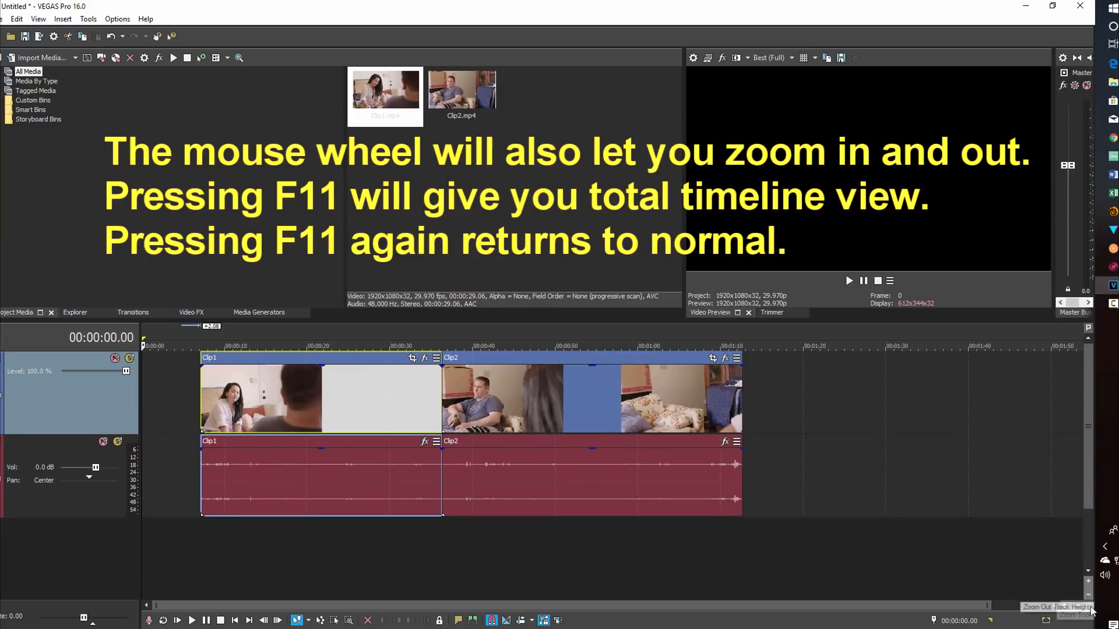
pyautogui.click(1087, 594)
pyautogui.click(1088, 594)
pyautogui.click(1087, 594)
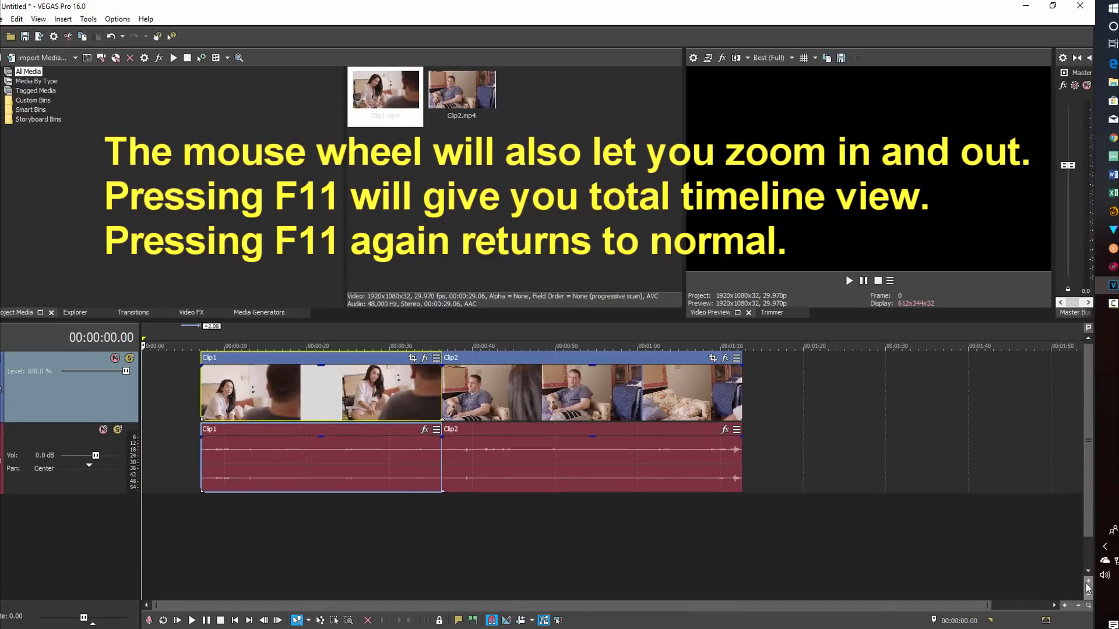
# Adjust the track height to a slightly smaller size, and zoom the timeline out a little with both clips in view.
pyautogui.click(1087, 582)
pyautogui.click(1087, 582)
pyautogui.click(1088, 594)
pyautogui.click(1087, 594)
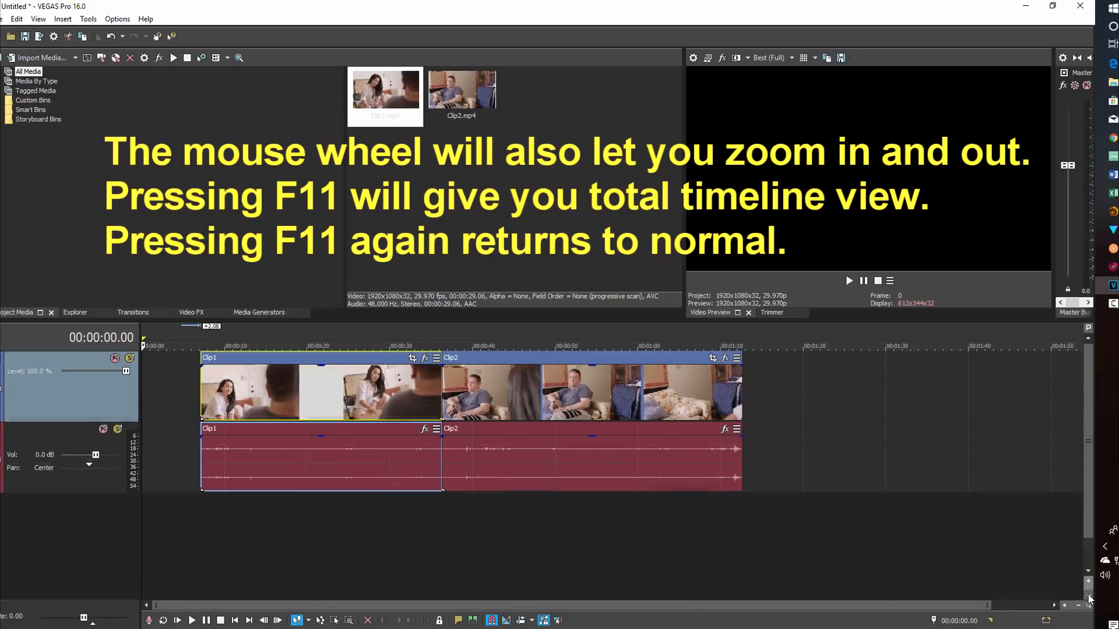
pyautogui.click(1088, 594)
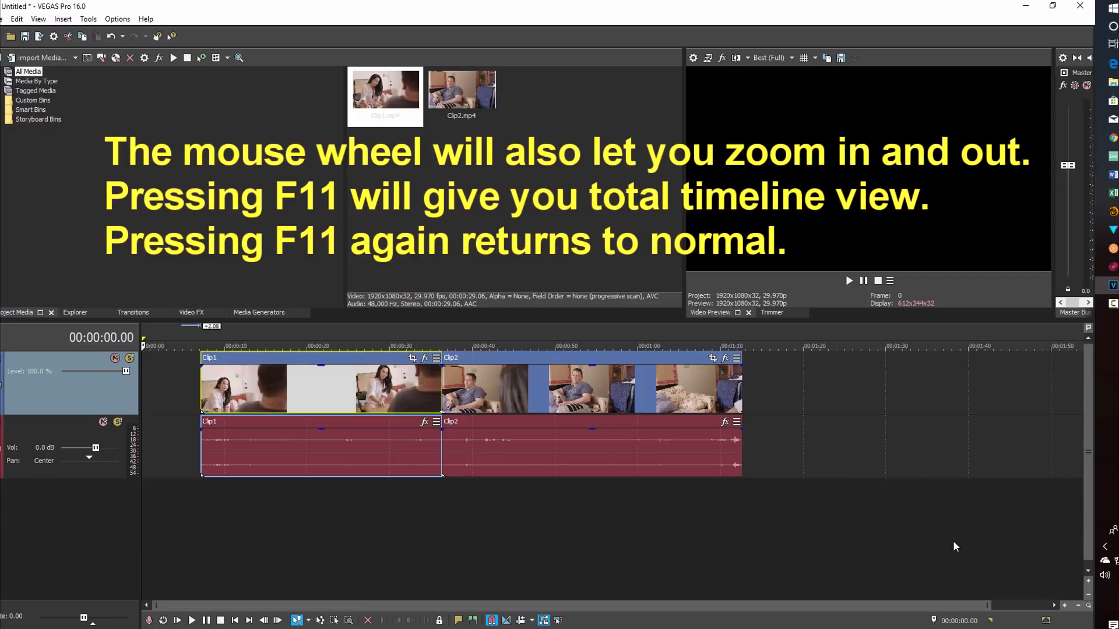
pyautogui.scroll(-2, 952, 540)
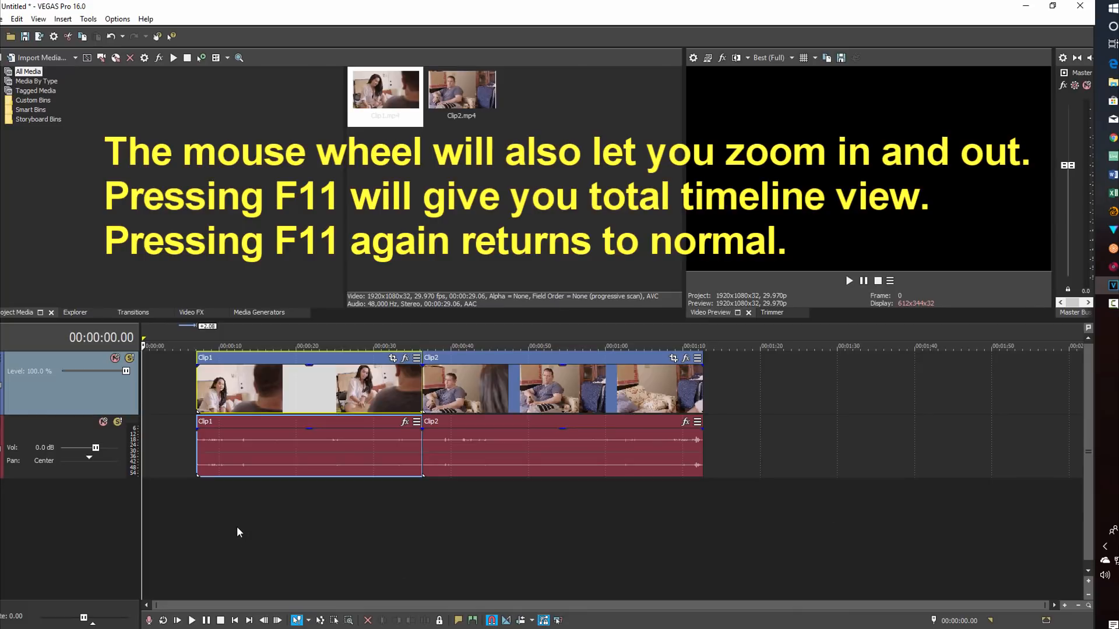
# Insert six empty video tracks above the track that holds Clip1 and Clip2.
pyautogui.hotkey('ctrl', 'shift', 'q')
pyautogui.hotkey('ctrl', 'shift', 'q')
pyautogui.hotkey('ctrl', 'shift', 'q')
pyautogui.hotkey('ctrl', 'shift', 'q')
pyautogui.hotkey('ctrl', 'shift', 'q')
pyautogui.hotkey('ctrl', 'shift', 'q')
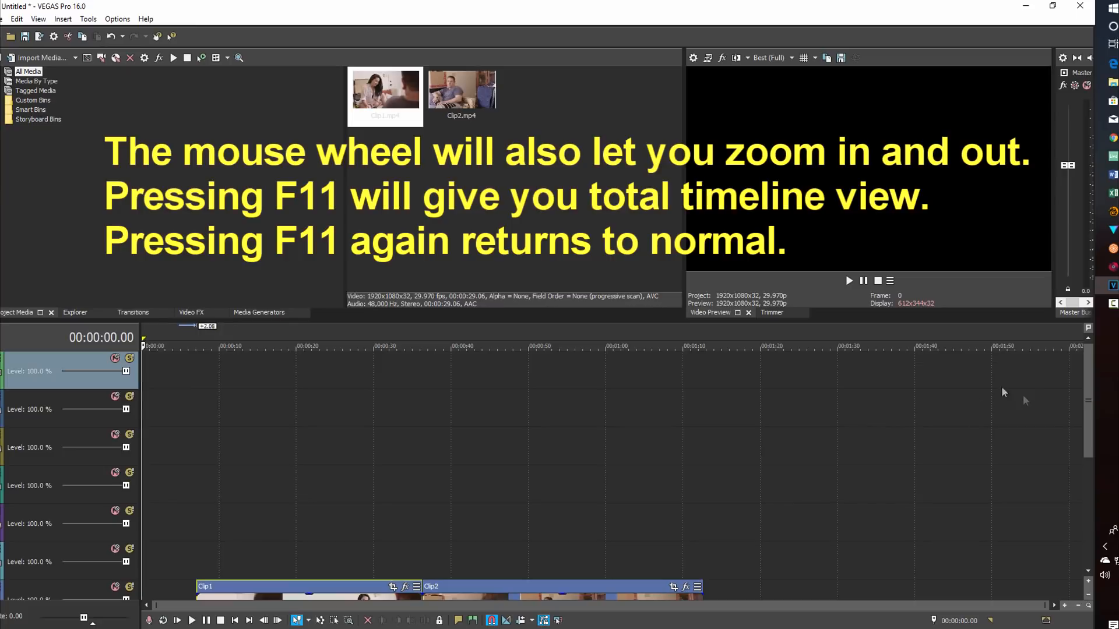
# Reduce the height of all tracks by several increments to fit more of them in the timeline area.
pyautogui.moveTo(1089, 372); pyautogui.dragTo(1092, 553)
pyautogui.moveTo(1085, 478); pyautogui.dragTo(1079, 428)
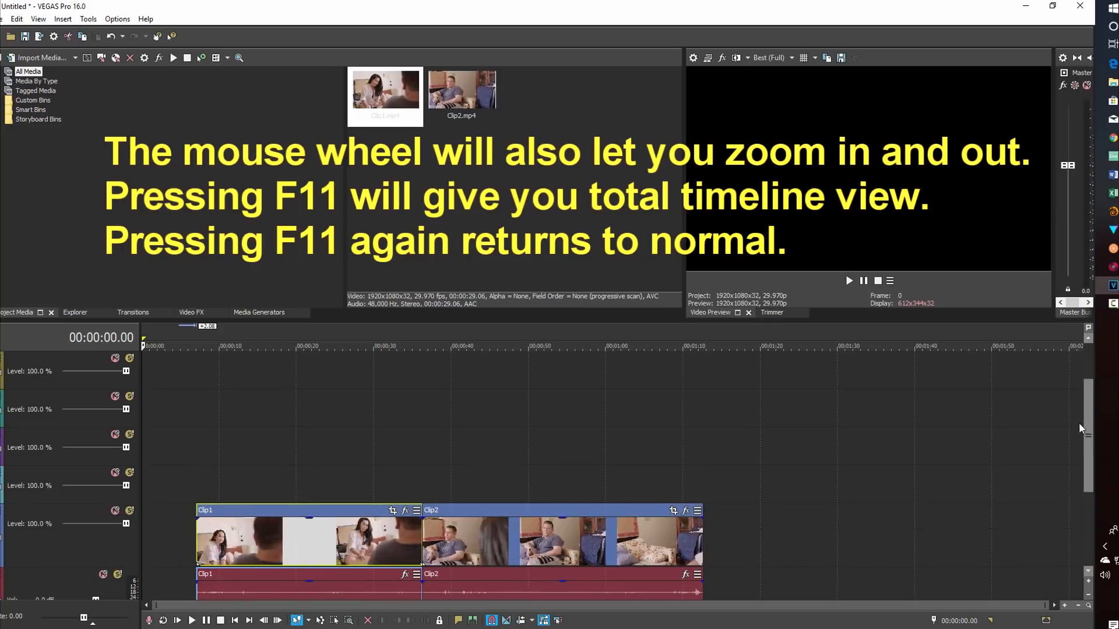
pyautogui.click(1089, 596)
pyautogui.click(1089, 596)
pyautogui.click(1088, 596)
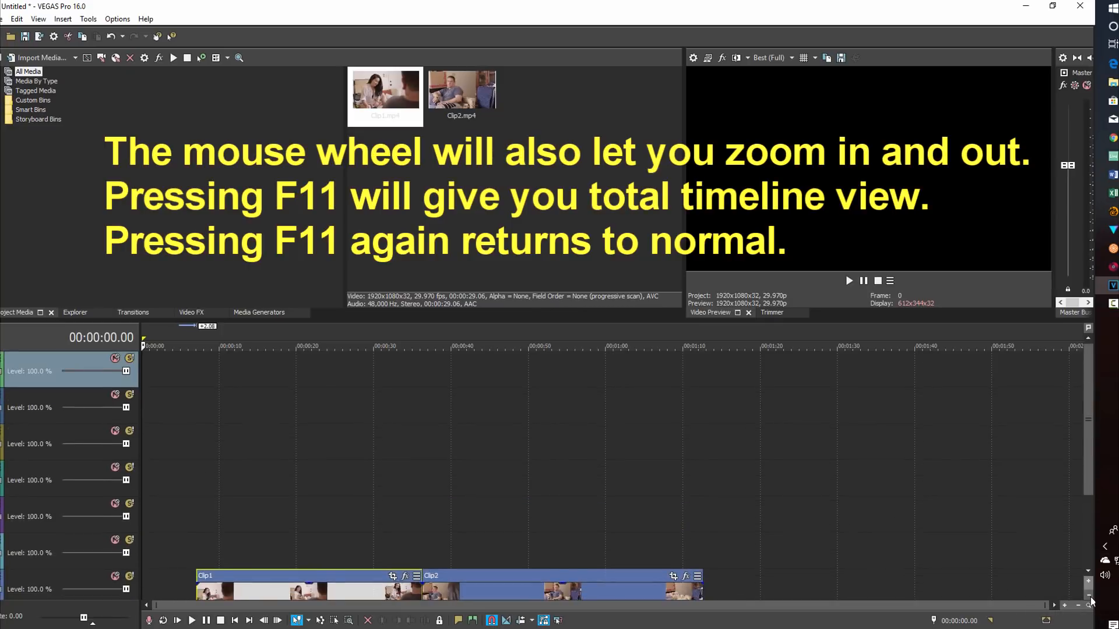
pyautogui.click(1089, 596)
pyautogui.click(1088, 596)
pyautogui.click(1088, 596)
pyautogui.click(1089, 596)
pyautogui.click(1089, 596)
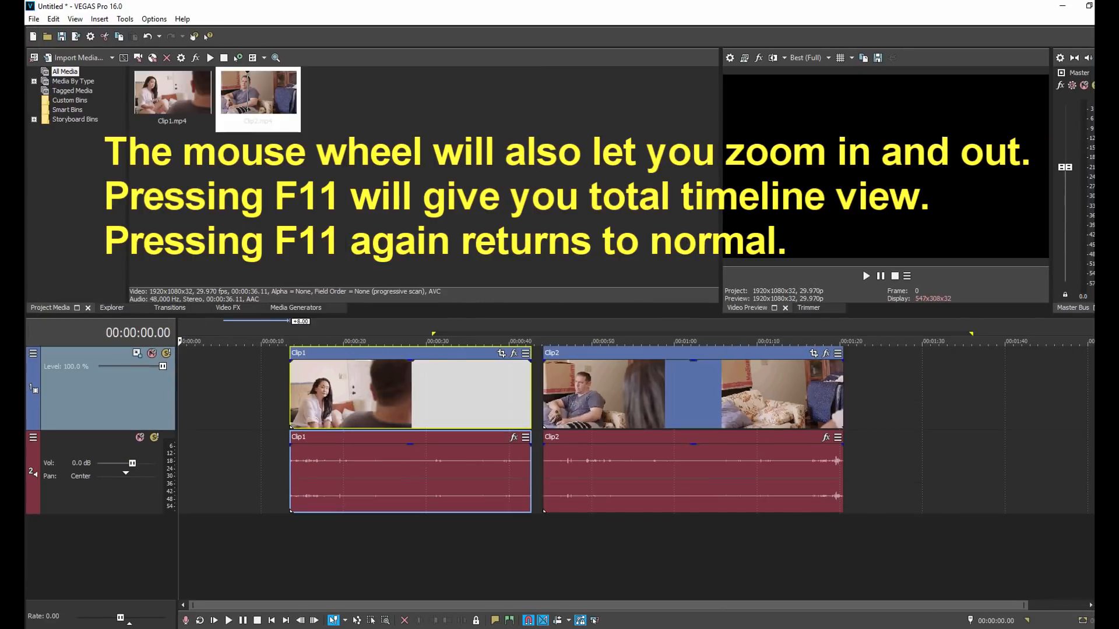
pyautogui.click(1093, 596)
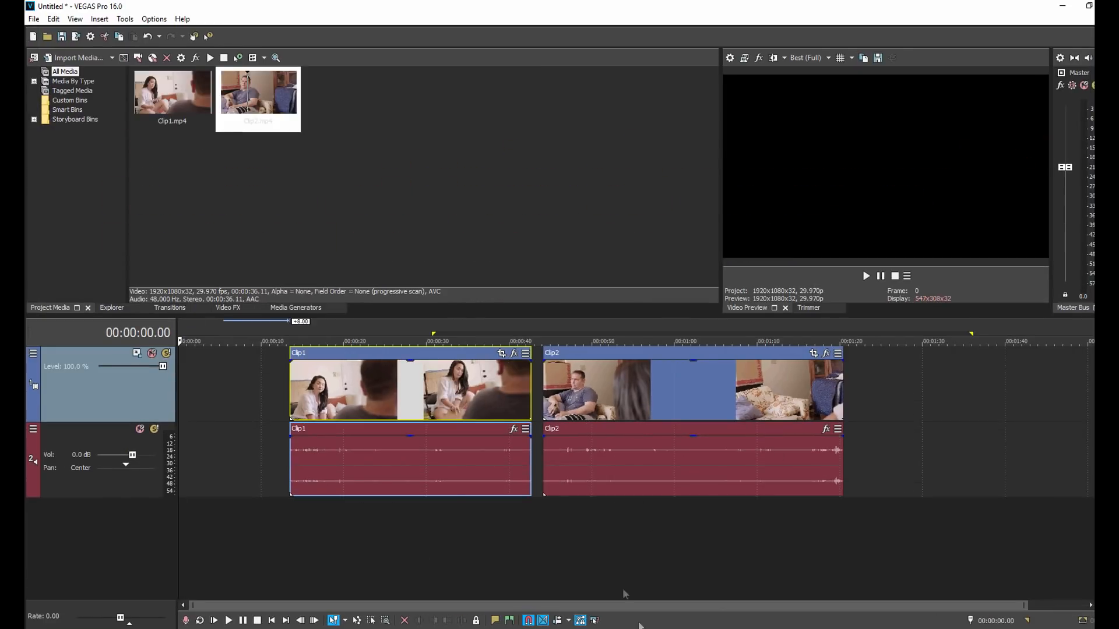
# Place the timeline cursor in the empty stretches before and after the clips, from about 7.5 seconds to about 1:49.
pyautogui.click(241, 541)
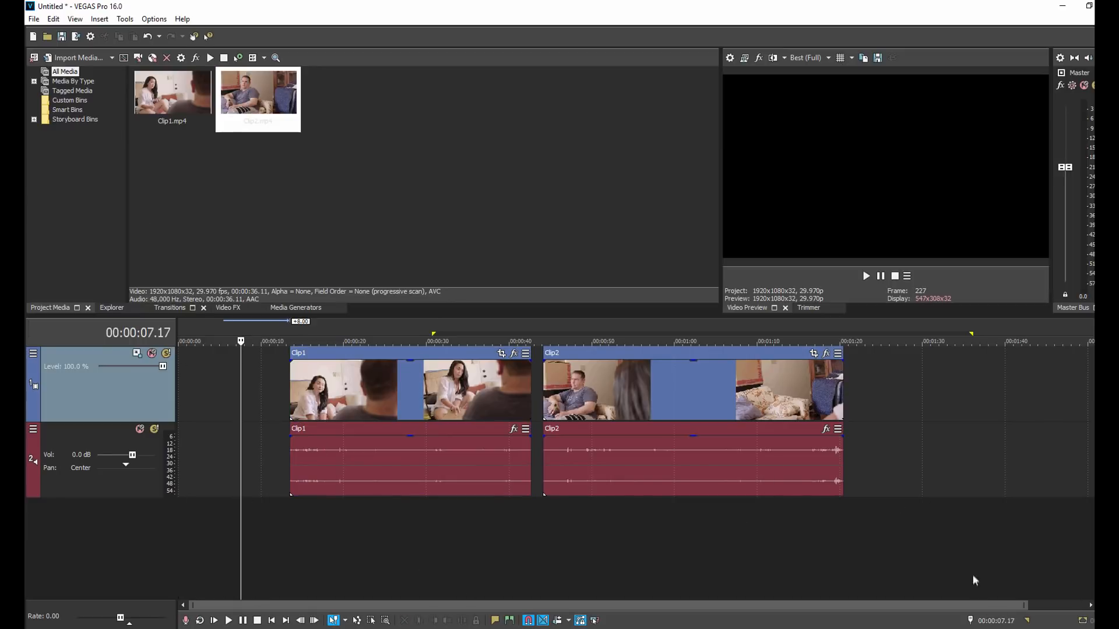
pyautogui.click(971, 553)
pyautogui.click(209, 519)
pyautogui.click(1079, 551)
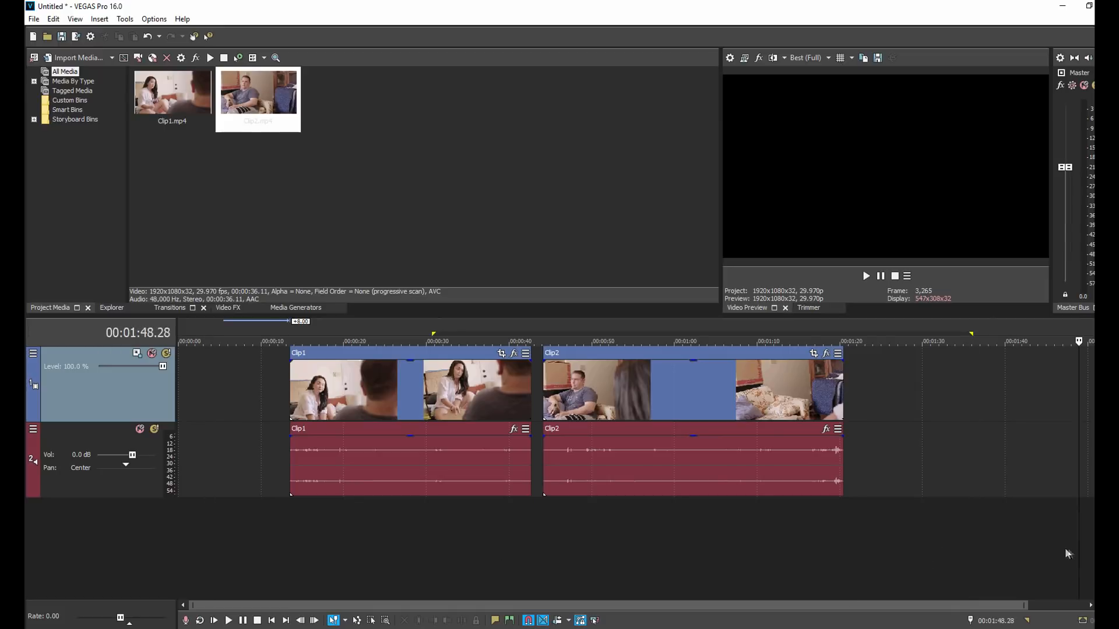
# Preview frames at several points across Clip2 and Clip1, including about 1:13, ending near the start of Clip2 at about 46 seconds.
pyautogui.click(972, 552)
pyautogui.click(753, 543)
pyautogui.click(652, 530)
pyautogui.click(402, 538)
pyautogui.click(780, 527)
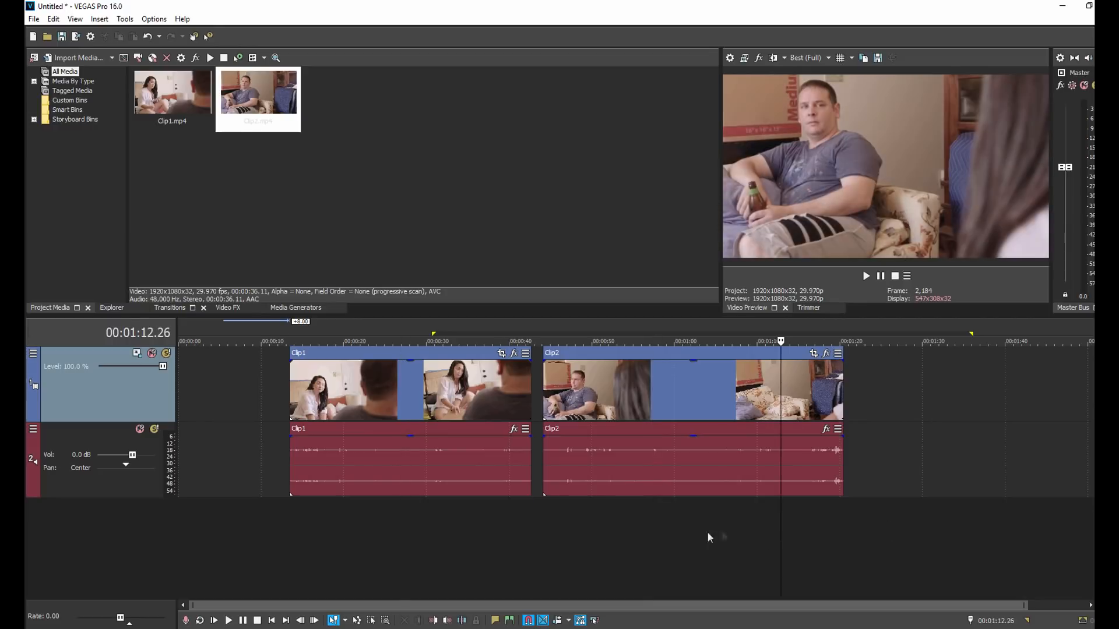
pyautogui.click(558, 527)
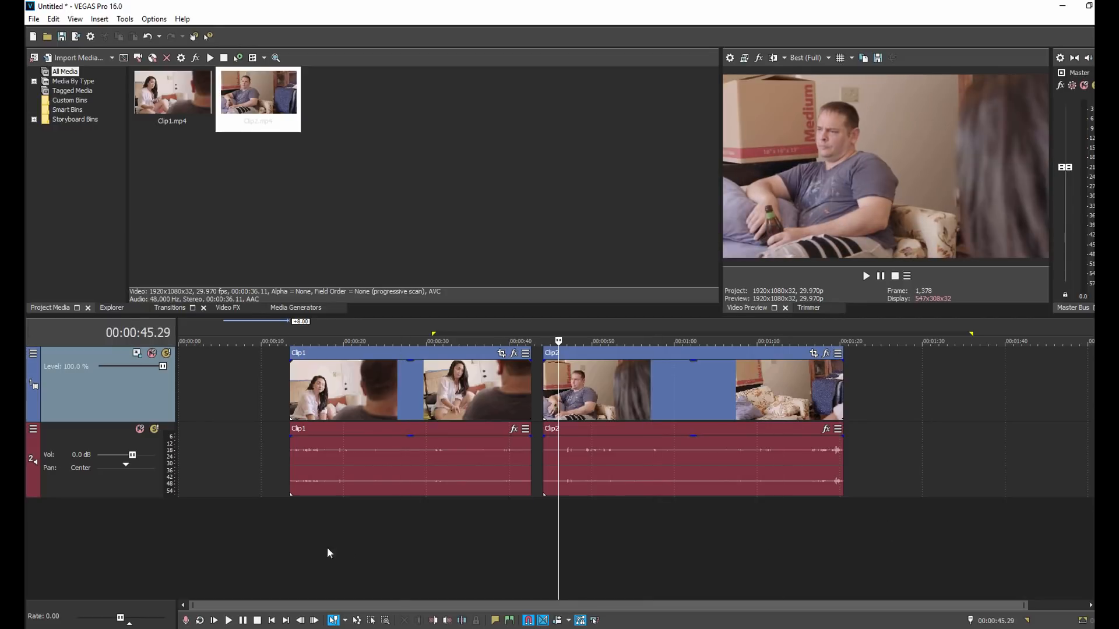
# Preview Clip1 at about 23 seconds, and return the cursor to the empty stretch at about 5 seconds.
pyautogui.click(268, 537)
pyautogui.click(297, 540)
pyautogui.click(369, 539)
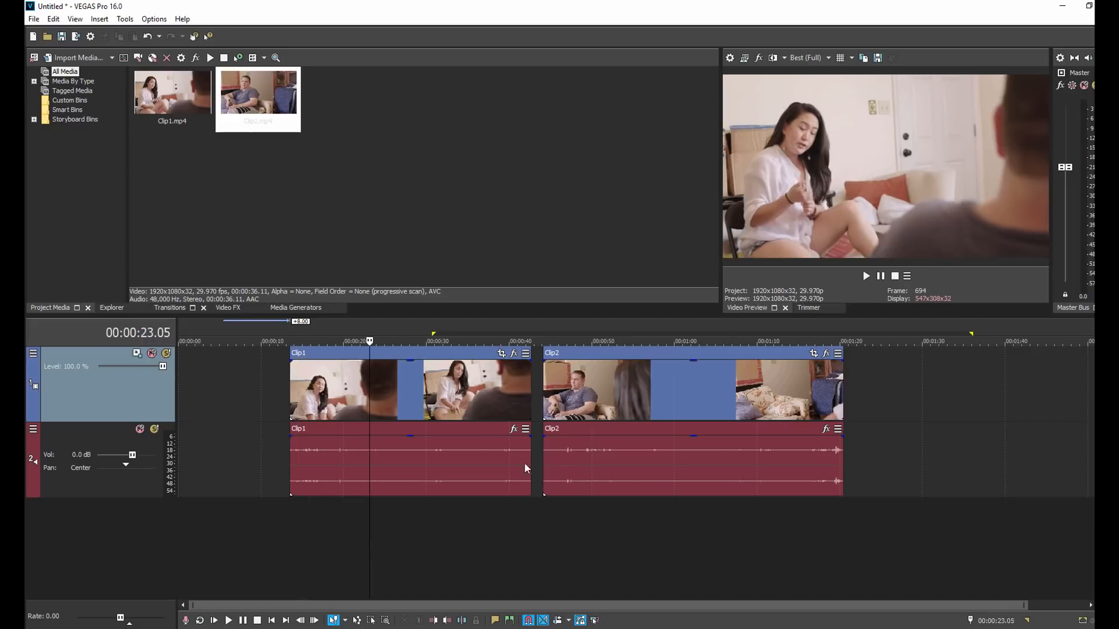
pyautogui.click(220, 552)
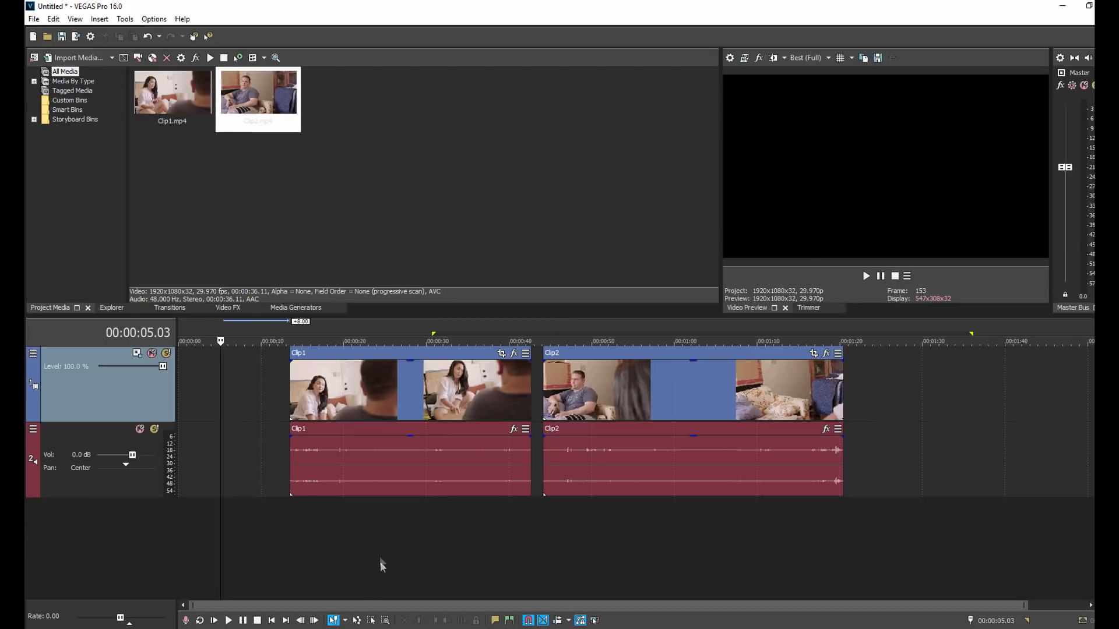
# Check the preview at about 26 seconds in Clip1, 1:03 in Clip2, the empty stretch at 1:31, and about 59 seconds.
pyautogui.click(398, 530)
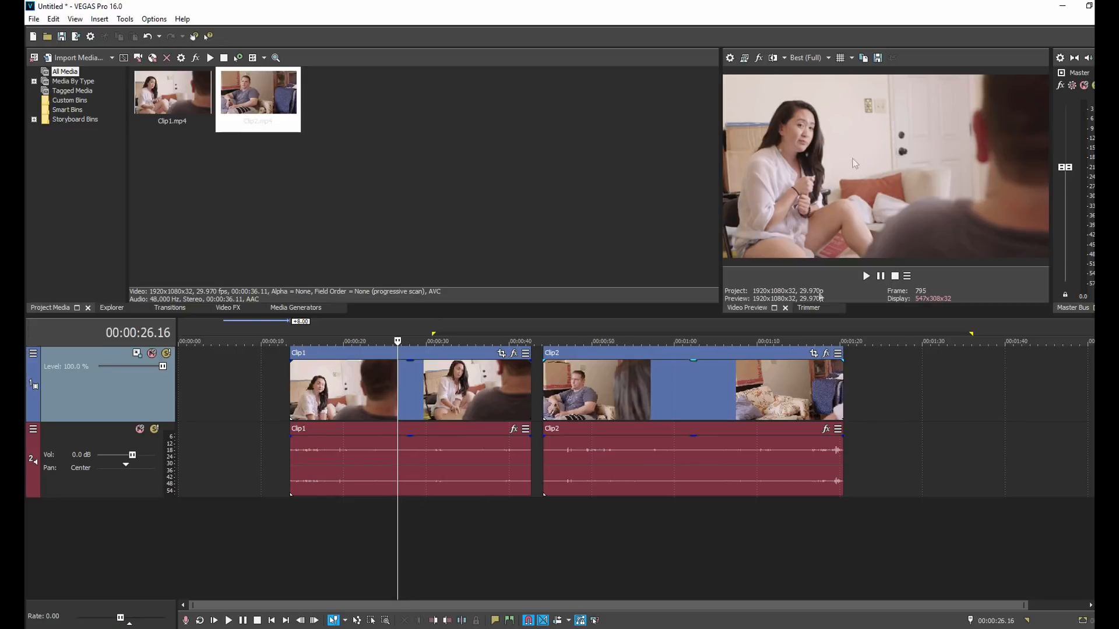
pyautogui.click(703, 529)
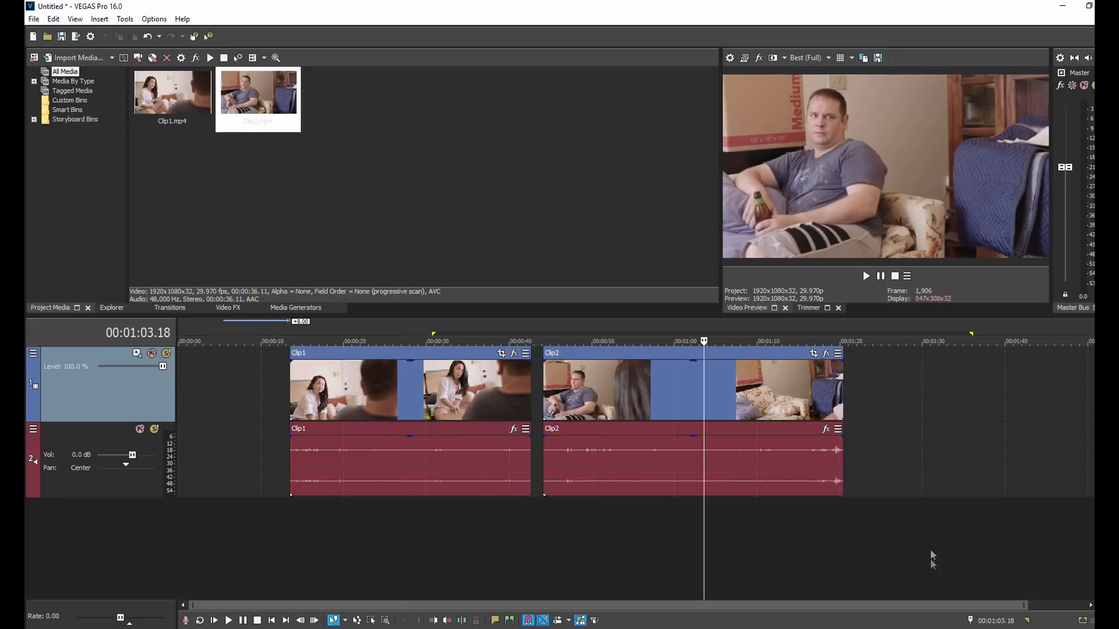
pyautogui.click(931, 539)
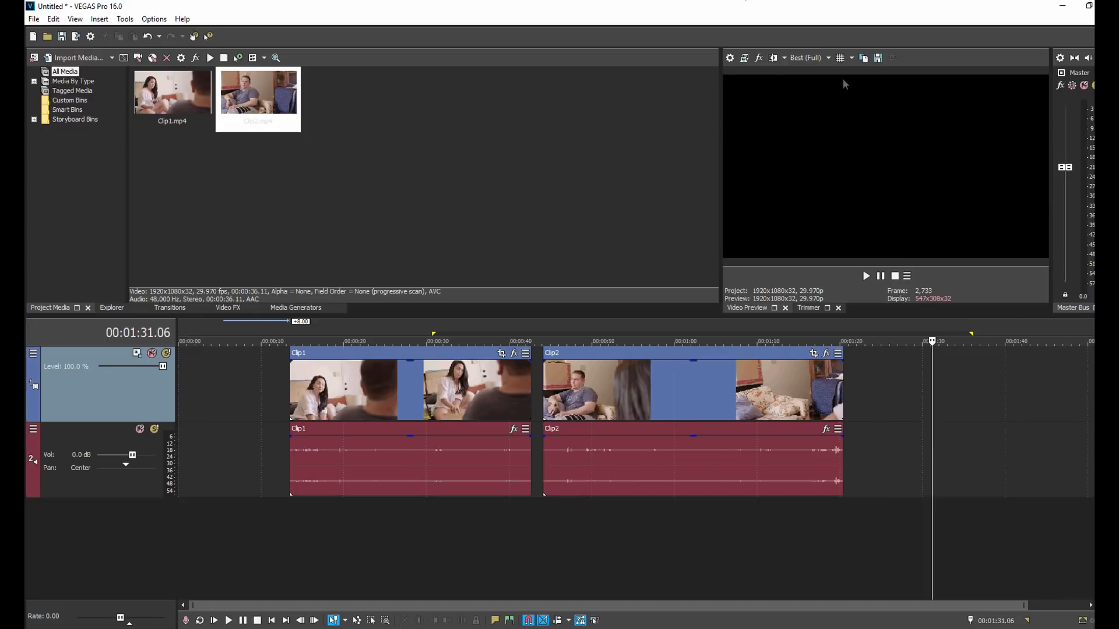
pyautogui.click(670, 550)
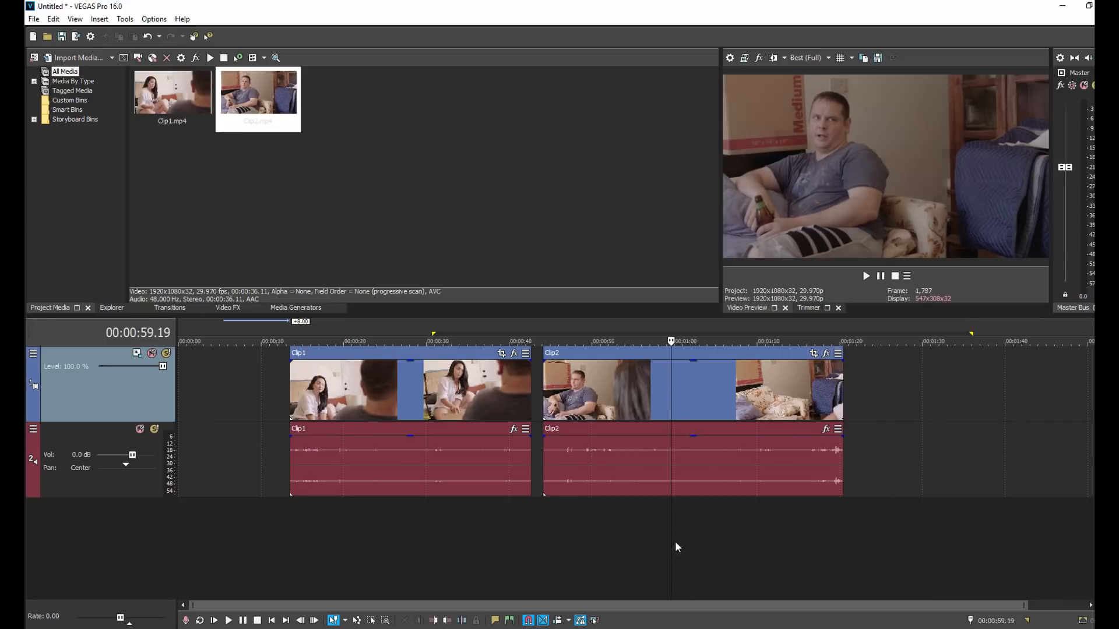
# Check the preview inside Clip1 at about 21 seconds, in the empty stretch at about 1:41, and again in Clip1 at about 20 seconds.
pyautogui.click(356, 558)
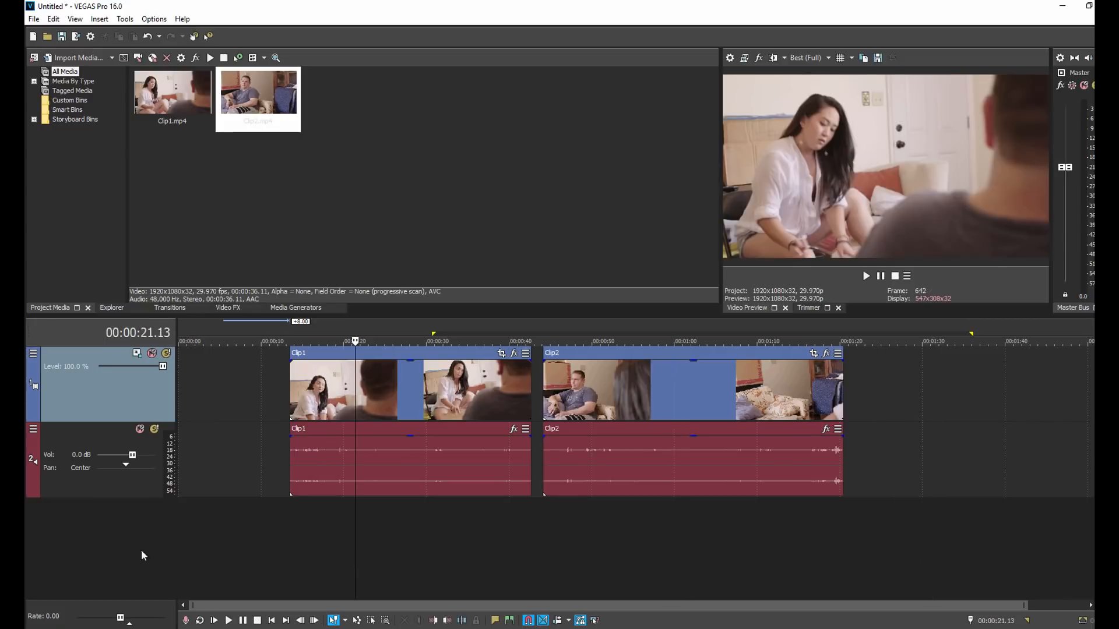
pyautogui.click(210, 528)
pyautogui.click(1012, 558)
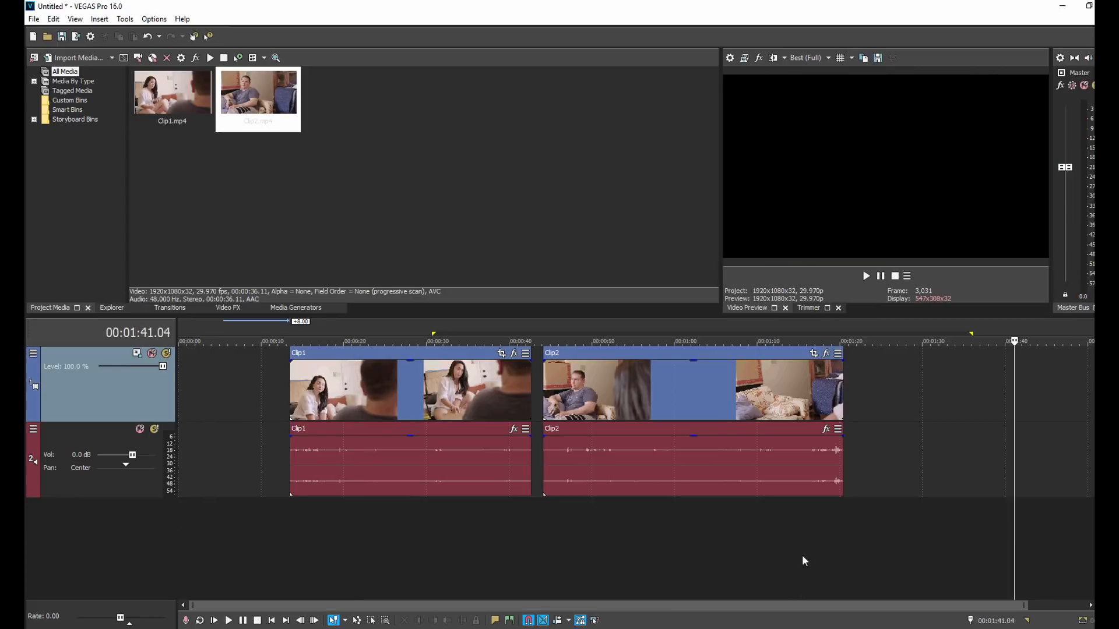
pyautogui.click(801, 554)
pyautogui.click(346, 553)
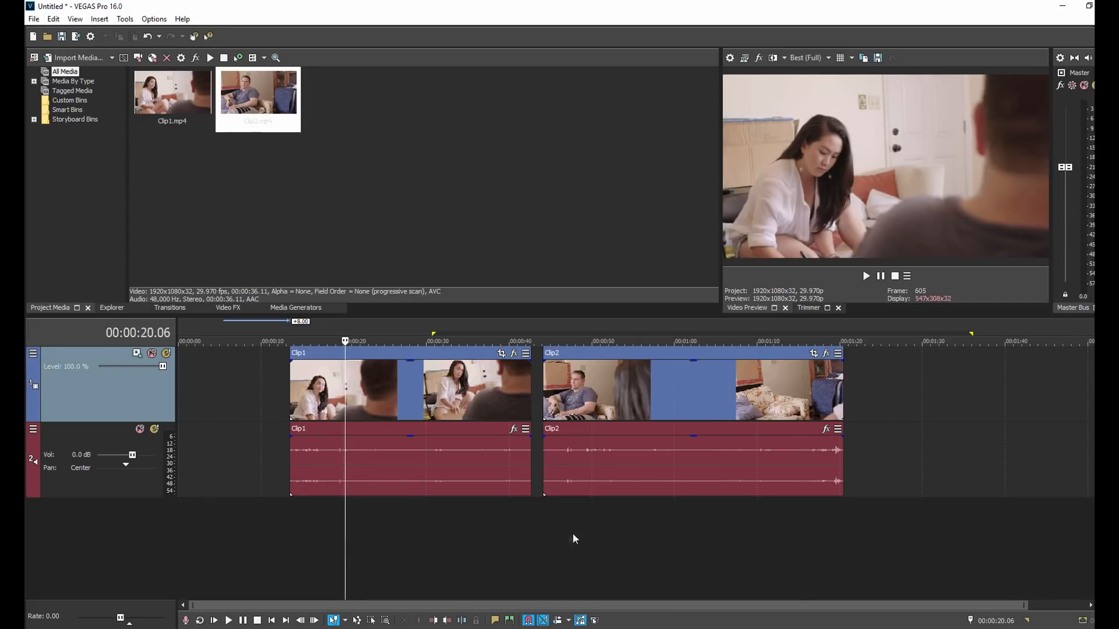
# Preview several frames across Clip2 up to about 1:11, and return the cursor to Clip1 at about 29.5 seconds.
pyautogui.click(620, 556)
pyautogui.click(722, 551)
pyautogui.click(766, 547)
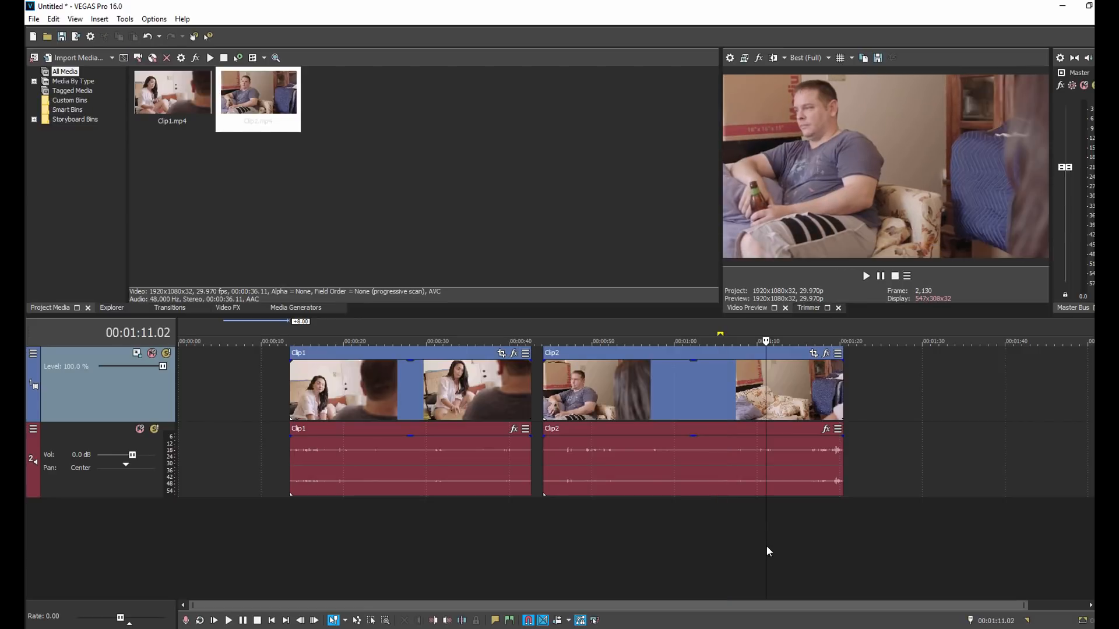
pyautogui.click(660, 547)
pyautogui.click(557, 556)
pyautogui.click(424, 549)
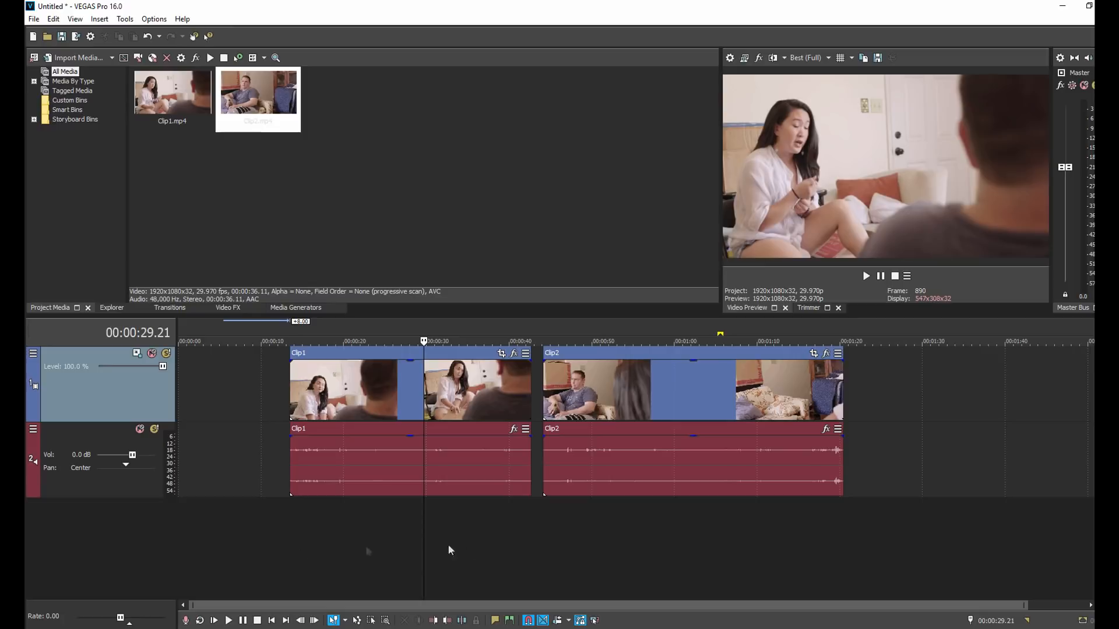
# Move Clip2 and Clip1 about 7.5 seconds later on the timeline, keeping the small gap between them.
pyautogui.moveTo(689, 364); pyautogui.dragTo(752, 362)
pyautogui.moveTo(425, 351); pyautogui.dragTo(488, 357)
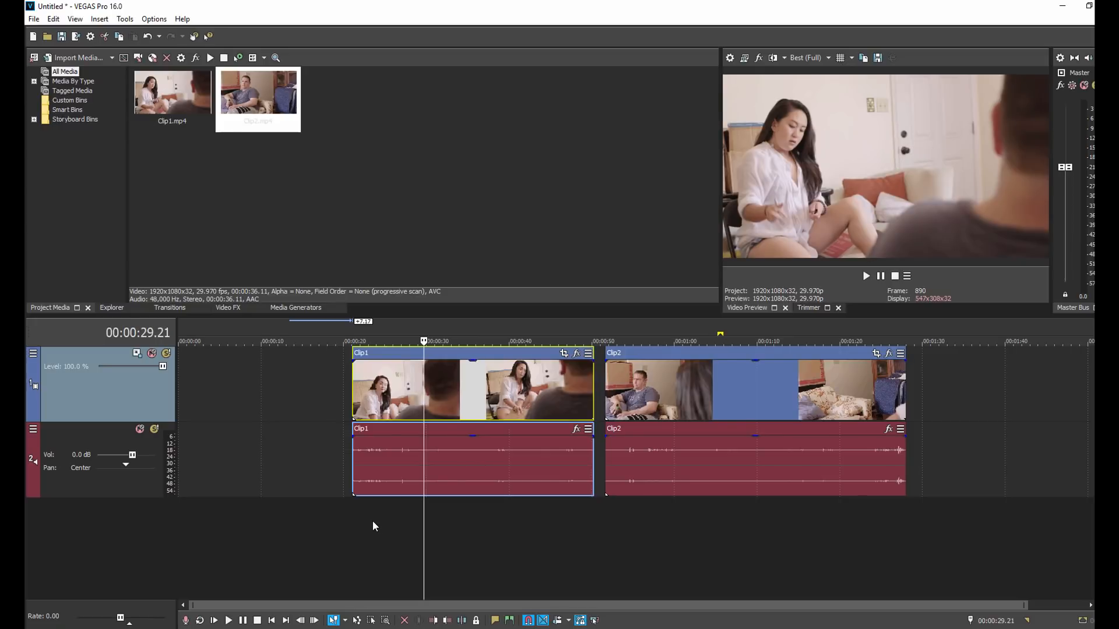
# Play the timeline inside Clip1 and halt playback with the cursor kept at about 45 seconds.
pyautogui.click(437, 555)
pyautogui.press('space')
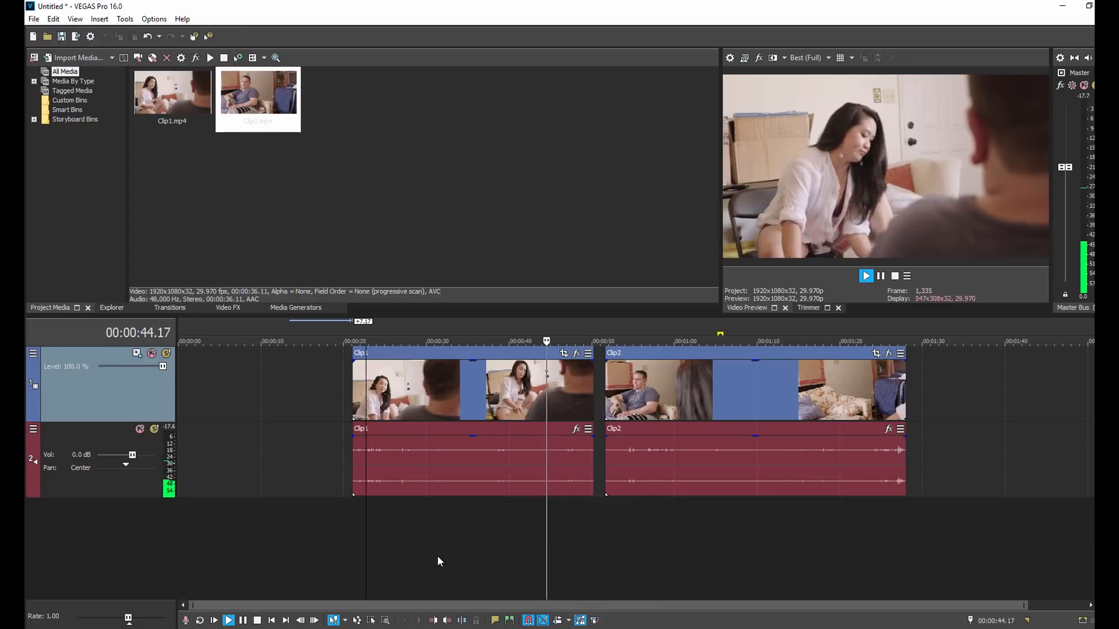
pyautogui.press('Return')
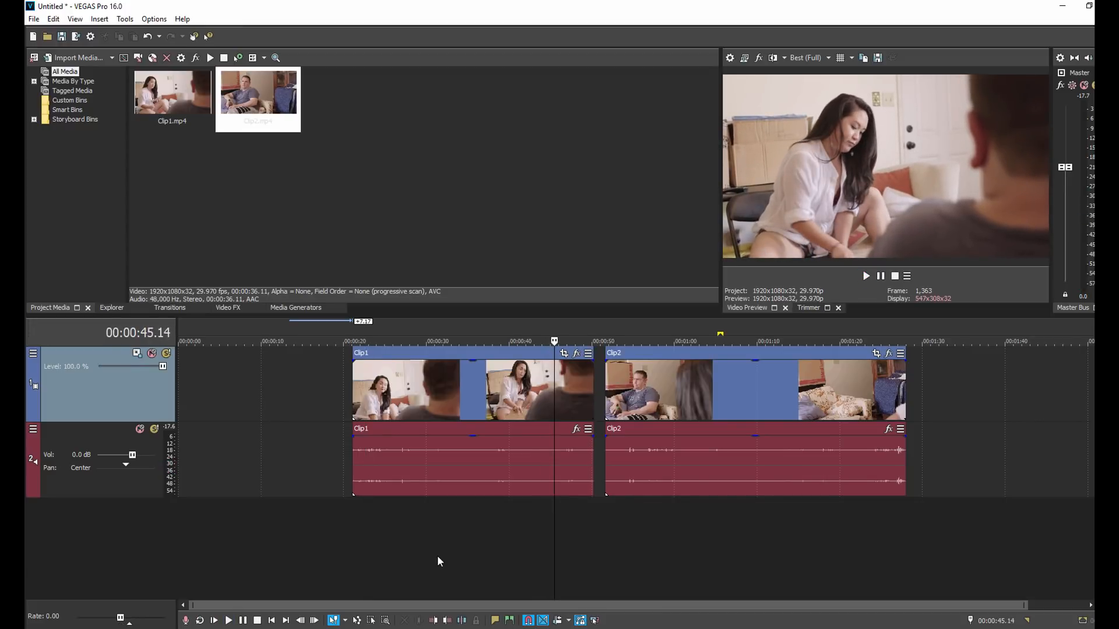
# Place the cursor in Clip1 at 00:00:24.20 and play from there twice, stopping back at that position each time.
pyautogui.click(383, 527)
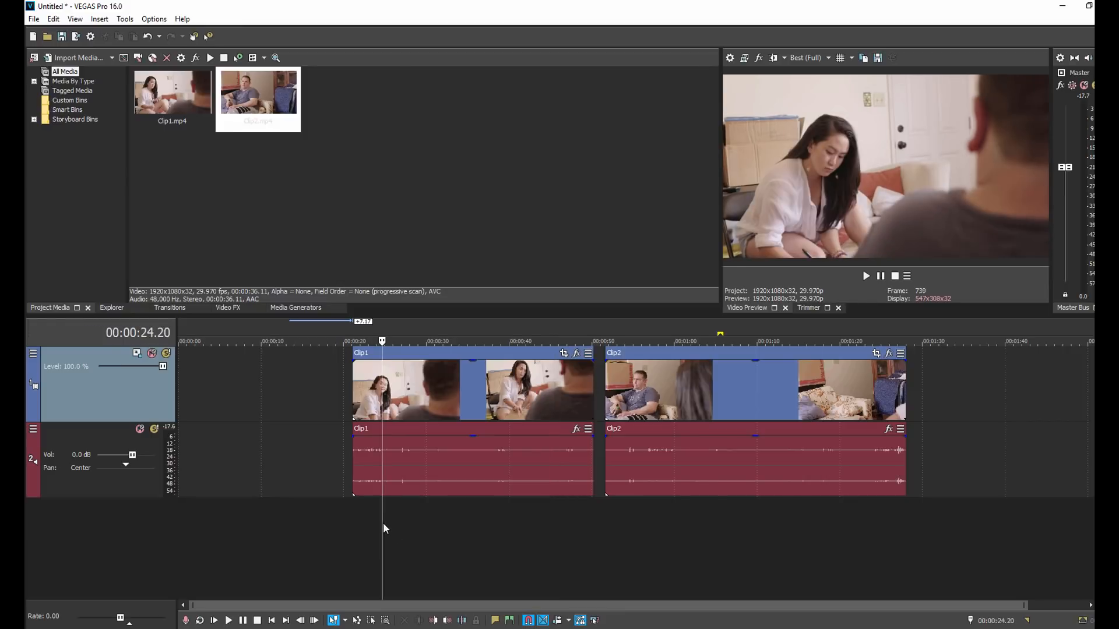
pyautogui.press('space')
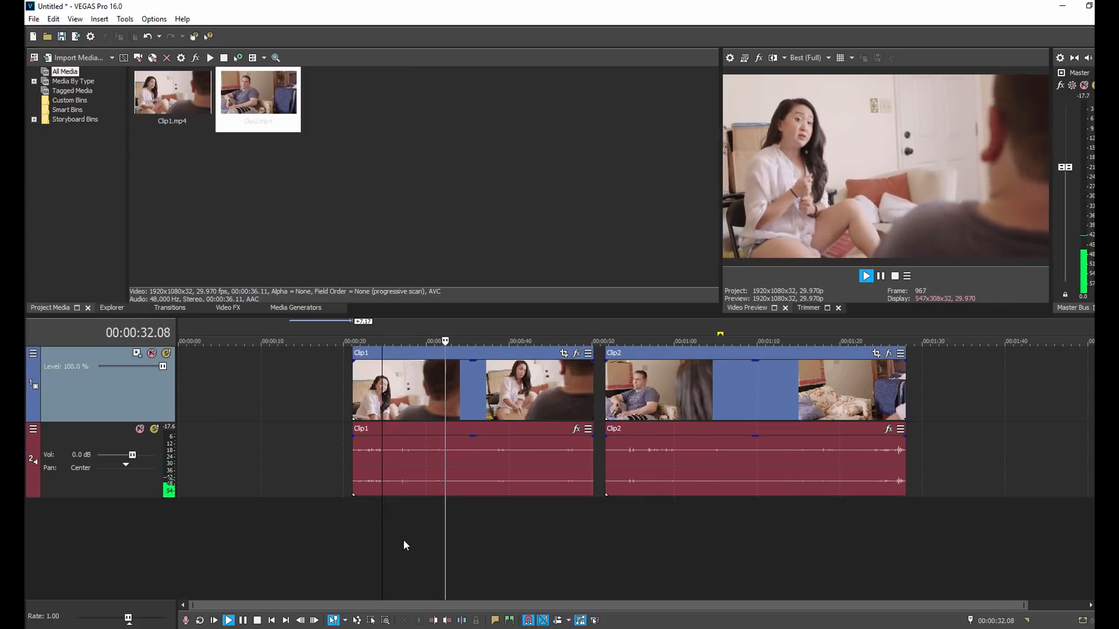
pyautogui.press('space')
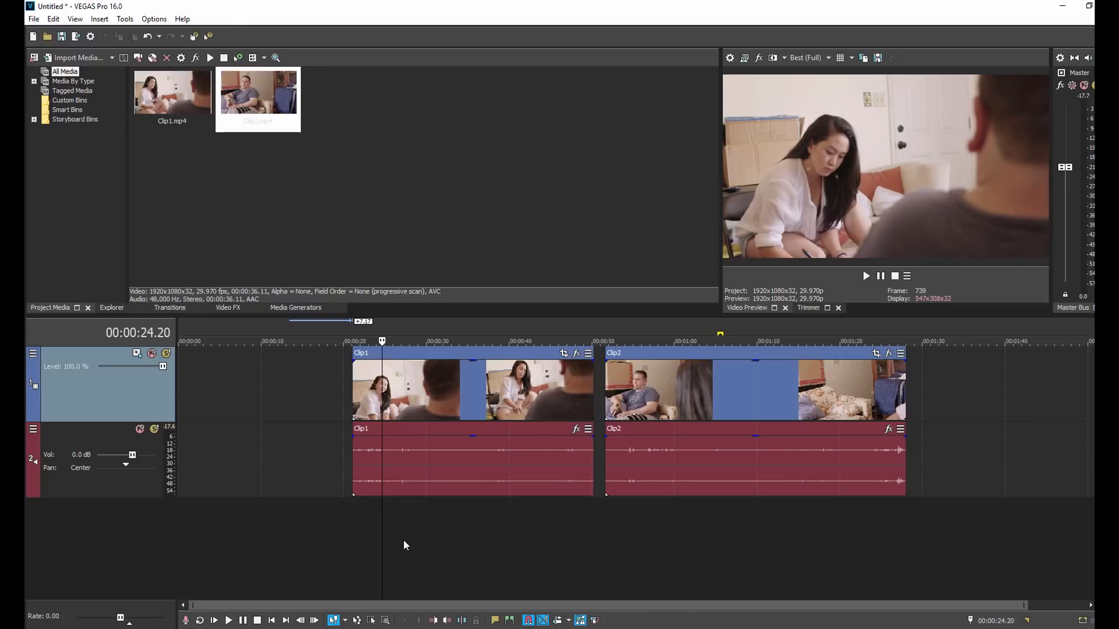
pyautogui.press('space')
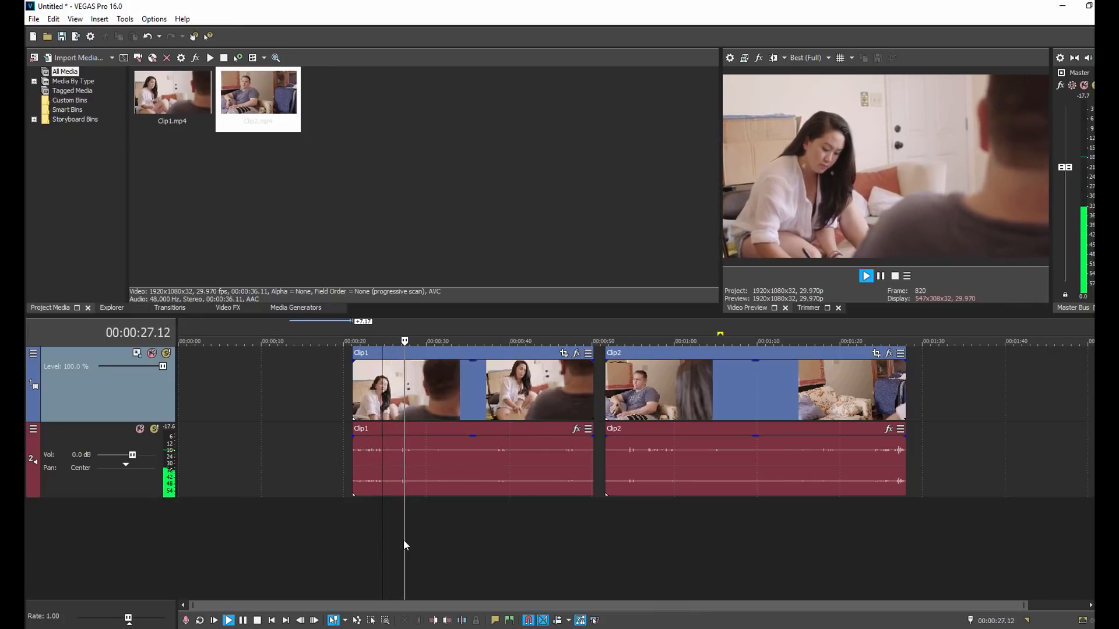
pyautogui.press('space')
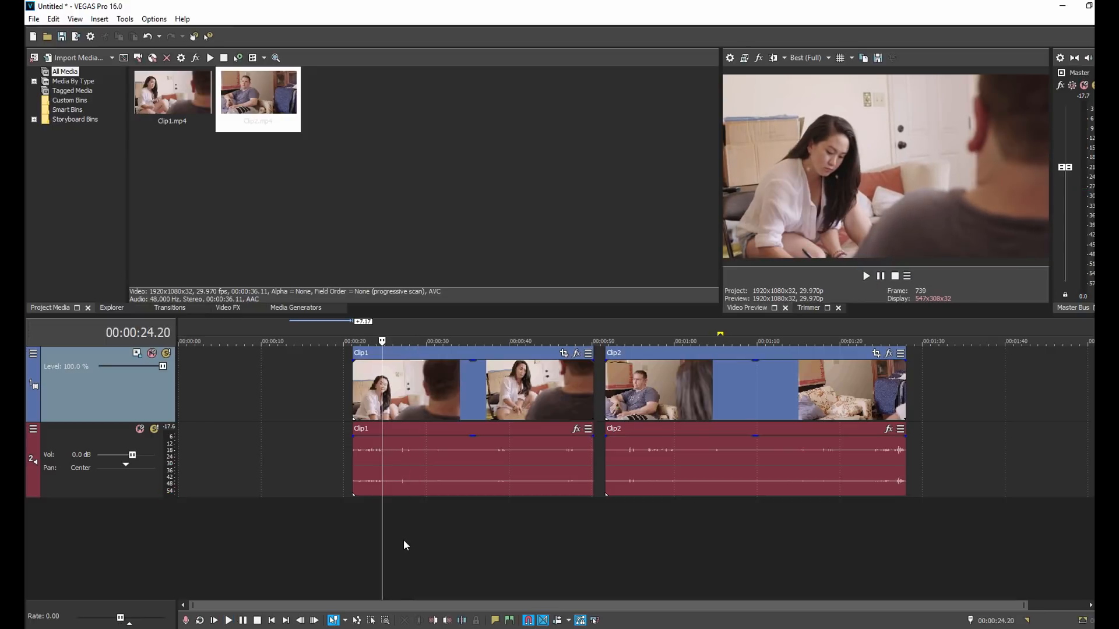
# Zoom the timeline in and out around the cursor, placing it in Clip1 at 00:00:32.16.
pyautogui.scroll(2, 407, 544)
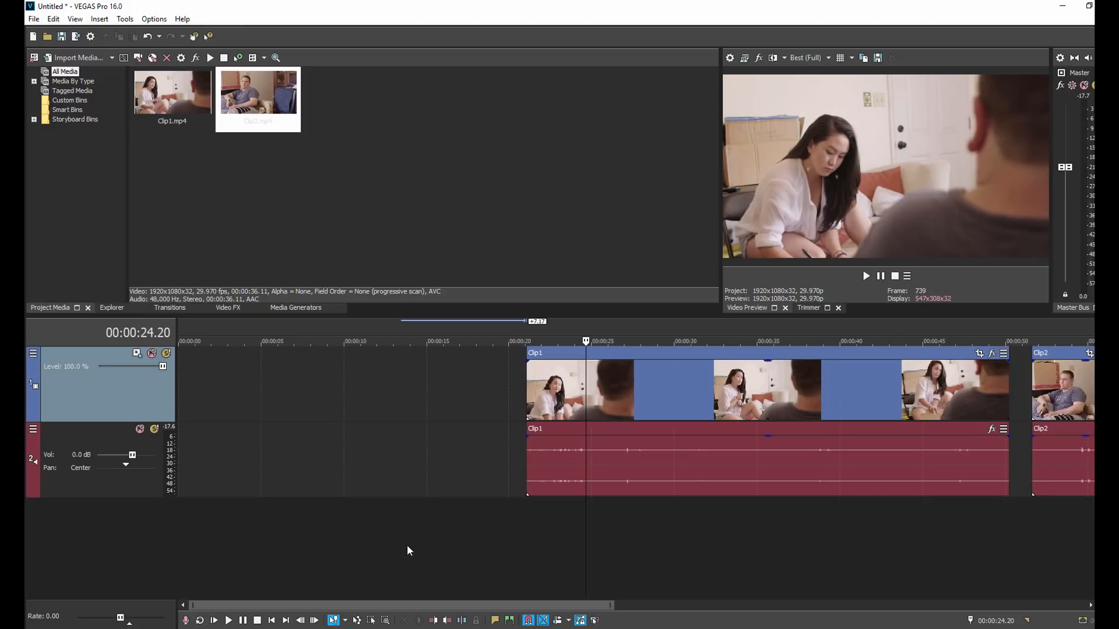
pyautogui.click(716, 543)
pyautogui.scroll(2, 716, 543)
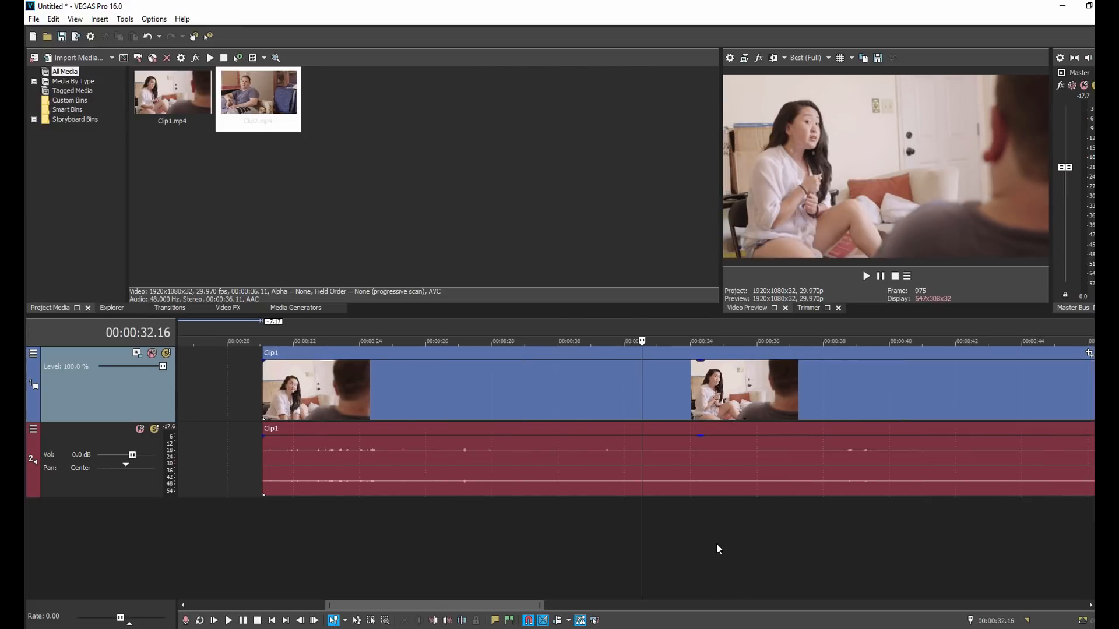
pyautogui.scroll(-3, 715, 547)
pyautogui.scroll(1, 715, 546)
pyautogui.scroll(1, 711, 554)
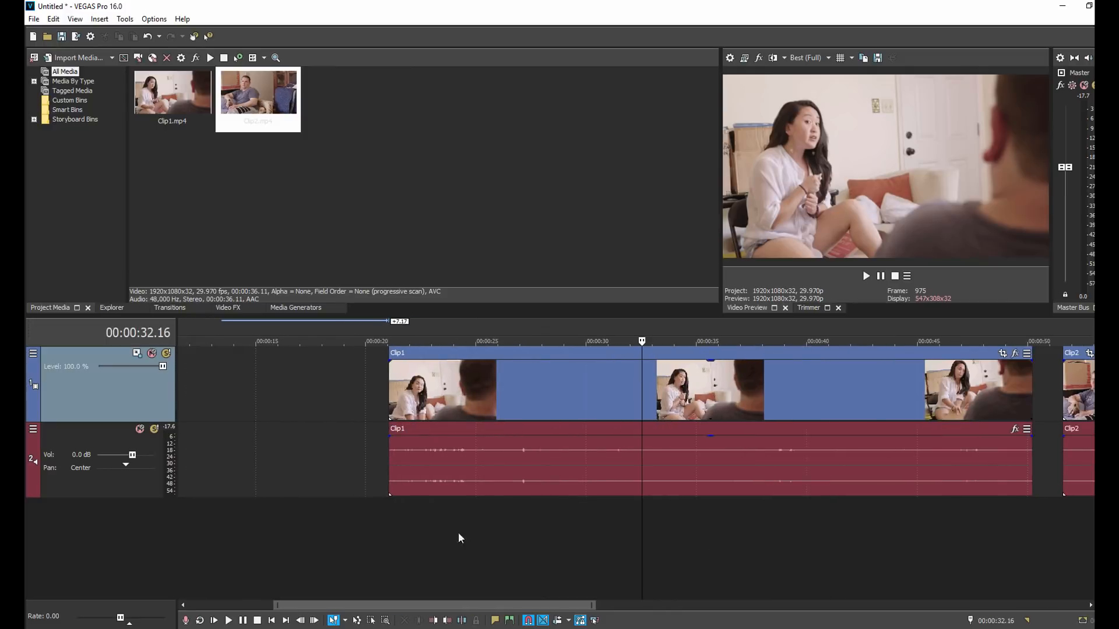
pyautogui.scroll(-2, 635, 539)
pyautogui.scroll(2, 632, 540)
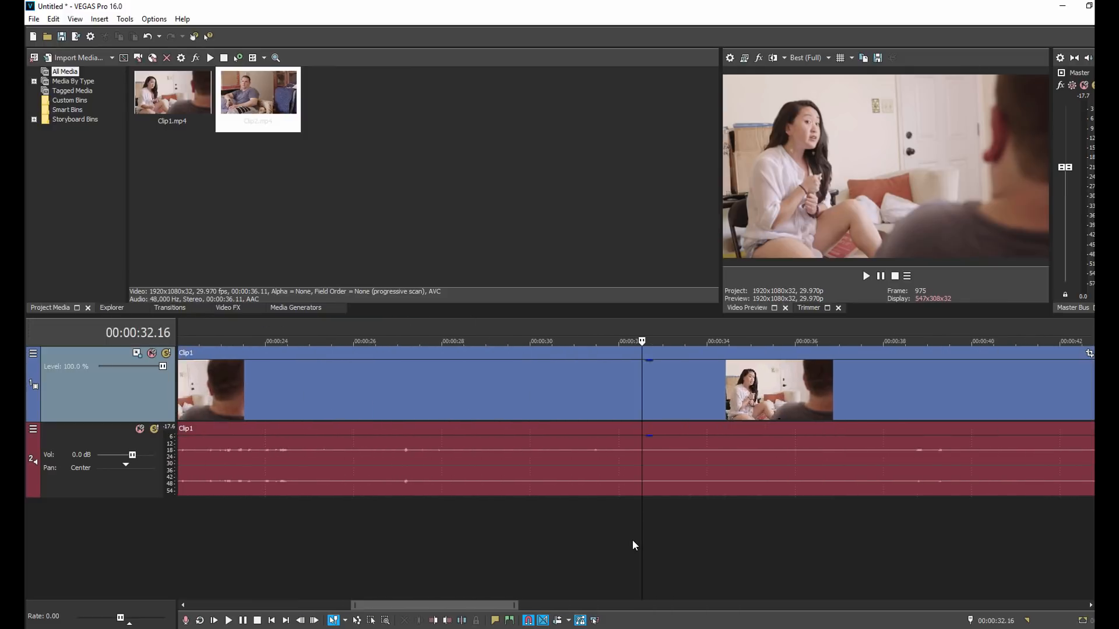
pyautogui.scroll(-1, 632, 540)
pyautogui.scroll(1, 576, 544)
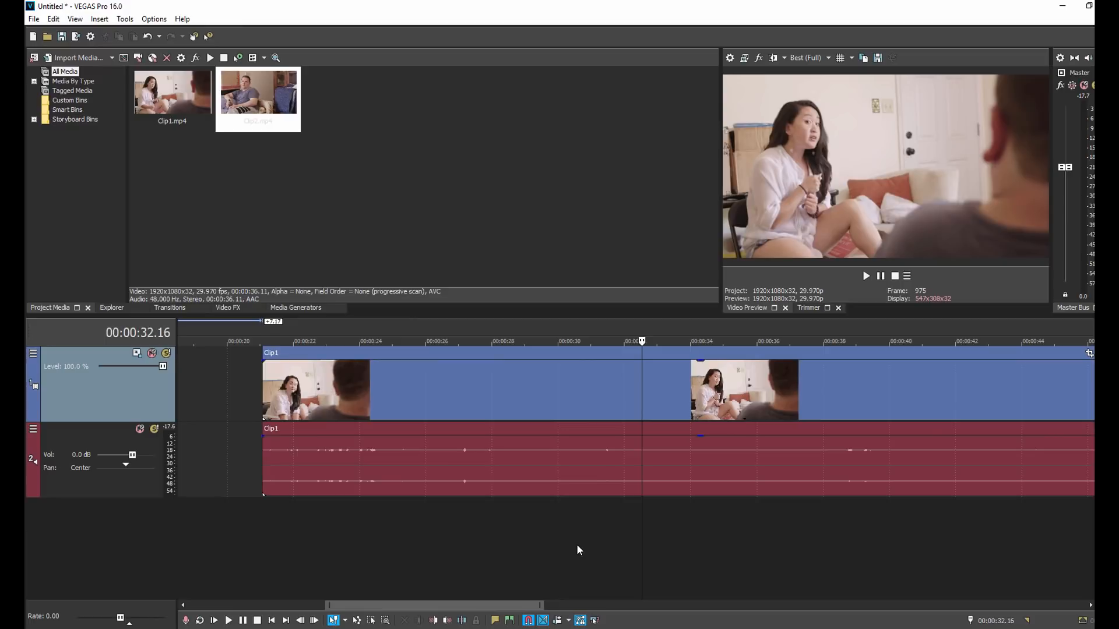
# Play Clip1 briefly from 00:00:32.16, and again from 00:00:26.27, stopping back at the starting position.
pyautogui.press('space')
pyautogui.press('space')
pyautogui.click(456, 515)
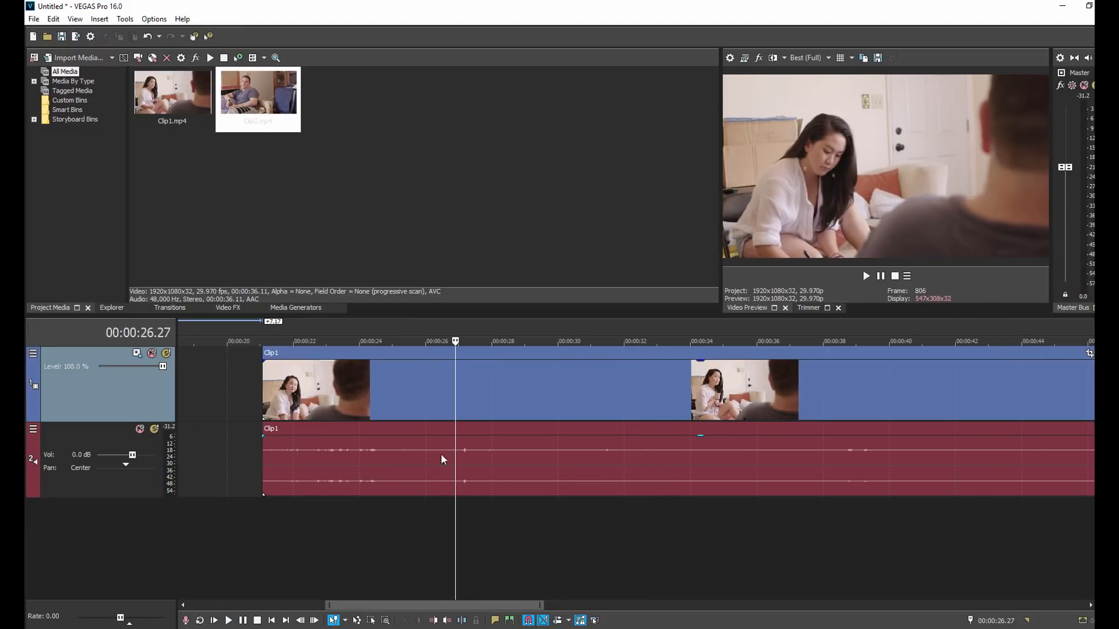
pyautogui.press('space')
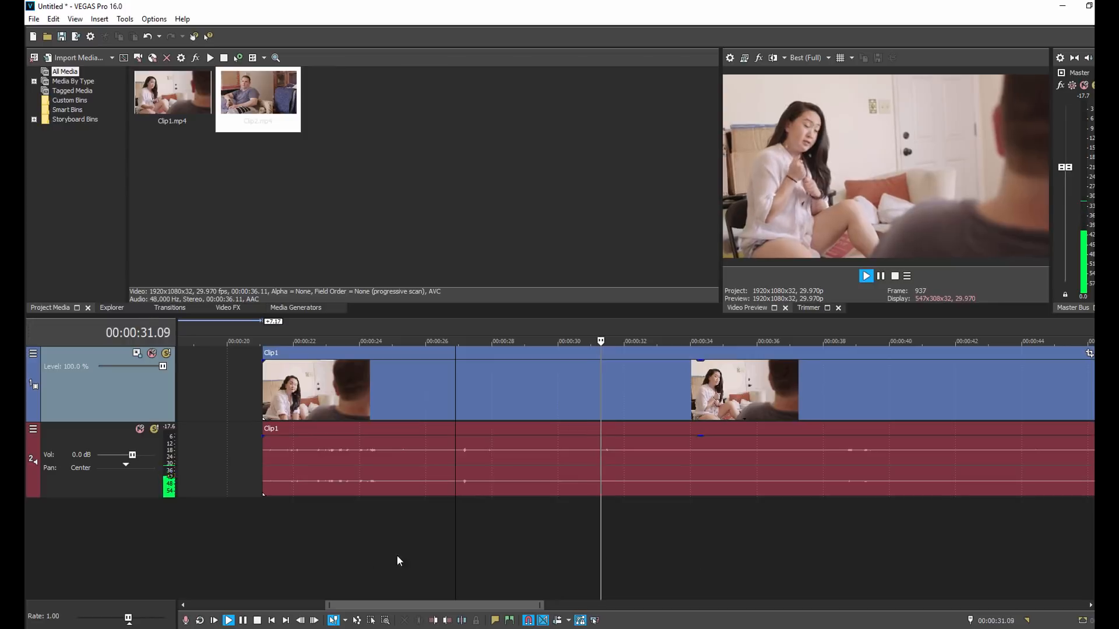
pyautogui.press('space')
# Move the cursor in Clip1 to 00:00:30.18 and play from there twice, stopping back at that position.
pyautogui.click(579, 530)
pyautogui.press('space')
pyautogui.press('space')
pyautogui.press('space')
pyautogui.press('space')
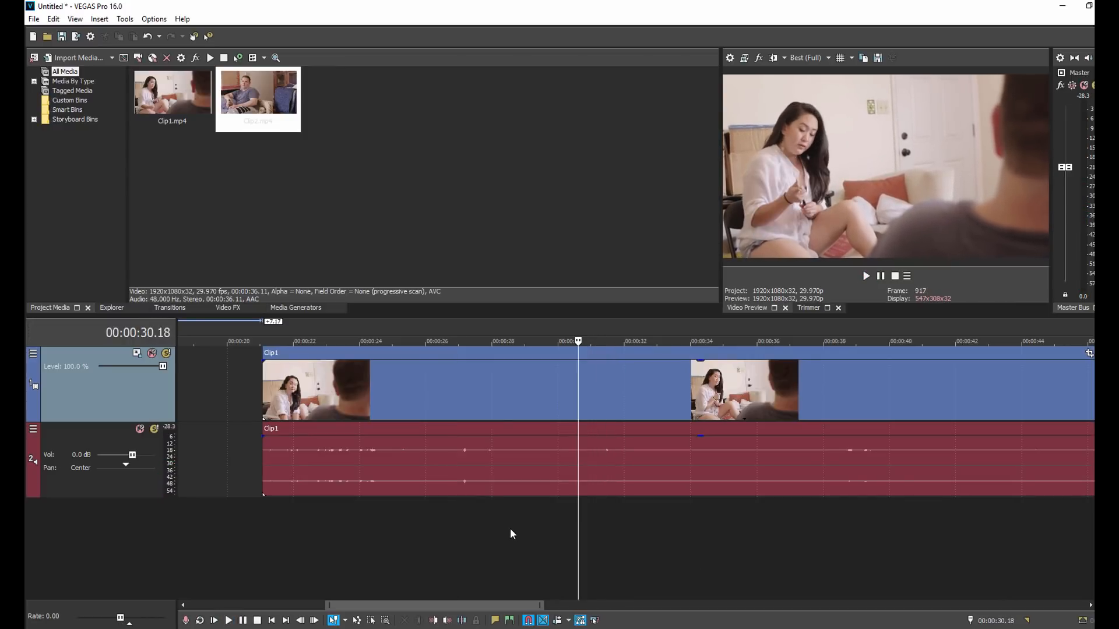
# Play Clip1 from about 28.5 seconds, pausing at 00:00:29.29 and finally keeping the cursor at 00:00:30.02.
pyautogui.click(511, 530)
pyautogui.press('space')
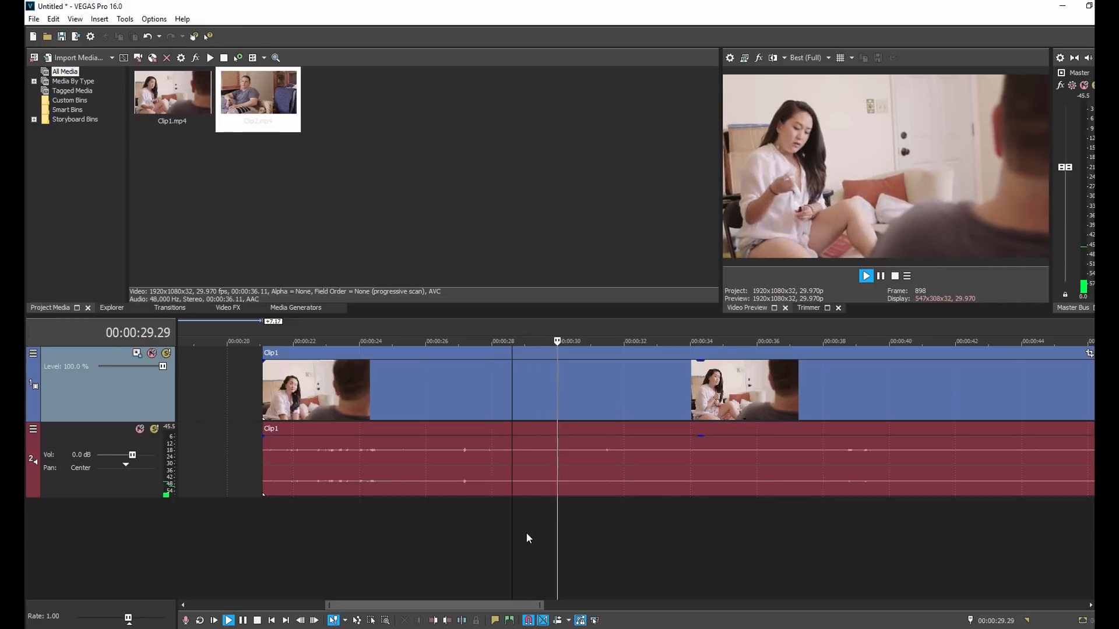
pyautogui.press('space')
pyautogui.press('space')
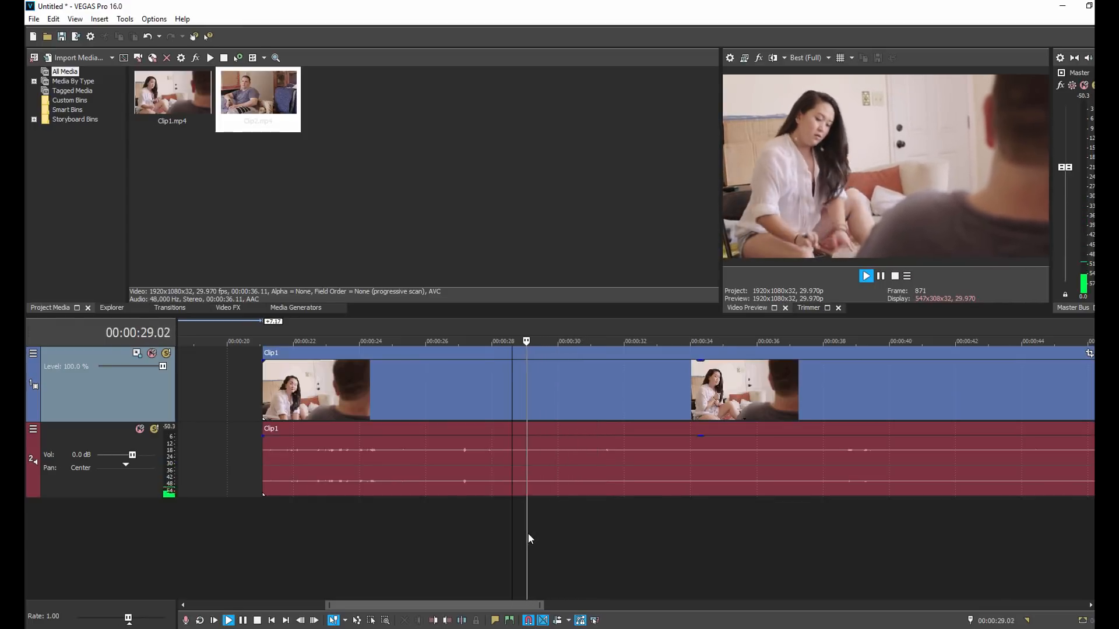
pyautogui.press('Return')
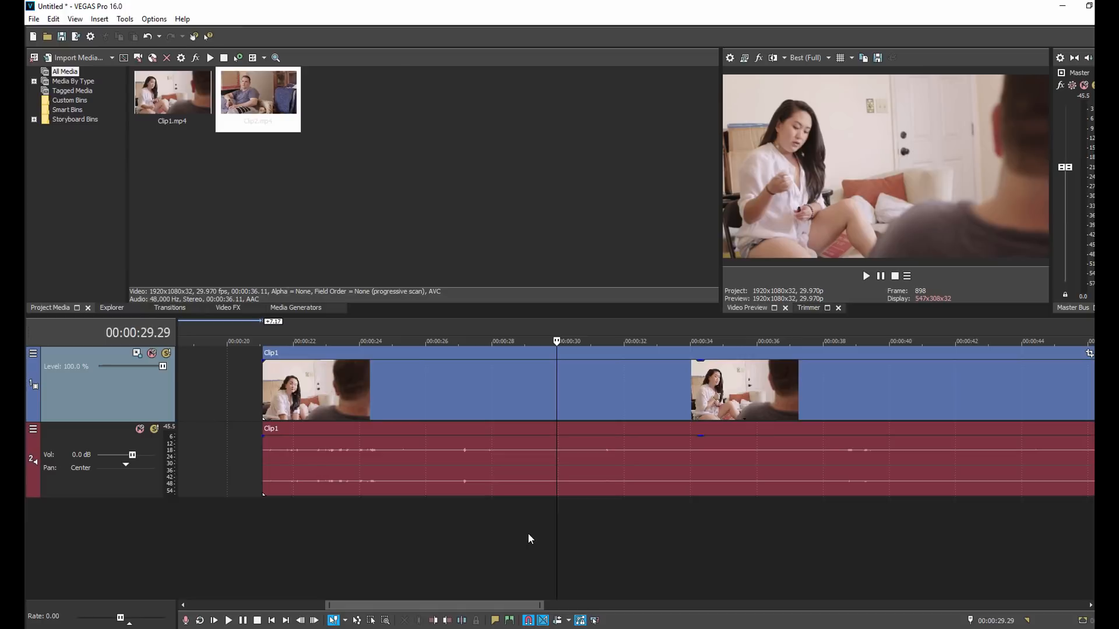
pyautogui.press('Return')
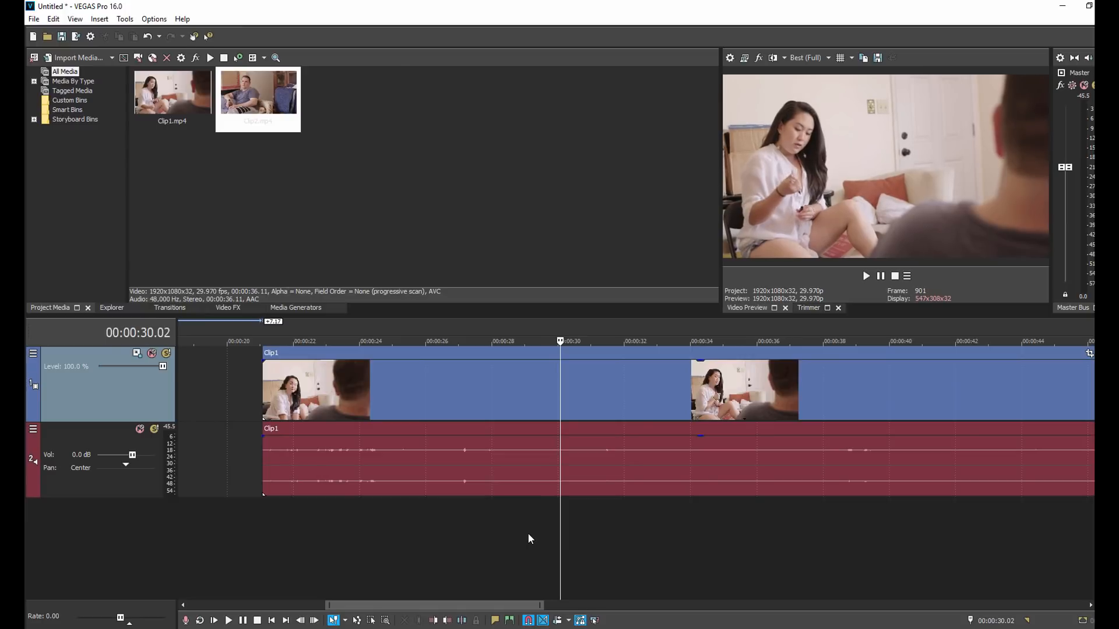
# Start and stop playback of Clip1 repeatedly from 00:00:30.02, returning to that position each time.
pyautogui.press('space')
pyautogui.press('space')
pyautogui.press('space')
pyautogui.press('space')
pyautogui.press('space')
pyautogui.press('space')
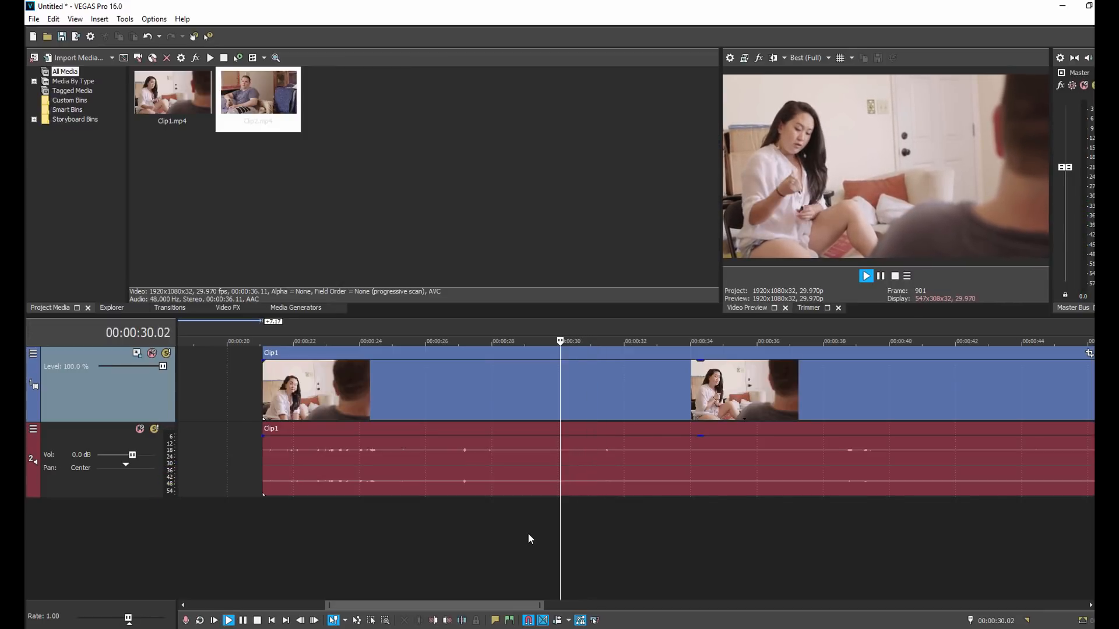
pyautogui.press('space')
pyautogui.press('space')
pyautogui.press('space')
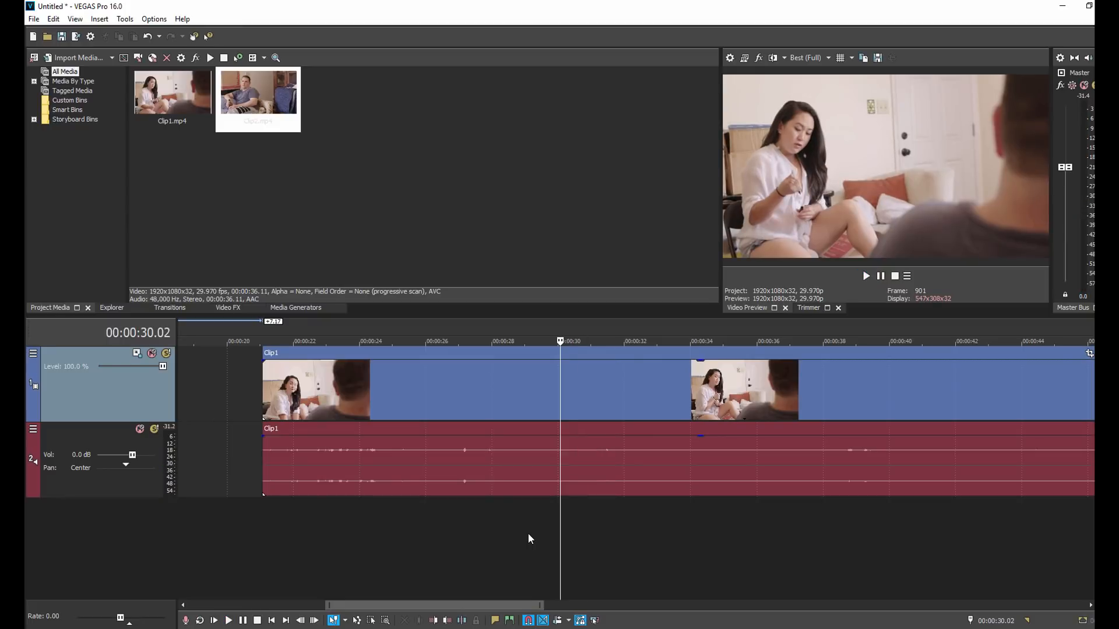
# Play Clip1 and pause at 00:00:31.12, and step the cursor back frame by frame to 00:00:29.23.
pyautogui.press('space')
pyautogui.press('Return')
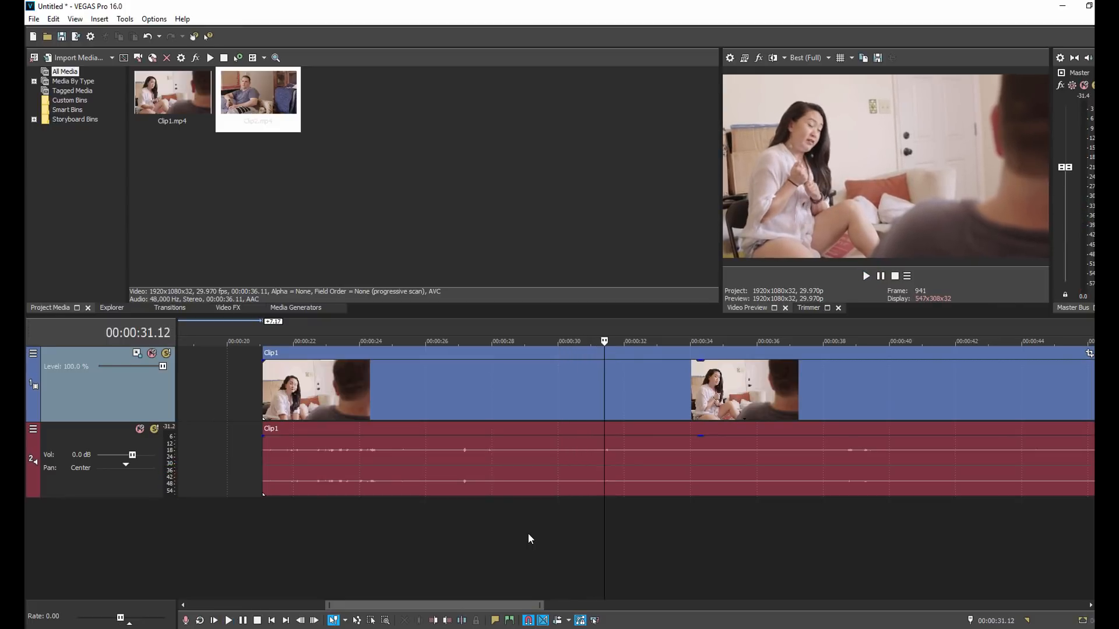
pyautogui.press('Left')
pyautogui.press('Left')
pyautogui.press('Left')
pyautogui.press('Left')
pyautogui.press('Left')
pyautogui.press('Left')
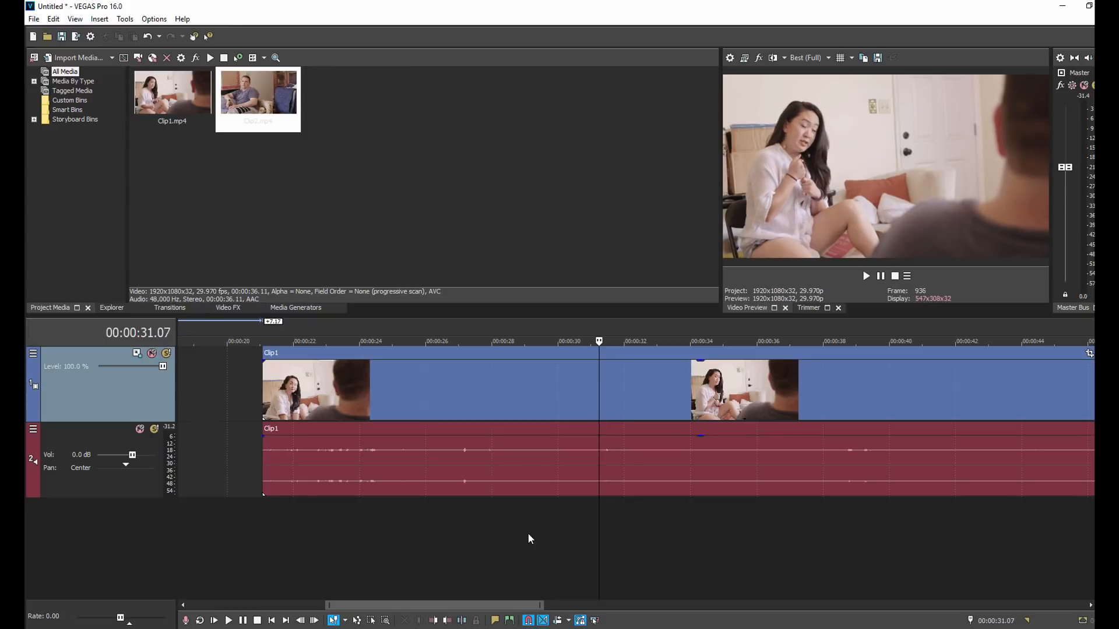
pyautogui.press('Left')
pyautogui.press('Left')
pyautogui.press('Left')
pyautogui.press('Left')
pyautogui.press('Left')
pyautogui.press('Left')
pyautogui.press('Left')
pyautogui.press('Left')
pyautogui.press('Left')
pyautogui.press('Left')
pyautogui.press('Left')
pyautogui.press('Left')
pyautogui.press('Left')
pyautogui.press('Left')
pyautogui.press('Left')
pyautogui.press('Left')
pyautogui.press('Left')
pyautogui.press('Left')
pyautogui.press('Left')
pyautogui.press('Left')
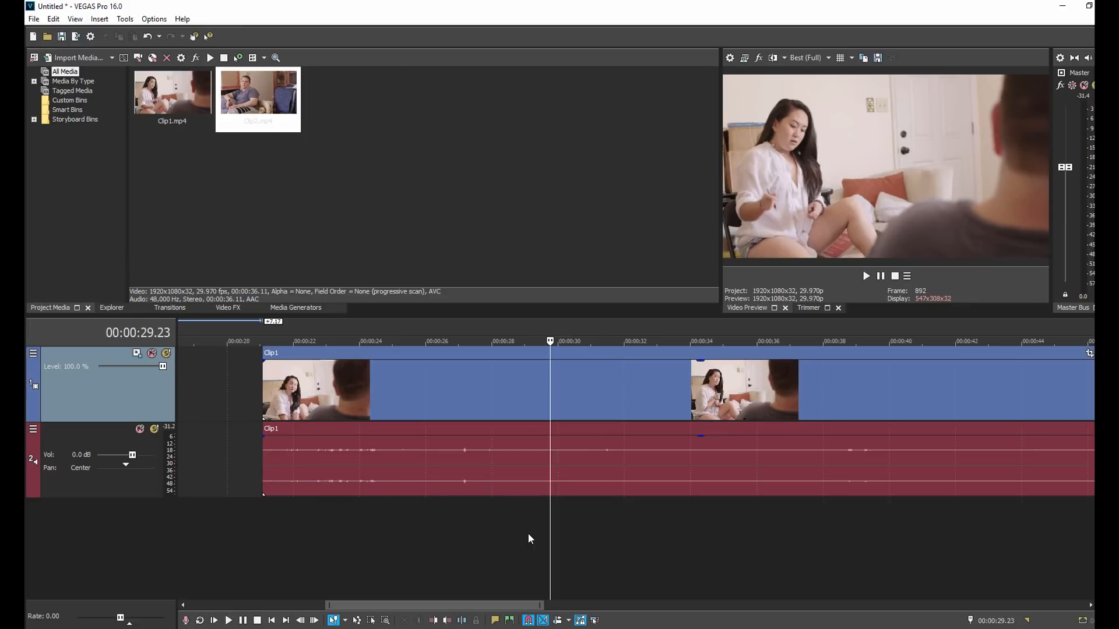
# Play briefly from 00:00:29.23 and trim the start of Clip1 up to the cursor at that frame.
pyautogui.press('space')
pyautogui.press('space')
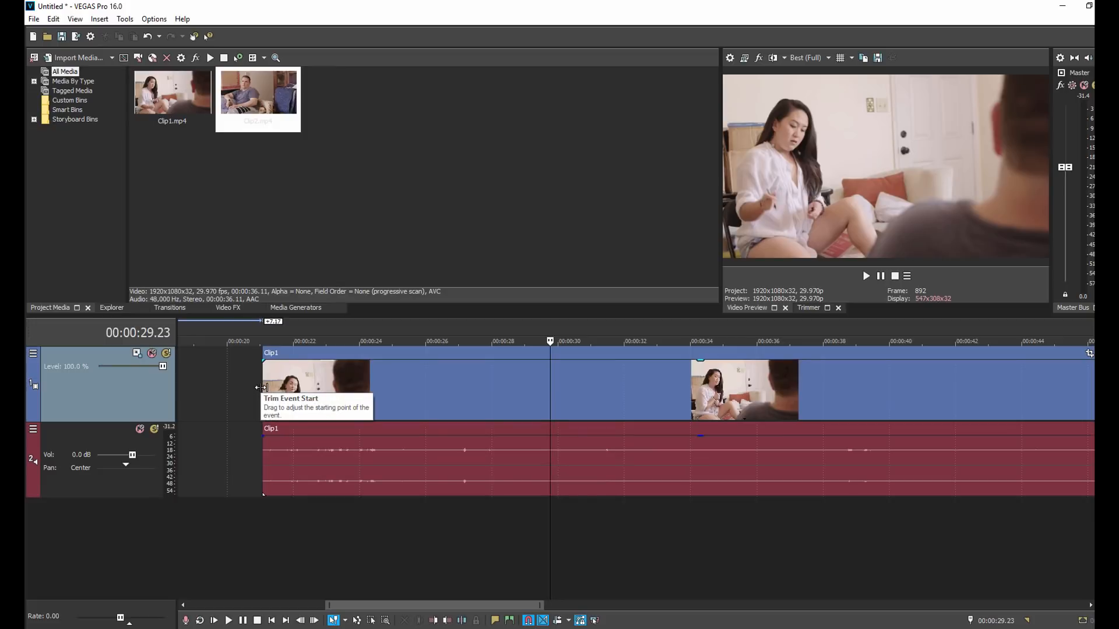
pyautogui.moveTo(261, 388); pyautogui.dragTo(558, 402)
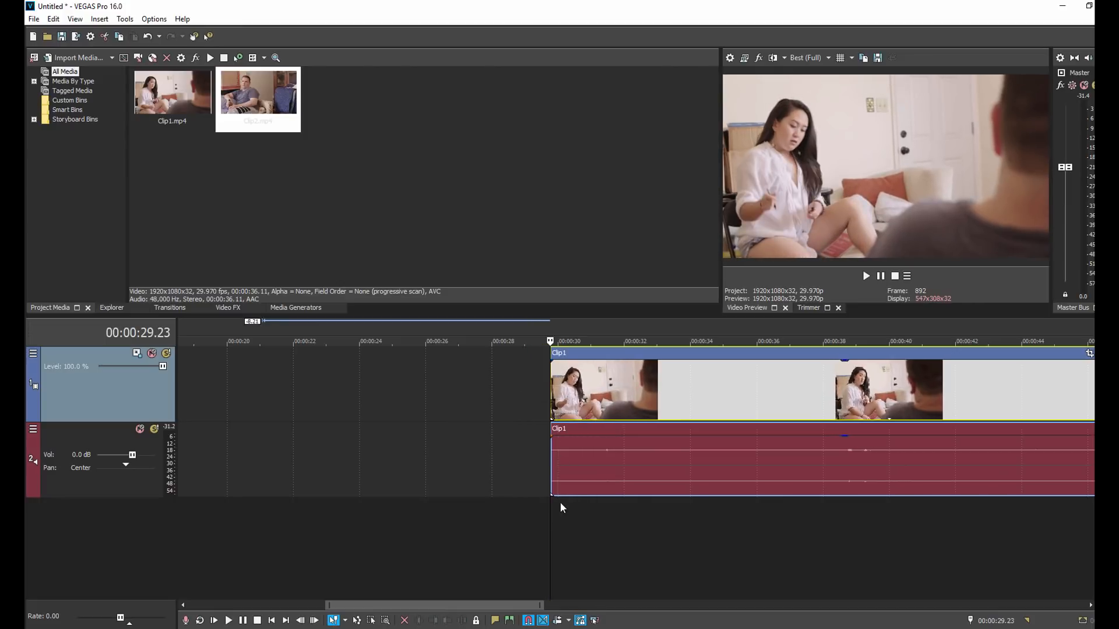
# Play the trimmed Clip1 from its new start, replay it, and pause with the cursor kept at 00:00:33.22.
pyautogui.click(556, 519)
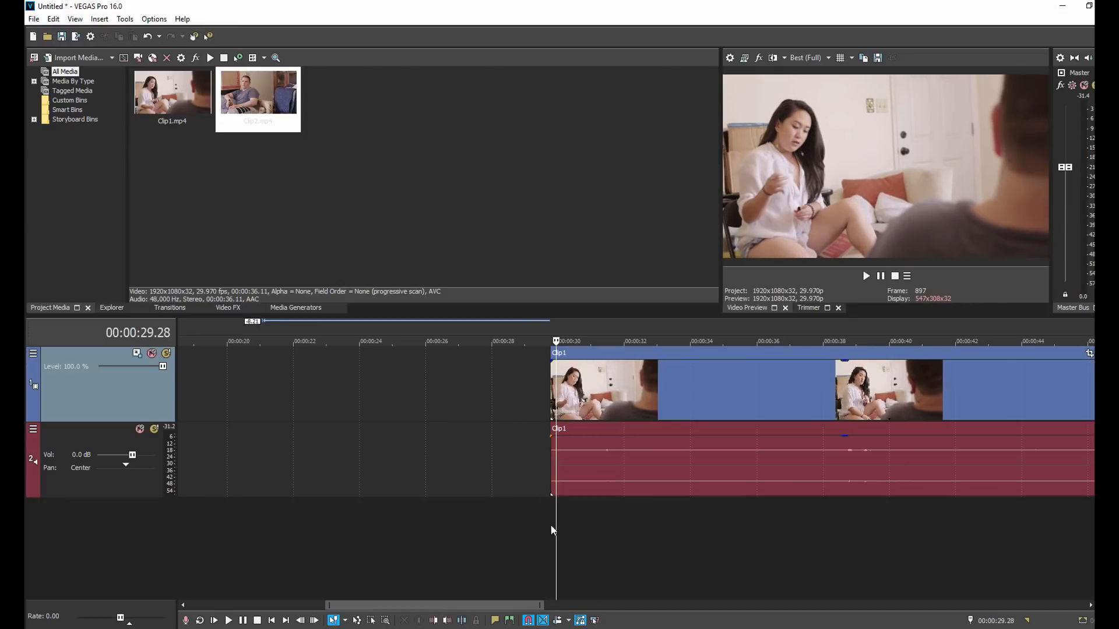
pyautogui.scroll(-3, 578, 559)
pyautogui.press('space')
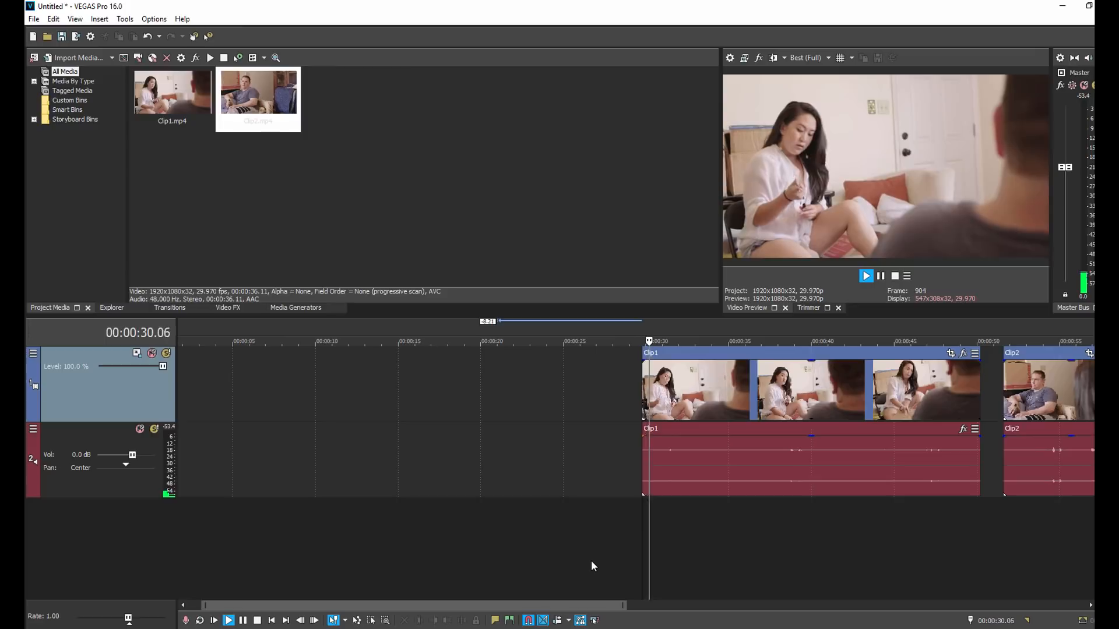
pyautogui.scroll(-2, 777, 547)
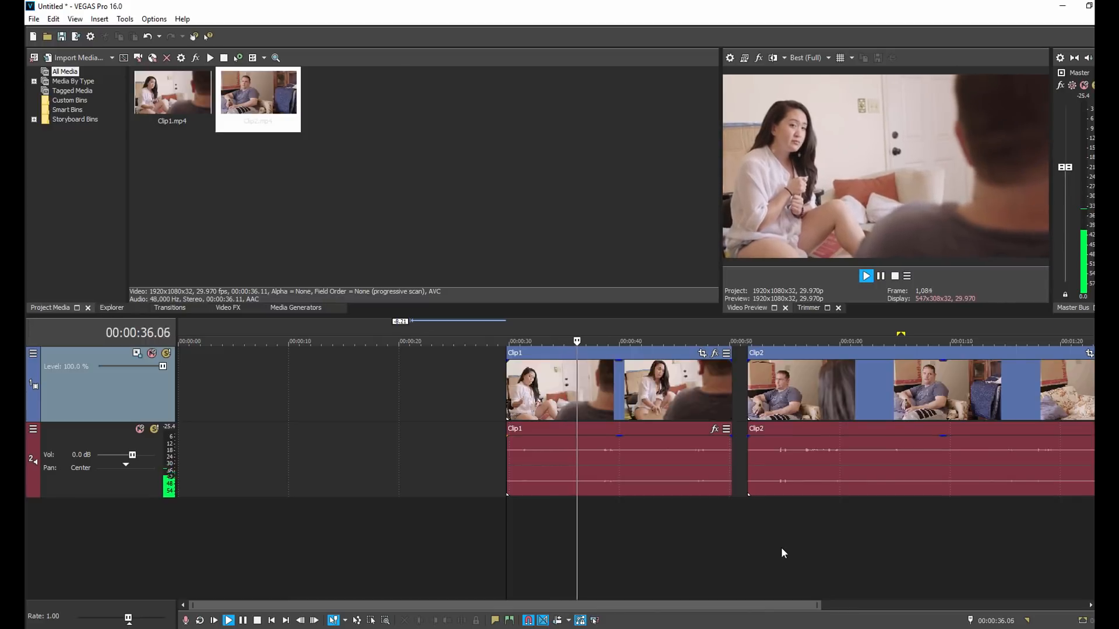
pyautogui.press('space')
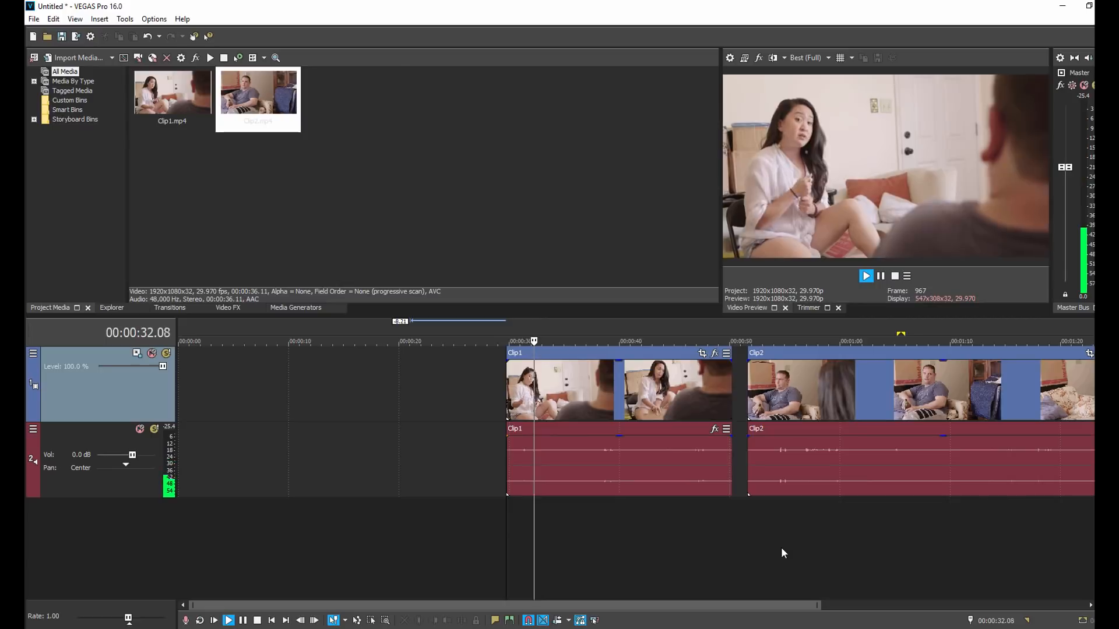
pyautogui.press('Return')
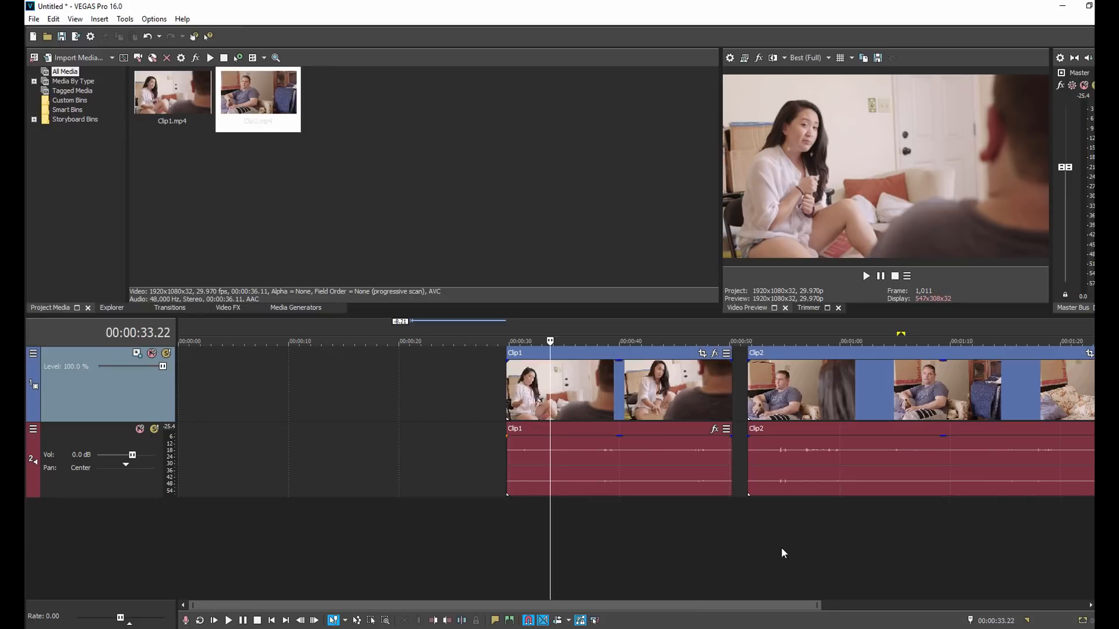
# Return the cursor to Clip1's start at 00:00:29.23, play from there, and pause at 00:00:33.27.
pyautogui.click(508, 521)
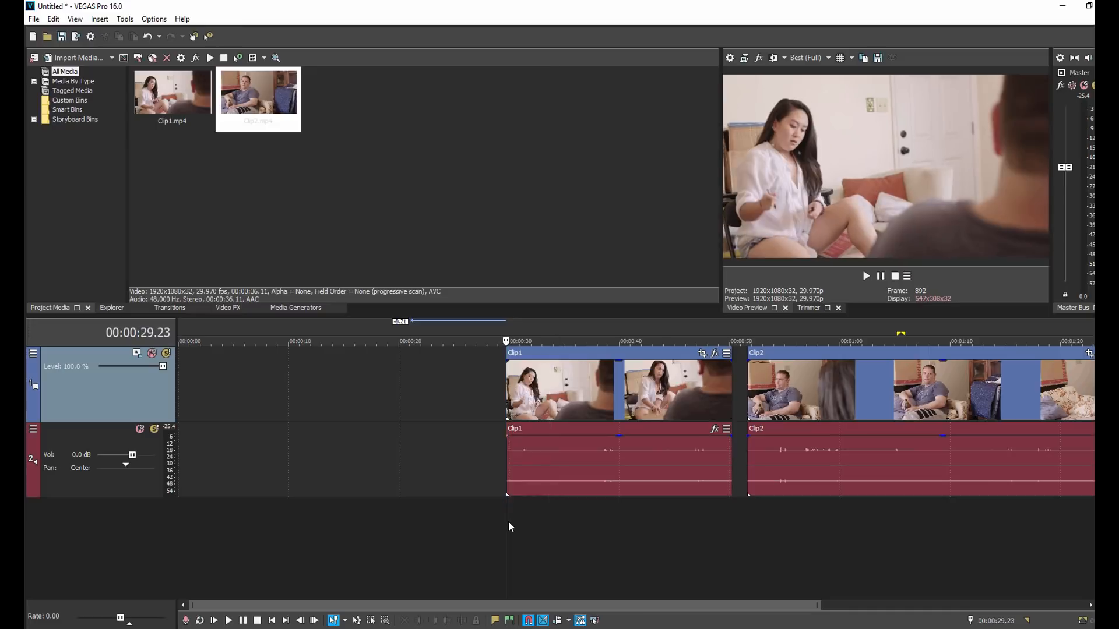
pyautogui.press('space')
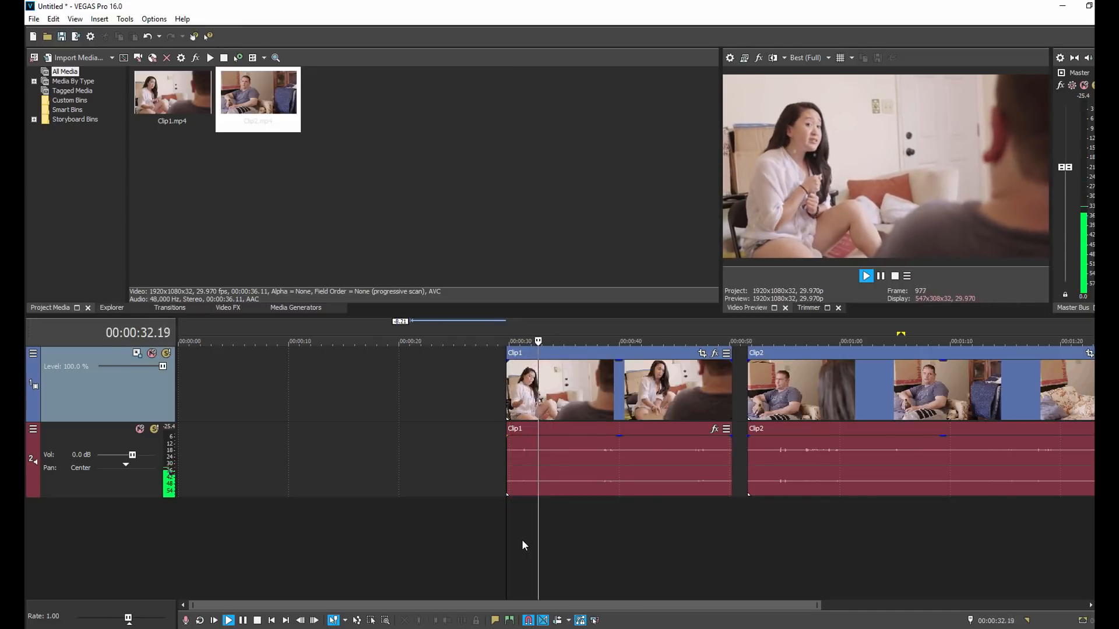
pyautogui.press('Return')
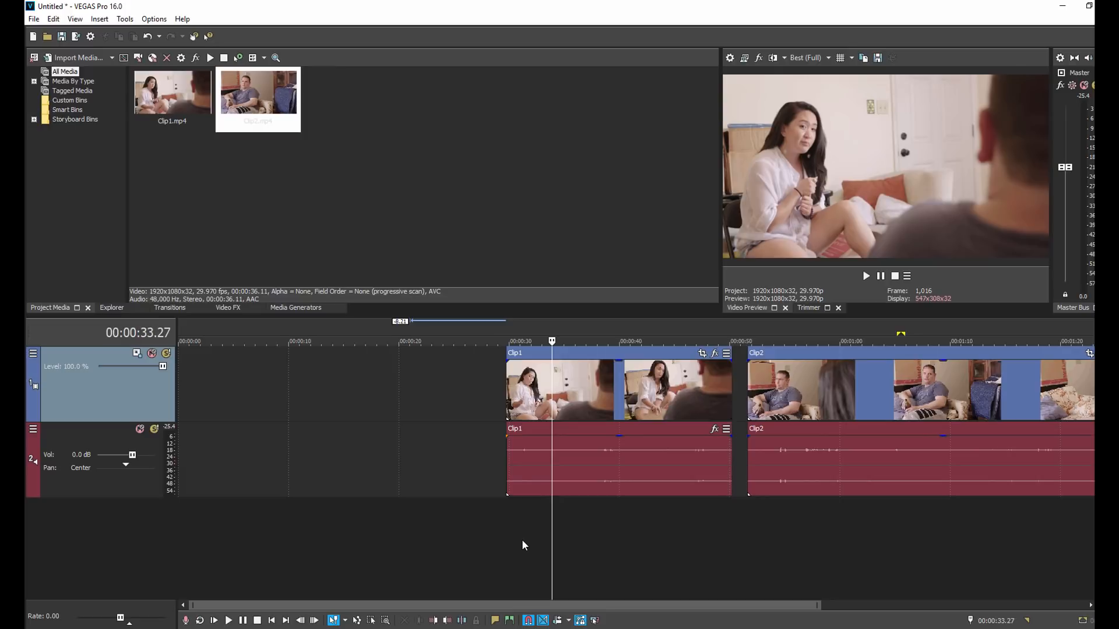
# Step the cursor forward frame by frame in Clip1 to 00:00:34.08.
pyautogui.hotkey('alt', 'Right')
pyautogui.hotkey('alt', 'Right')
pyautogui.hotkey('alt', 'Right')
pyautogui.hotkey('alt', 'Right')
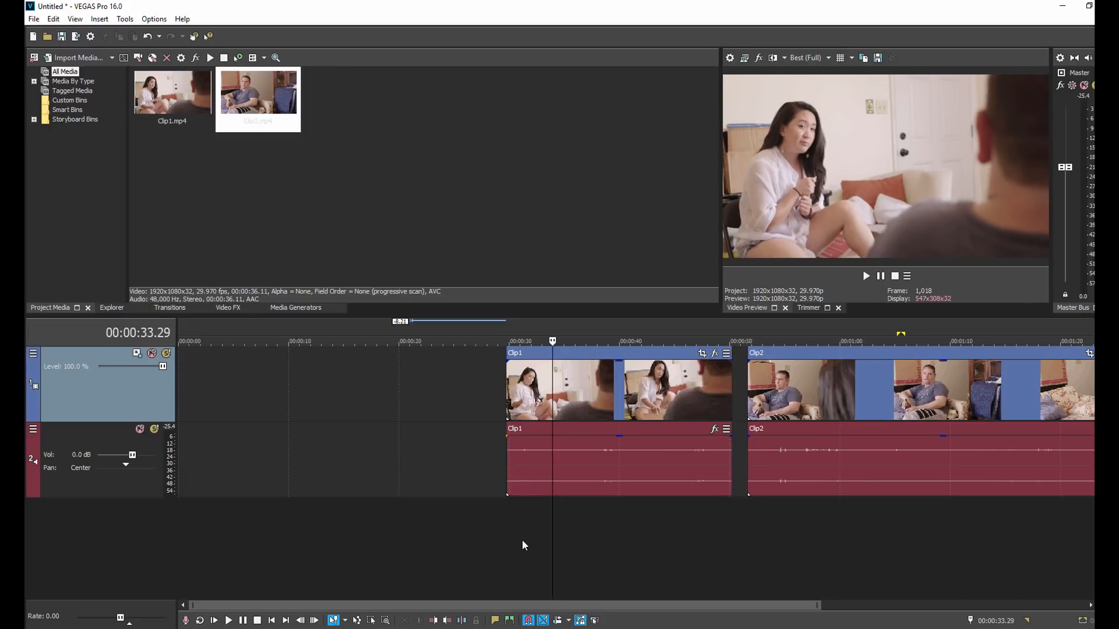
pyautogui.hotkey('alt', 'Right')
pyautogui.hotkey('alt', 'Right')
pyautogui.hotkey('alt', 'Right')
pyautogui.hotkey('alt', 'Right')
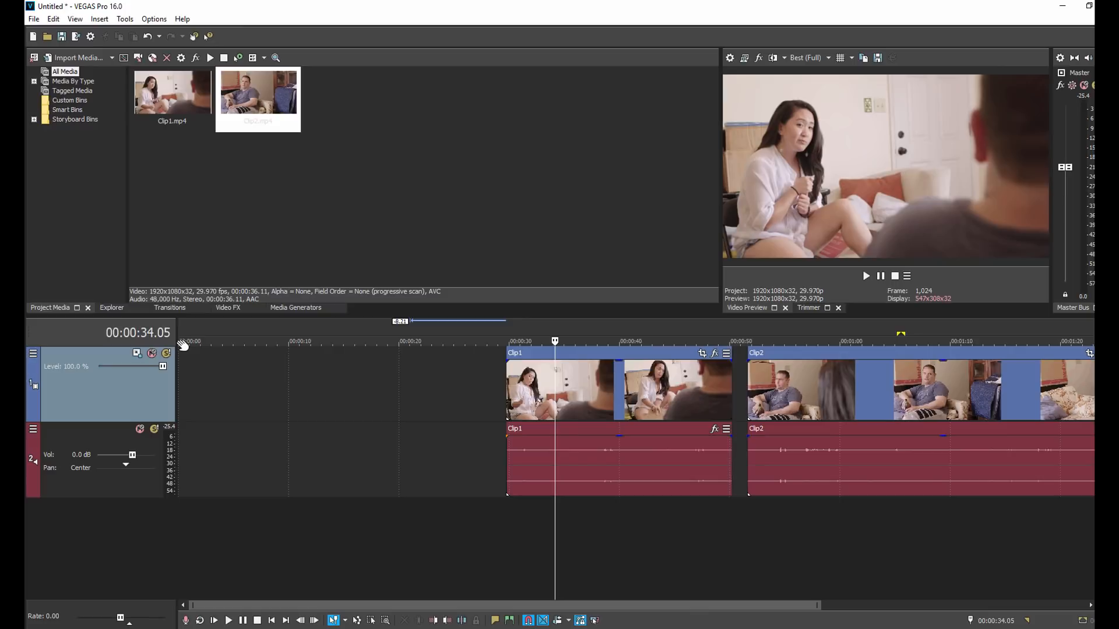
pyautogui.press('Right')
pyautogui.press('Right')
pyautogui.press('Right')
pyautogui.press('Right')
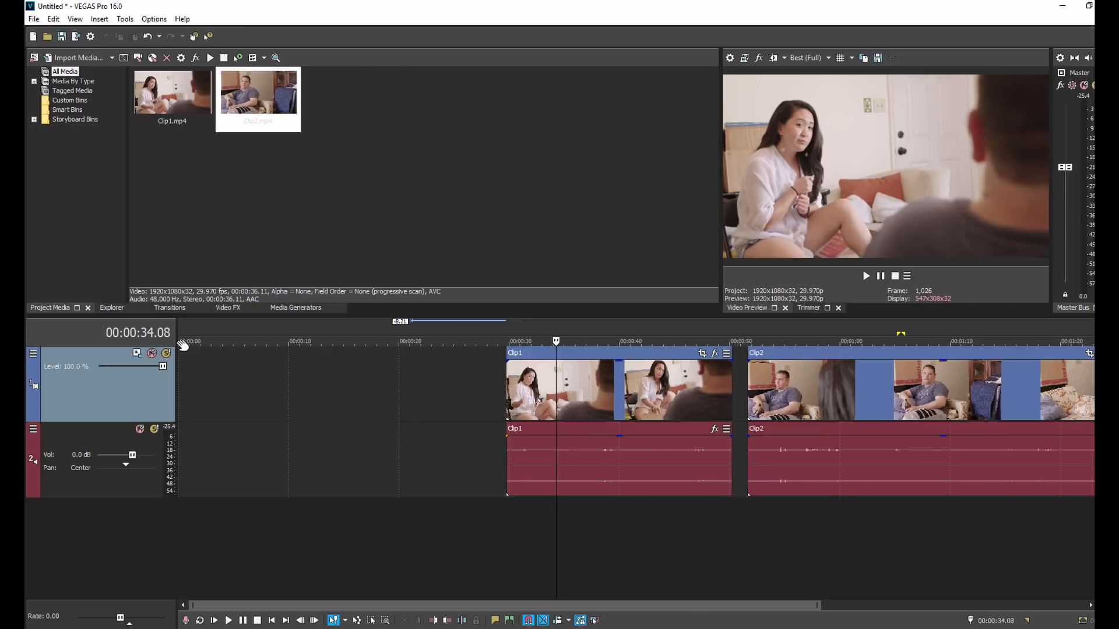
# Step back and forth around the cut point and split Clip1 at 00:00:34.08.
pyautogui.press('Right')
pyautogui.press('Right')
pyautogui.press('Right')
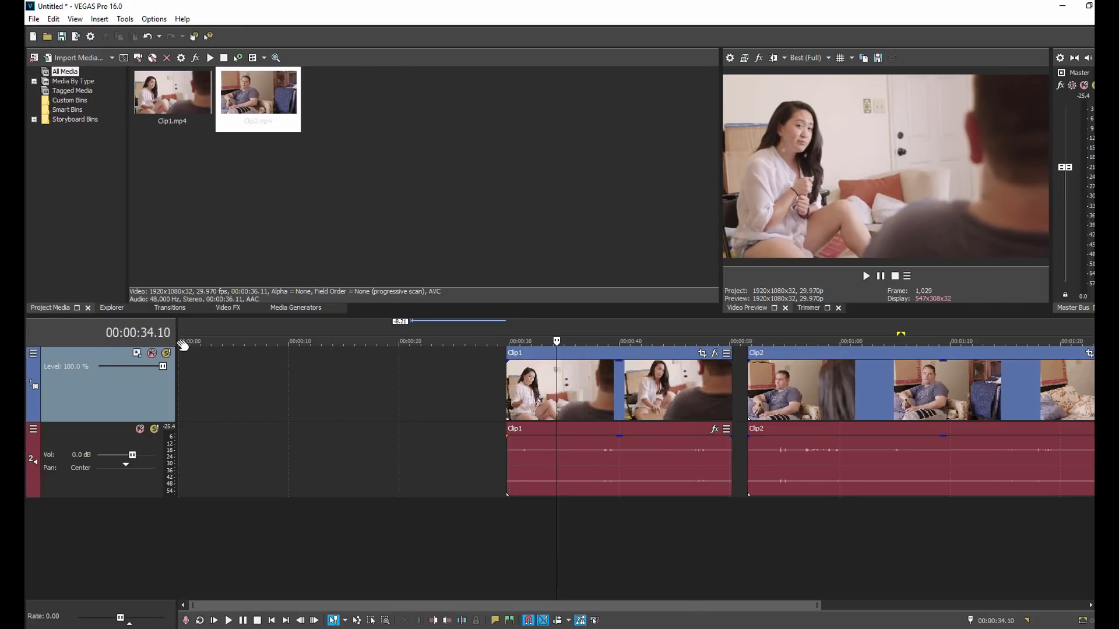
pyautogui.press('Left')
pyautogui.press('Left')
pyautogui.press('Left')
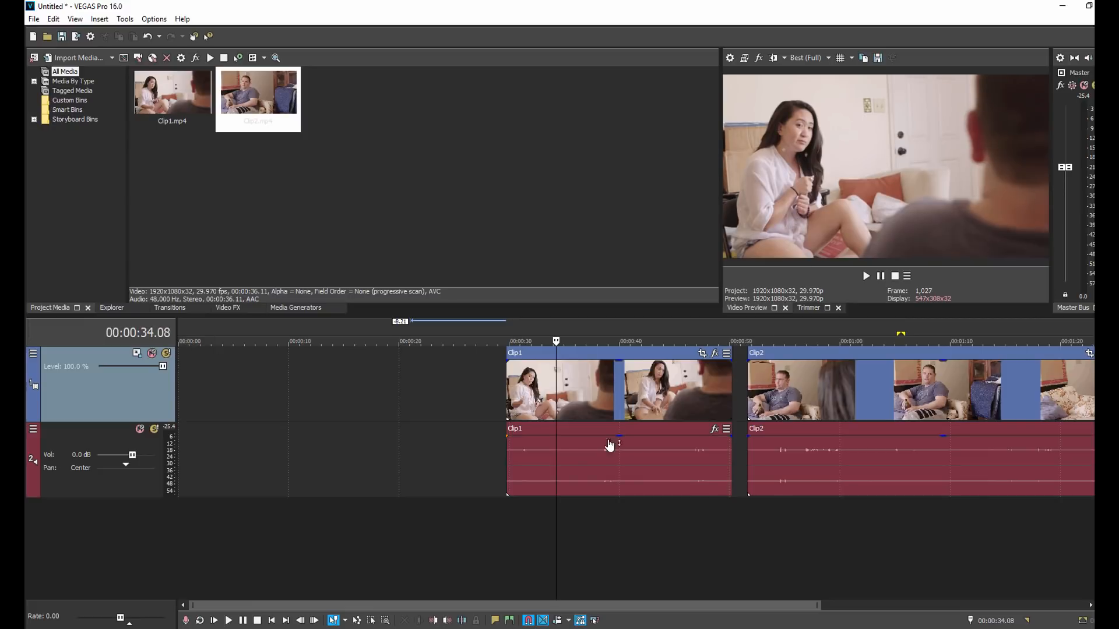
pyautogui.scroll(2, 630, 480)
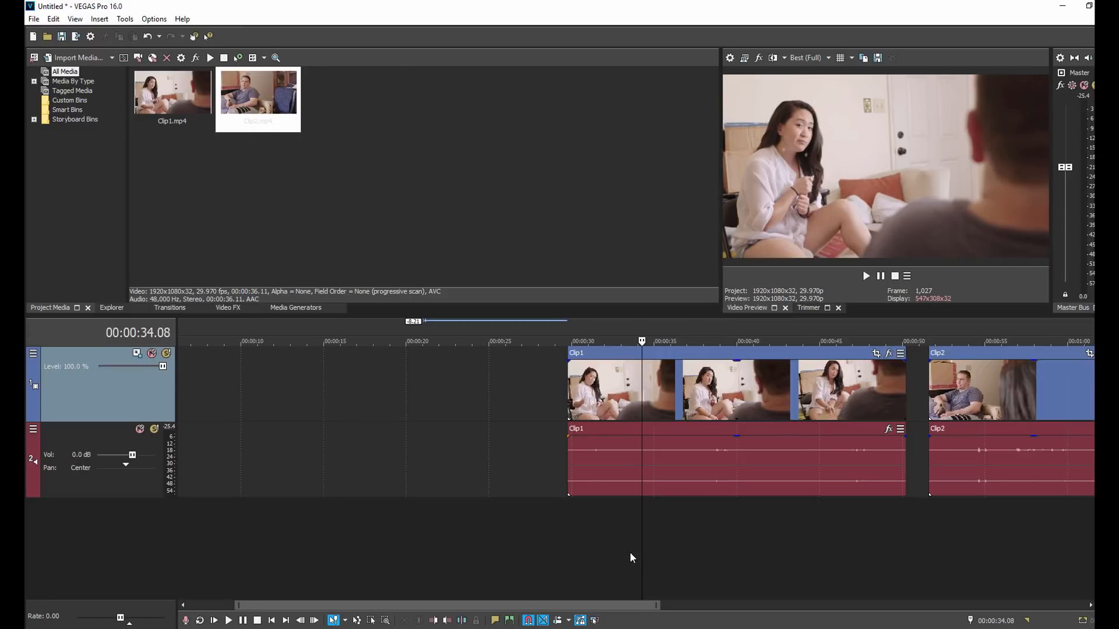
pyautogui.press('s')
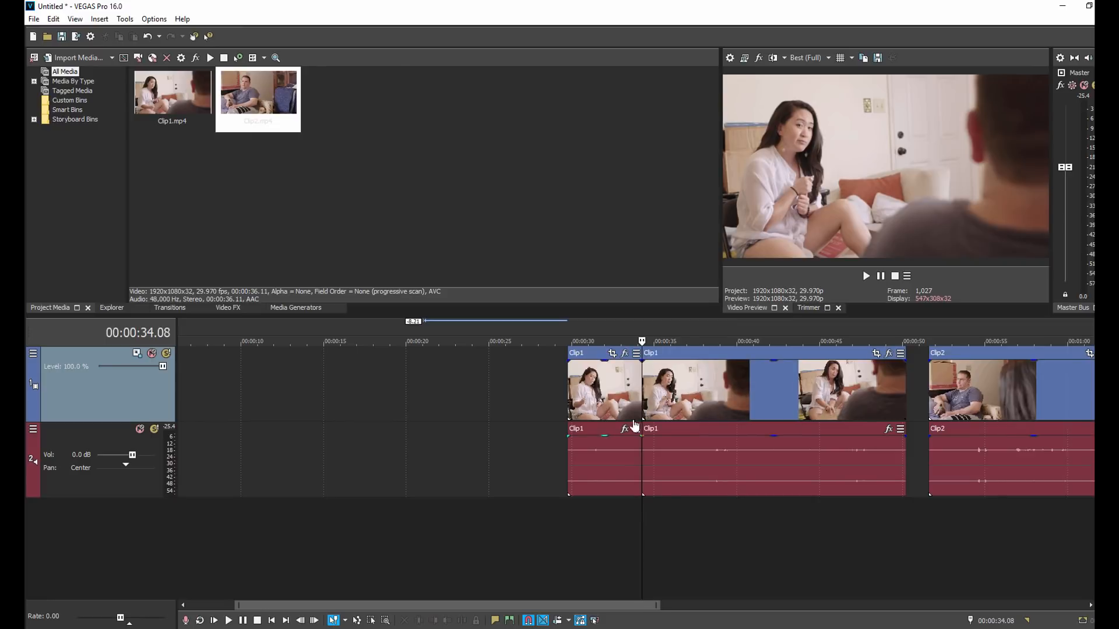
# Move the first piece of Clip1 earlier to about 00:00:22.18 and the second piece to about 00:00:29, keeping a gap between them.
pyautogui.moveTo(608, 383); pyautogui.dragTo(490, 383)
pyautogui.moveTo(740, 386); pyautogui.dragTo(654, 389)
pyautogui.scroll(-3, 803, 511)
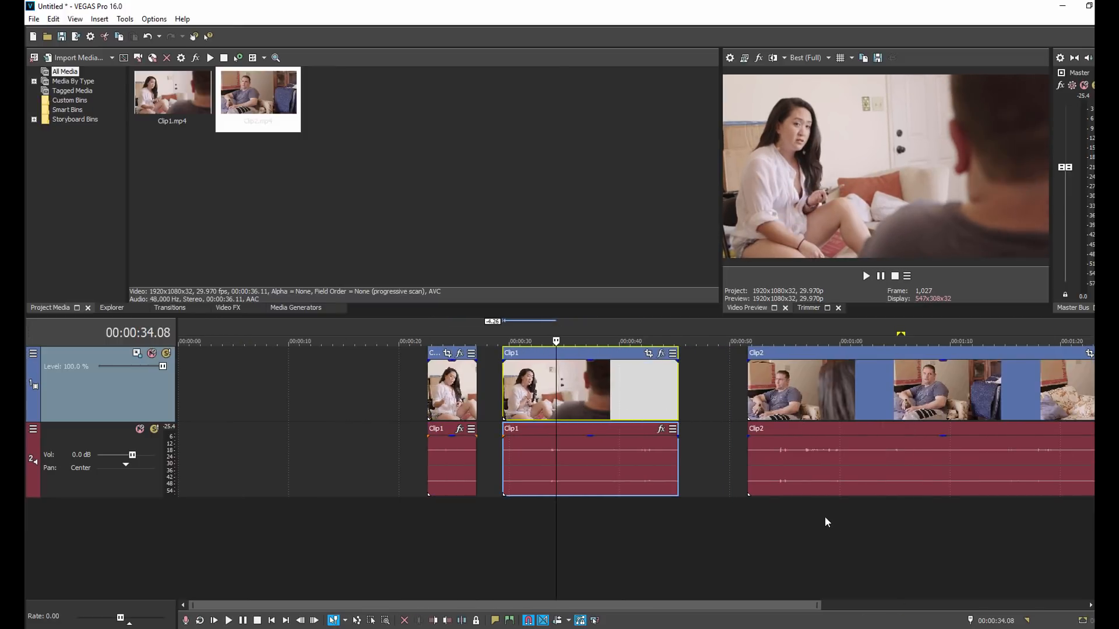
# Play Clip2 from 00:00:55.18, pause at 00:01:00.13, and trim the clip's start up to that frame.
pyautogui.click(824, 516)
pyautogui.click(791, 515)
pyautogui.scroll(-2, 791, 517)
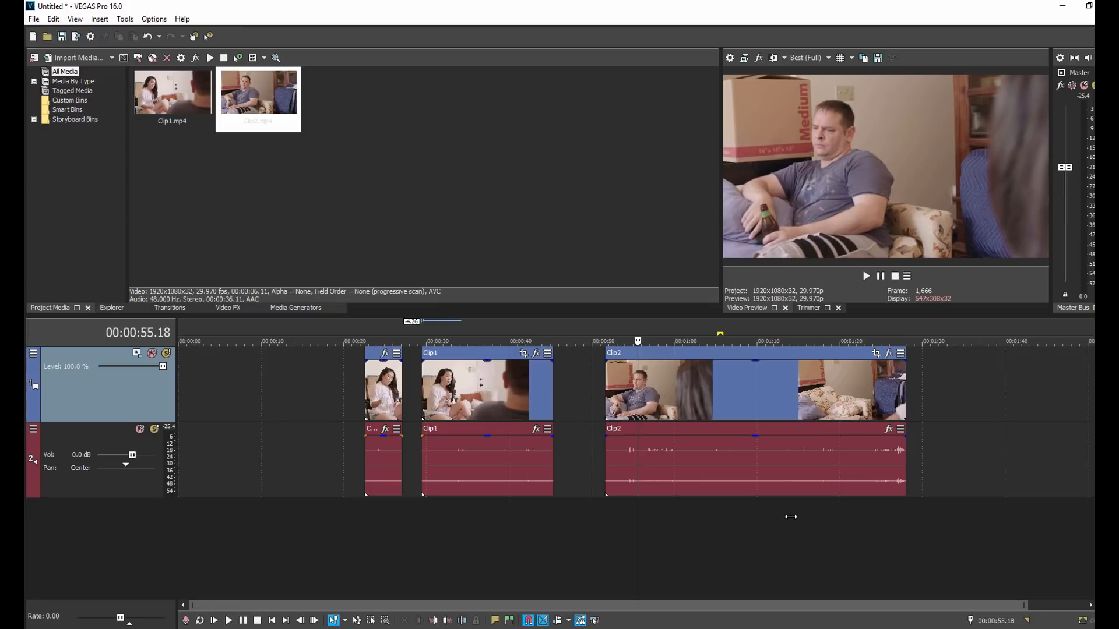
pyautogui.press('space')
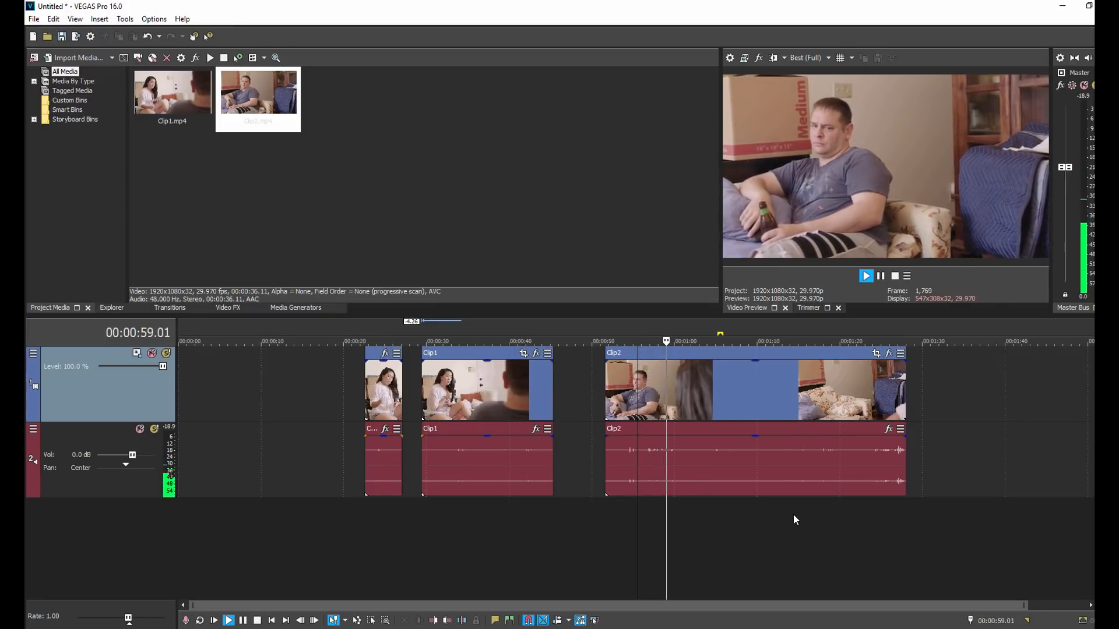
pyautogui.press('Return')
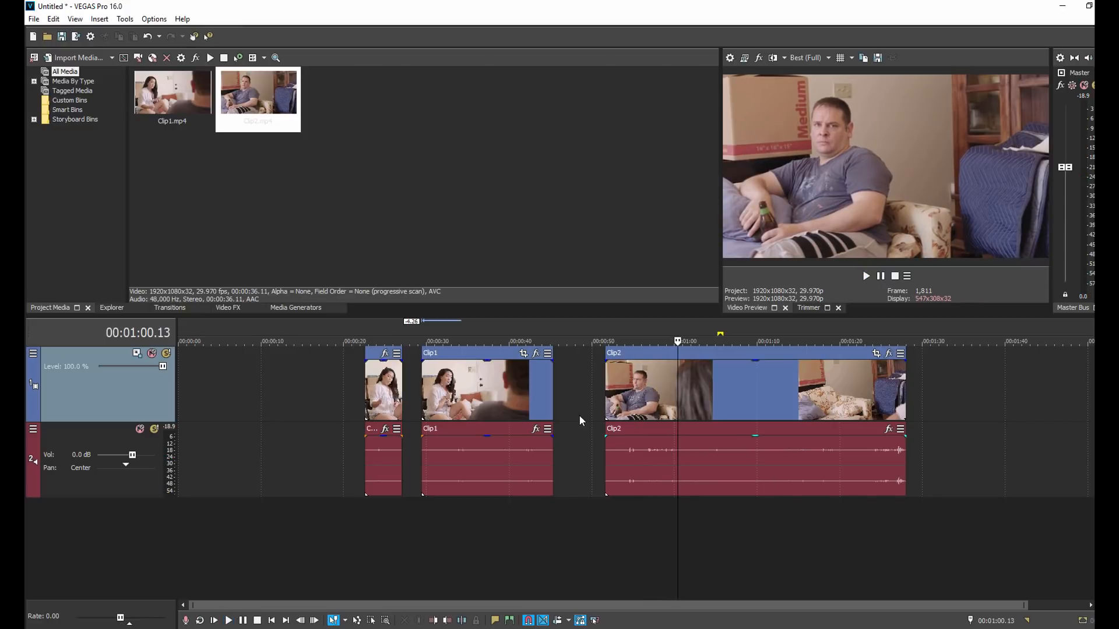
pyautogui.moveTo(604, 384); pyautogui.dragTo(678, 387)
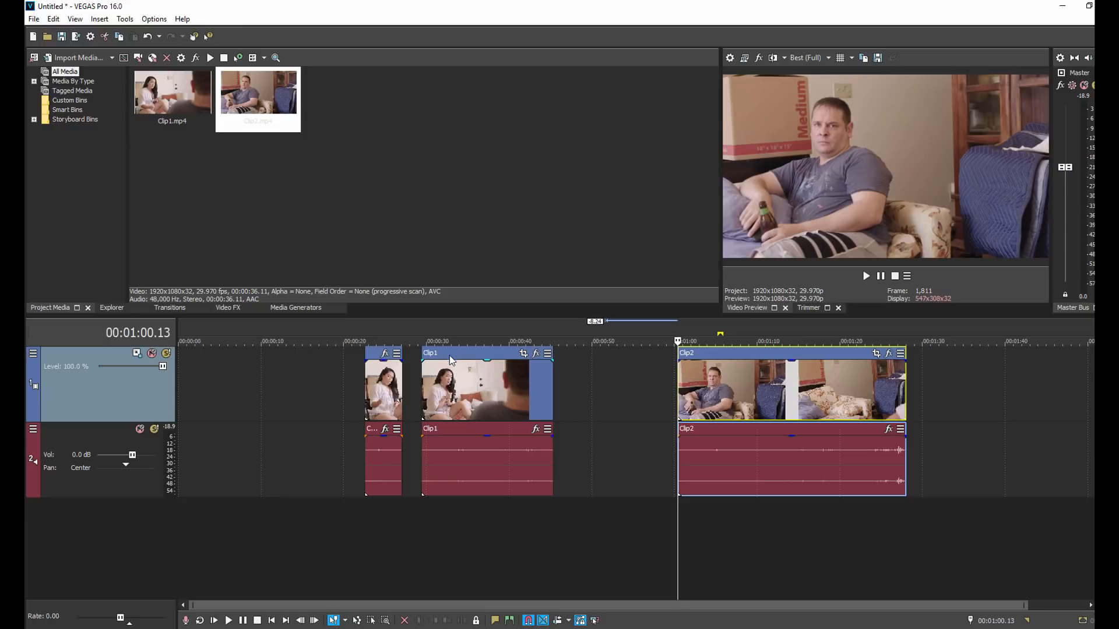
# Move the second Clip1 piece past Clip2 to about 00:01:31, and slide Clip2 back to about 00:00:28, near the first piece.
pyautogui.moveTo(452, 380); pyautogui.dragTo(963, 393)
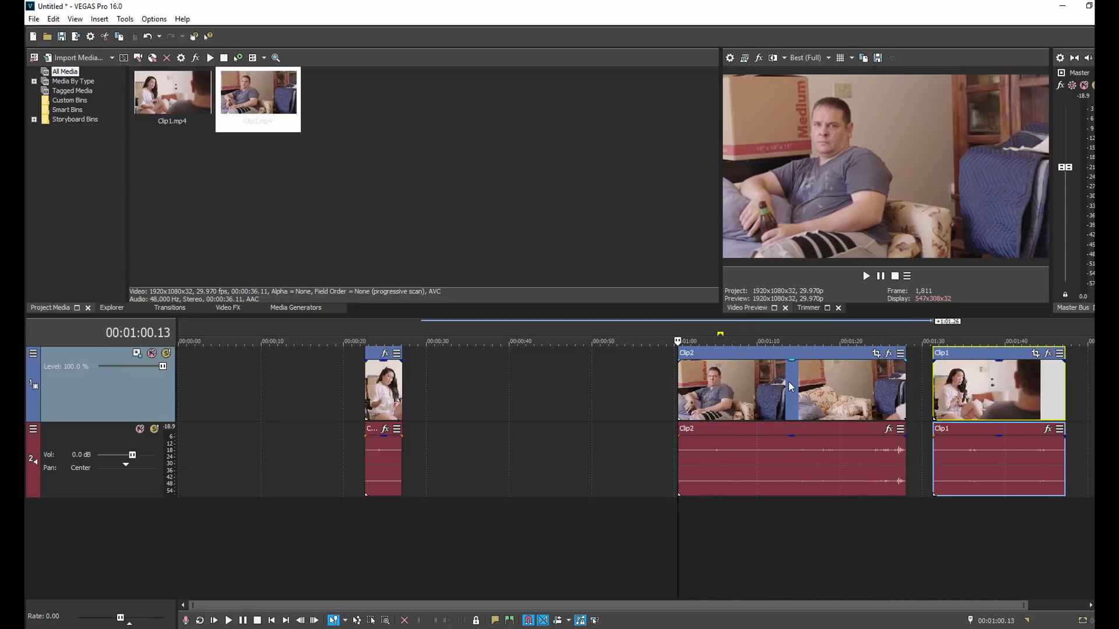
pyautogui.moveTo(752, 377); pyautogui.dragTo(691, 378)
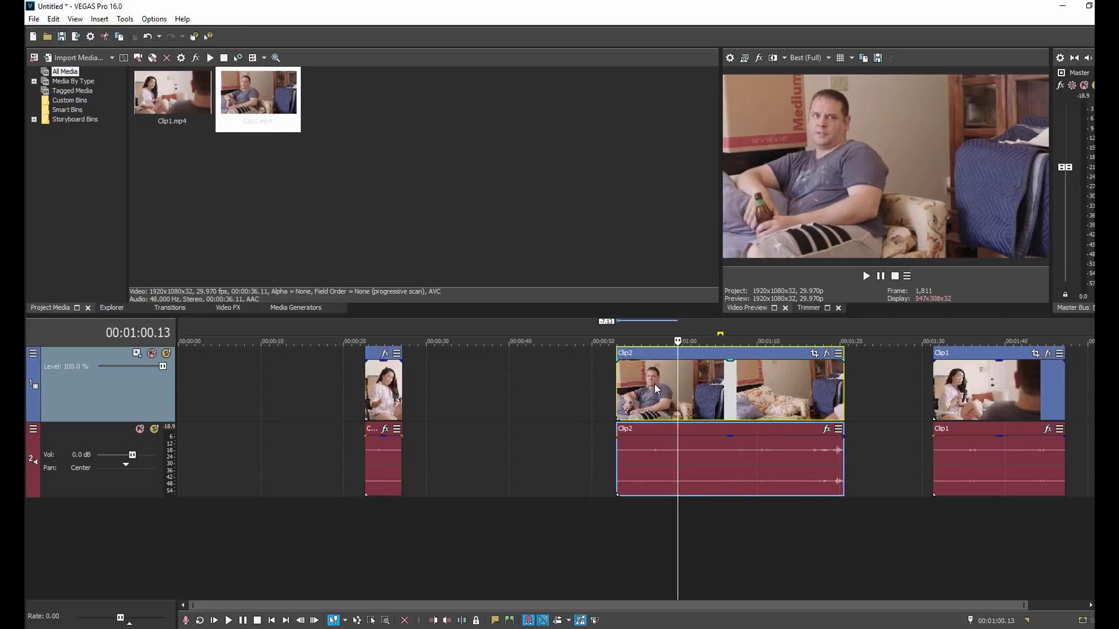
pyautogui.moveTo(653, 383); pyautogui.dragTo(610, 387)
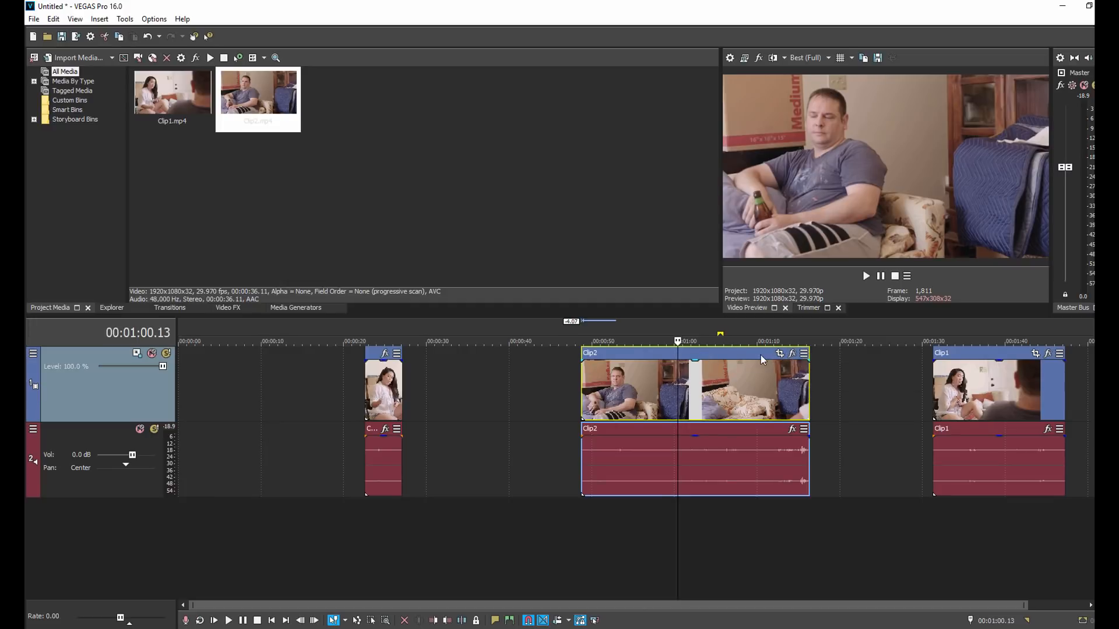
pyautogui.moveTo(744, 382); pyautogui.dragTo(606, 385)
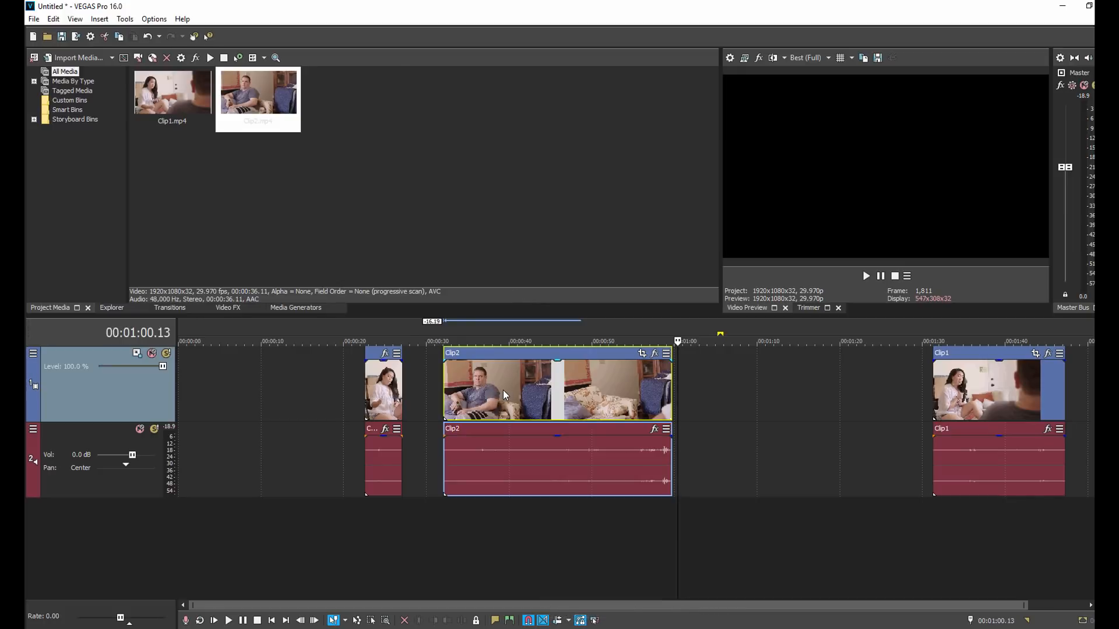
pyautogui.moveTo(503, 389); pyautogui.dragTo(467, 385)
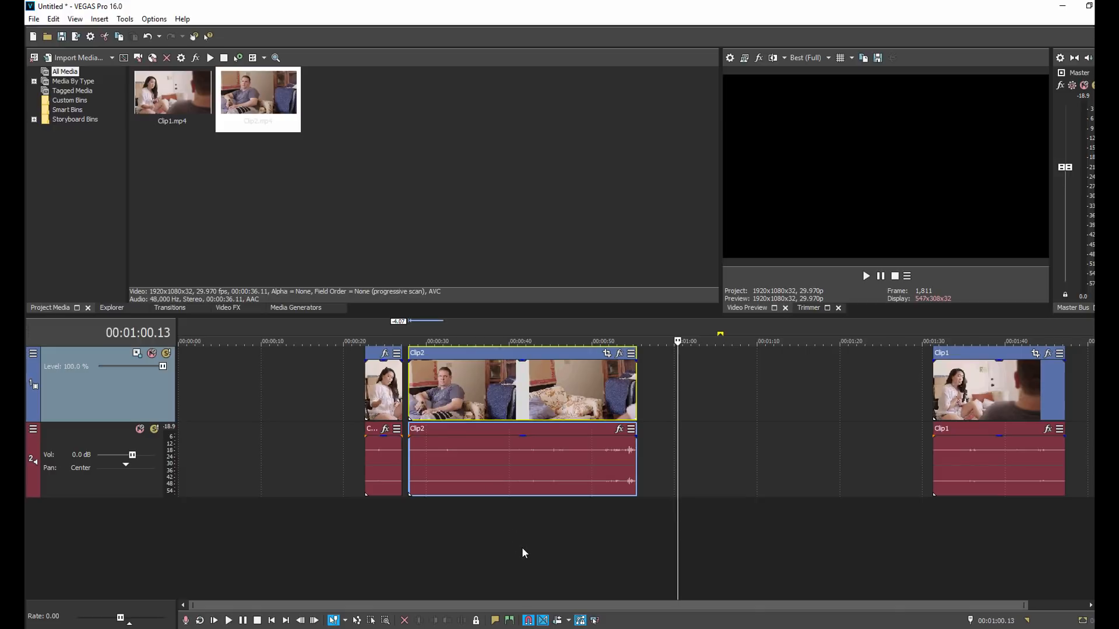
# Align Clip2's start flush with the end of the first Clip1 piece while trying the snapping and automatic crossfade options.
pyautogui.click(529, 620)
pyautogui.moveTo(488, 373); pyautogui.dragTo(460, 393)
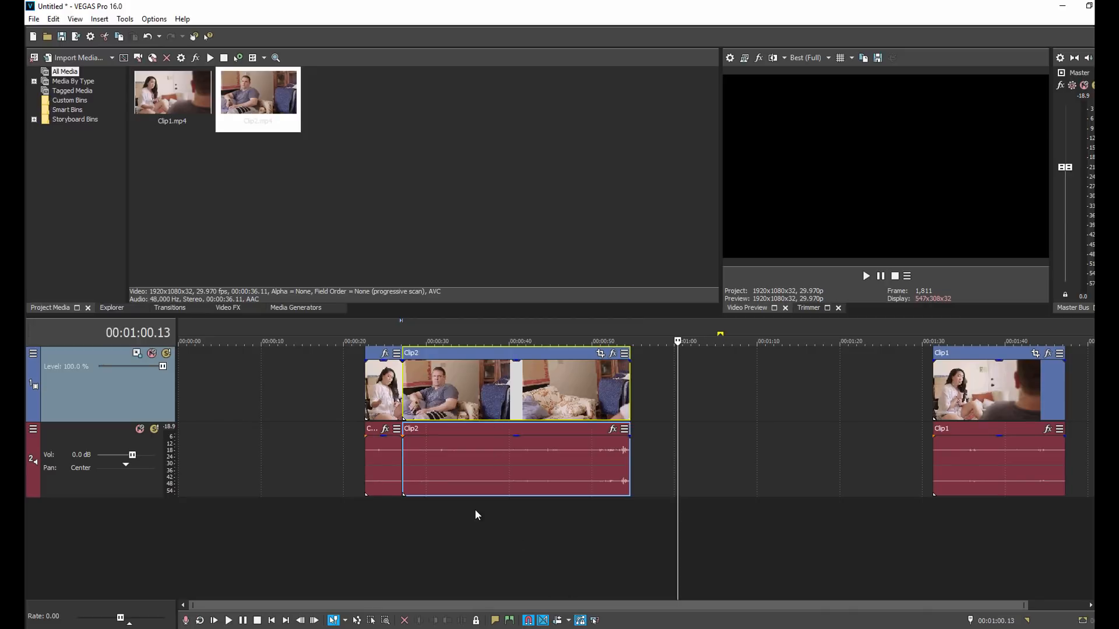
pyautogui.click(542, 621)
pyautogui.moveTo(490, 387)
pyautogui.mouseDown()
pyautogui.moveTo(526, 385)
pyautogui.moveTo(476, 386)
pyautogui.mouseUp()
# Play the cut from Clip1's start at 00:00:22.18 into Clip2, replay it, and stop playback.
pyautogui.click(365, 520)
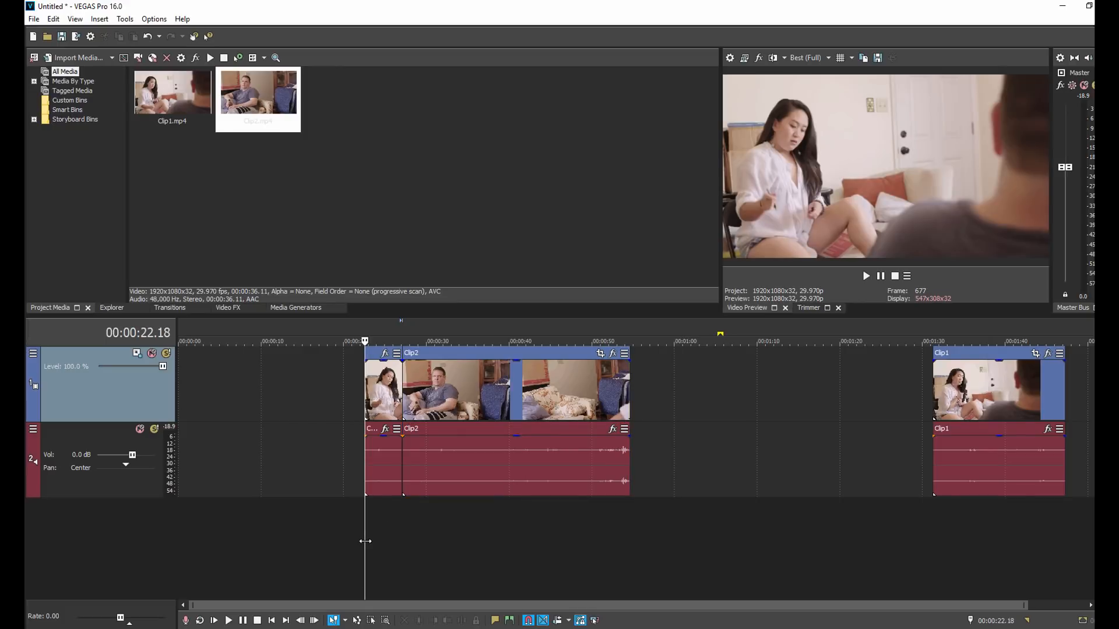
pyautogui.press('space')
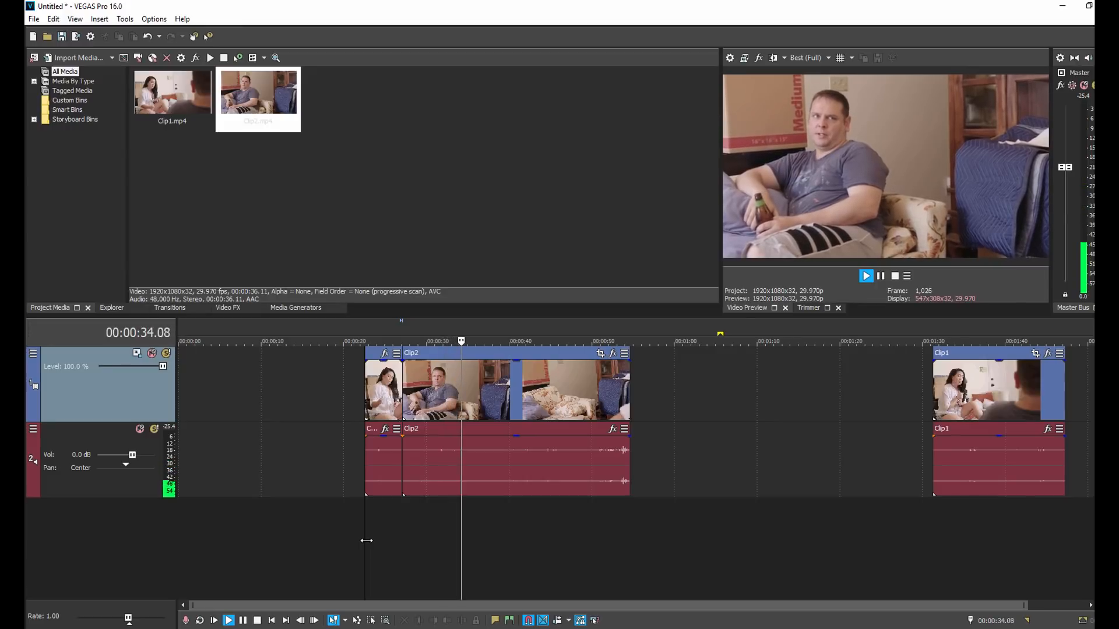
pyautogui.press('space')
pyautogui.press('space')
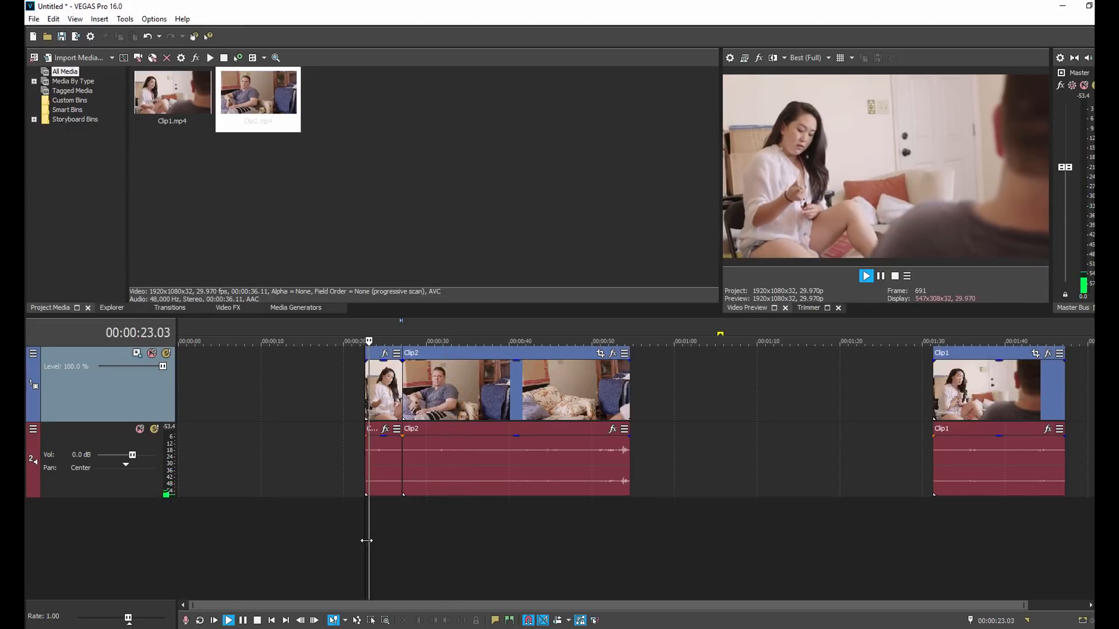
pyautogui.scroll(3, 379, 539)
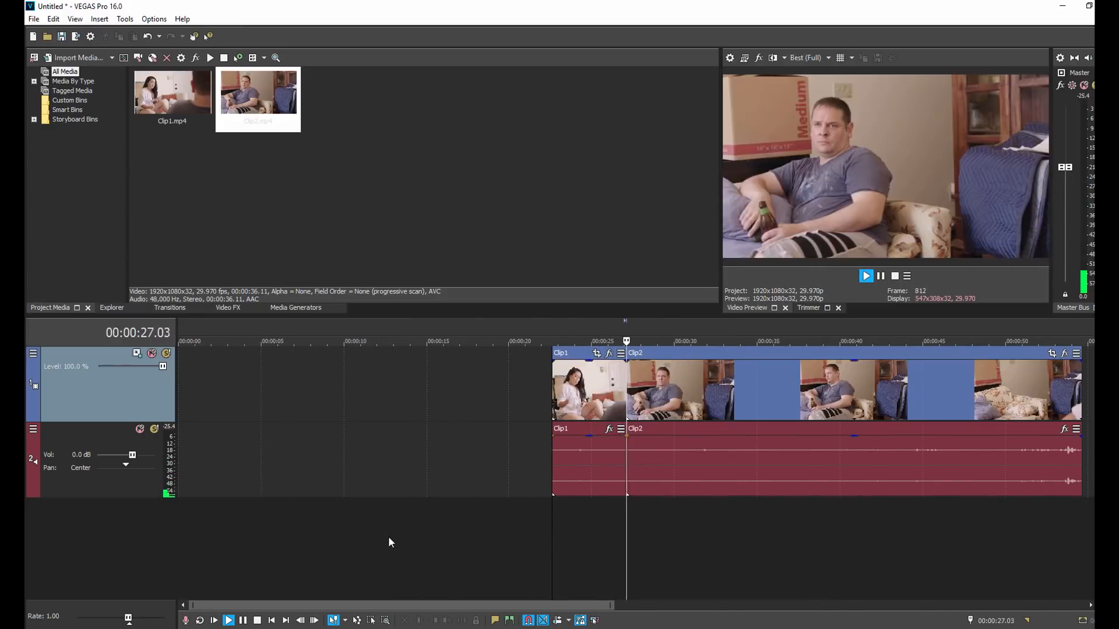
pyautogui.press('space')
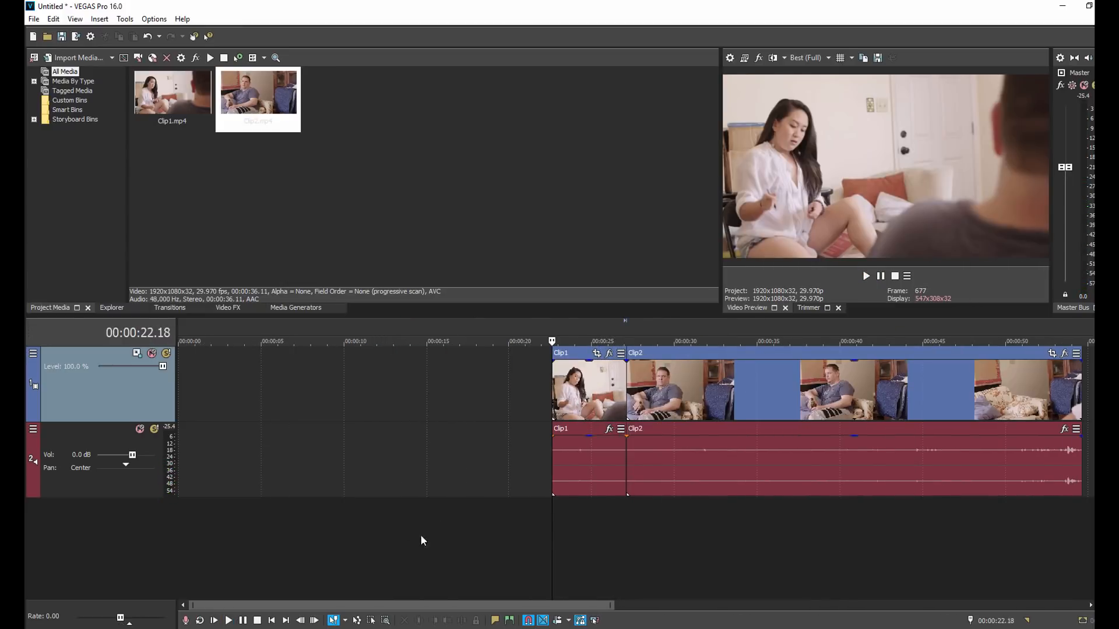
# Trim the first Clip1 piece's end to 00:00:26.11, undo it, and repeat the trim with auto ripple so Clip2 follows.
pyautogui.click(614, 523)
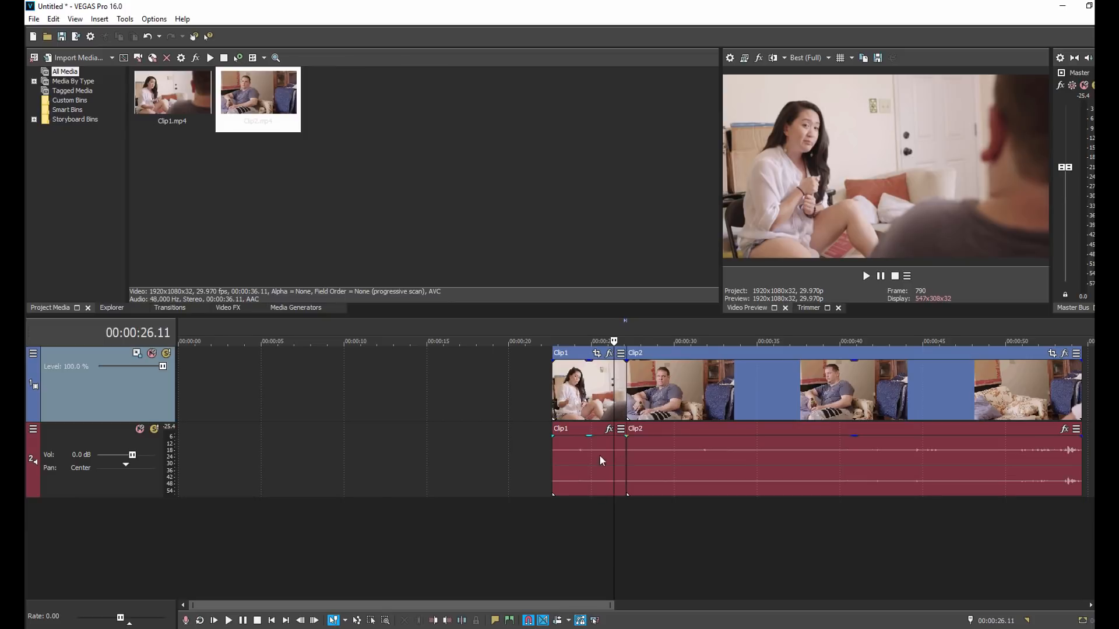
pyautogui.click(622, 388)
pyautogui.moveTo(622, 388); pyautogui.dragTo(616, 405)
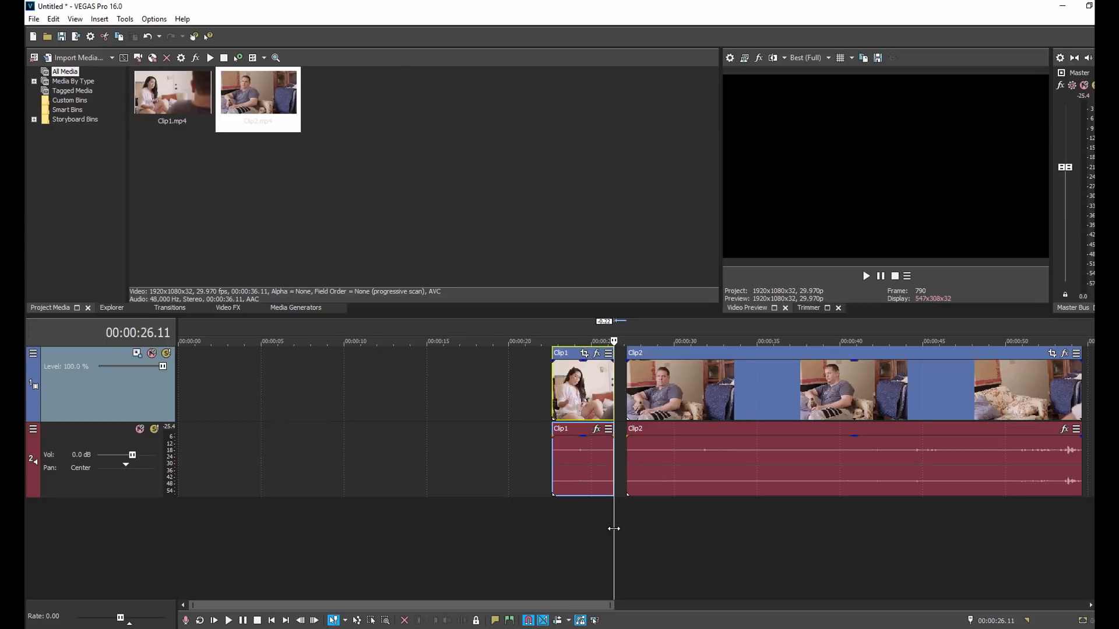
pyautogui.hotkey('ctrl', 'z')
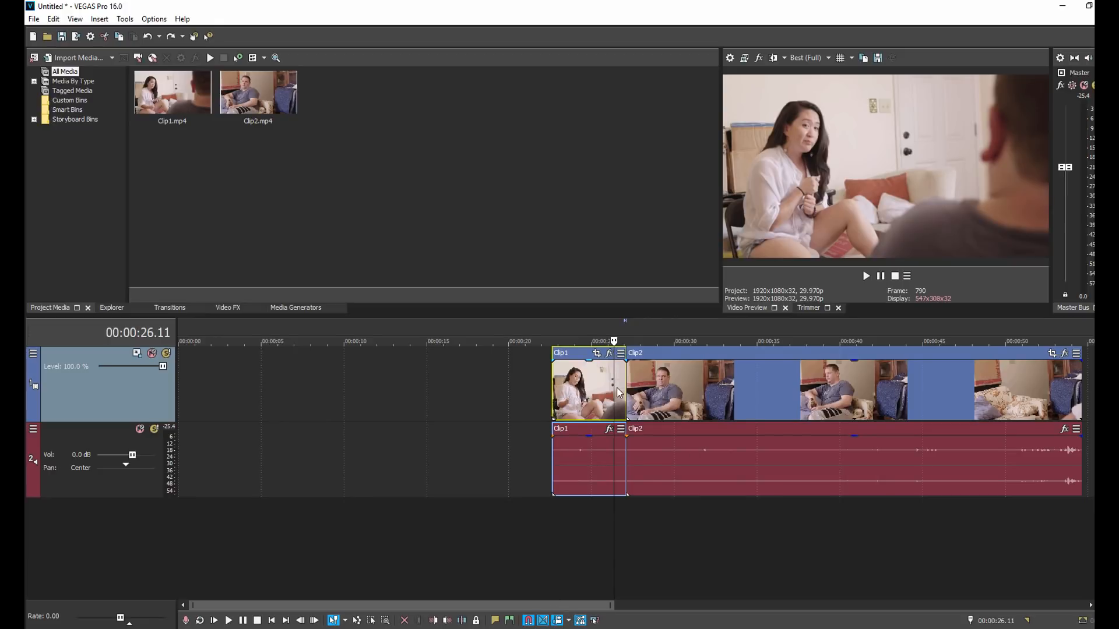
pyautogui.moveTo(625, 390); pyautogui.dragTo(614, 390)
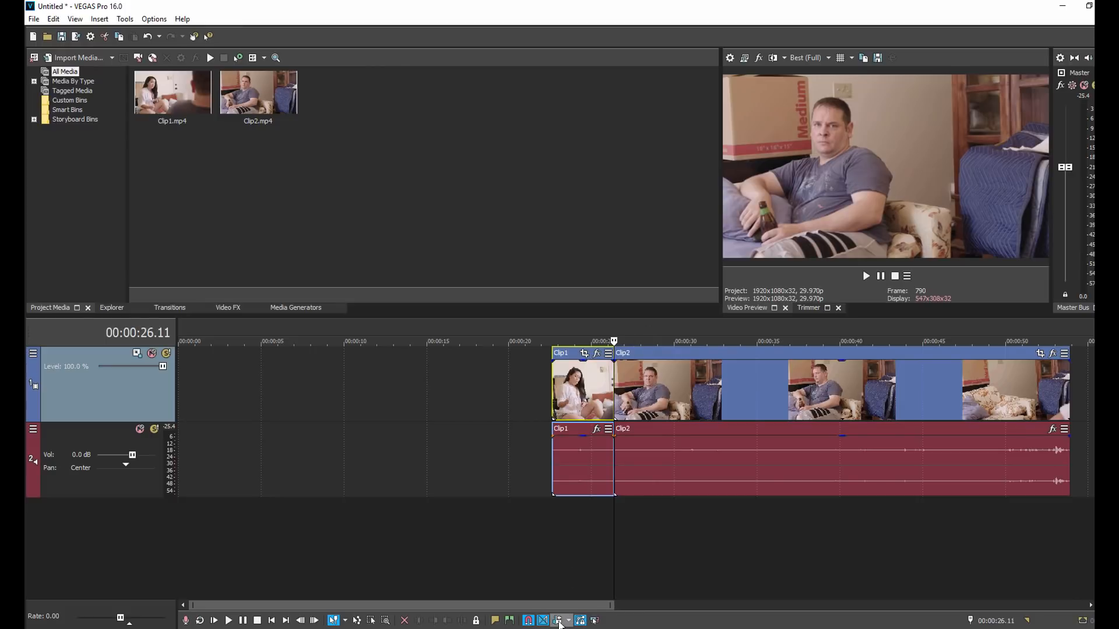
# Play from the first Clip1 piece's start across the tightened cut into Clip2 and stop playback.
pyautogui.click(589, 512)
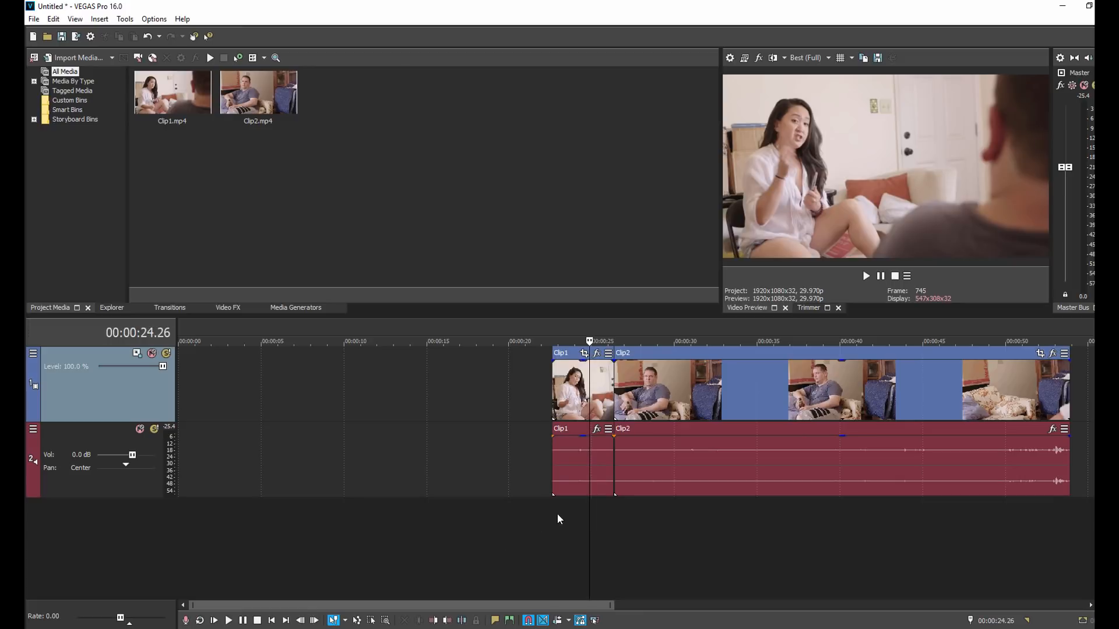
pyautogui.click(554, 513)
pyautogui.press('space')
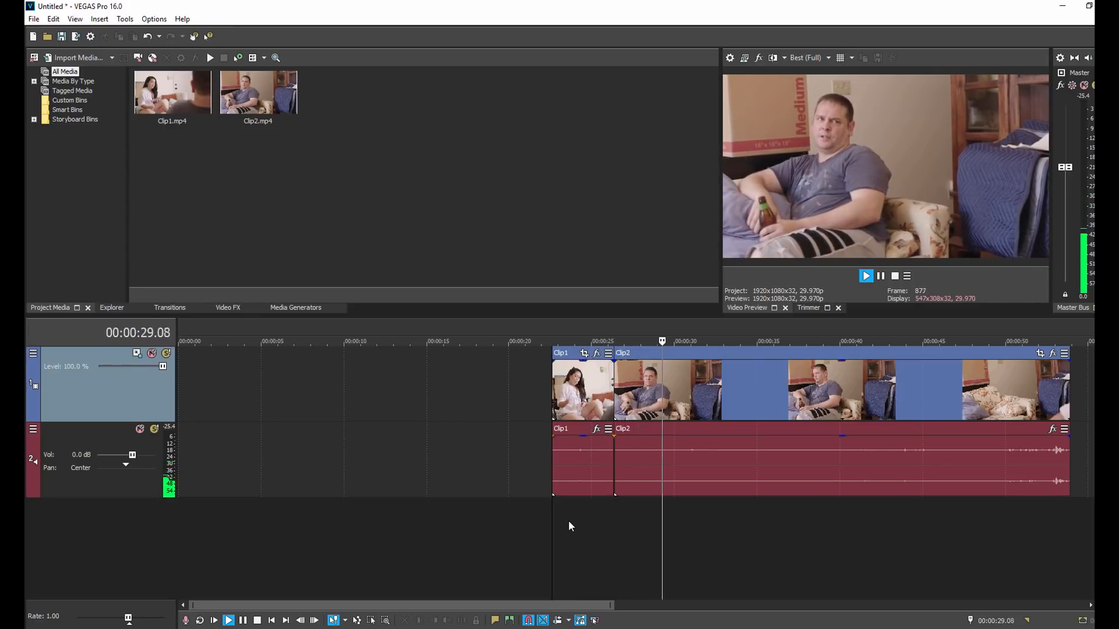
pyautogui.press('space')
# Trim Clip2's start to 00:00:27.01 and slide the clip back flush against the end of the first Clip1 piece.
pyautogui.click(637, 517)
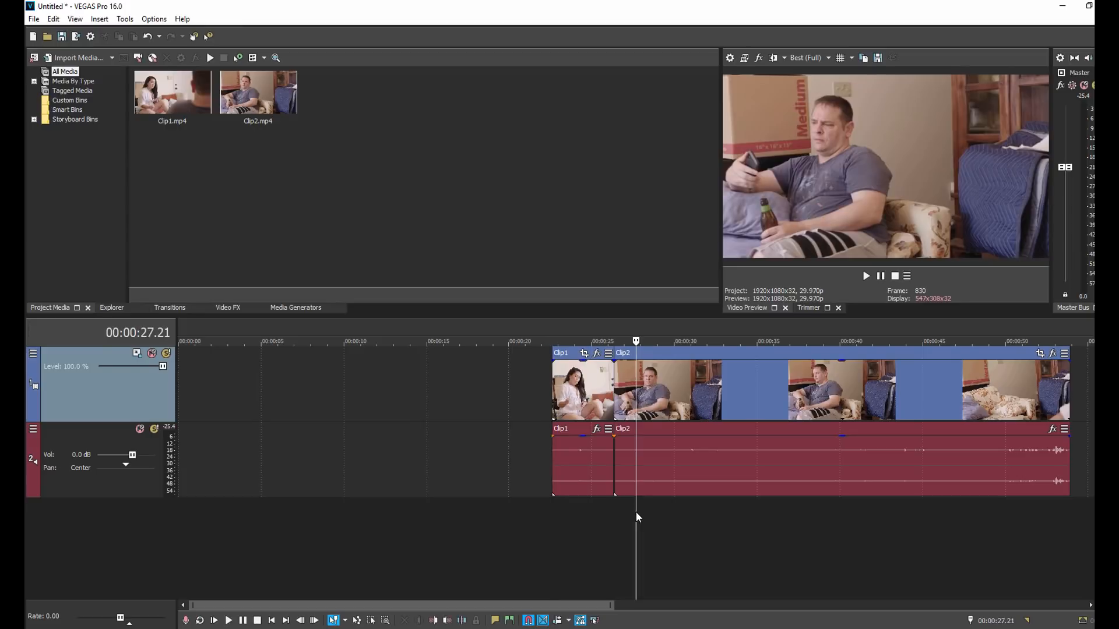
pyautogui.click(625, 506)
pyautogui.press('space')
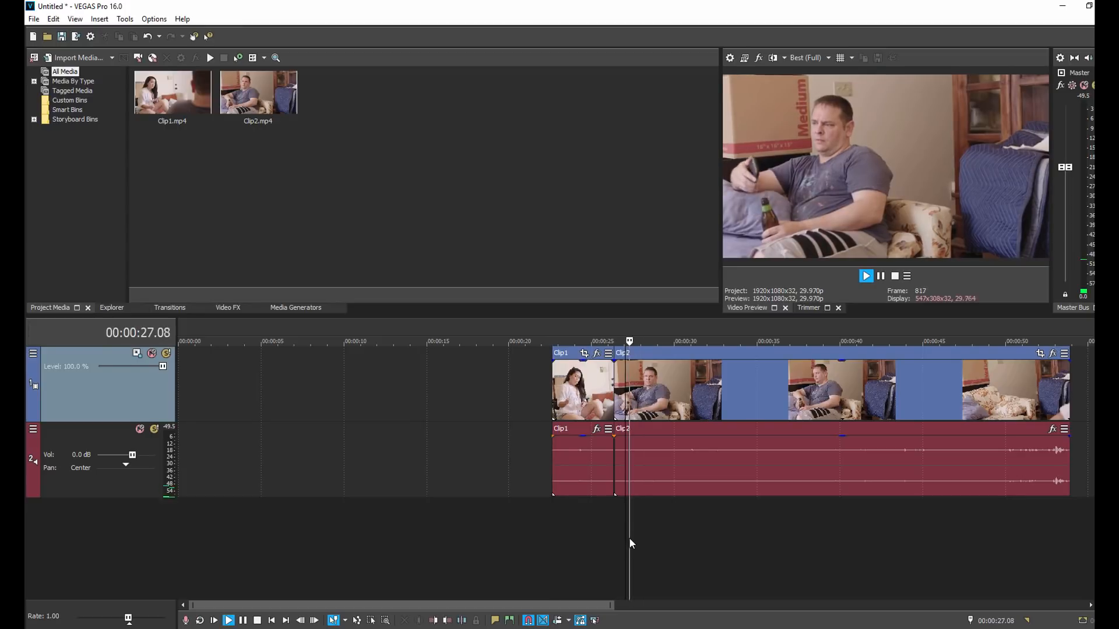
pyautogui.press('space')
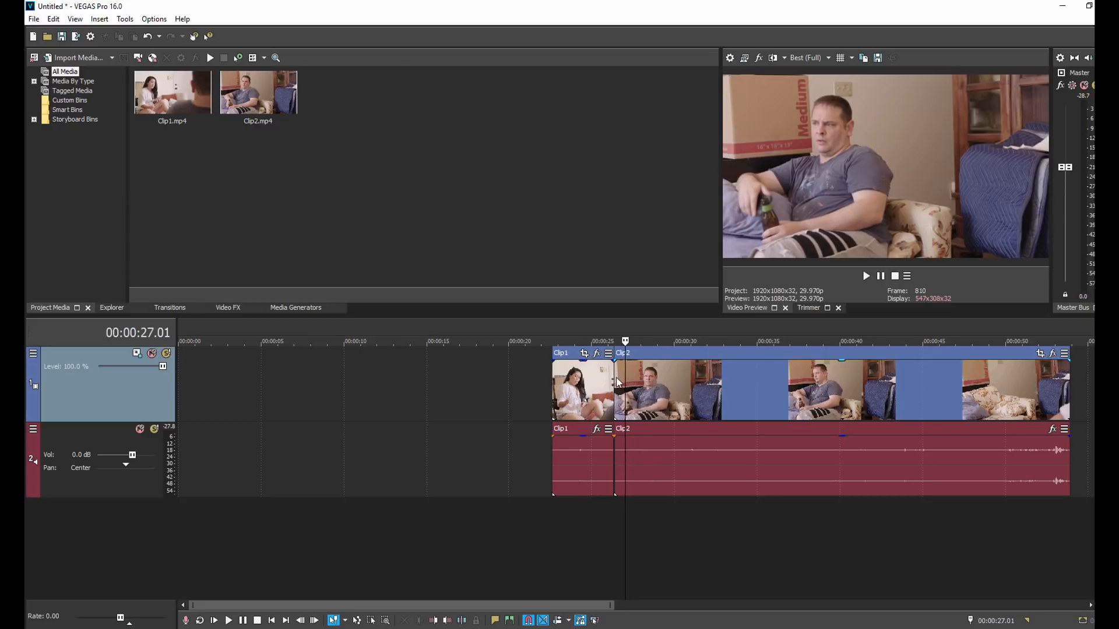
pyautogui.moveTo(616, 381); pyautogui.dragTo(627, 381)
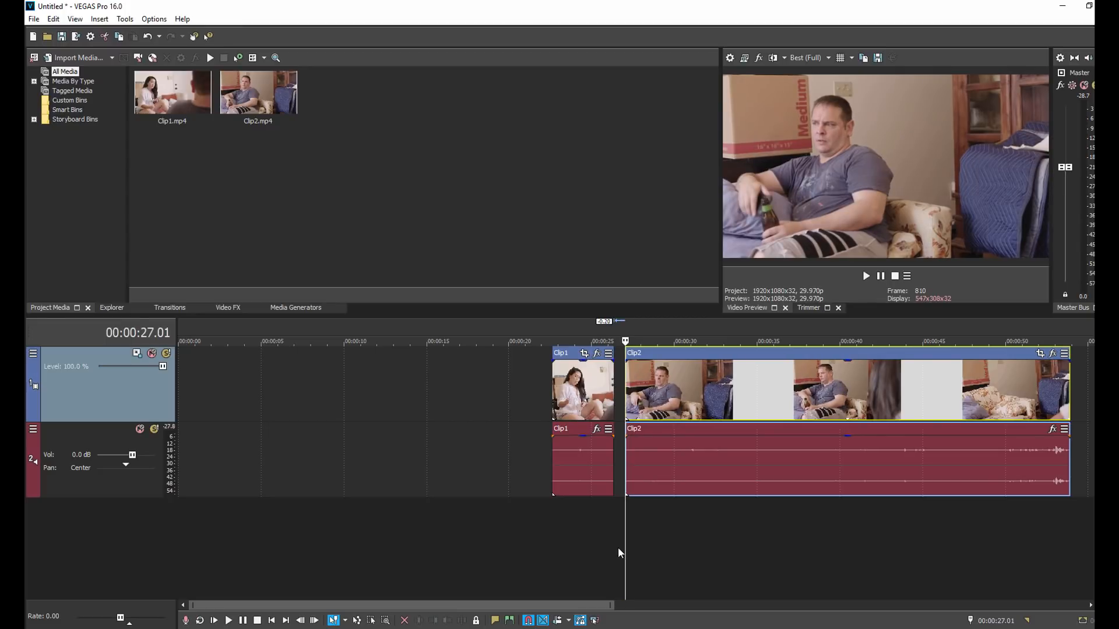
pyautogui.moveTo(672, 353); pyautogui.dragTo(659, 353)
# Play the revised cut from within Clip1 into Clip2, replay it, and pause at 00:00:29.23.
pyautogui.click(609, 518)
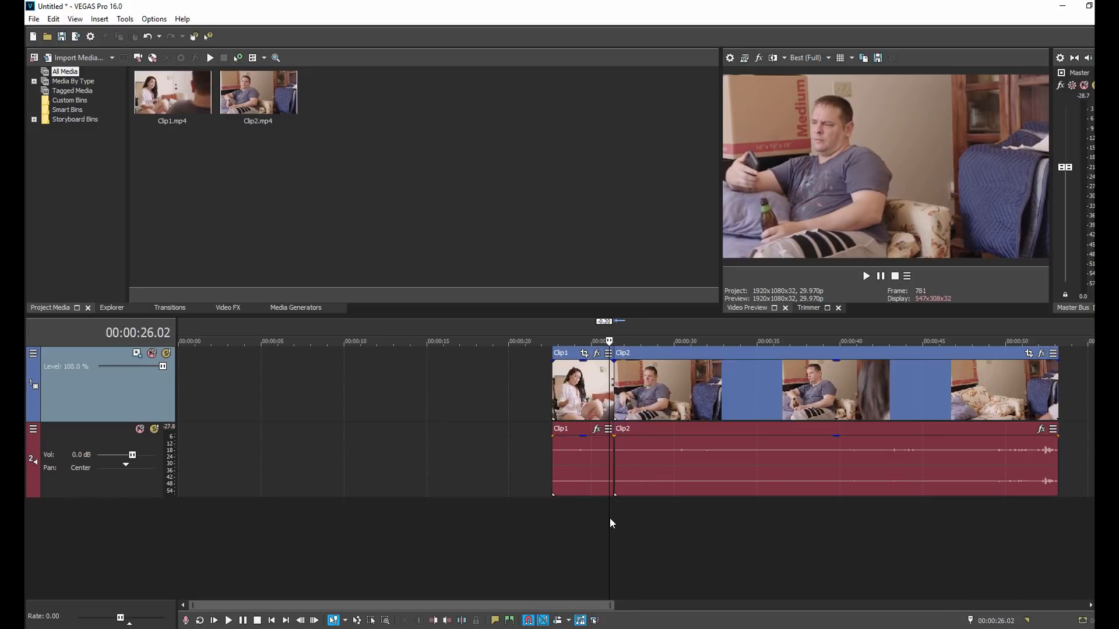
pyautogui.click(569, 523)
pyautogui.press('space')
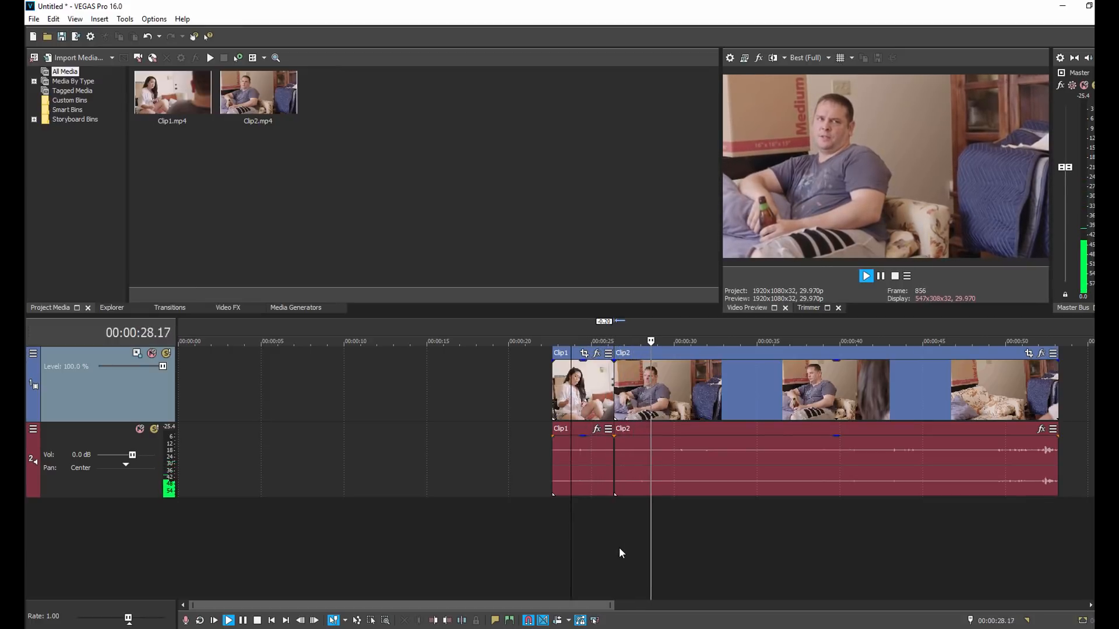
pyautogui.press('space')
pyautogui.press('space')
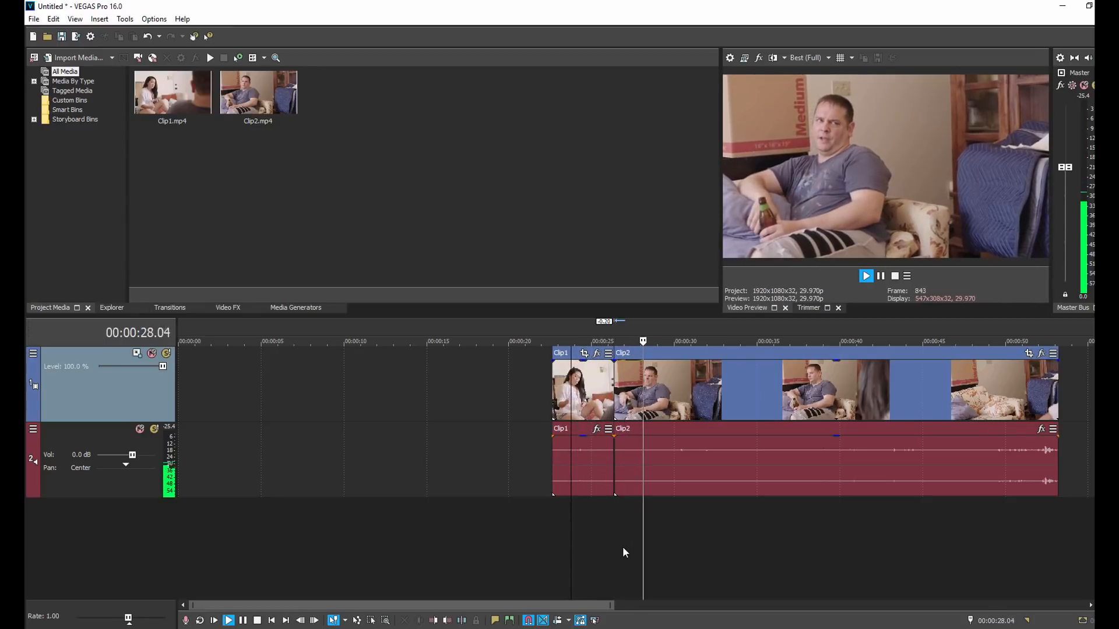
pyautogui.press('Return')
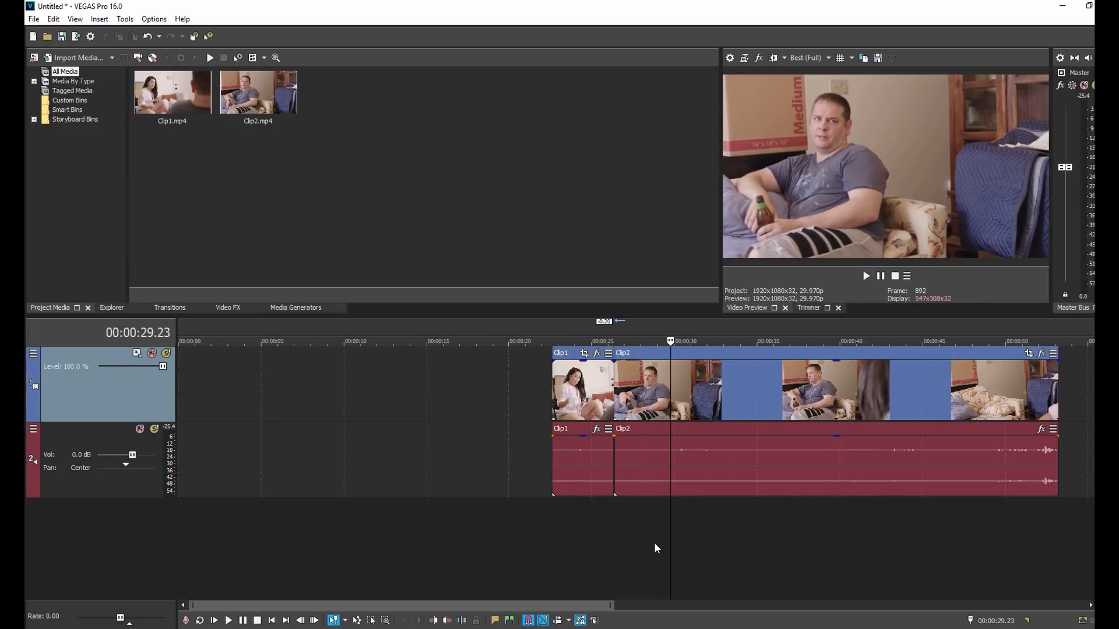
pyautogui.scroll(-2, 655, 547)
pyautogui.scroll(-2, 654, 541)
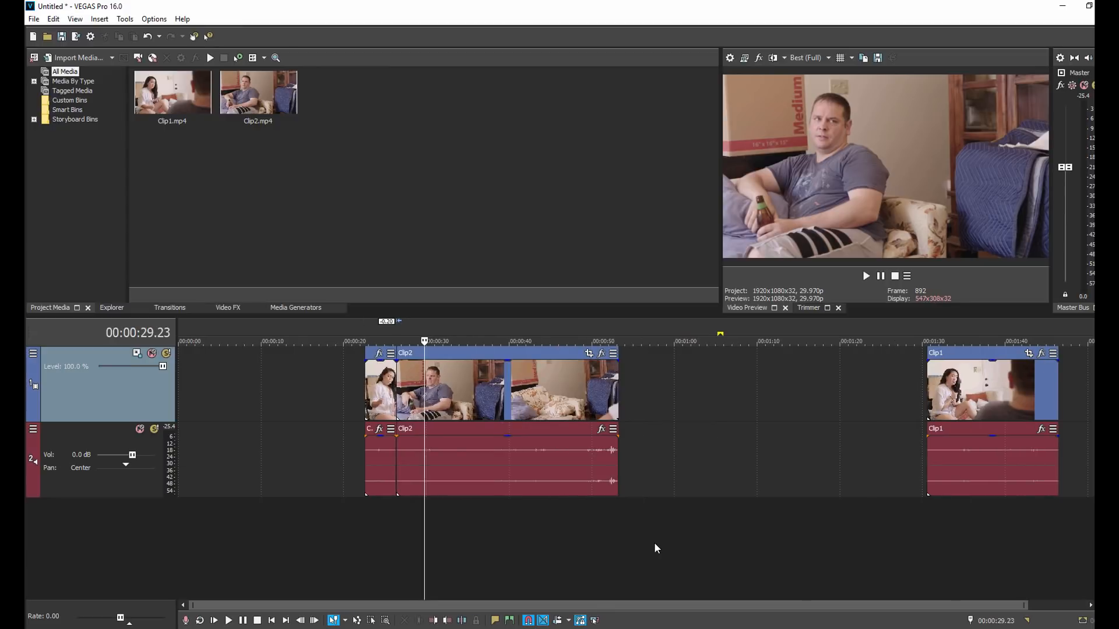
# Split Clip2 at 00:00:29.23, move its remainder away to about 00:01:03, and place the remaining Clip1 flush against the kept Clip2 piece.
pyautogui.press('s')
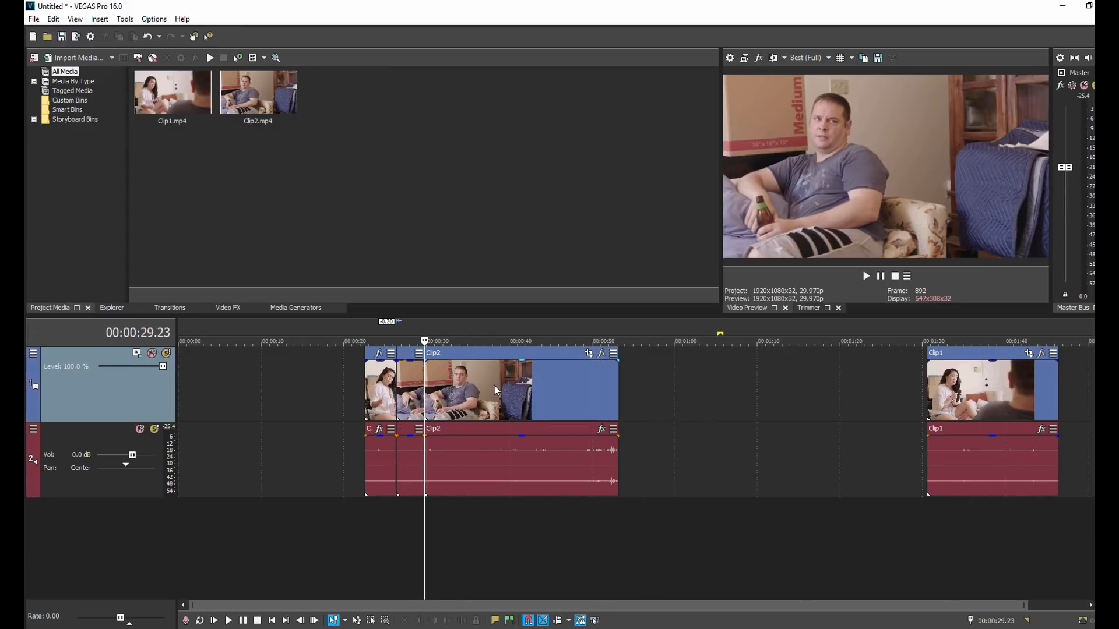
pyautogui.moveTo(483, 383); pyautogui.dragTo(790, 382)
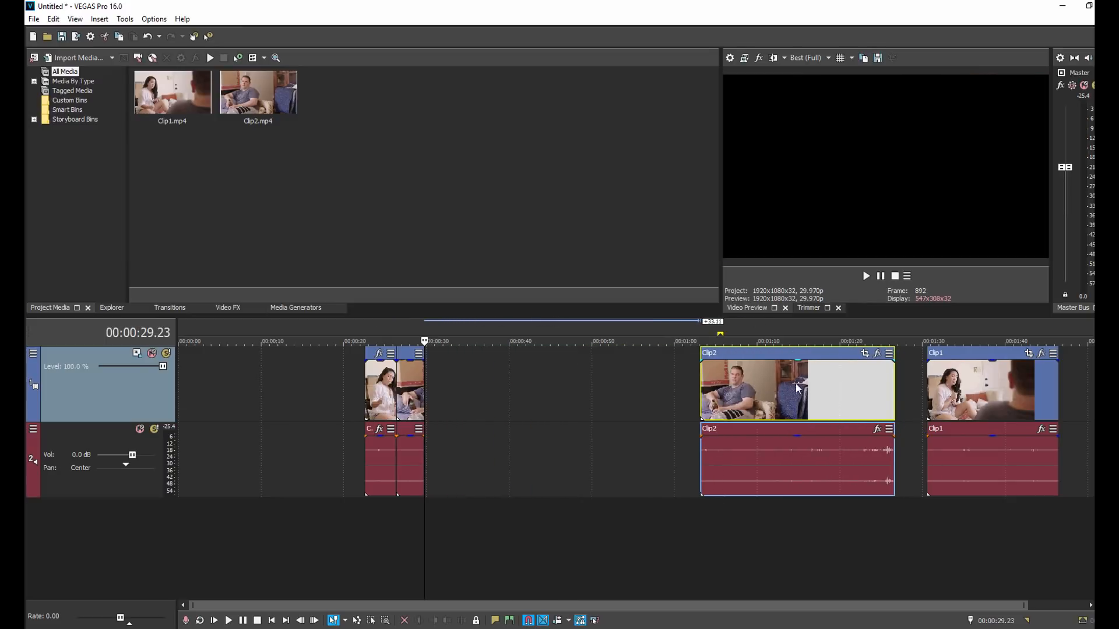
pyautogui.moveTo(986, 384); pyautogui.dragTo(482, 416)
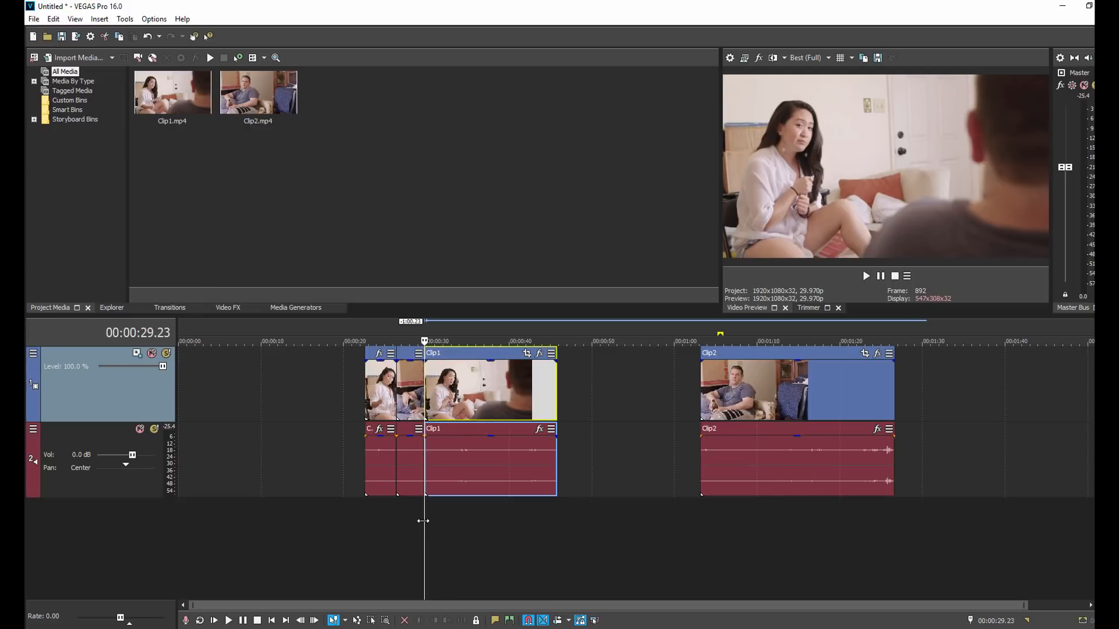
# Play from Clip2 into the newly placed Clip1, trim that Clip1's start to 00:00:32.16, and slide it back flush against Clip2.
pyautogui.click(417, 519)
pyautogui.scroll(4, 433, 529)
pyautogui.press('space')
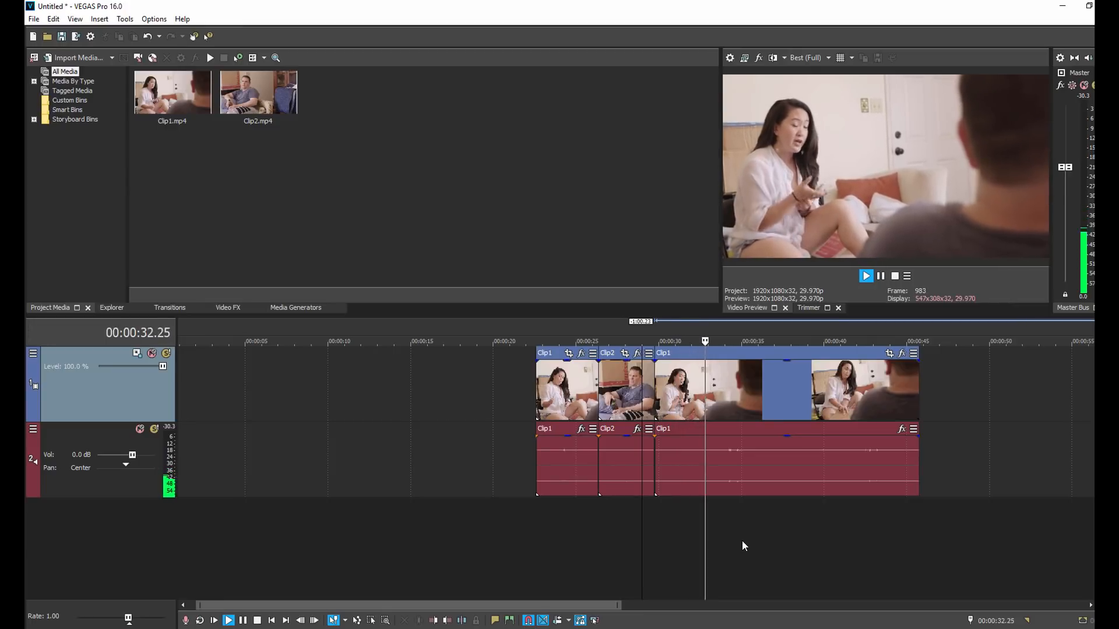
pyautogui.press('space')
pyautogui.press('space')
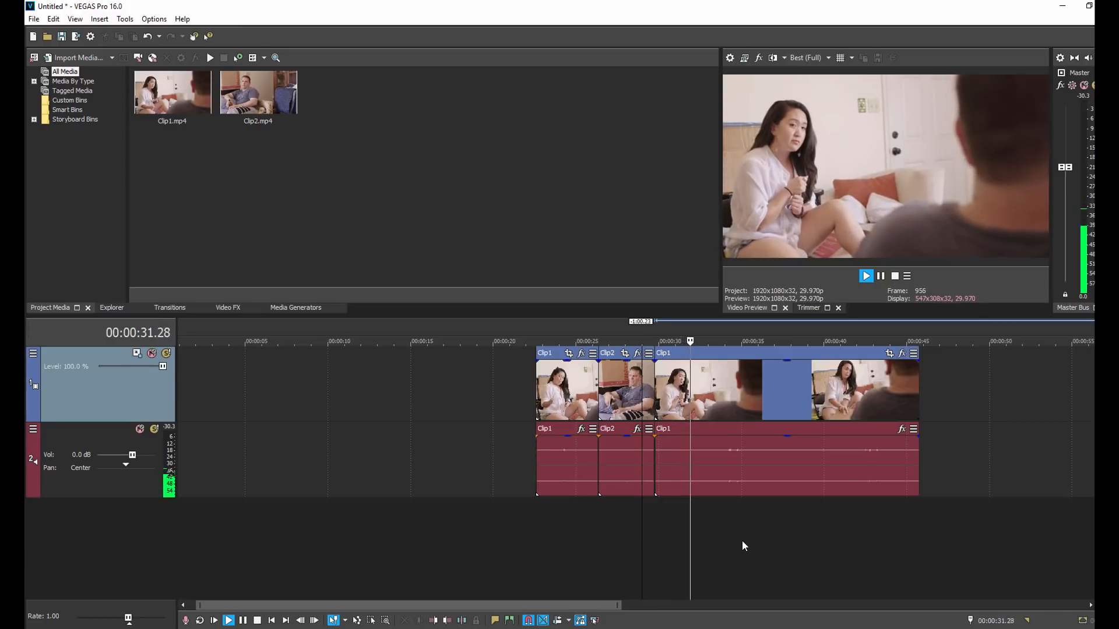
pyautogui.press('space')
pyautogui.press('space')
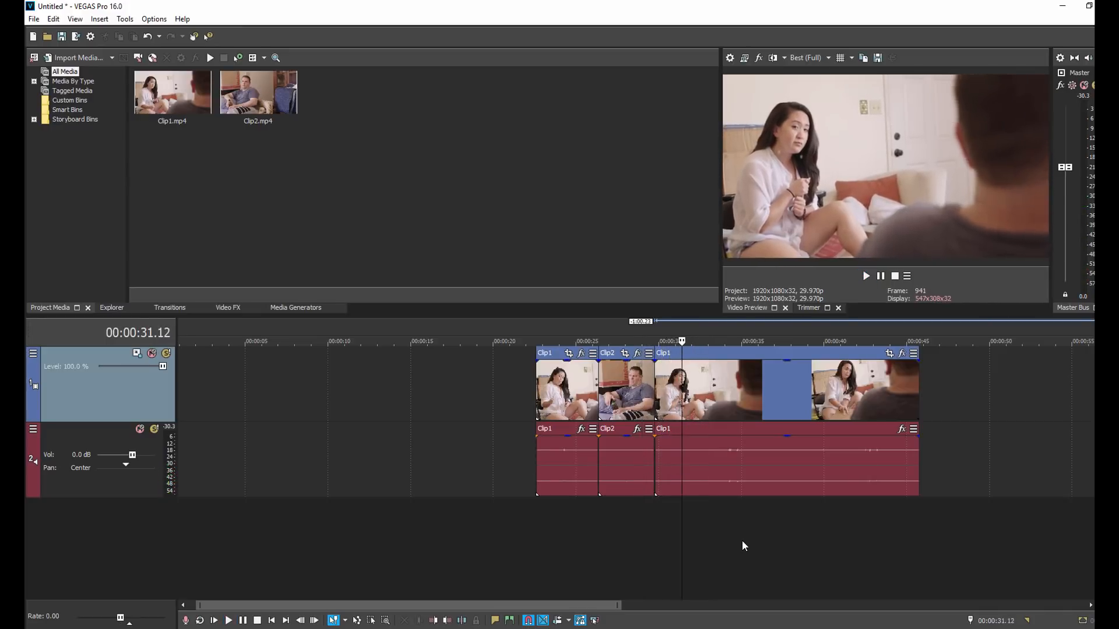
pyautogui.press('Return')
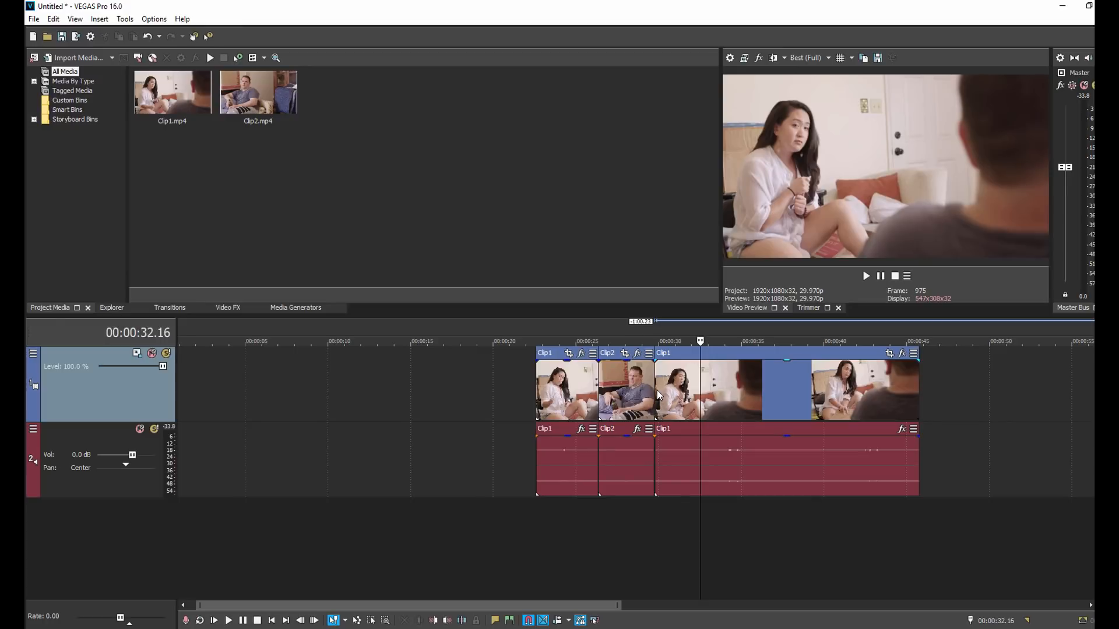
pyautogui.moveTo(656, 389); pyautogui.dragTo(726, 392)
# Play the revised cut from Clip2 into Clip1, replay it from inside Clip1, and pause at 00:00:30.29.
pyautogui.click(640, 527)
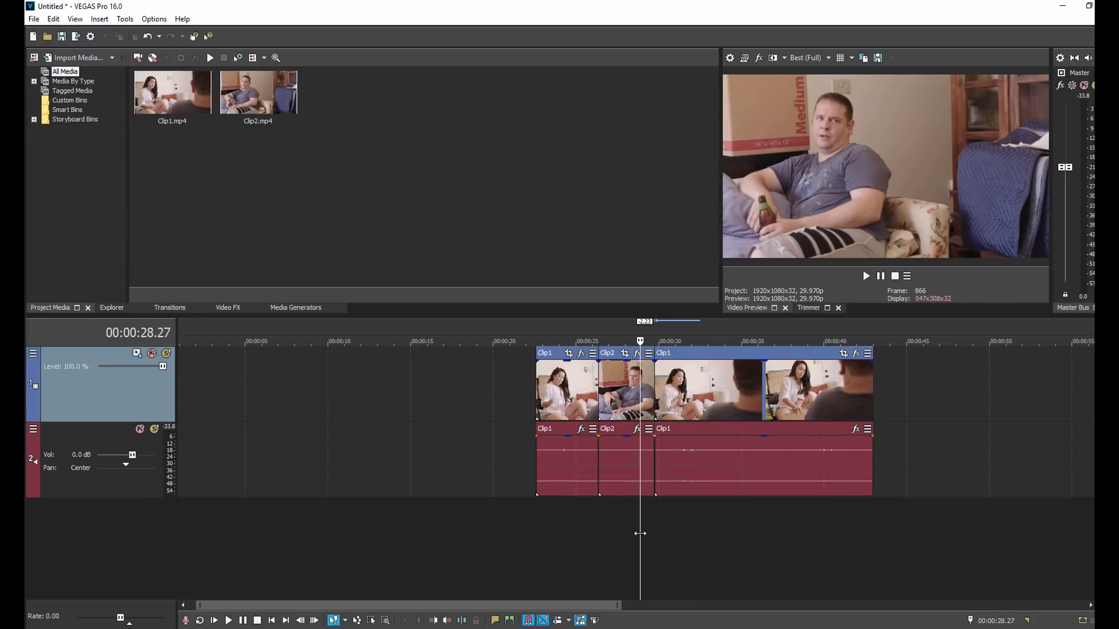
pyautogui.press('space')
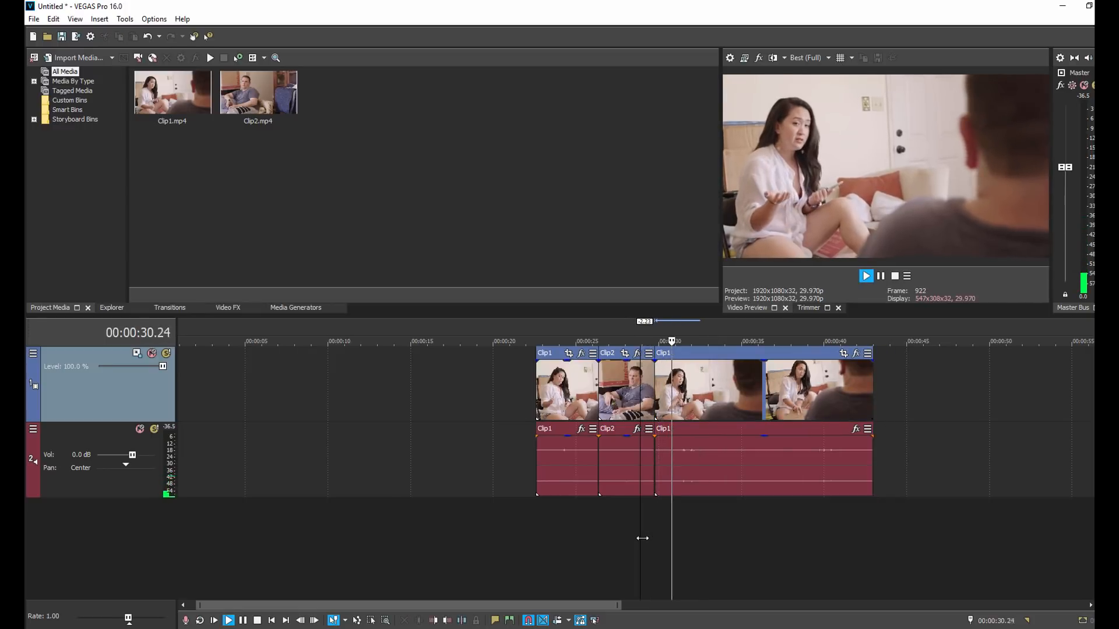
pyautogui.click(663, 526)
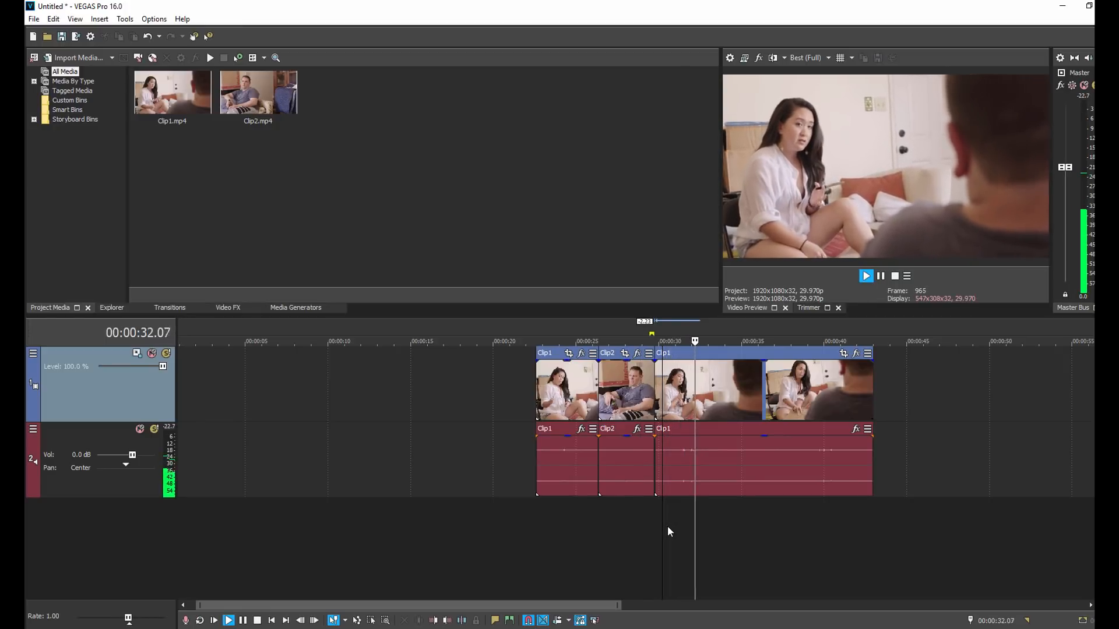
pyautogui.click(667, 529)
pyautogui.press('space')
pyautogui.press('space')
pyautogui.press('Return')
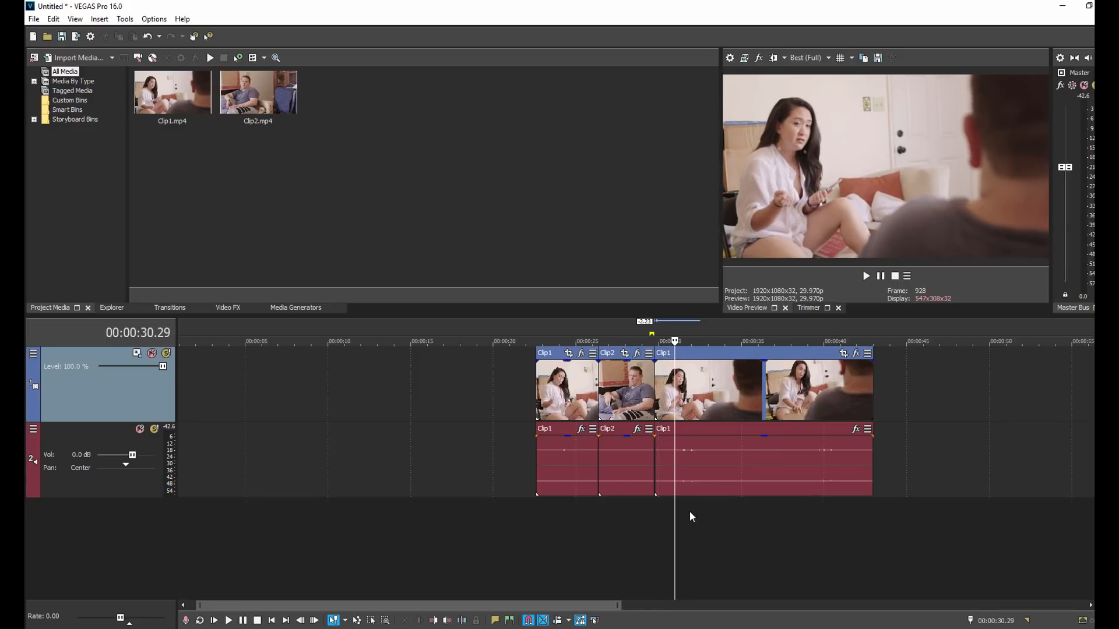
# Split Clip1 at 00:00:30.29 and move its remainder far down the timeline, past the leftover Clip2.
pyautogui.press('s')
pyautogui.moveTo(729, 396); pyautogui.dragTo(913, 394)
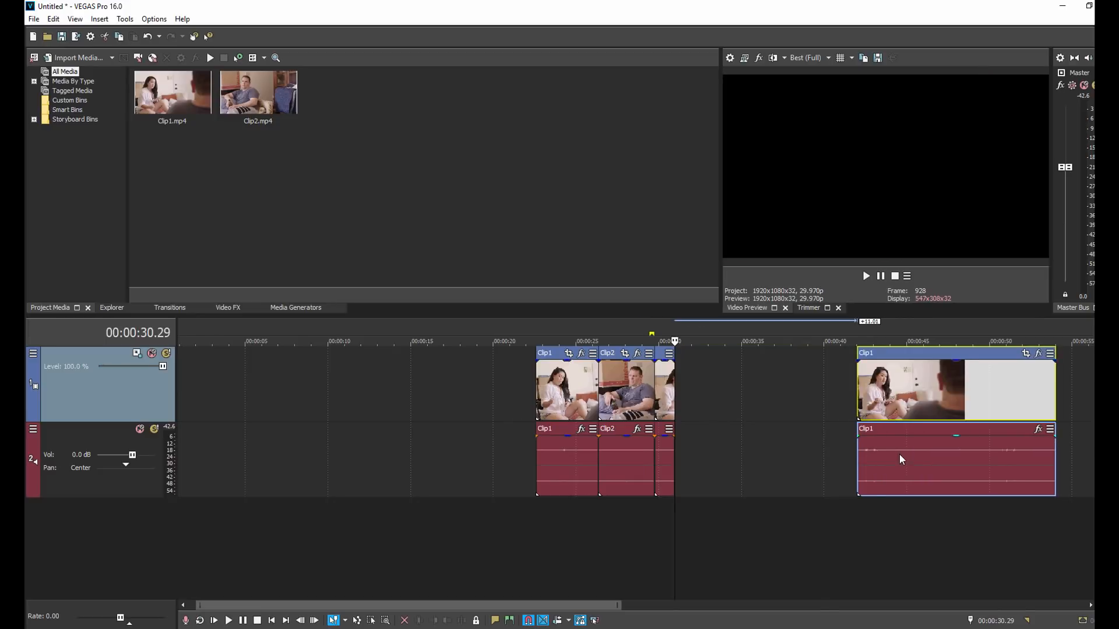
pyautogui.scroll(-3, 899, 454)
pyautogui.moveTo(594, 383); pyautogui.dragTo(1015, 398)
# Bring the leftover Clip2 back toward the sequence and snap its start flush against the short Clip1 piece at 00:00:30.29.
pyautogui.moveTo(838, 384); pyautogui.dragTo(589, 502)
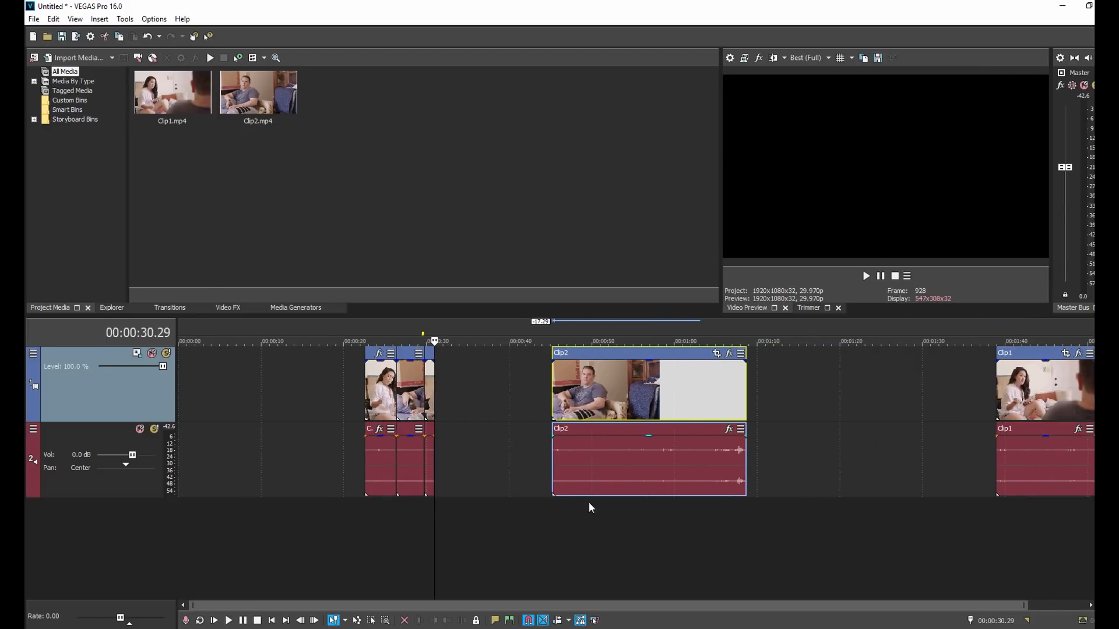
pyautogui.click(549, 512)
pyautogui.press('space')
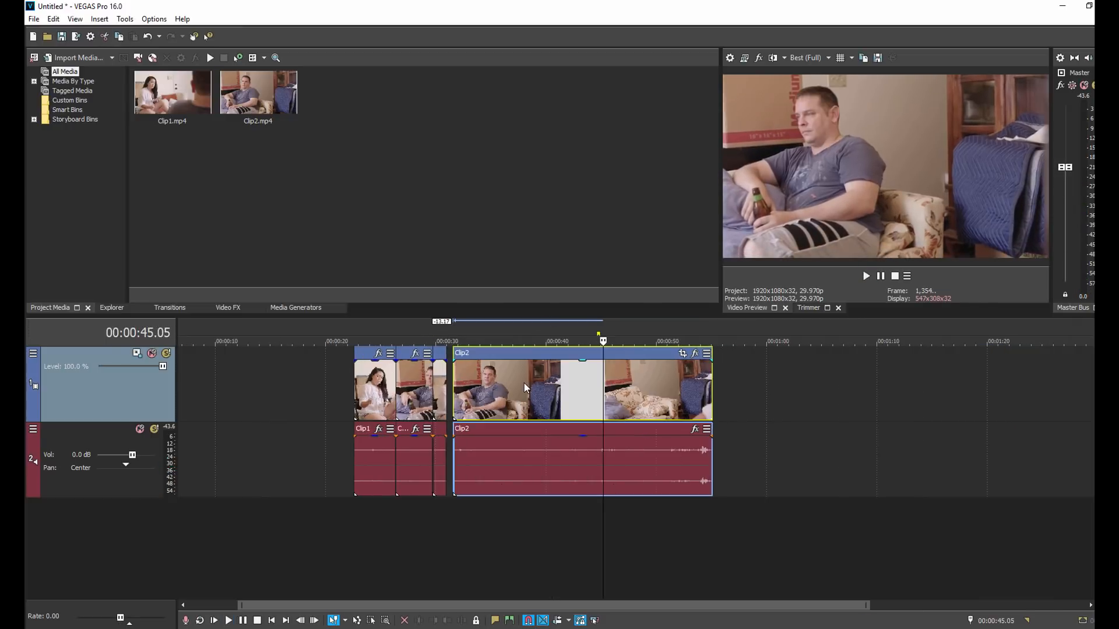
pyautogui.moveTo(523, 382); pyautogui.dragTo(520, 382)
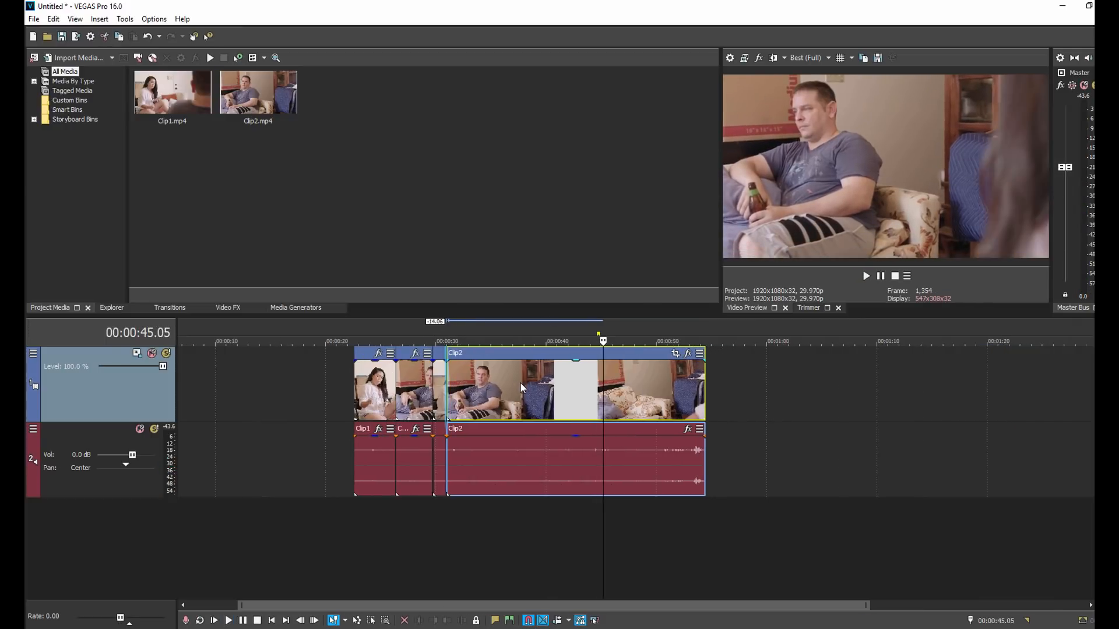
# Play from the first Clip2 piece through the short Clip1 piece into the newly joined Clip2, and stop playback.
pyautogui.click(414, 524)
pyautogui.press('space')
pyautogui.scroll(3, 487, 562)
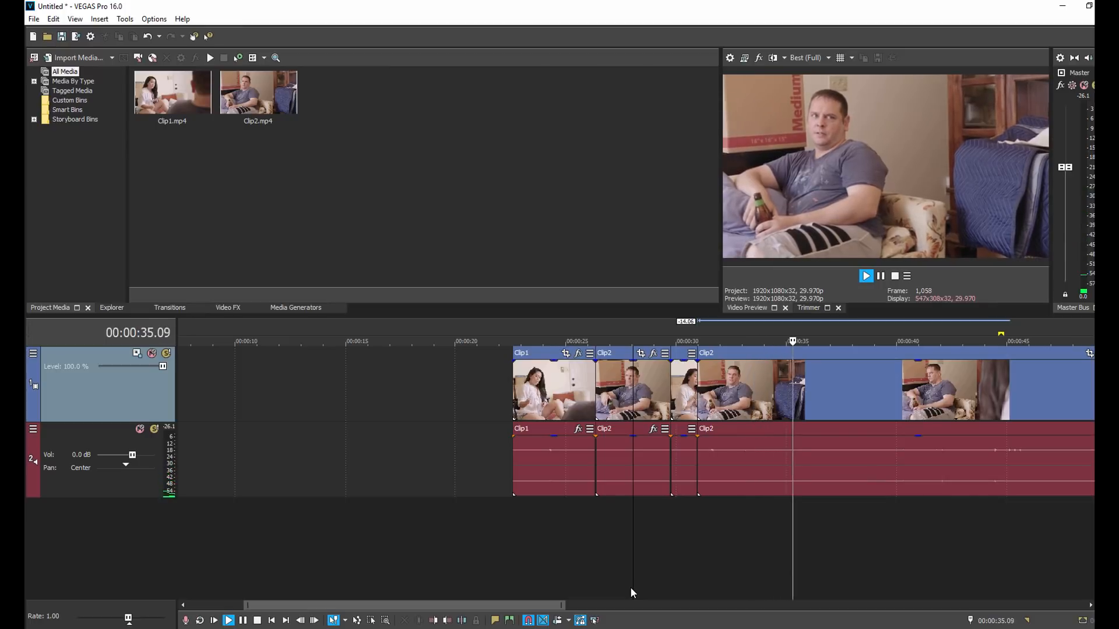
pyautogui.scroll(-2, 698, 585)
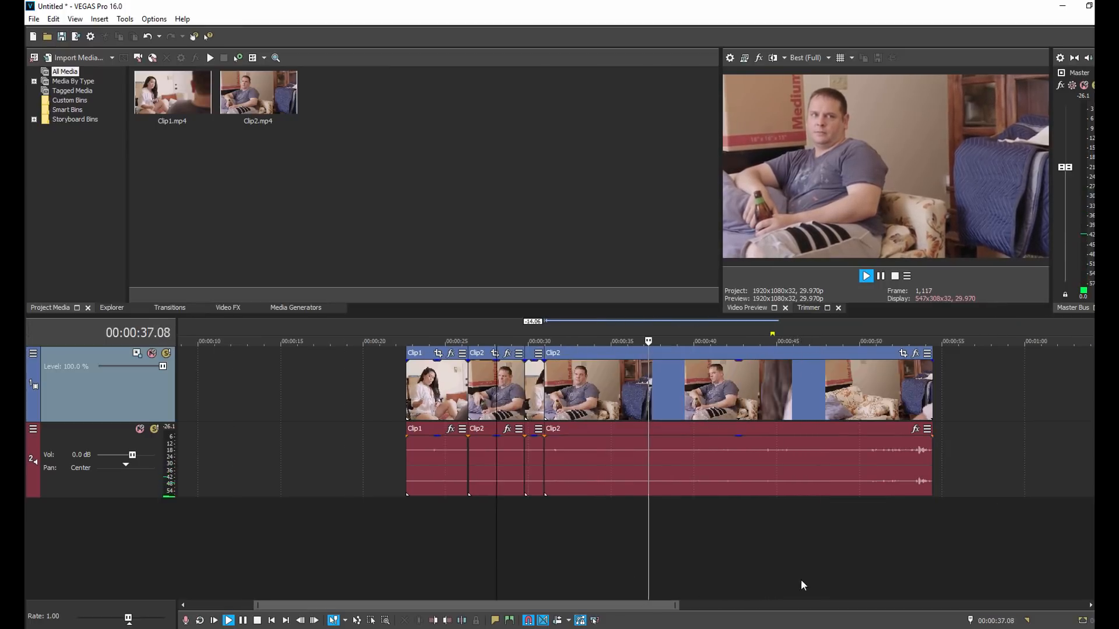
pyautogui.press('space')
# Replay sections of the last Clip2 to find where his line ends, and pause at 00:00:37.08.
pyautogui.click(645, 516)
pyautogui.press('space')
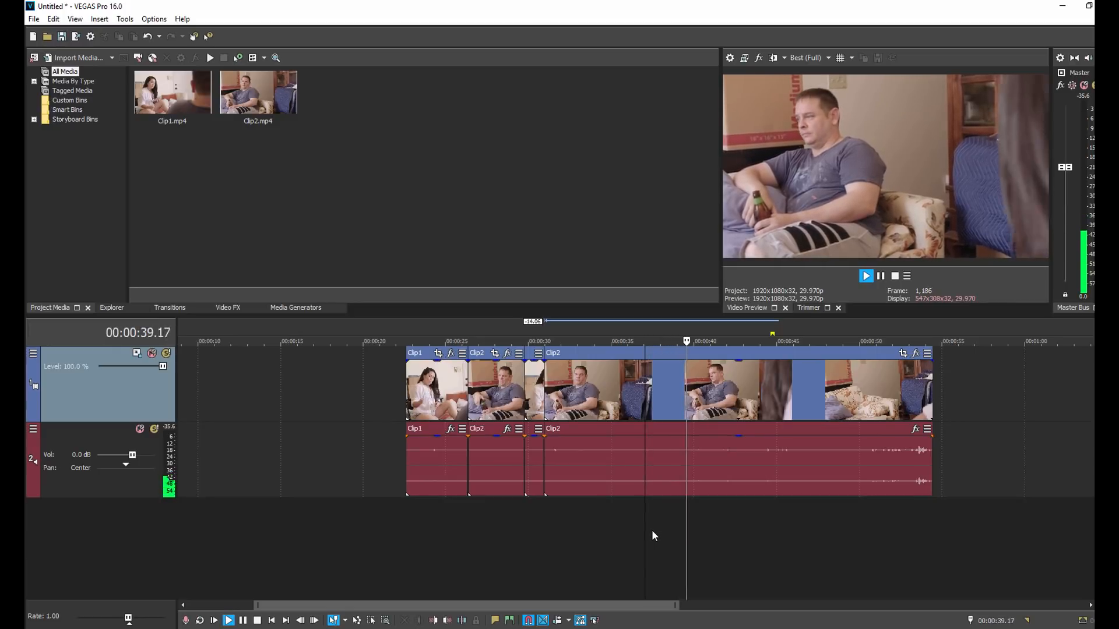
pyautogui.press('space')
pyautogui.click(599, 521)
pyautogui.press('space')
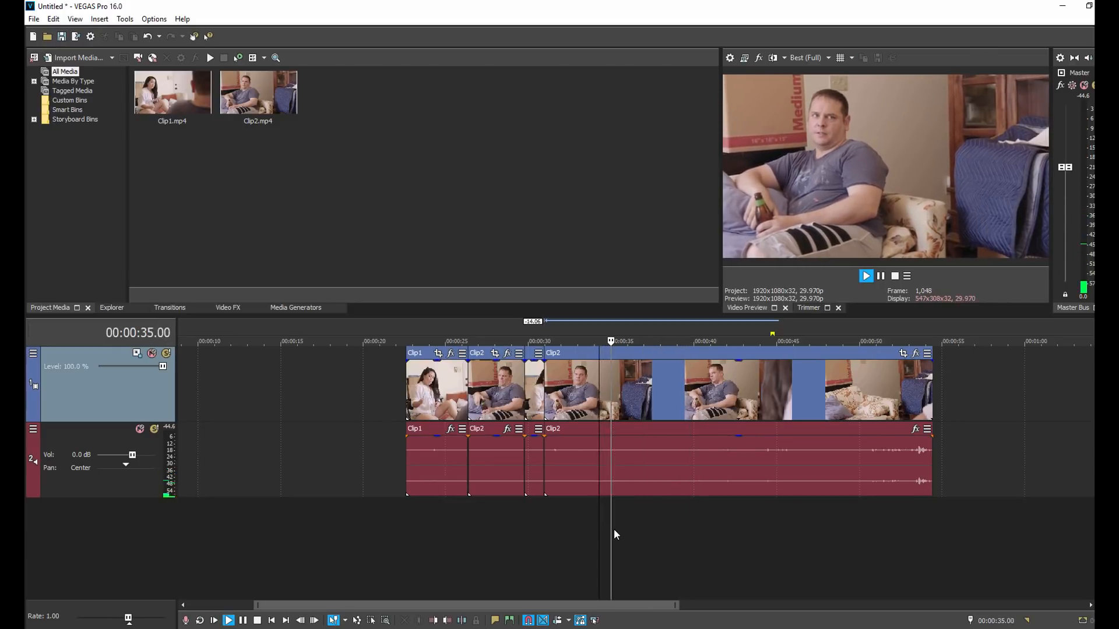
pyautogui.press('space')
pyautogui.press('space')
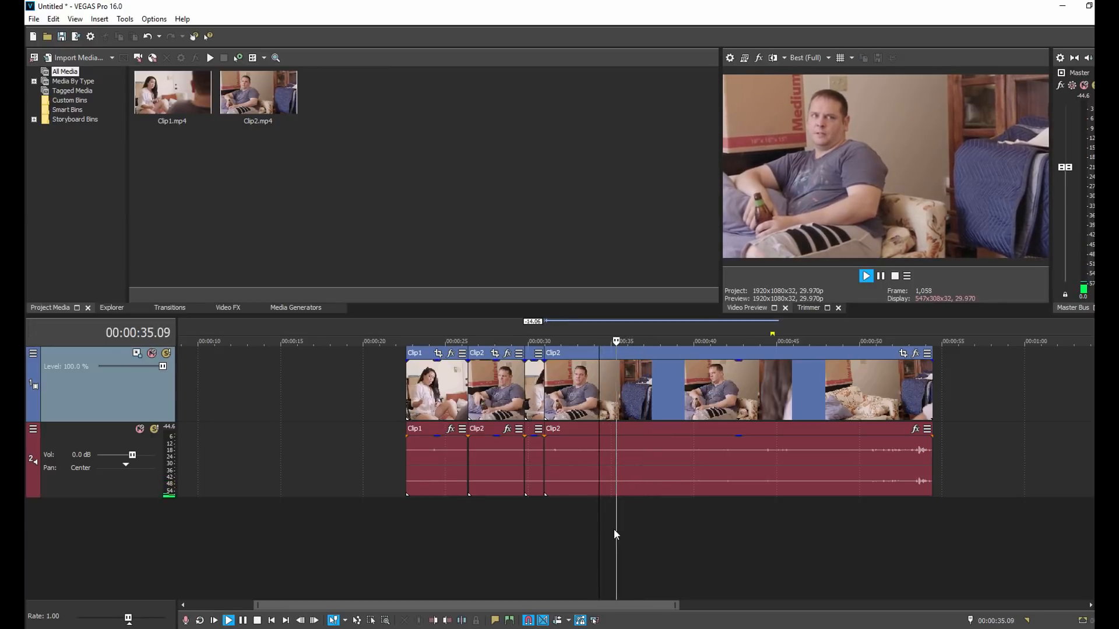
pyautogui.press('Return')
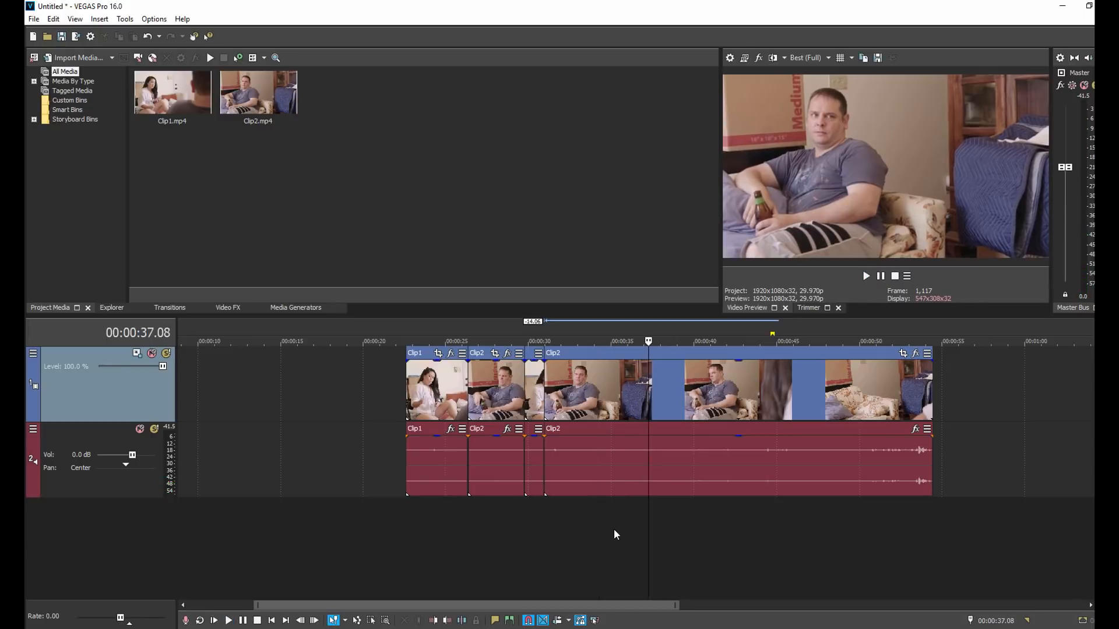
# Split the last Clip2 at 00:00:37.08 and delete the part after the split.
pyautogui.press('s')
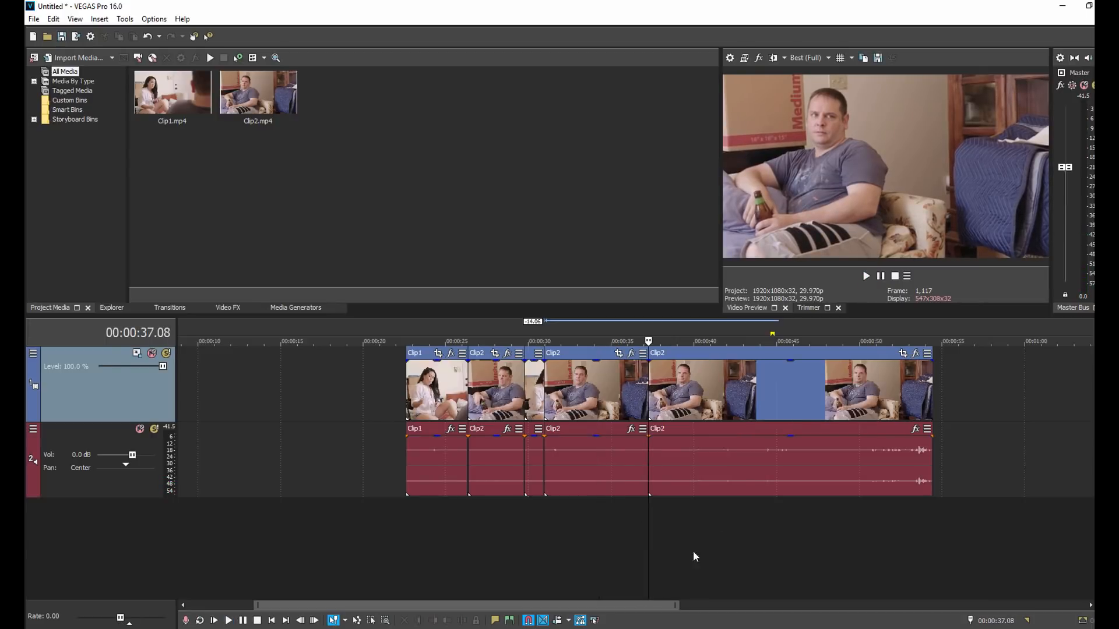
pyautogui.click(752, 407)
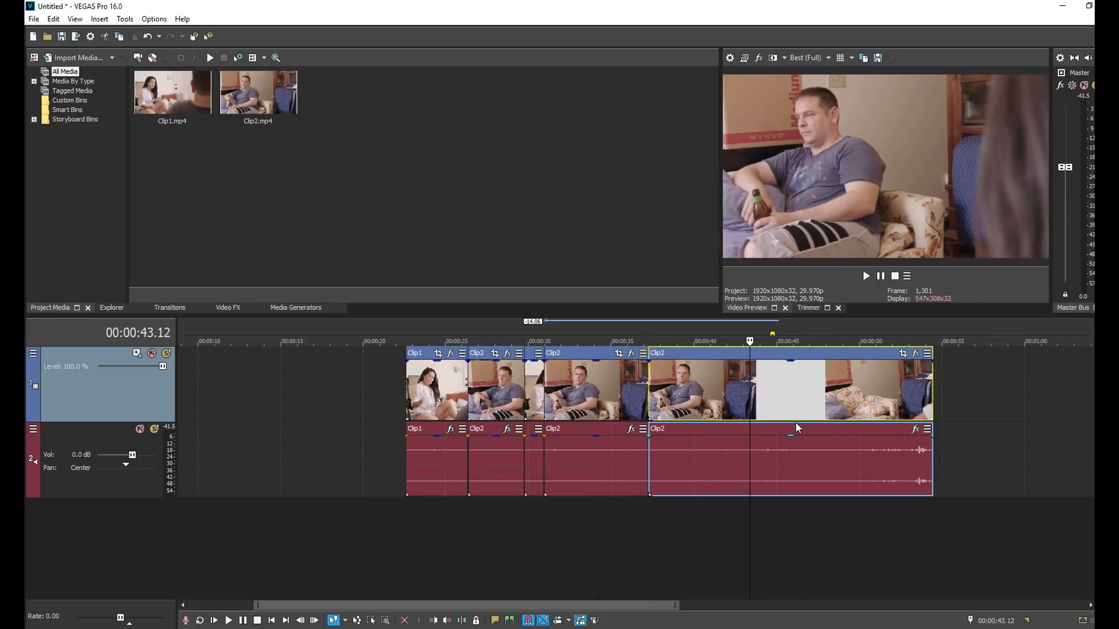
pyautogui.press('Delete')
# Move the leftover Clip1 back to about 00:00:43, just past the sequence, and play it from its start.
pyautogui.scroll(-3, 772, 431)
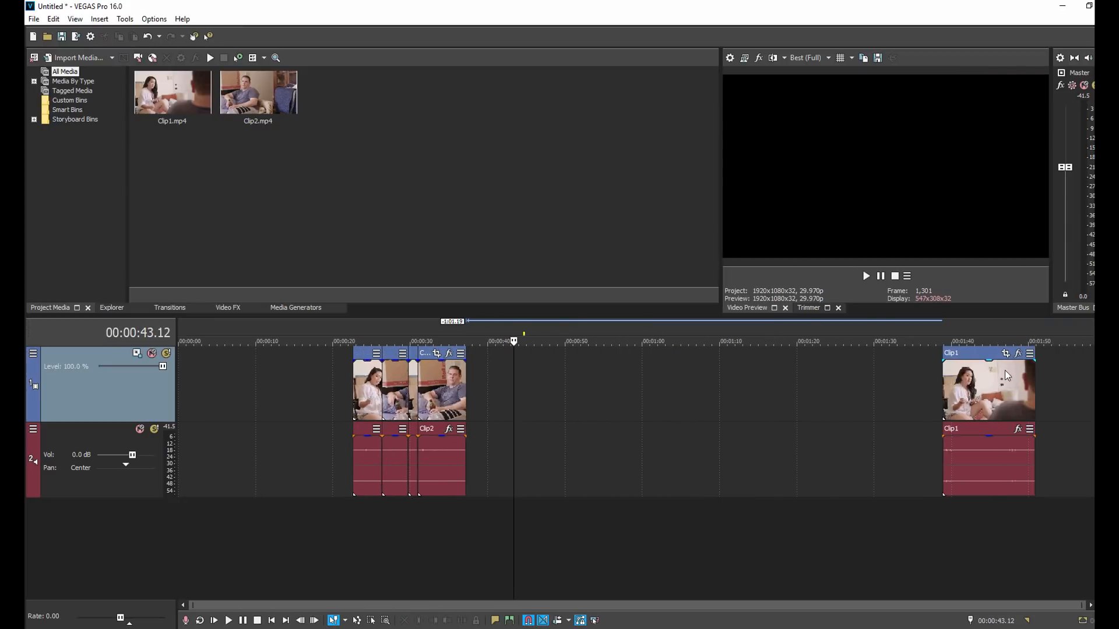
pyautogui.moveTo(980, 383); pyautogui.dragTo(533, 498)
pyautogui.click(521, 509)
pyautogui.scroll(2, 525, 512)
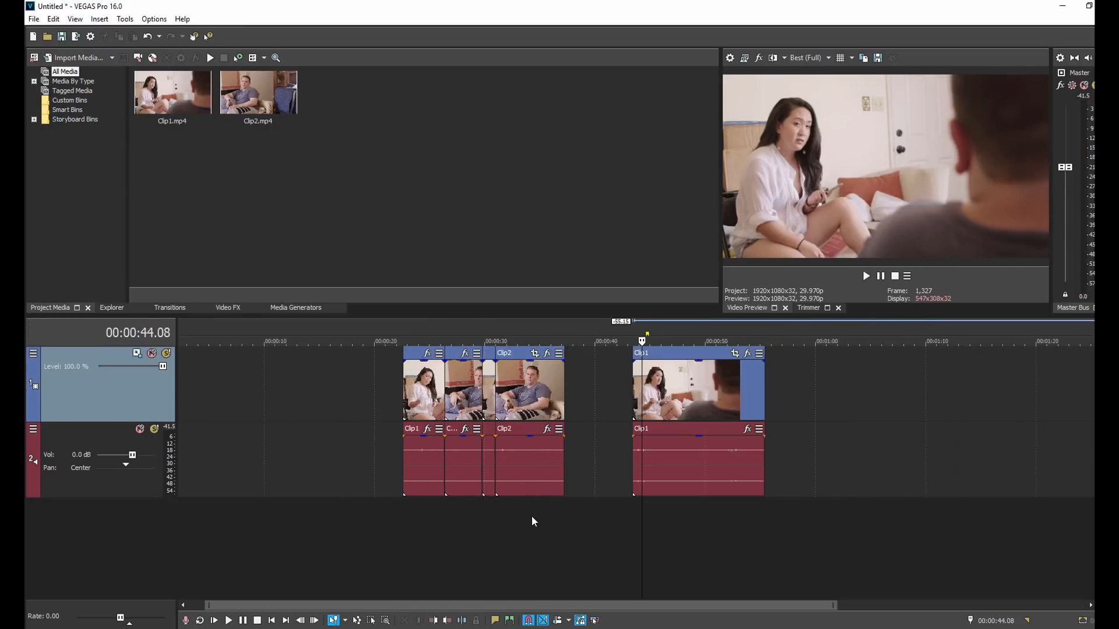
pyautogui.click(631, 513)
pyautogui.press('space')
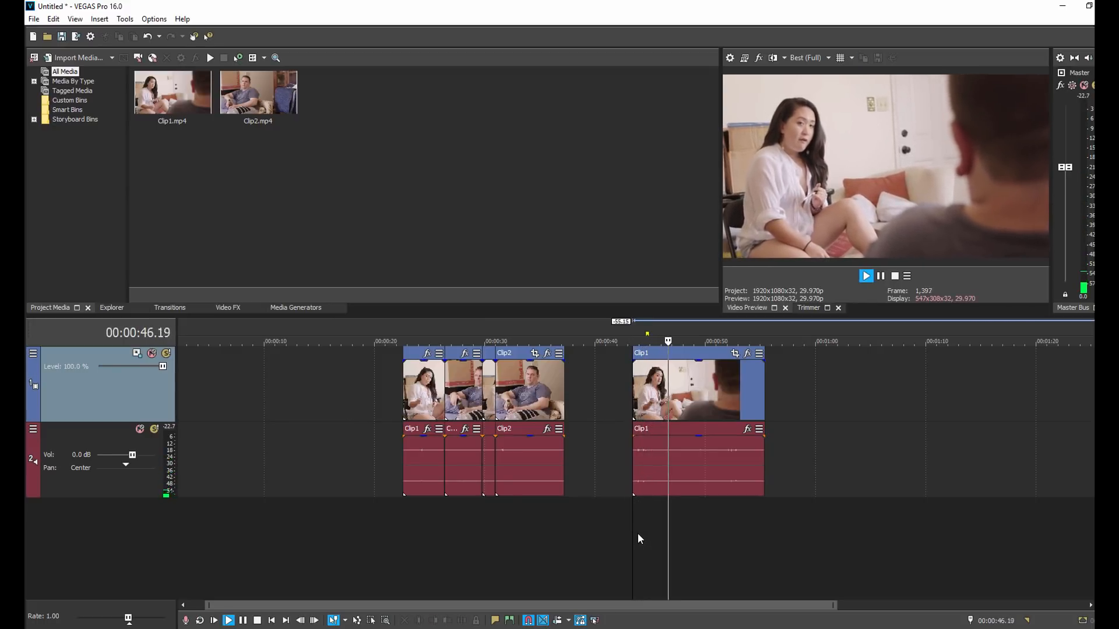
# Pause playback, step back to 00:00:47.29, trim Clip1's start to that point, and slide it flush against the end of Clip2.
pyautogui.press('Return')
pyautogui.press('Left')
pyautogui.press('Left')
pyautogui.press('Left')
pyautogui.press('Left')
pyautogui.press('Left')
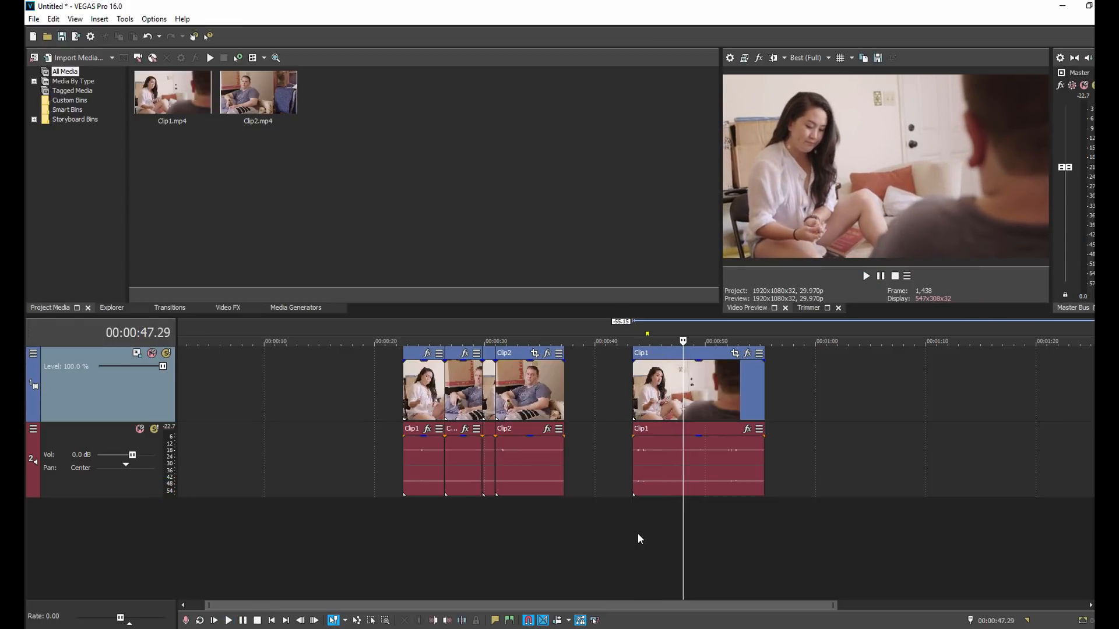
pyautogui.moveTo(631, 390); pyautogui.dragTo(612, 411)
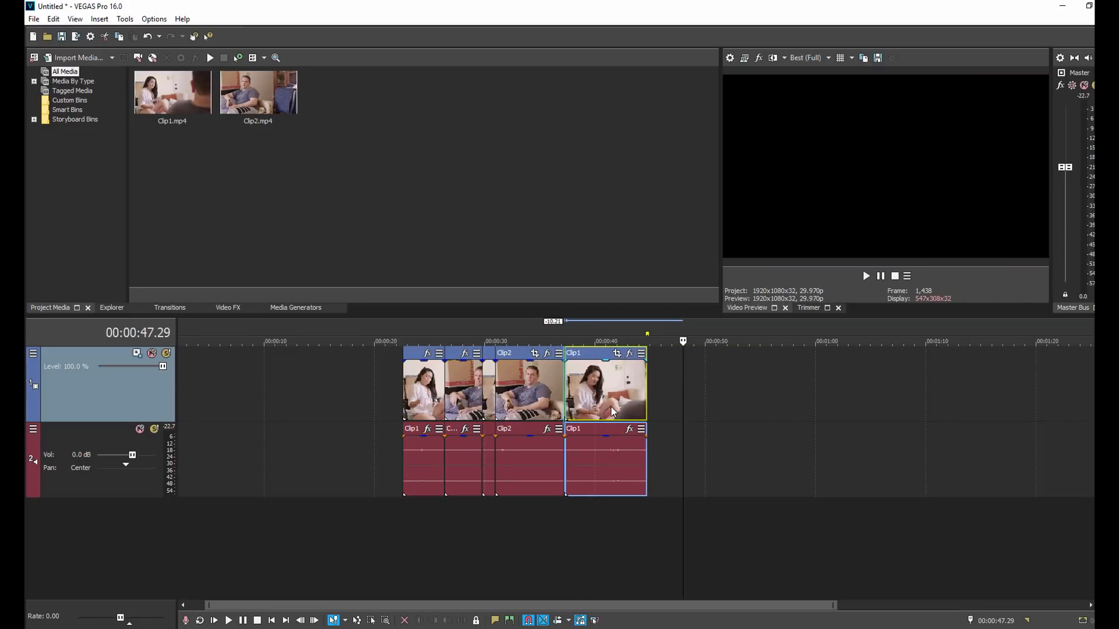
# Play the cut from Clip2 into the last Clip1 piece and trim that piece's end back to about 00:00:39.
pyautogui.click(553, 509)
pyautogui.press('space')
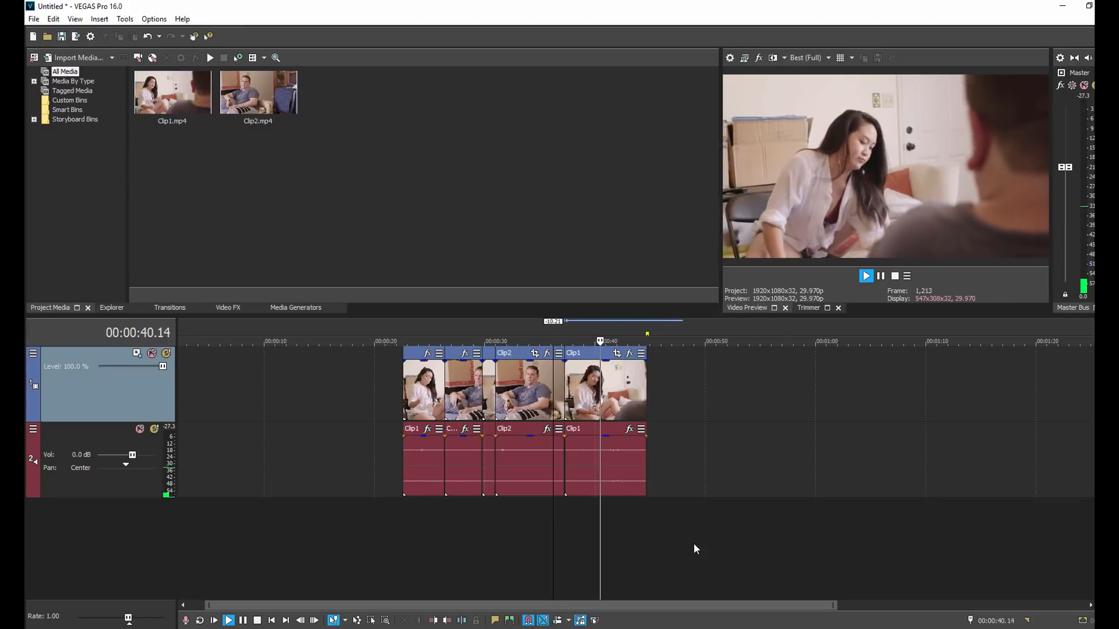
pyautogui.press('space')
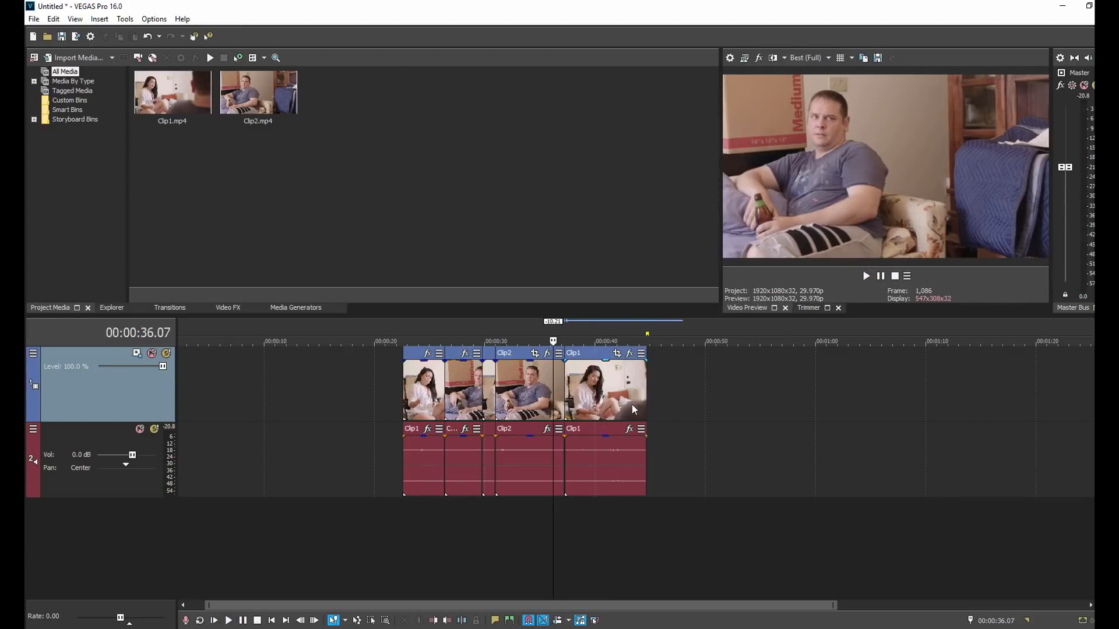
pyautogui.moveTo(645, 382); pyautogui.dragTo(586, 382)
# Play the whole edited dialogue sequence from the first clip's start at 00:00:22.18.
pyautogui.click(404, 509)
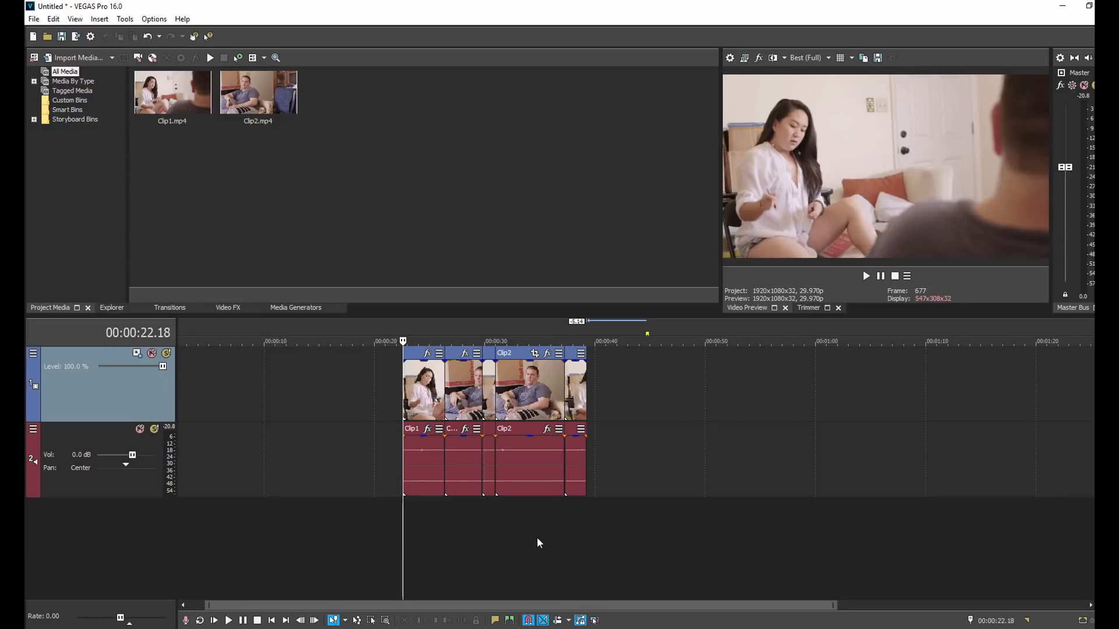
pyautogui.press('space')
pyautogui.scroll(-2, 690, 560)
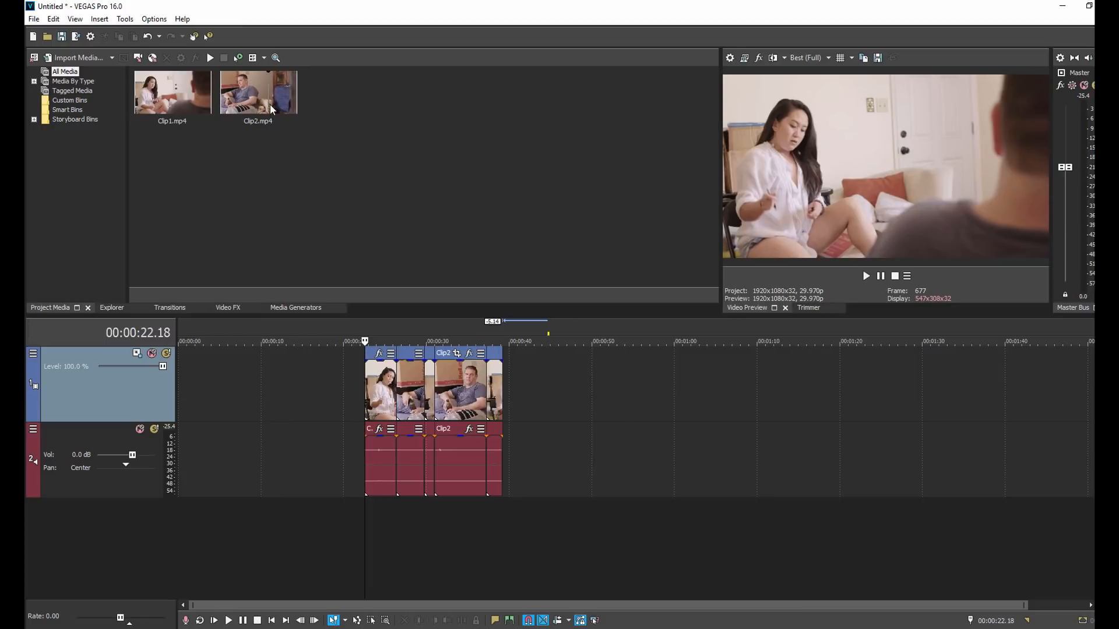
# Add Clip2.mp4 from the project media to the timeline again at about 00:00:43 and play it from about 00:01:05.
pyautogui.moveTo(267, 96); pyautogui.dragTo(537, 355)
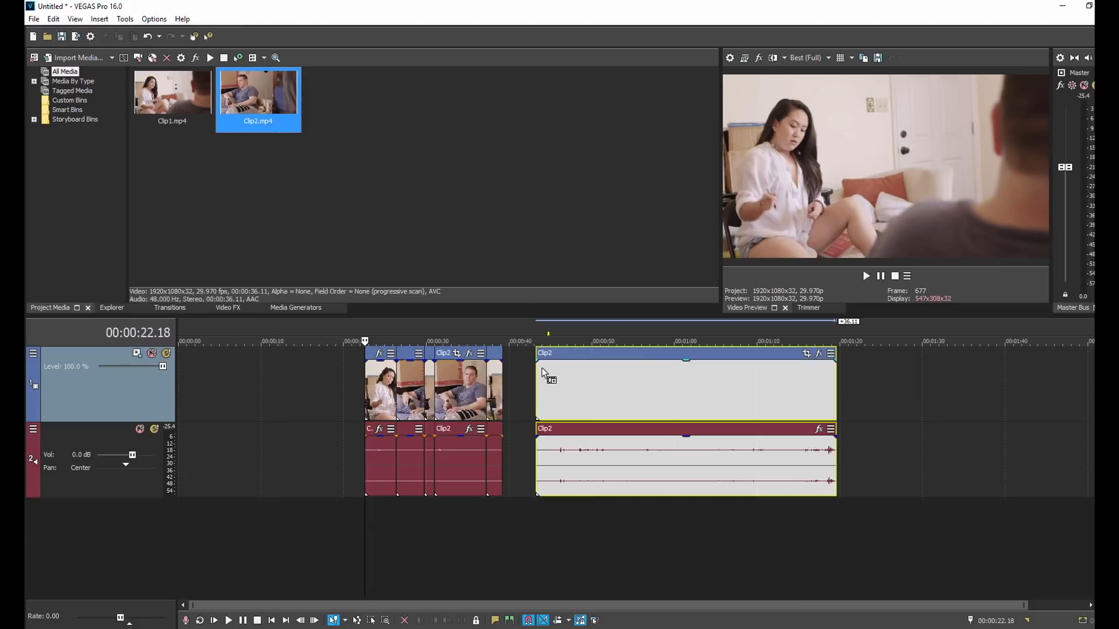
pyautogui.click(679, 506)
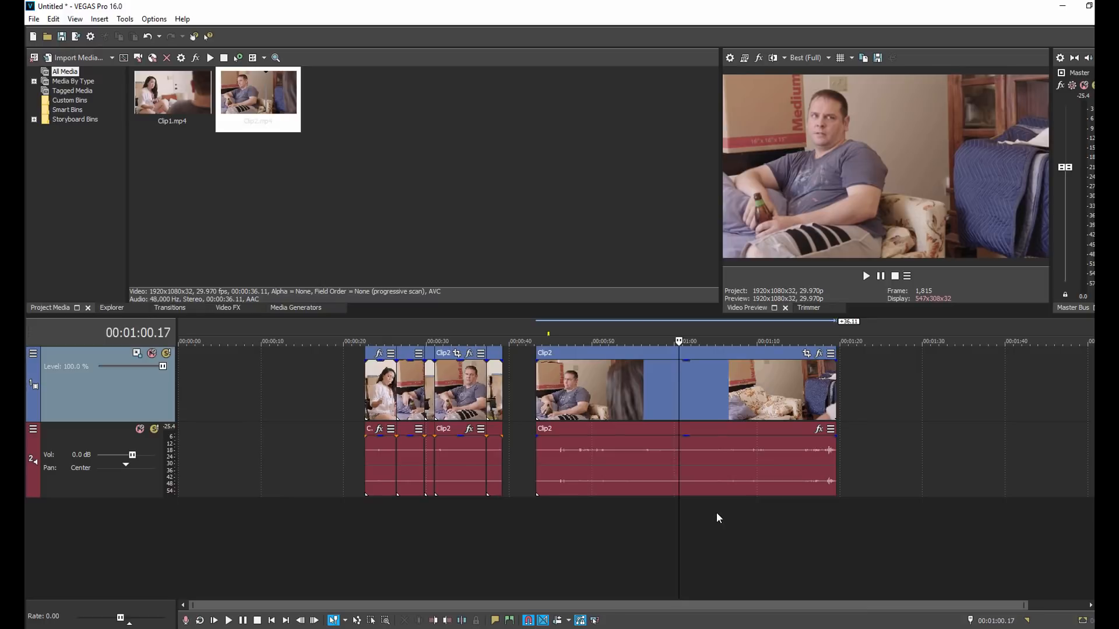
pyautogui.click(715, 512)
pyautogui.press('space')
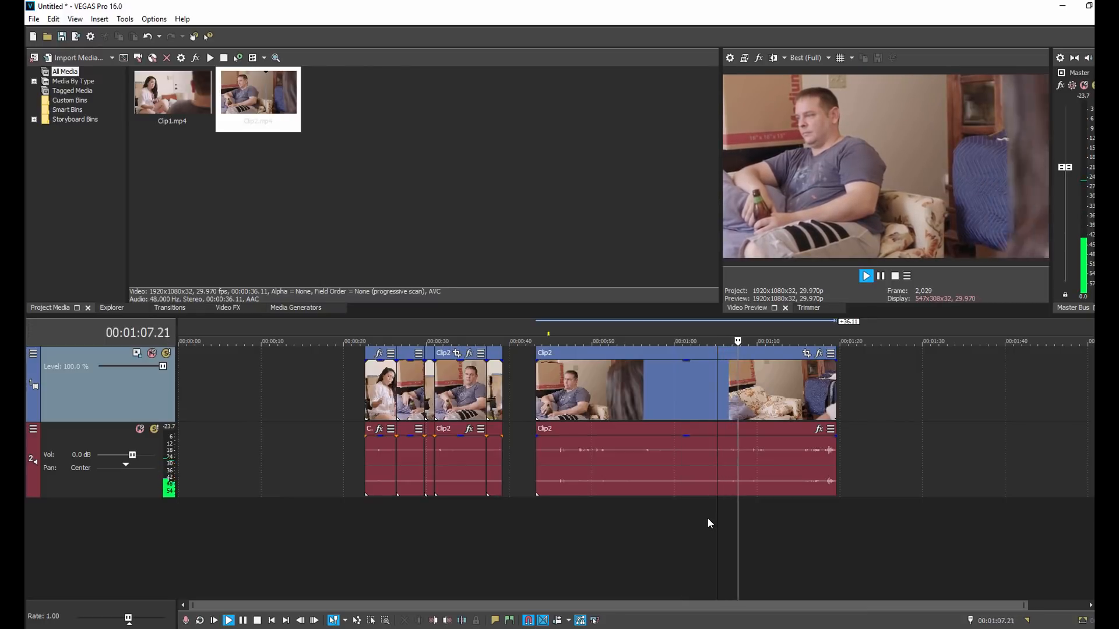
# Trim the newly added Clip2's start to 00:01:05.05 and slide it flush against the end of the last Clip1 piece.
pyautogui.press('space')
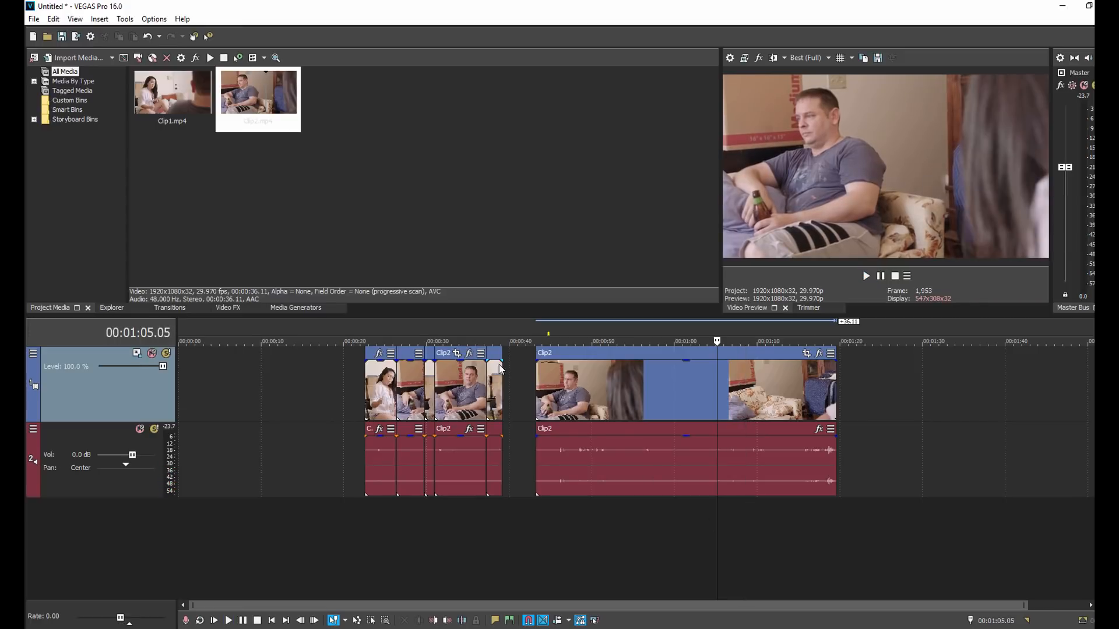
pyautogui.moveTo(537, 391); pyautogui.dragTo(715, 391)
pyautogui.moveTo(784, 381); pyautogui.dragTo(575, 376)
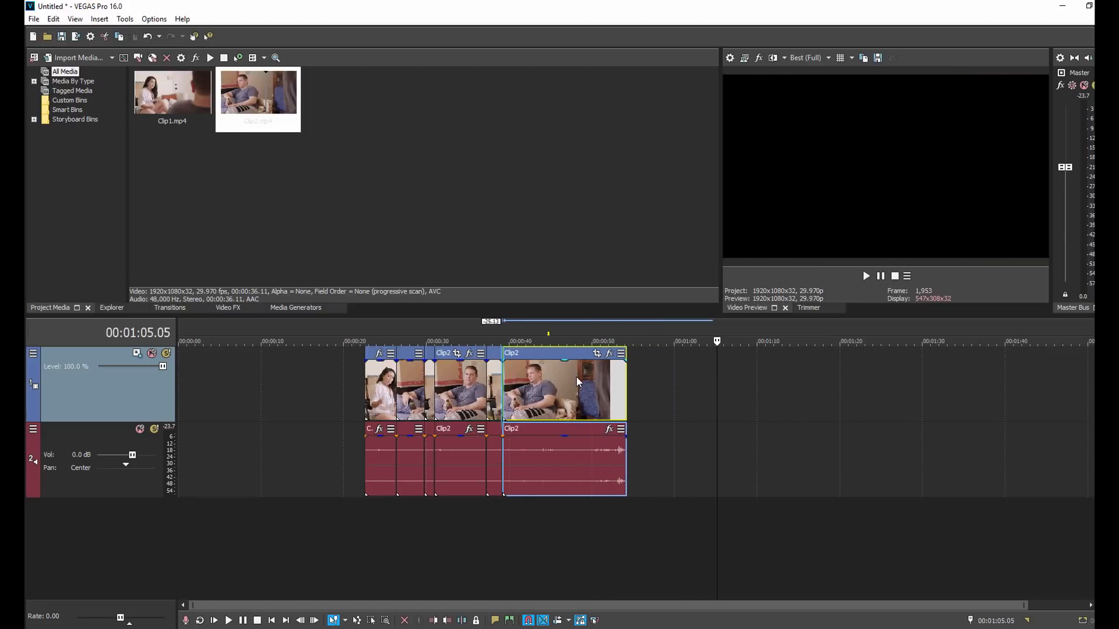
# Play the cut from the last Clip1 piece into Clip2 and trim that Clip2's end back to 00:00:48.29.
pyautogui.click(494, 522)
pyautogui.press('space')
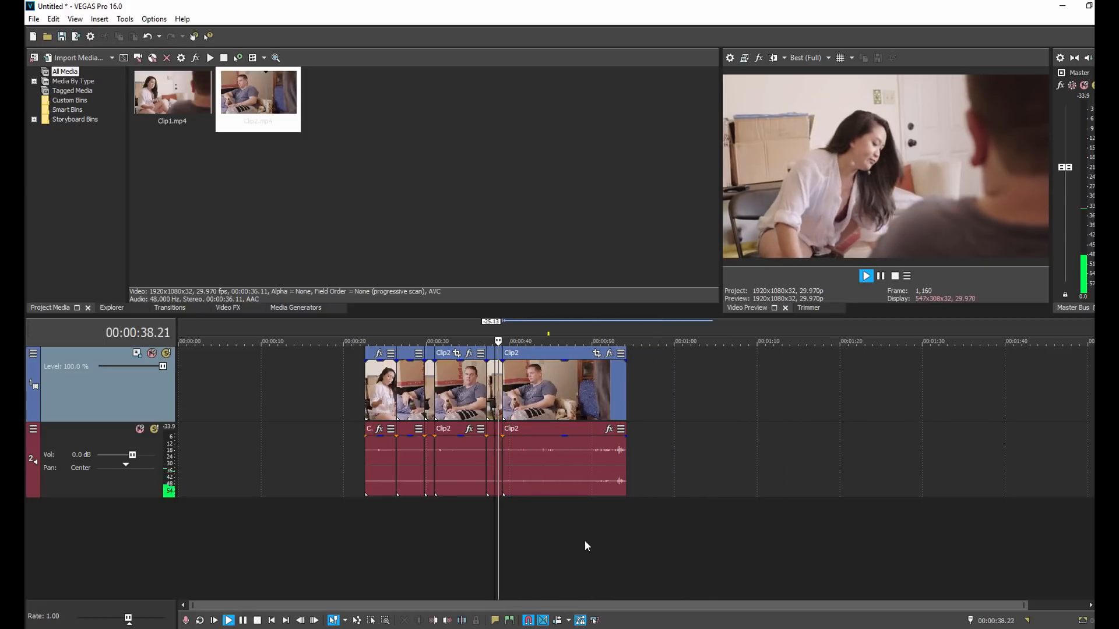
pyautogui.scroll(2, 585, 540)
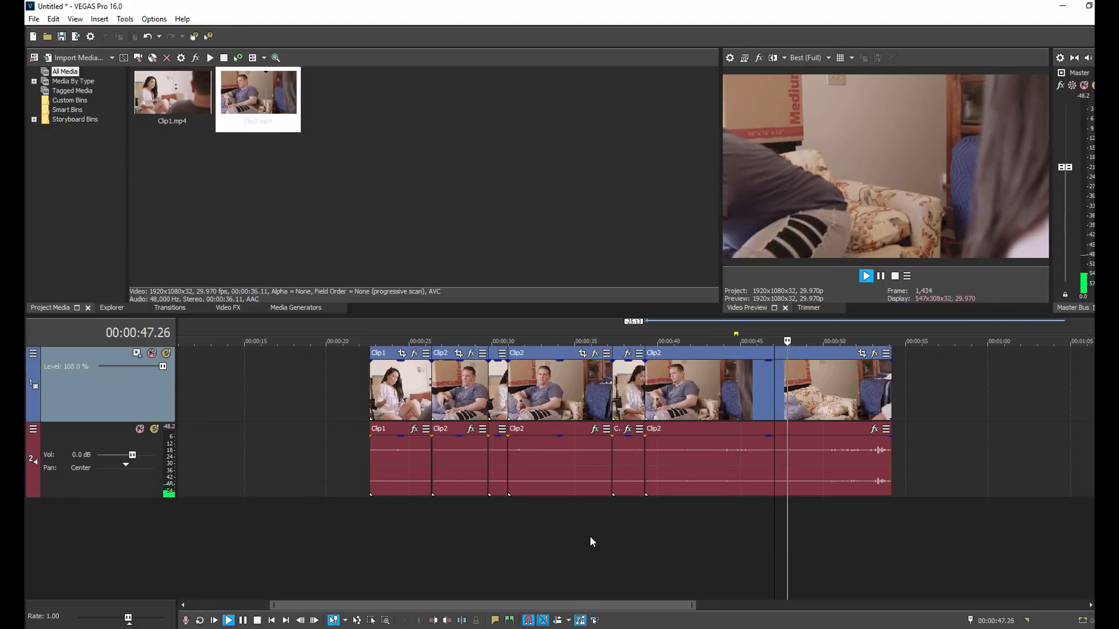
pyautogui.press('Return')
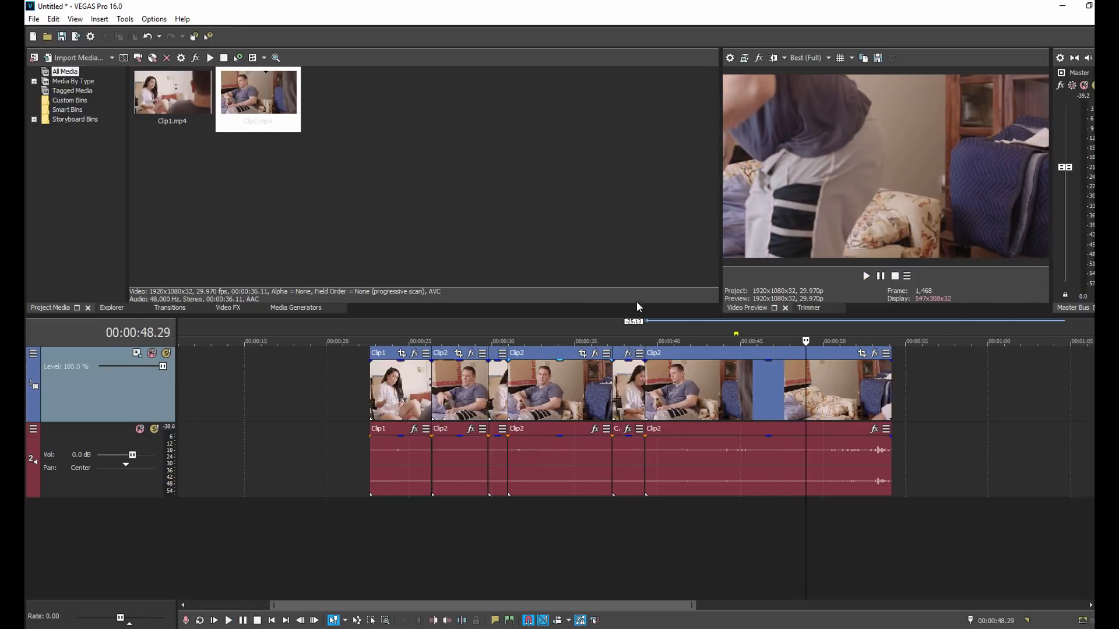
pyautogui.moveTo(886, 402); pyautogui.dragTo(809, 391)
# Play the edited dialogue from the first Clip1's start through the beginning of the final Clip2, then stop playback.
pyautogui.click(369, 536)
pyautogui.press('space')
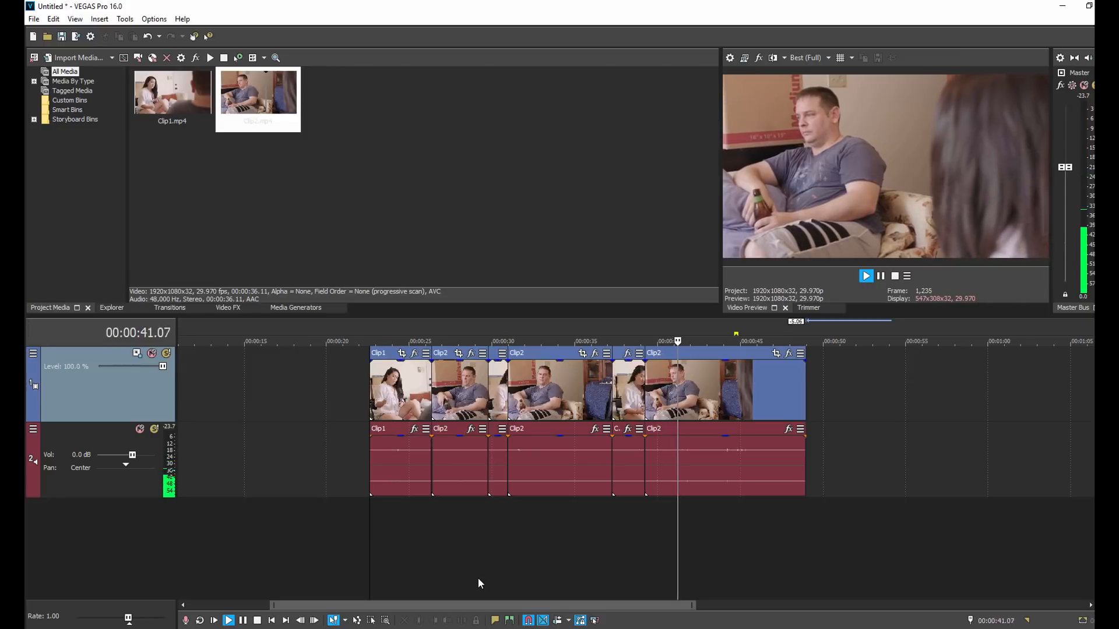
pyautogui.press('space')
# Extend the last Clip1 piece's end to about 00:00:40 and place the final Clip2 flush against it.
pyautogui.click(623, 520)
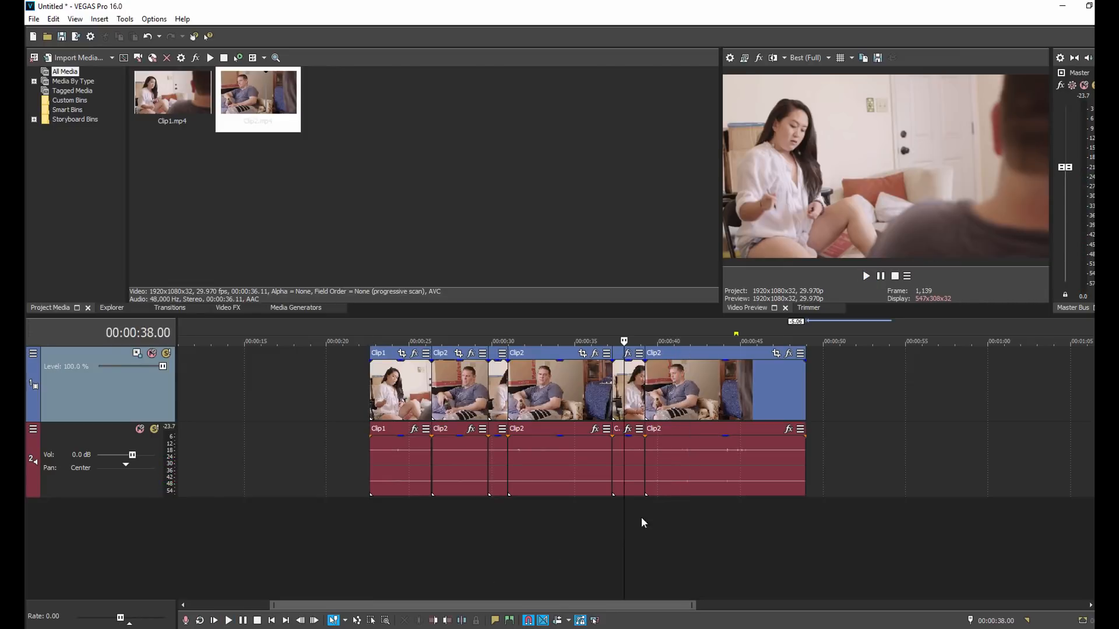
pyautogui.moveTo(714, 379); pyautogui.dragTo(780, 380)
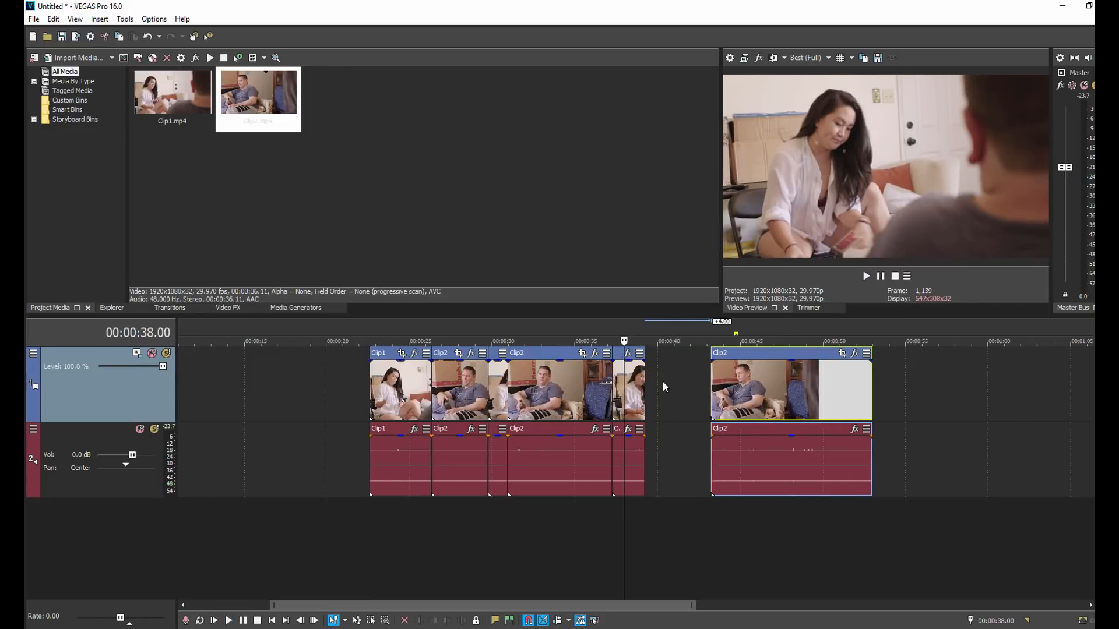
pyautogui.moveTo(645, 382); pyautogui.dragTo(665, 383)
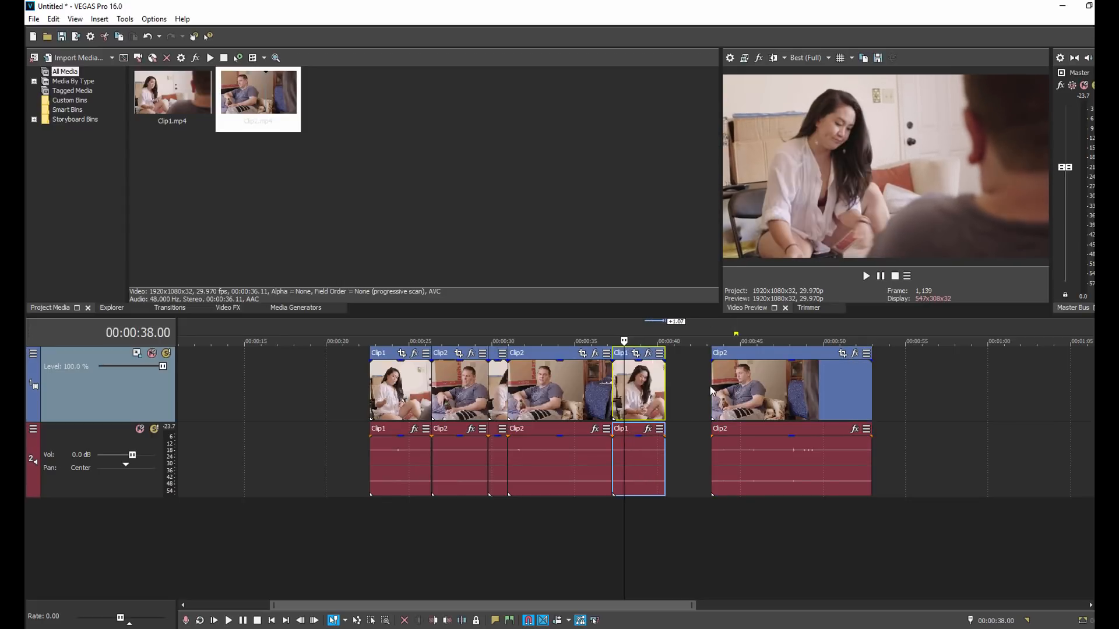
pyautogui.moveTo(762, 387); pyautogui.dragTo(720, 386)
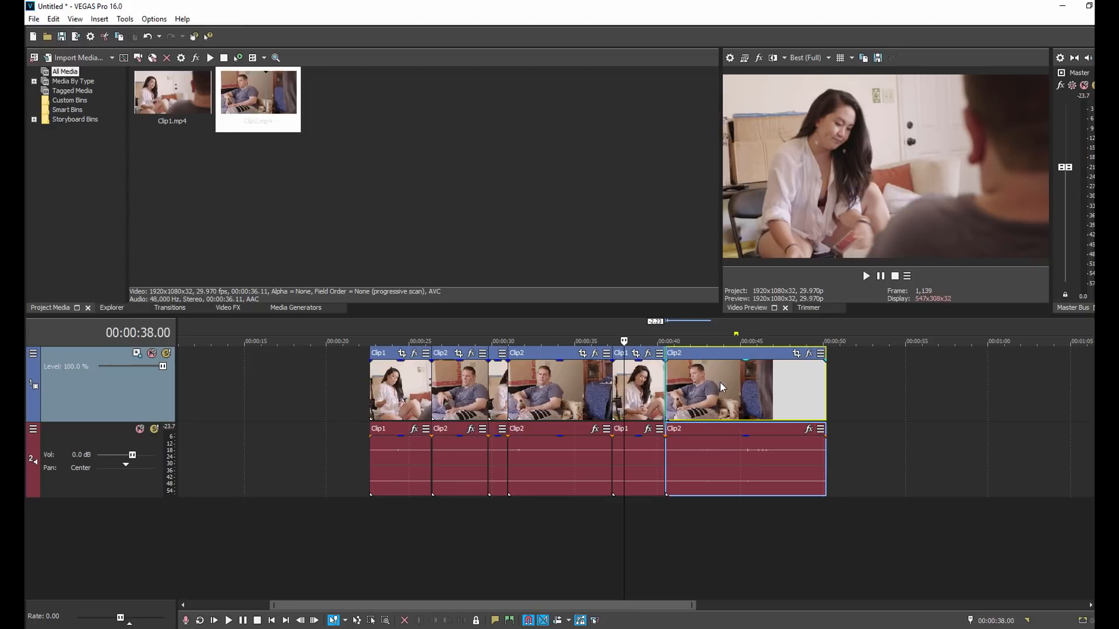
# Play the reworked cut from the extended Clip1 piece into the final Clip2 and stop playback.
pyautogui.click(633, 515)
pyautogui.press('space')
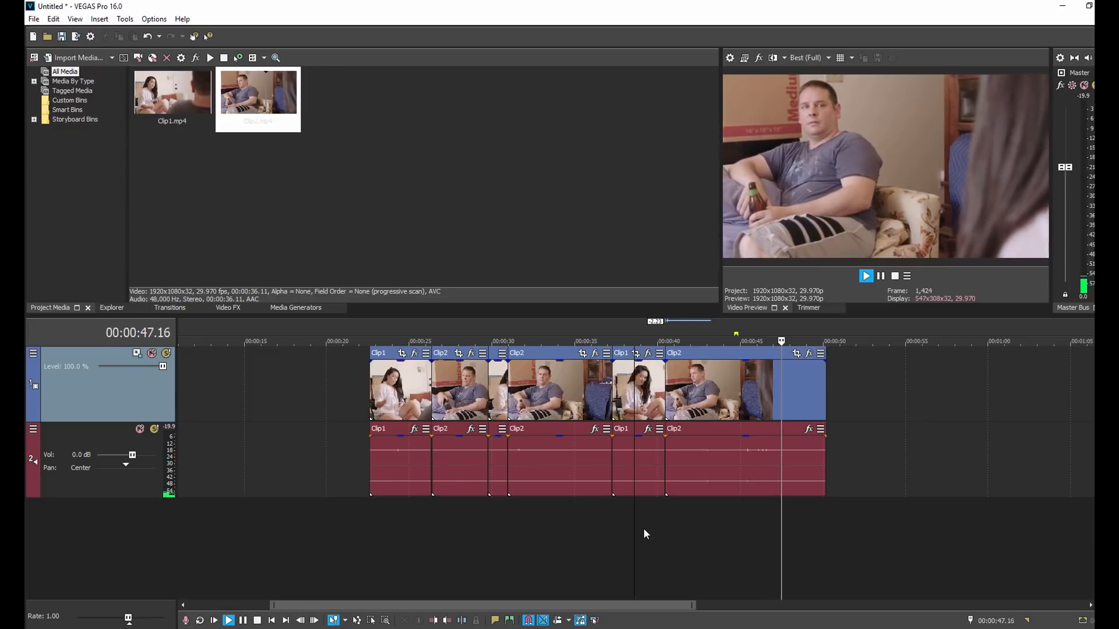
pyautogui.press('space')
# Play the sequence from 00:00:23.24, raising the audio track's volume to 8.3 dB and raising the master output level.
pyautogui.click(369, 515)
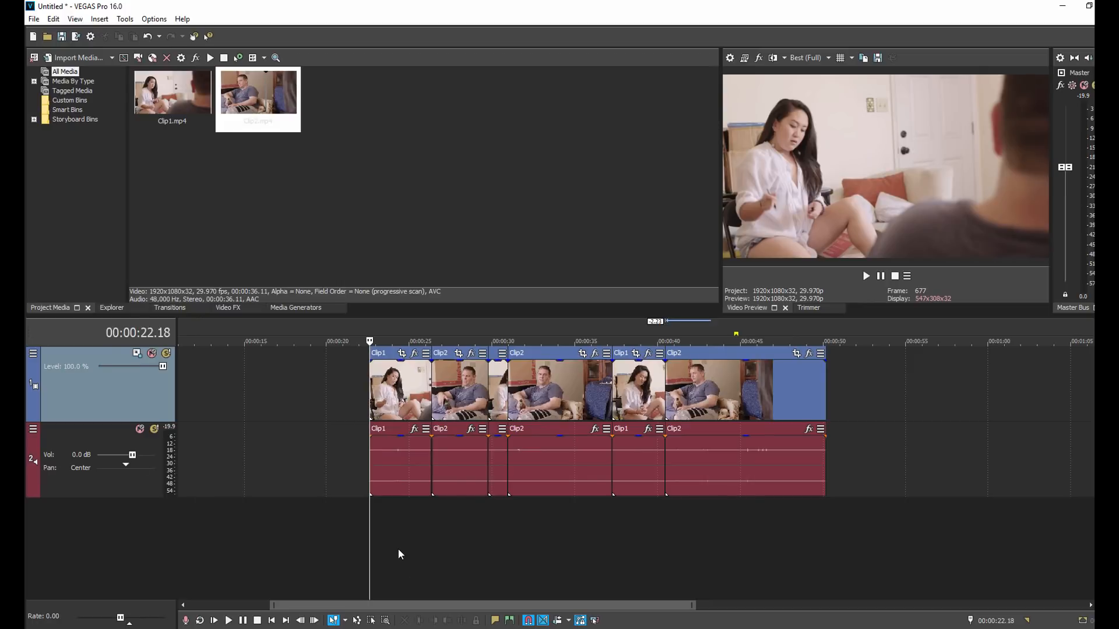
pyautogui.click(389, 533)
pyautogui.press('space')
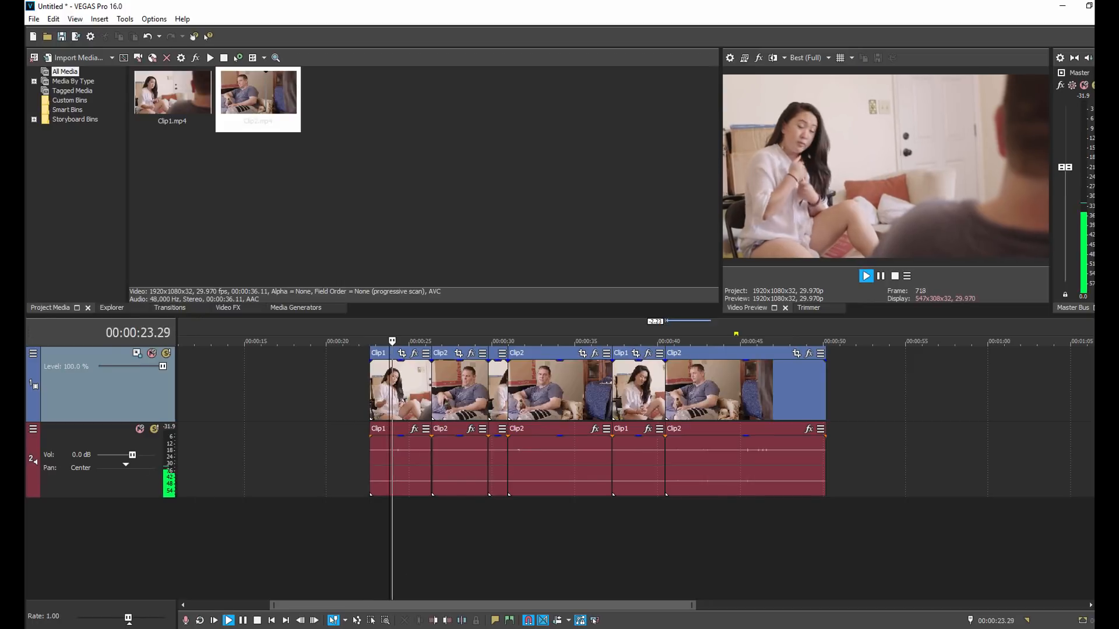
pyautogui.moveTo(132, 454); pyautogui.dragTo(149, 456)
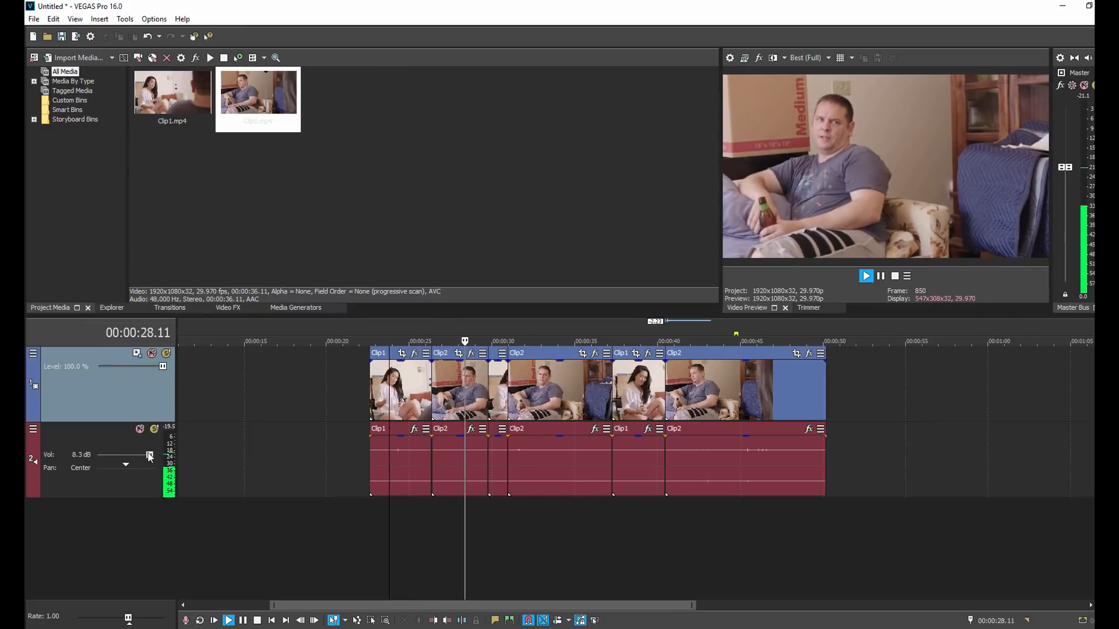
pyautogui.moveTo(1064, 167); pyautogui.dragTo(1063, 130)
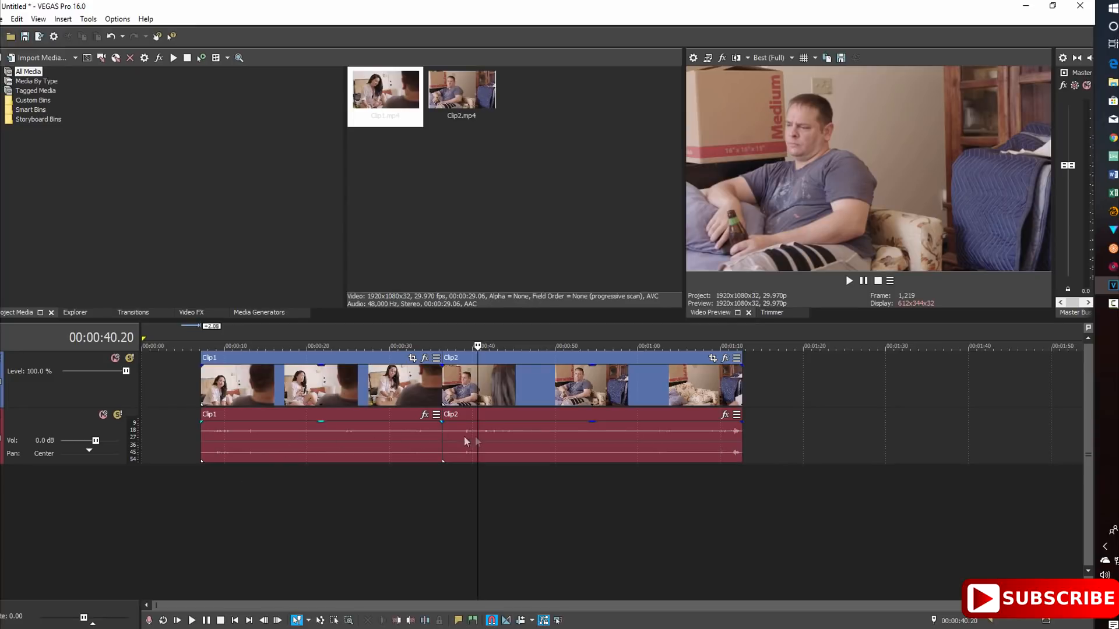
# Enlarge the audio track's height and normalize the Clip1 and Clip2 audio events together.
pyautogui.scroll(-2, 516, 467)
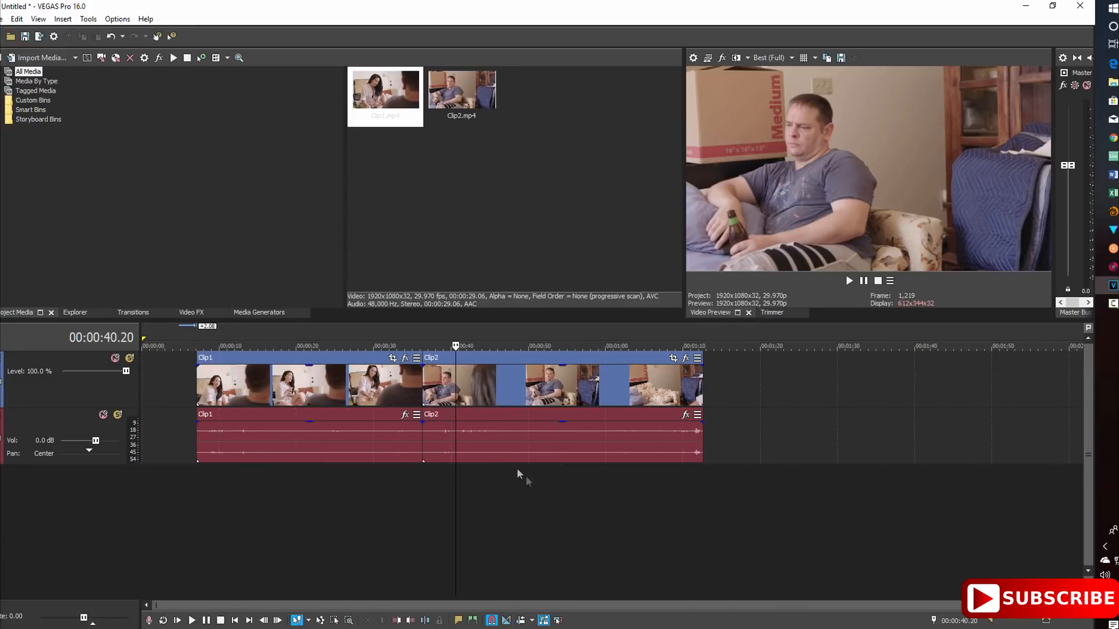
pyautogui.moveTo(422, 460); pyautogui.dragTo(423, 491)
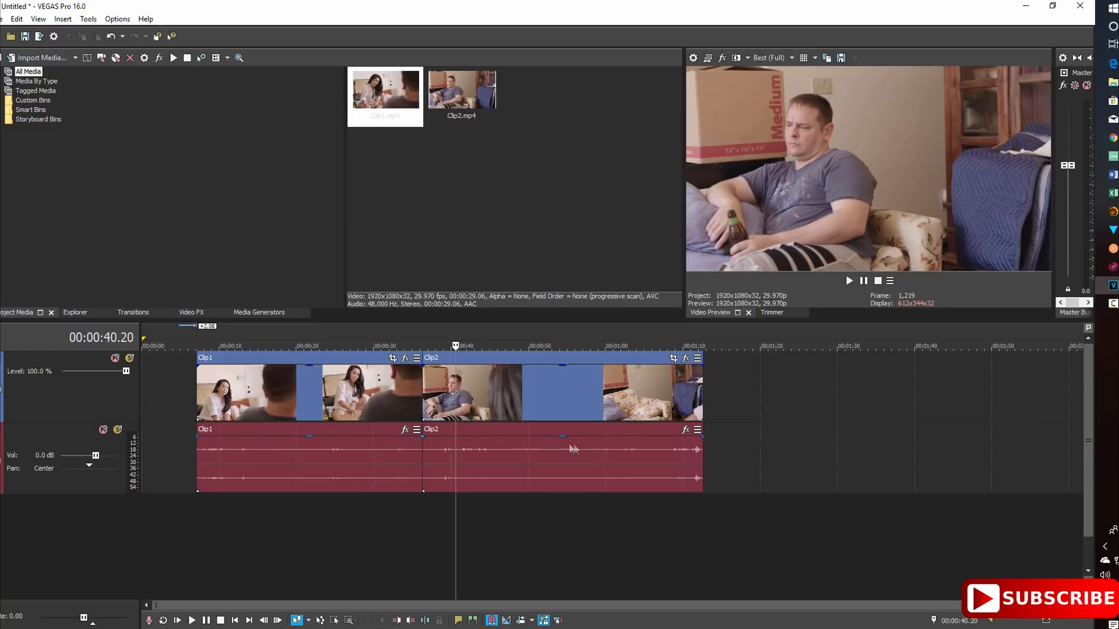
pyautogui.click(341, 458)
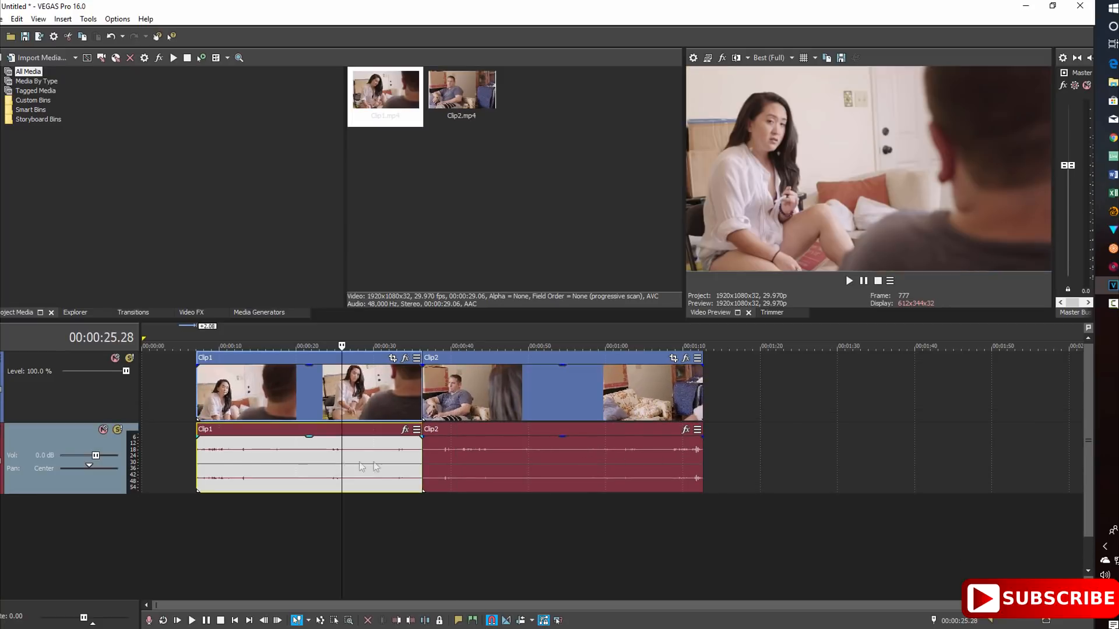
pyautogui.keyDown('ctrl'); pyautogui.click(532, 458); pyautogui.keyUp('ctrl')
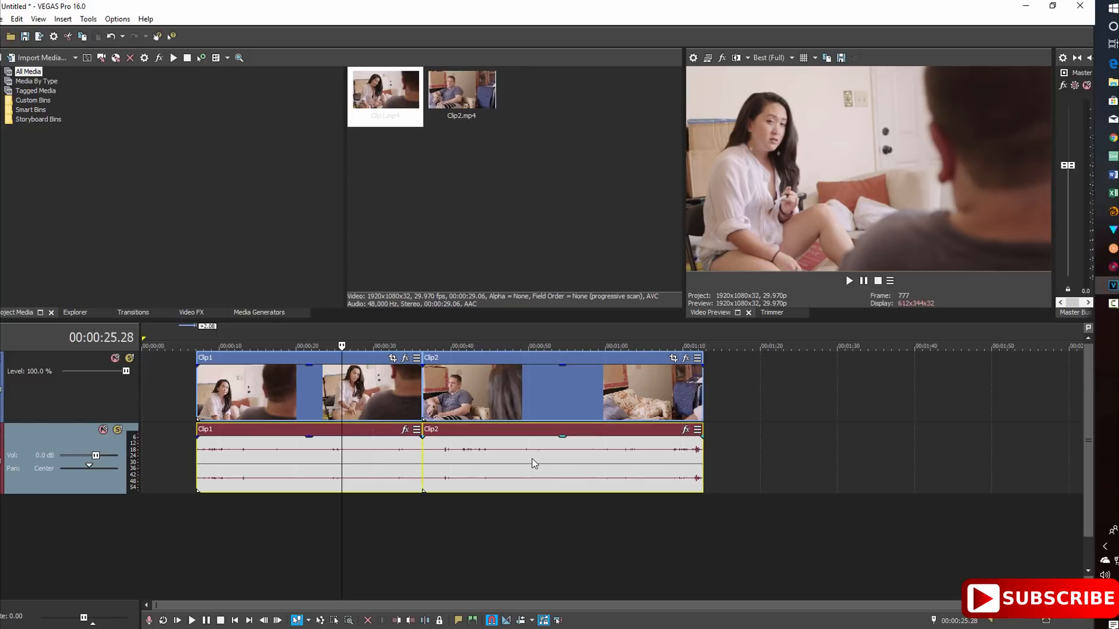
pyautogui.rightClick(286, 464)
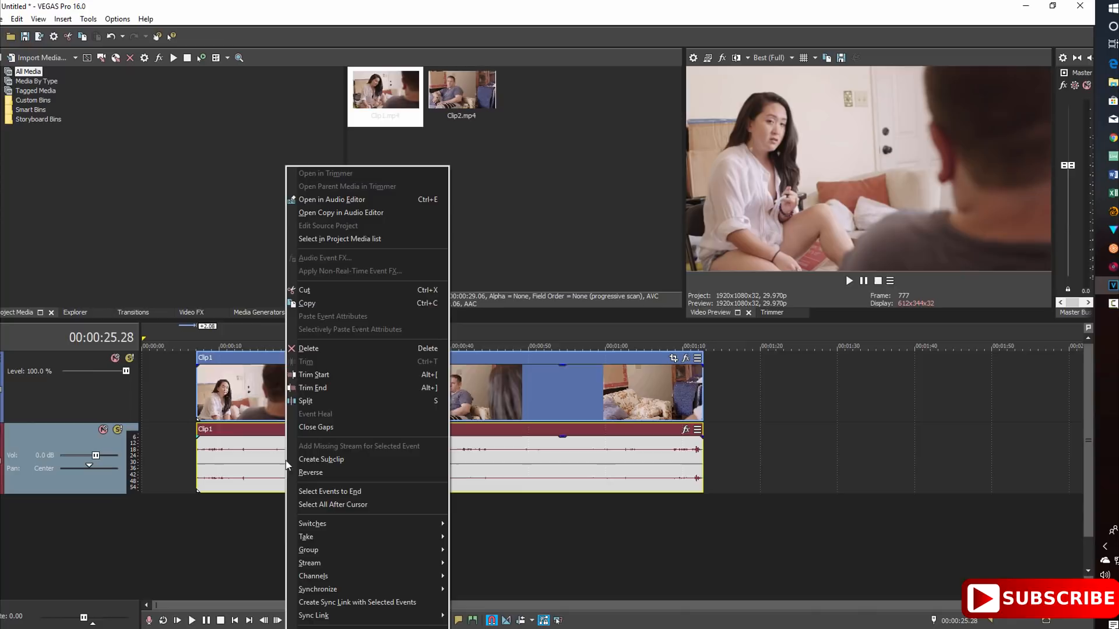
pyautogui.moveTo(346, 527)
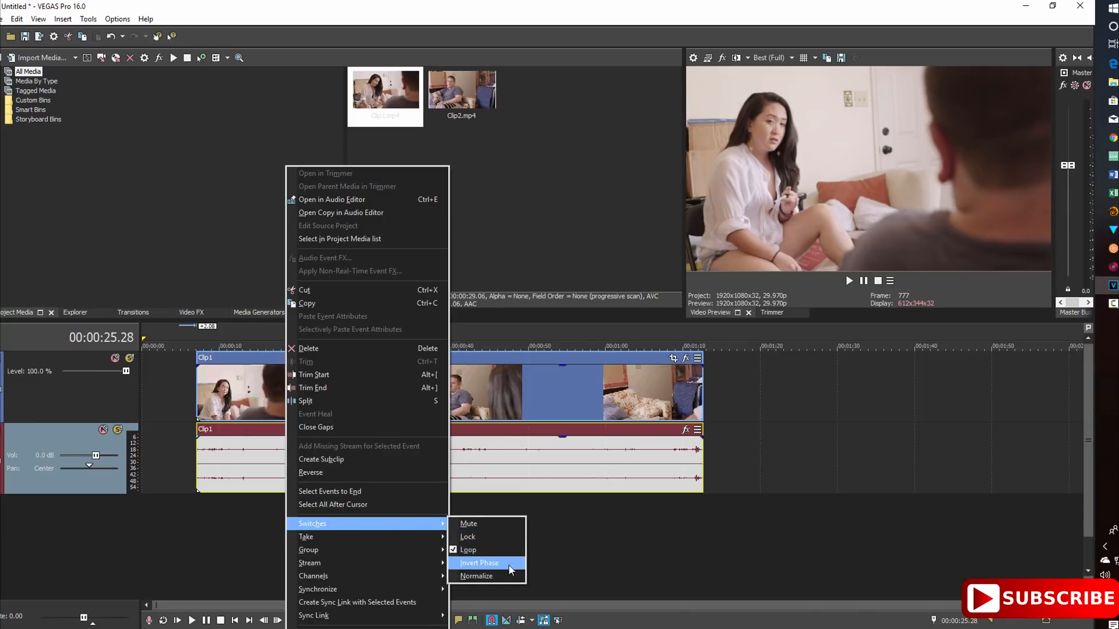
pyautogui.click(502, 579)
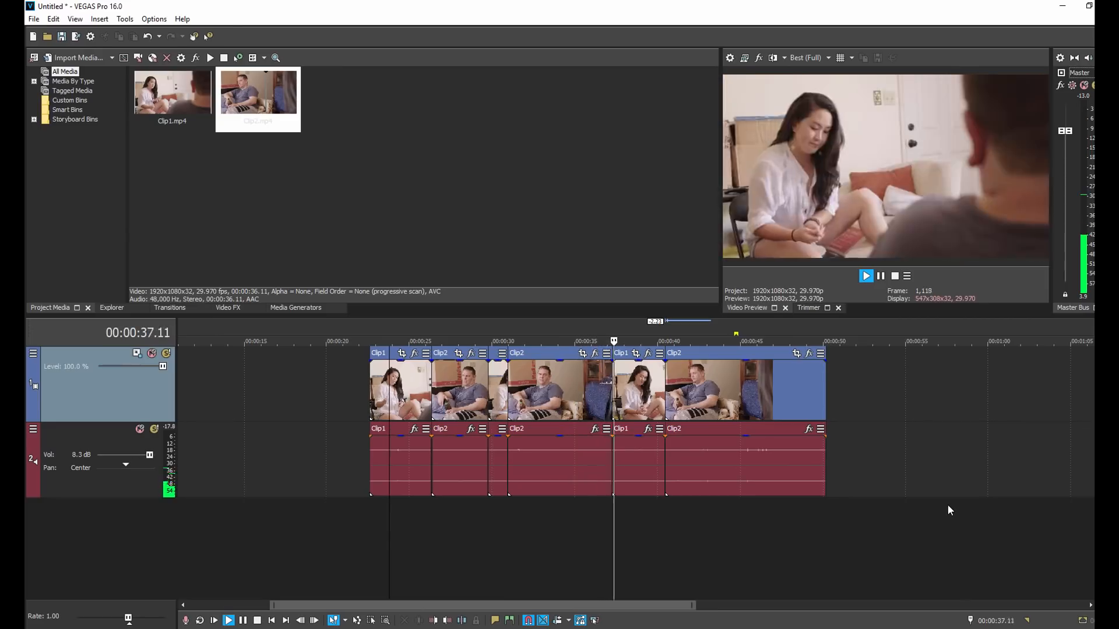
pyautogui.press('space')
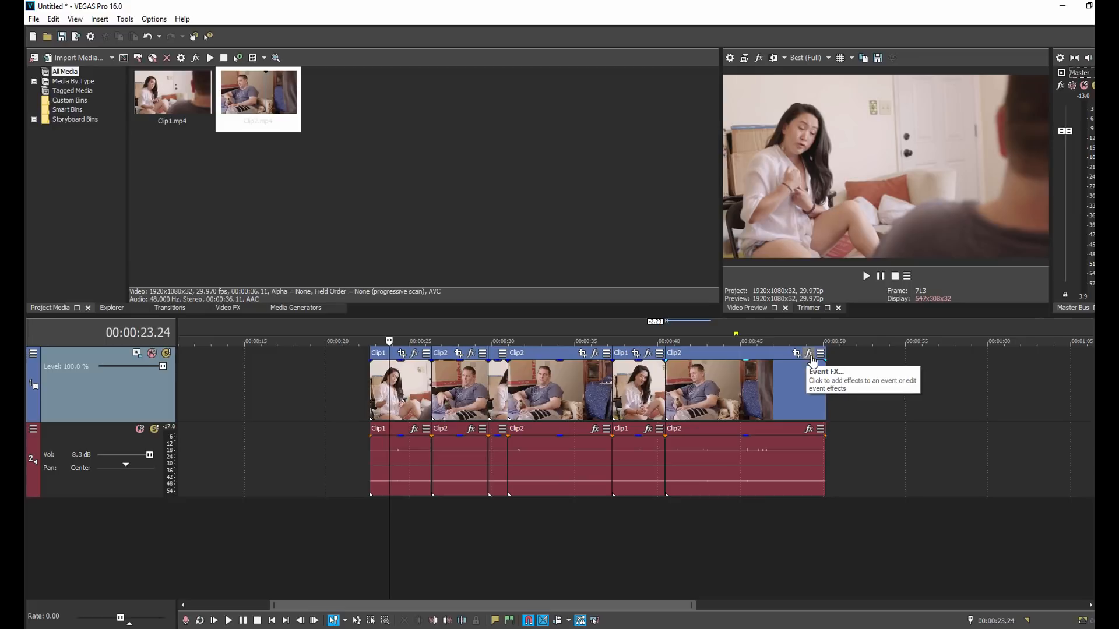
pyautogui.click(807, 354)
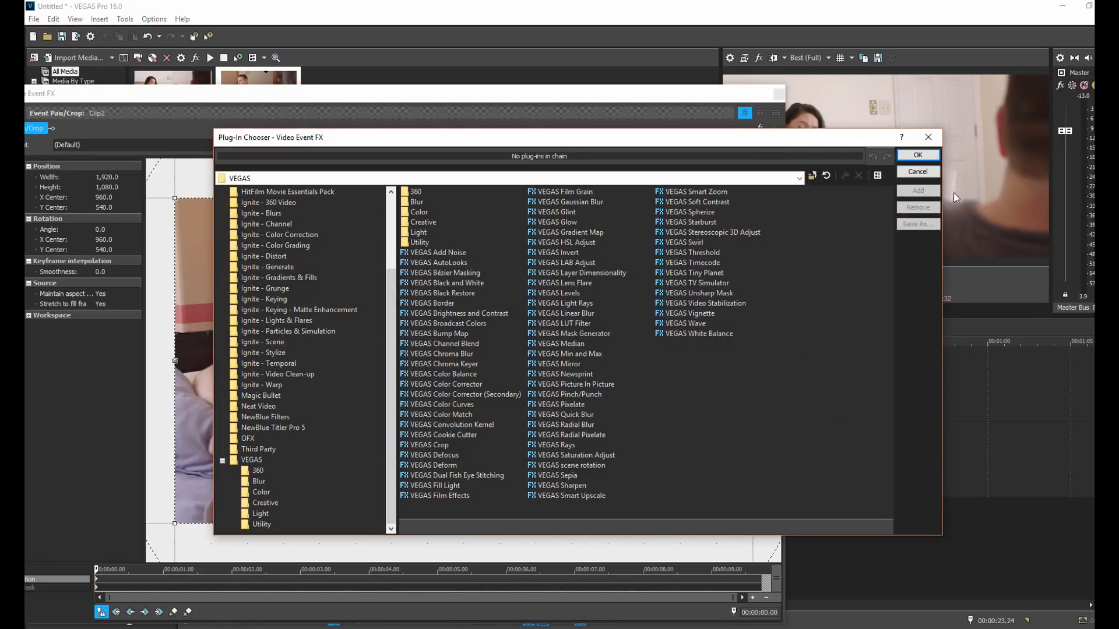
pyautogui.click(918, 172)
pyautogui.click(779, 94)
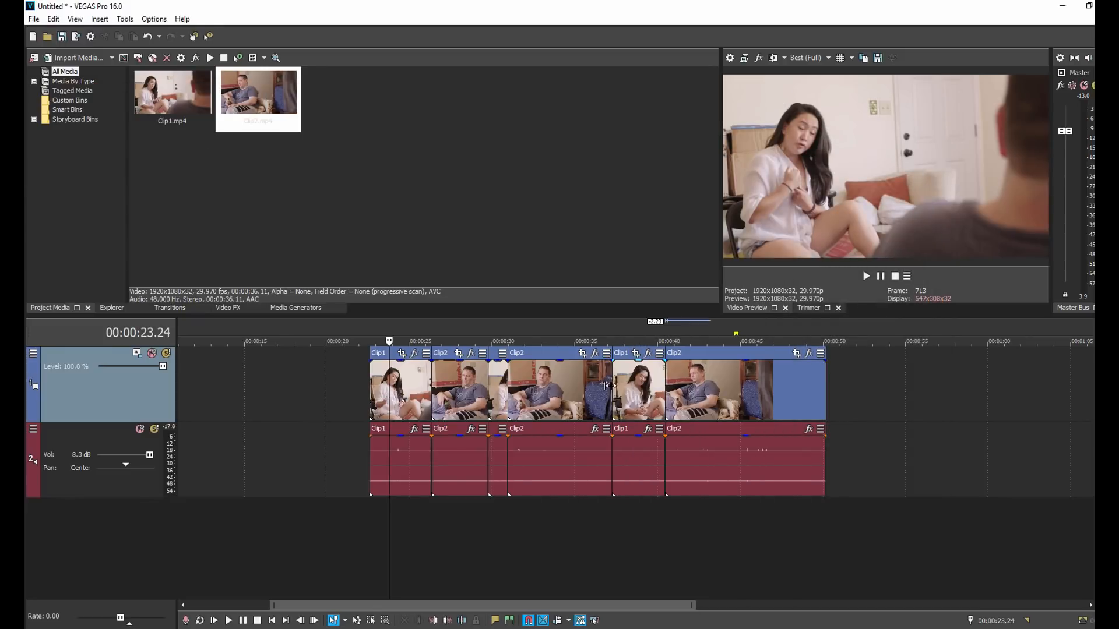
# Add the VEGAS Black and White effect to the first Clip1 event and close its effect settings.
pyautogui.click(414, 356)
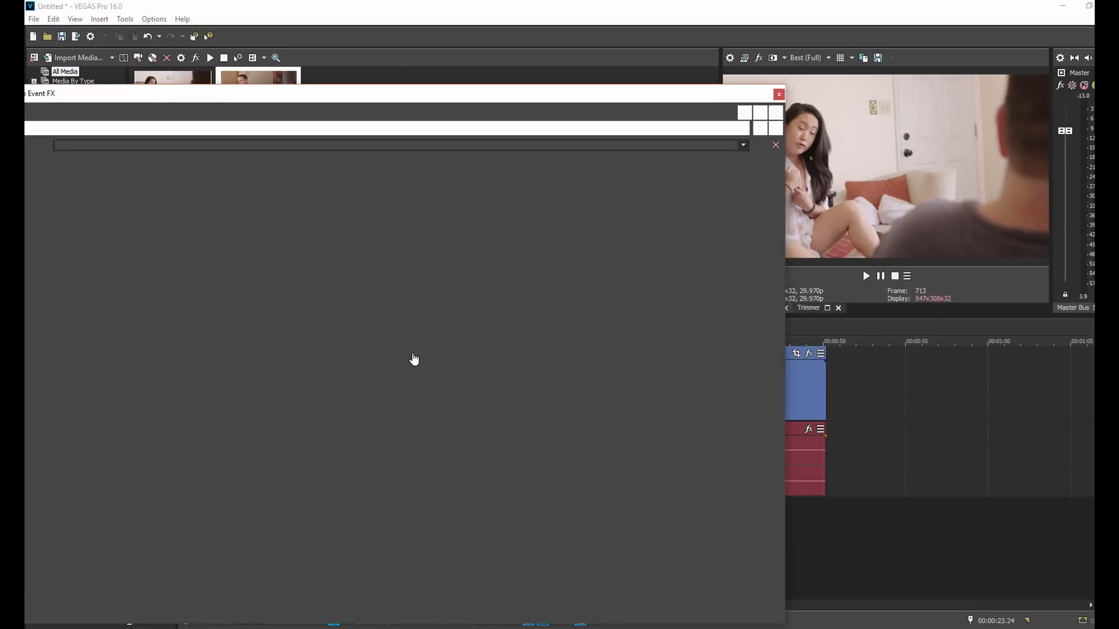
pyautogui.click(462, 283)
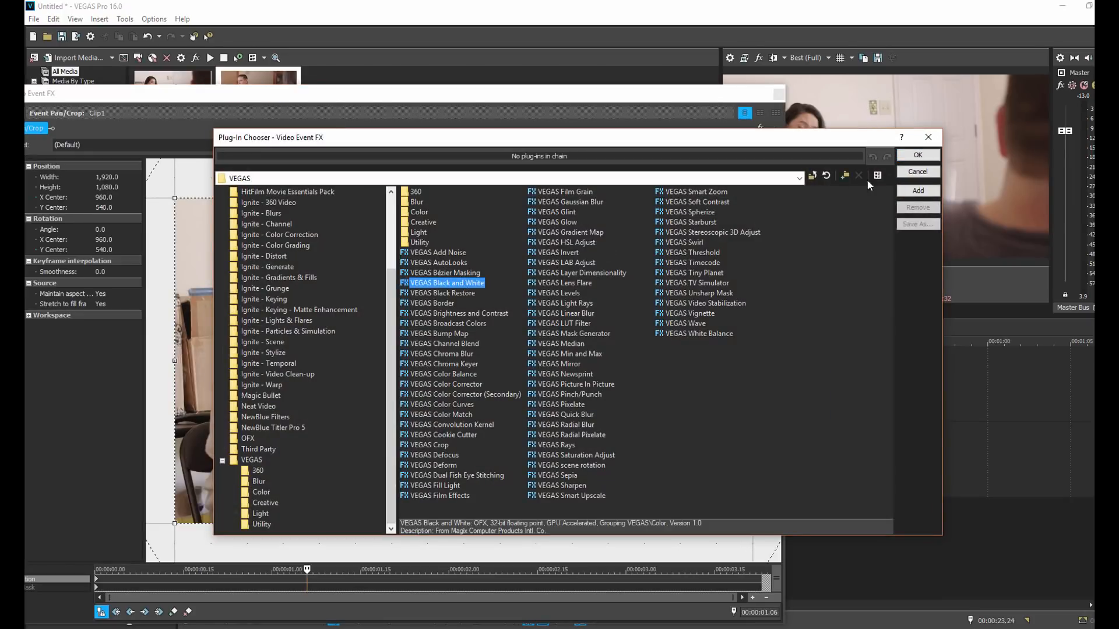
pyautogui.click(917, 191)
pyautogui.click(918, 155)
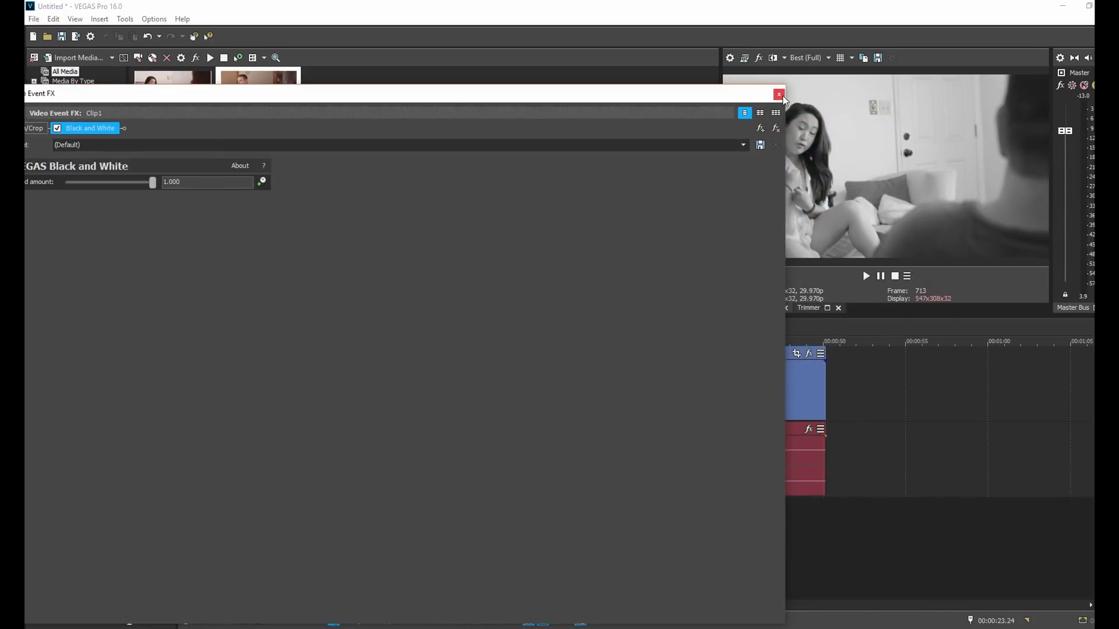
pyautogui.click(779, 94)
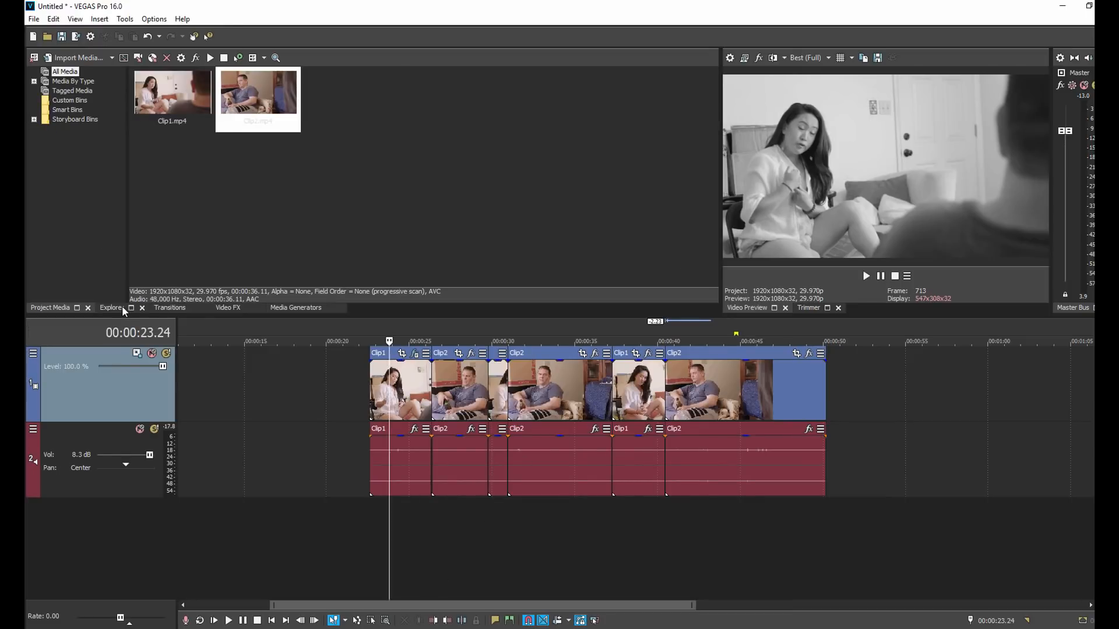
# Look through the available video effects, transitions, file explorer and media generators, and return to the project media.
pyautogui.click(225, 310)
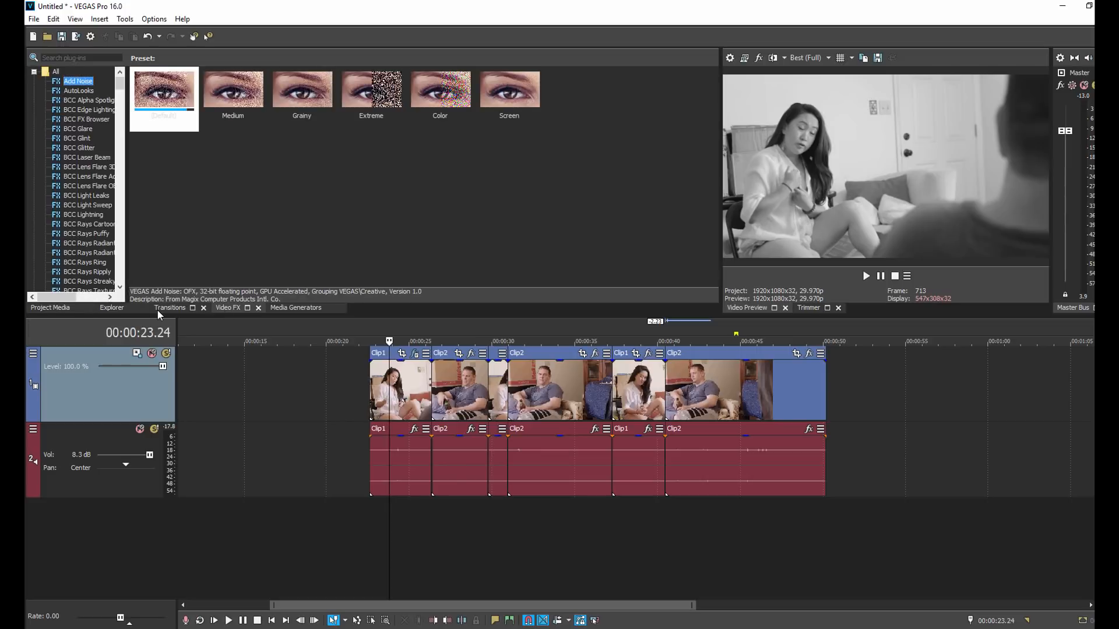
pyautogui.click(162, 310)
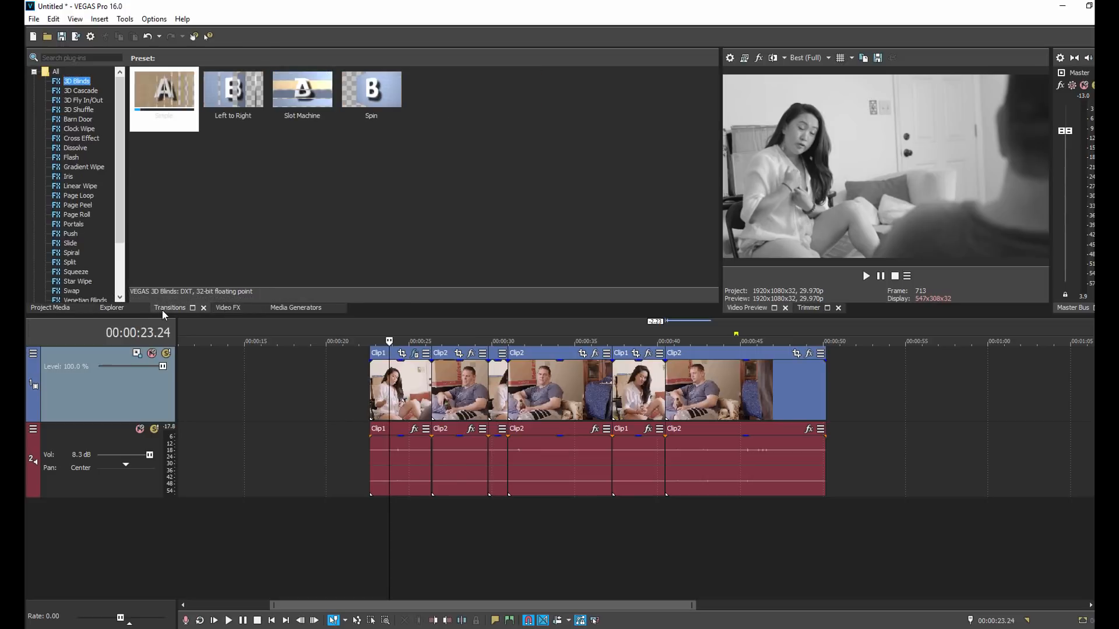
pyautogui.click(118, 309)
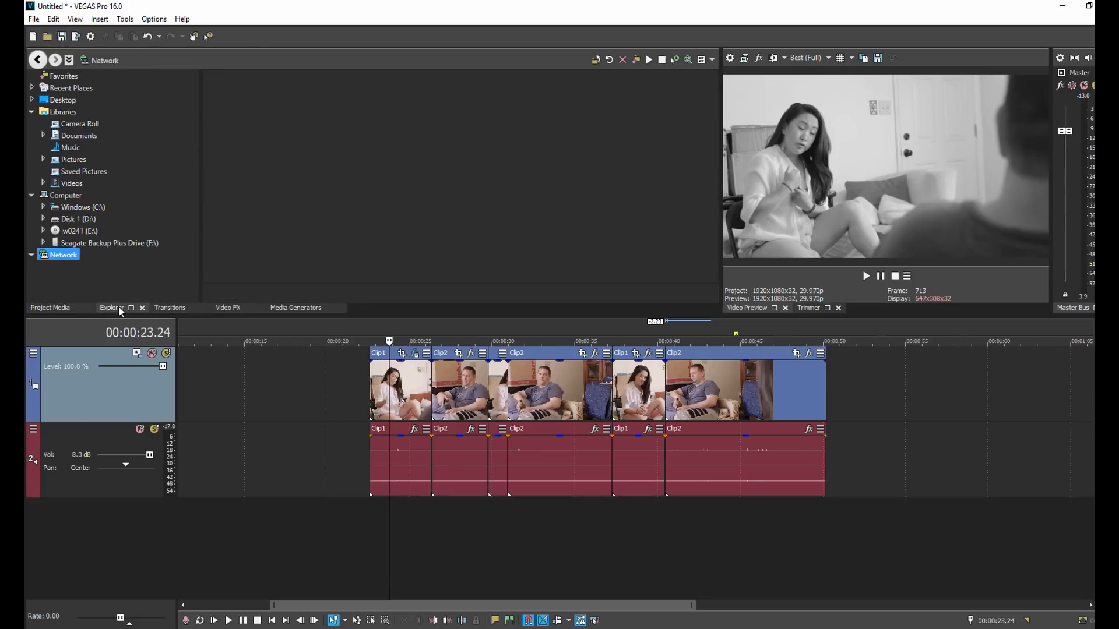
pyautogui.click(63, 309)
pyautogui.click(277, 309)
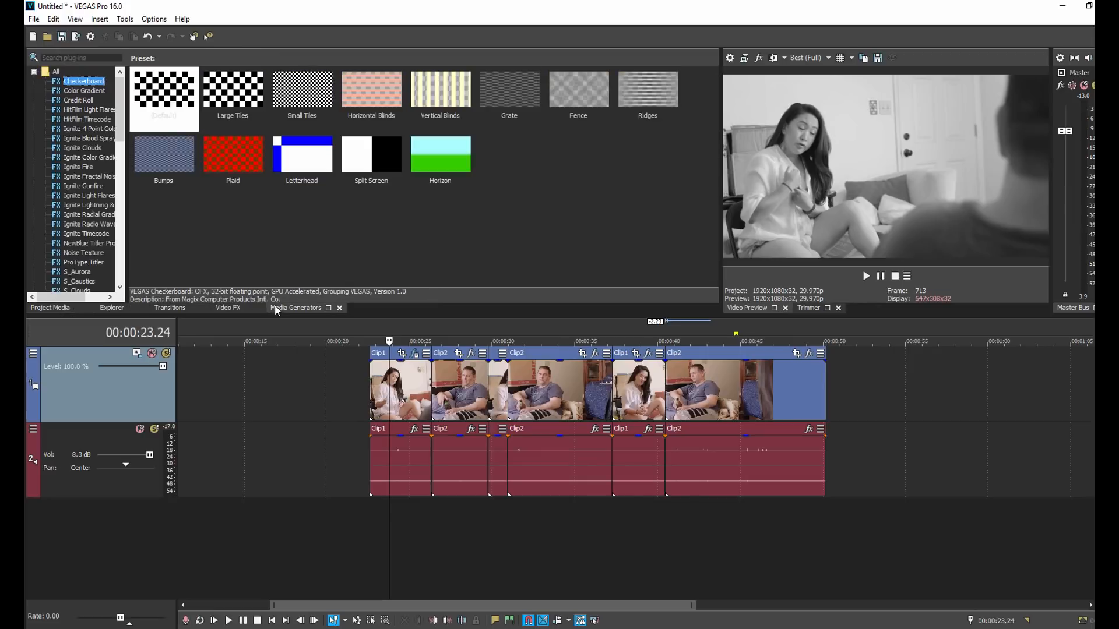
pyautogui.click(223, 309)
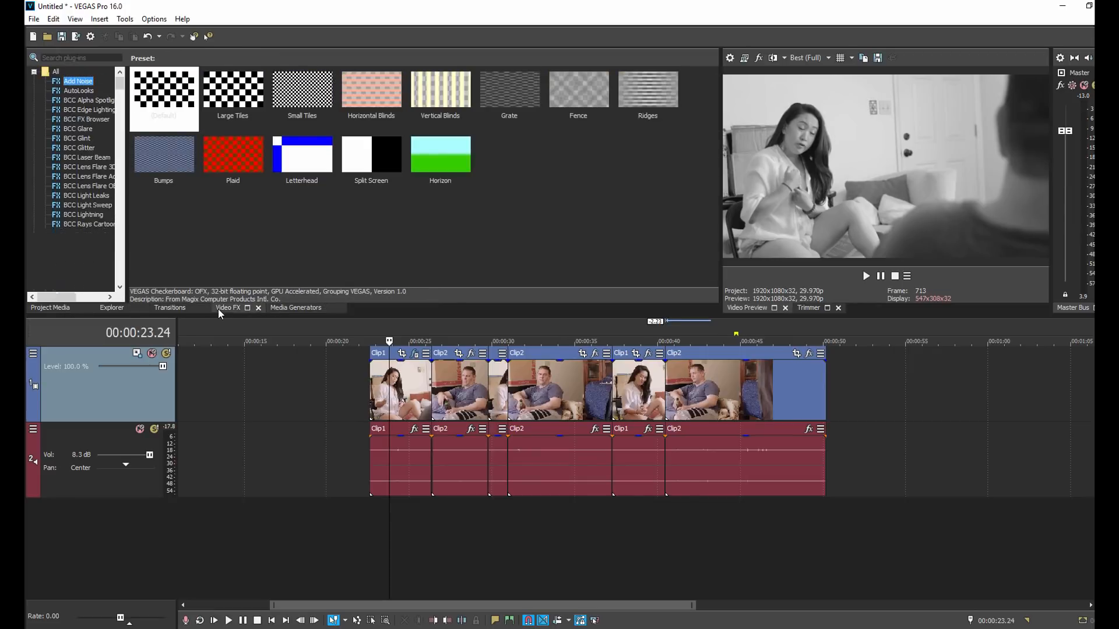
pyautogui.click(167, 308)
pyautogui.click(109, 308)
pyautogui.click(51, 308)
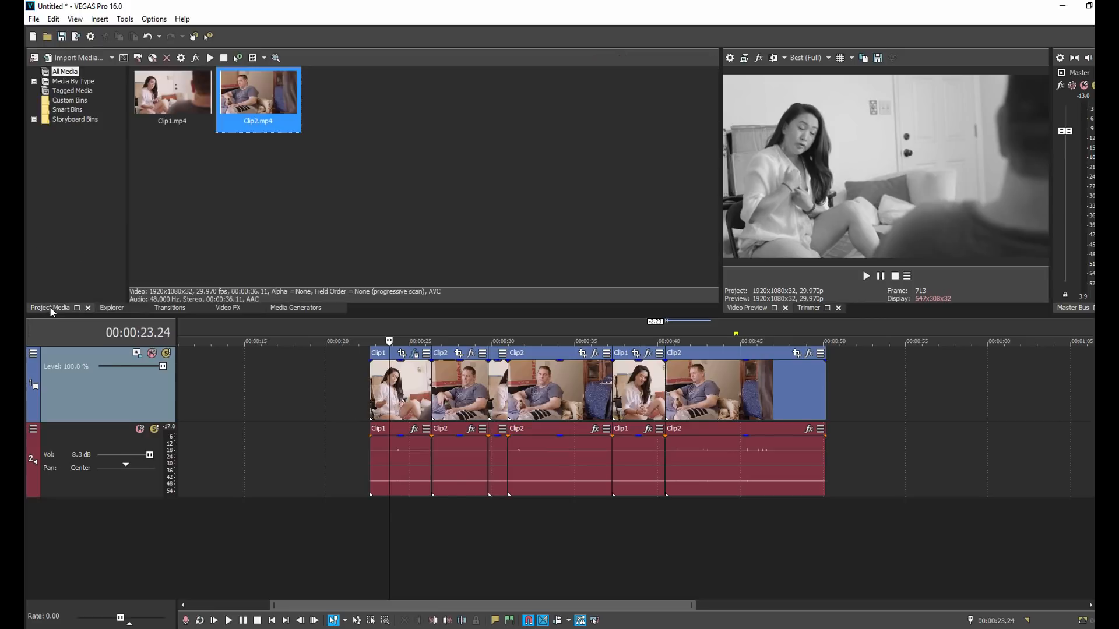
# Copy the first Clip1 event and paste its attributes onto all the Clip1 and Clip2 events that follow it.
pyautogui.click(282, 308)
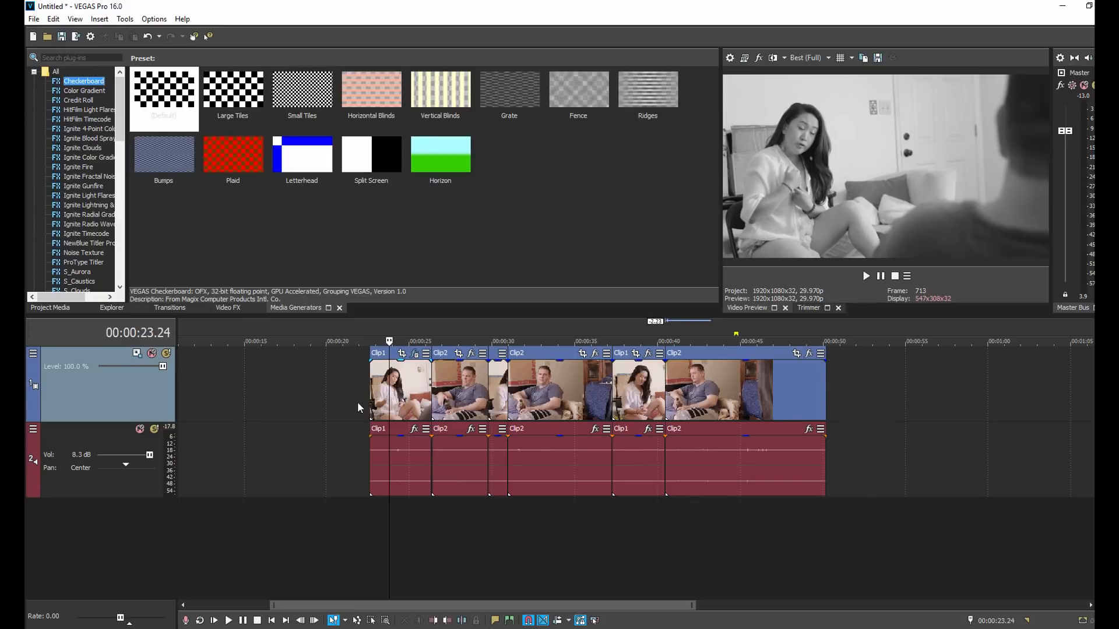
pyautogui.rightClick(411, 383)
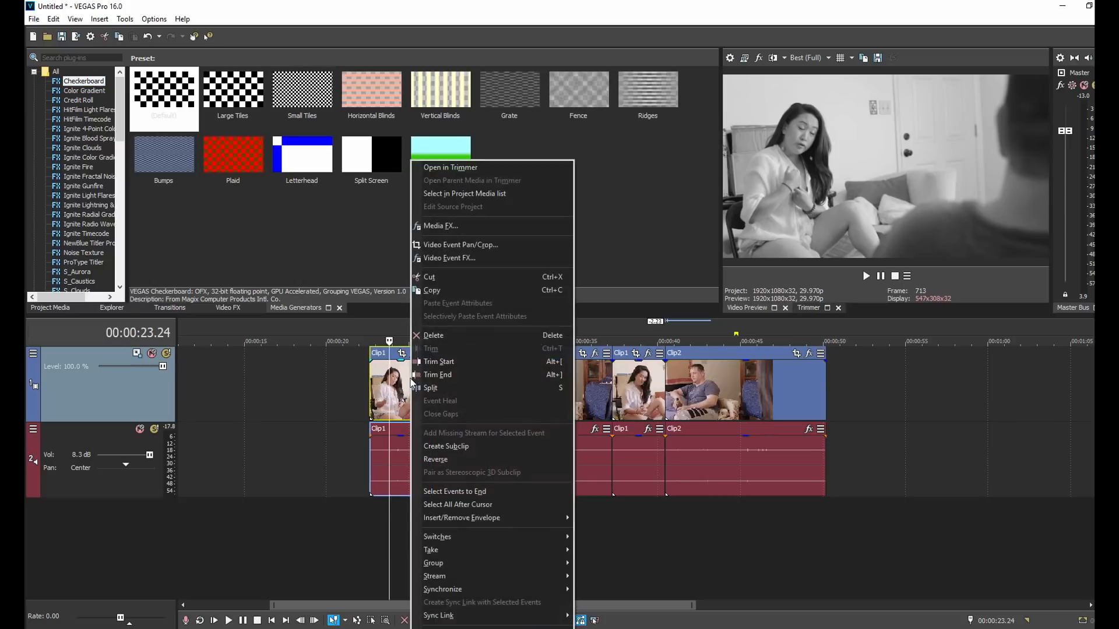
pyautogui.click(442, 291)
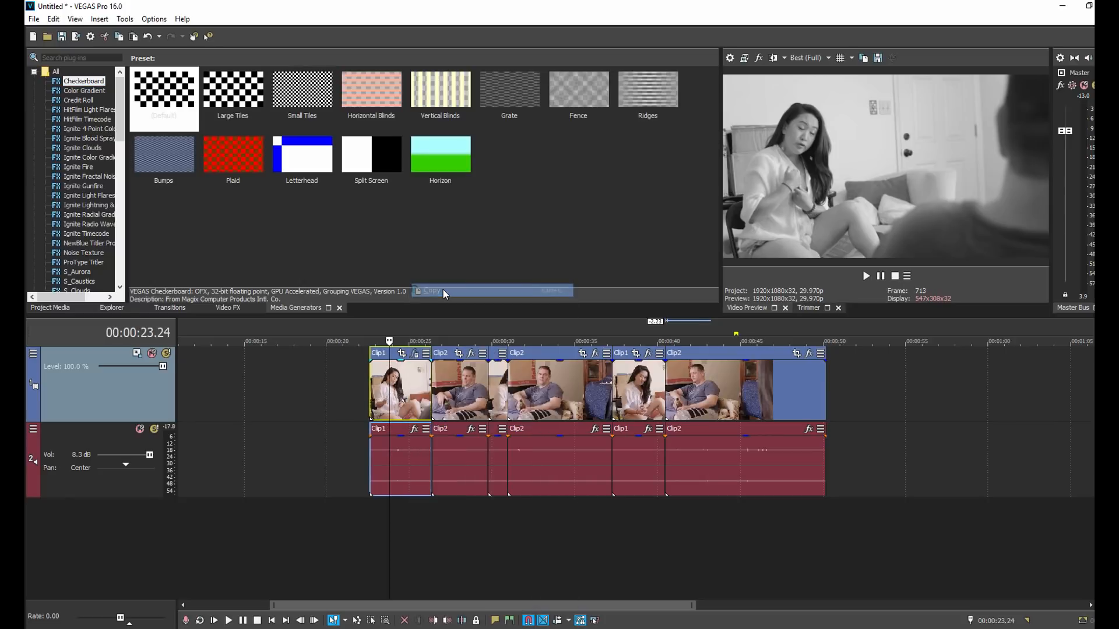
pyautogui.click(457, 376)
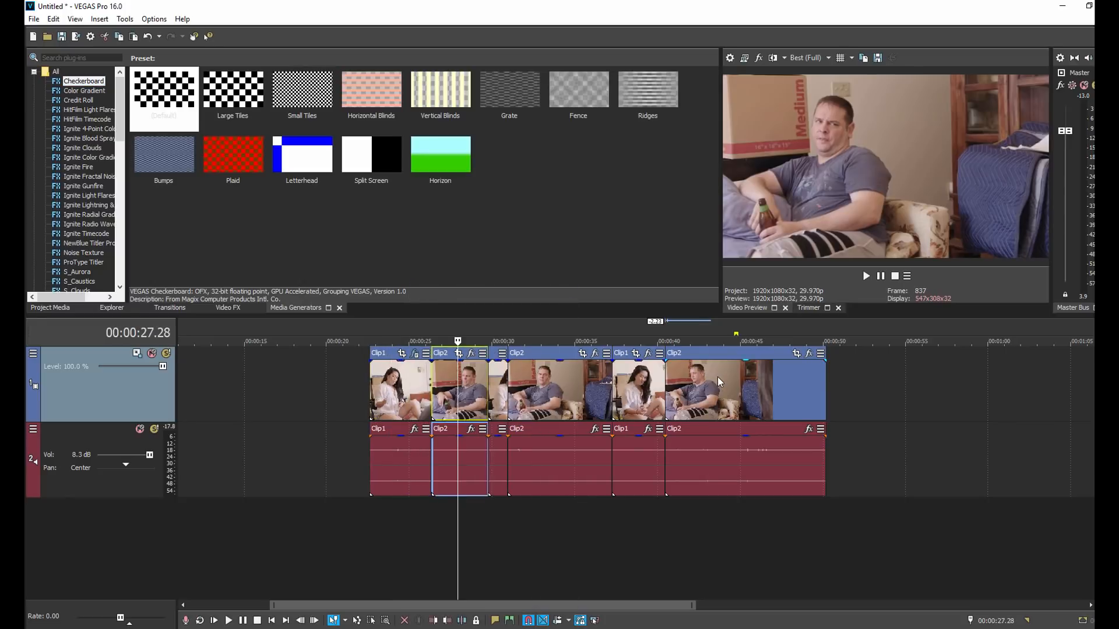
pyautogui.click(454, 369)
pyautogui.keyDown('shift'); pyautogui.click(764, 383); pyautogui.keyUp('shift')
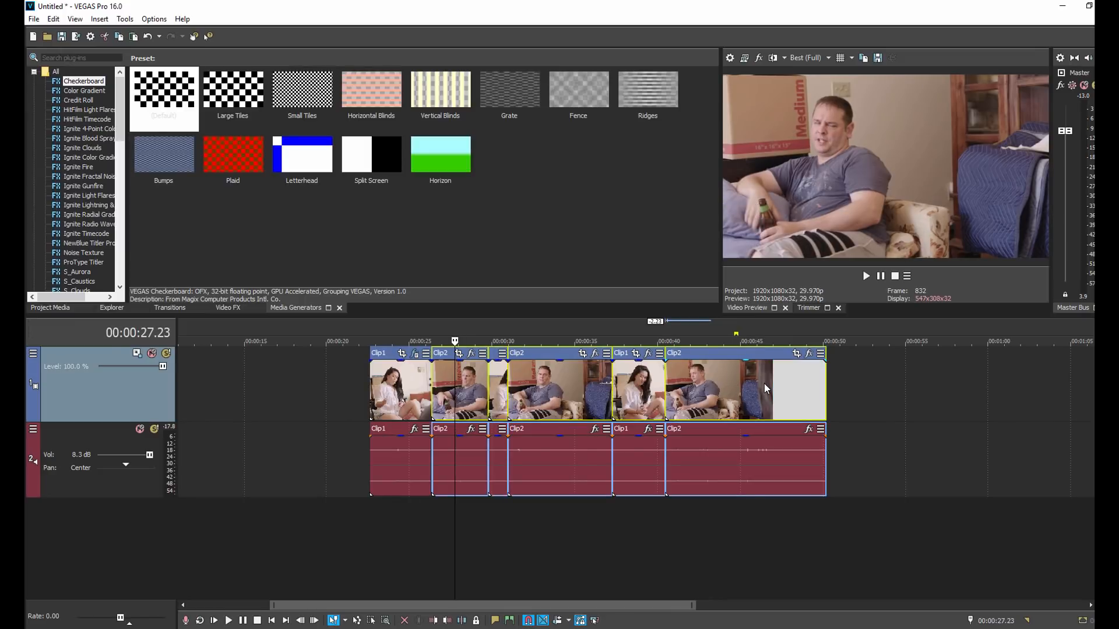
pyautogui.rightClick(760, 380)
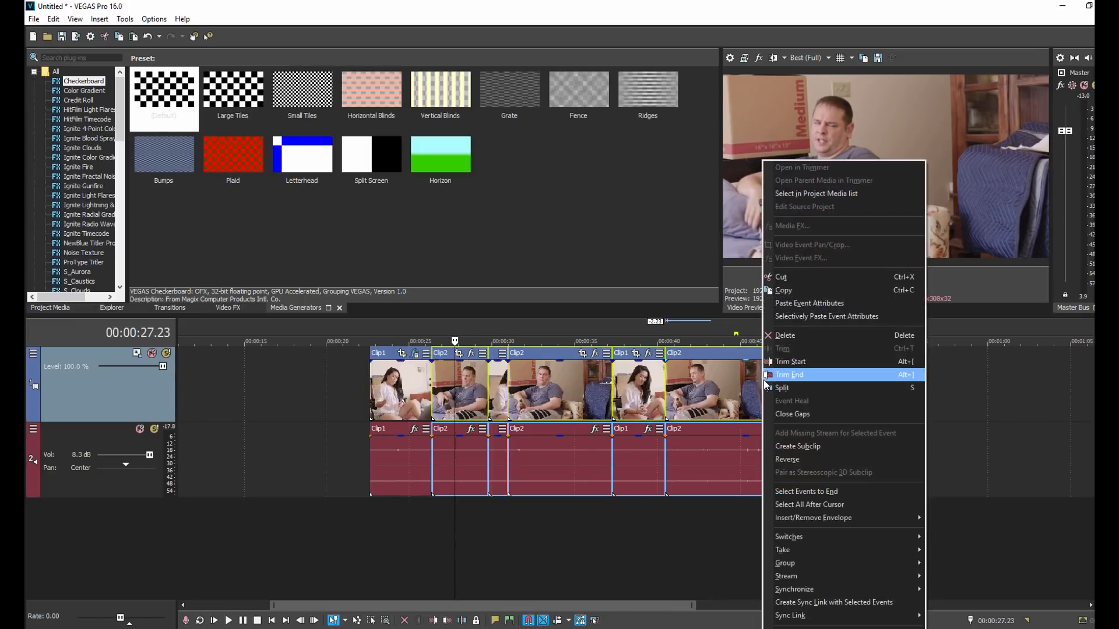
pyautogui.click(803, 304)
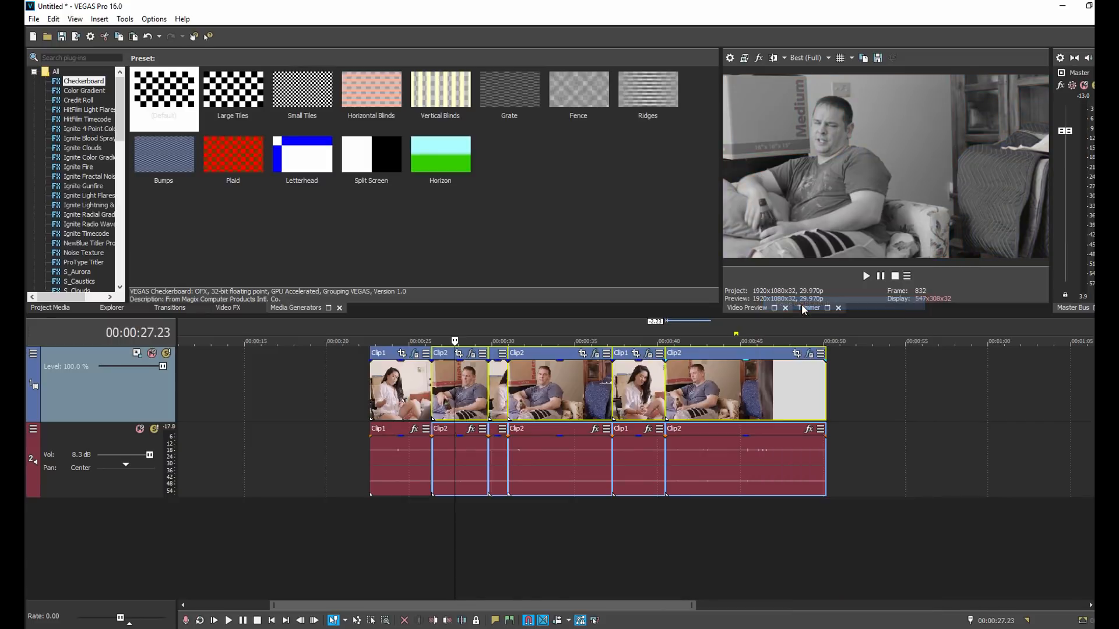
# Check the black-and-white look at several points along the sequence, back to the first Clip1 event at 00:00:24.13.
pyautogui.click(740, 559)
pyautogui.click(635, 535)
pyautogui.click(571, 522)
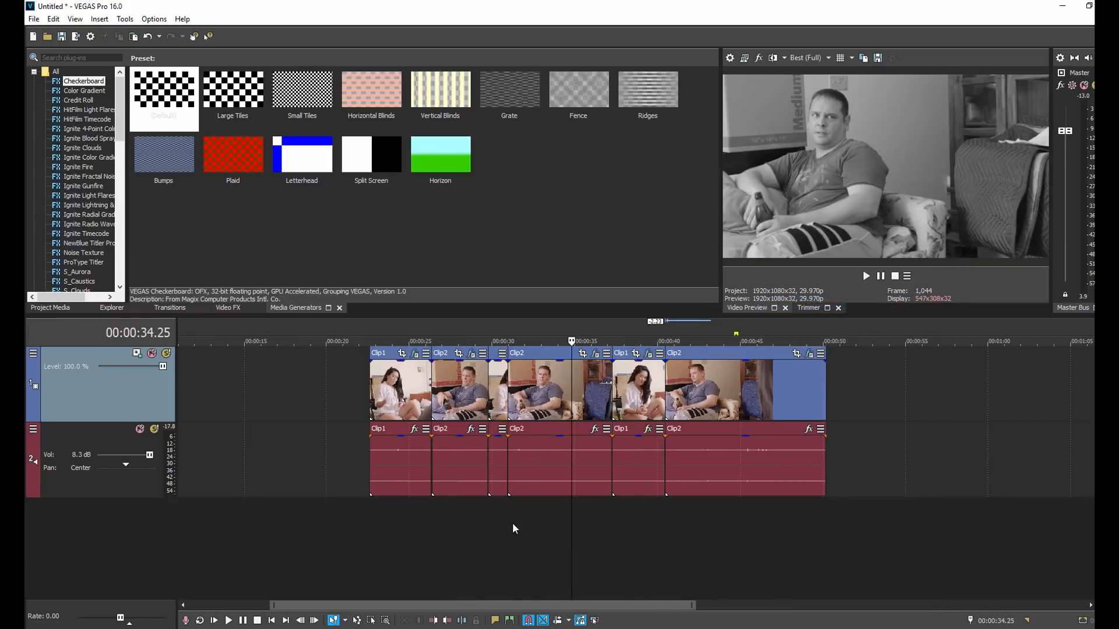
pyautogui.click(501, 519)
pyautogui.click(466, 518)
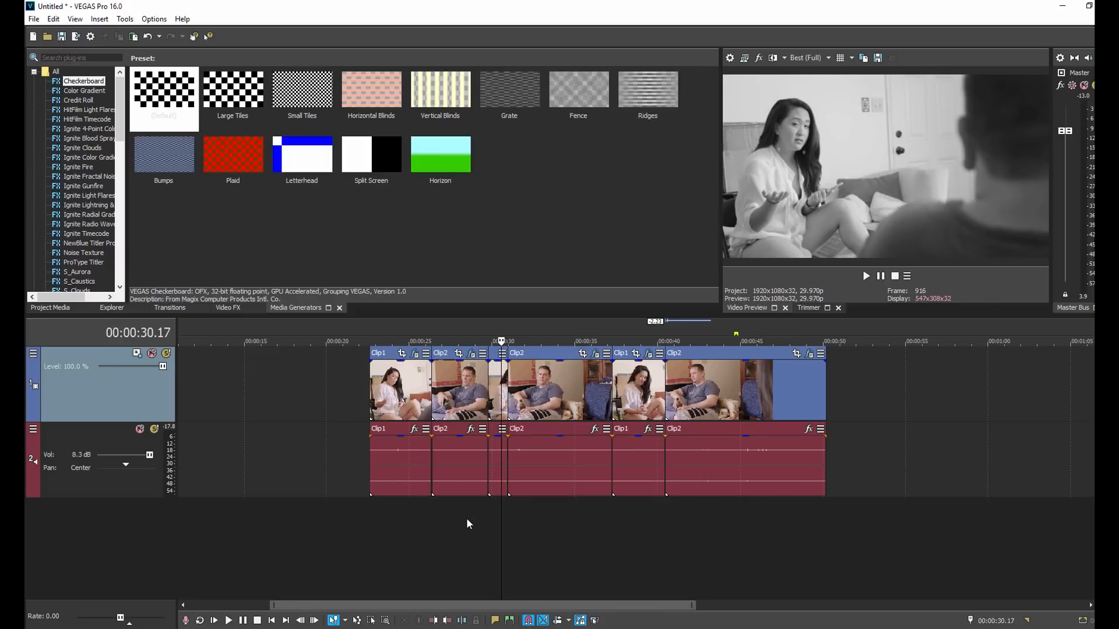
pyautogui.click(400, 530)
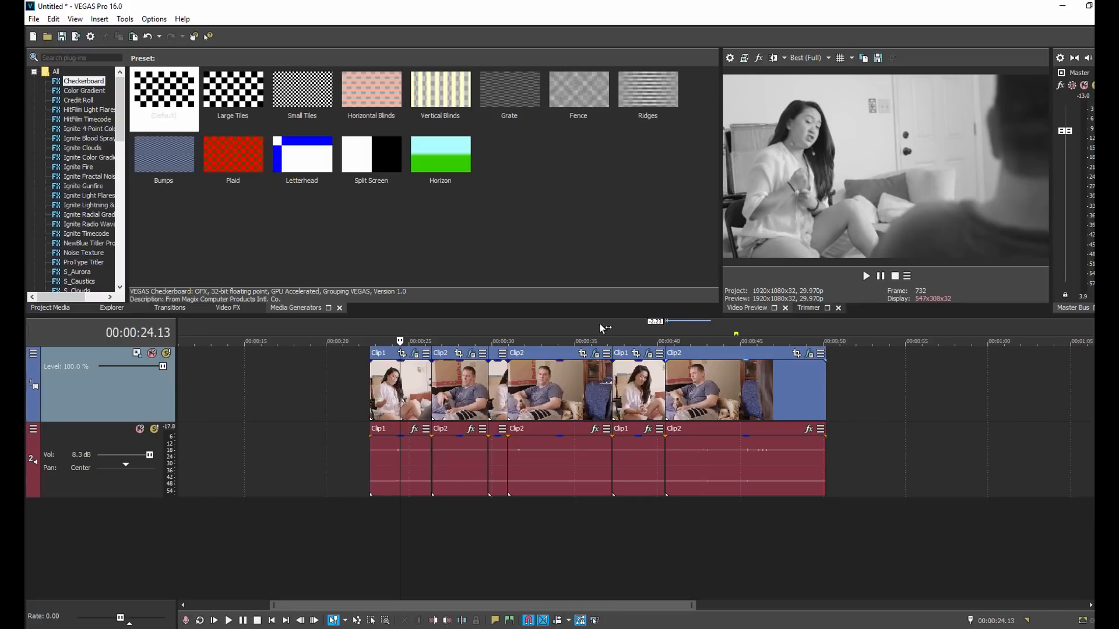
# Add a (Legacy) Text generator event to the video track directly before the first Clip1 event.
pyautogui.moveTo(122, 123); pyautogui.dragTo(139, 240)
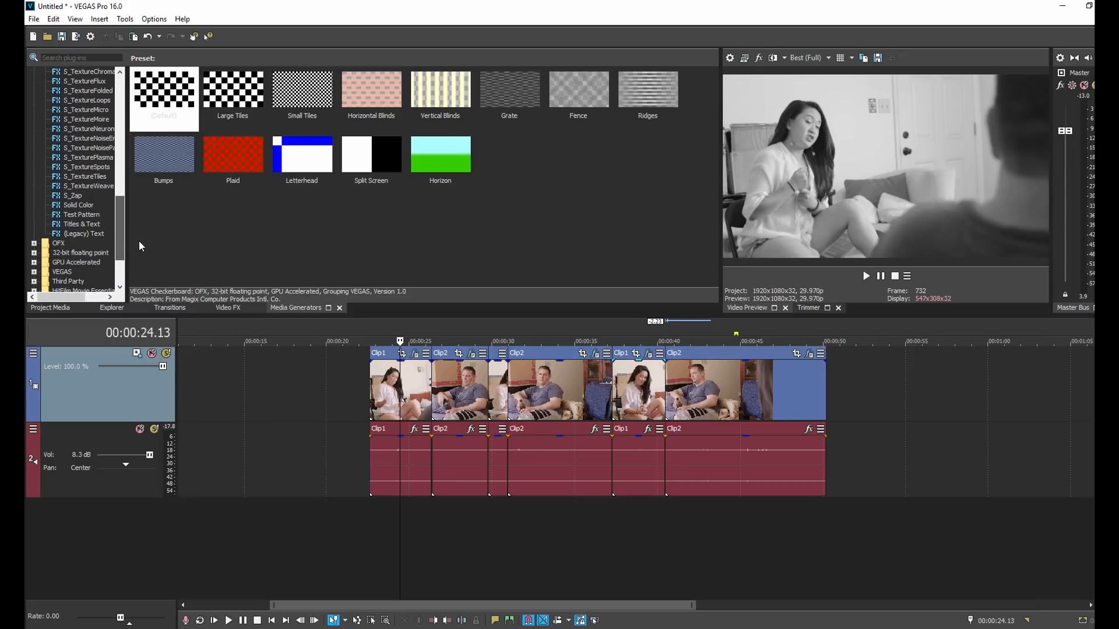
pyautogui.click(91, 235)
pyautogui.moveTo(91, 236); pyautogui.dragTo(211, 385)
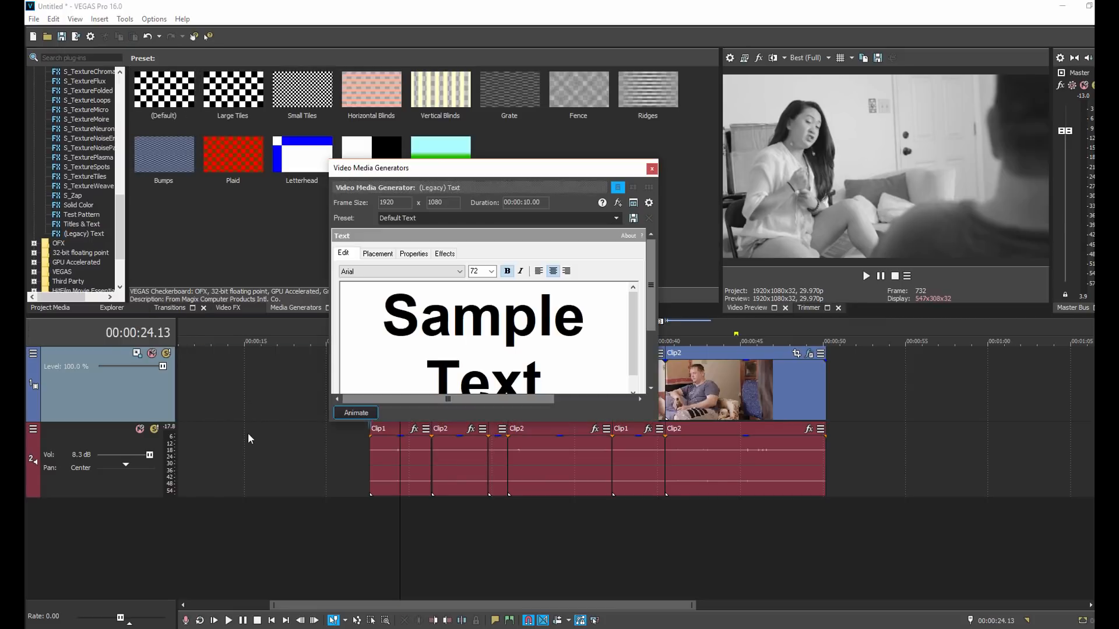
# Replace the sample text with "The Apartment", close the generator settings and preview the title at 00:00:16.26.
pyautogui.click(580, 355)
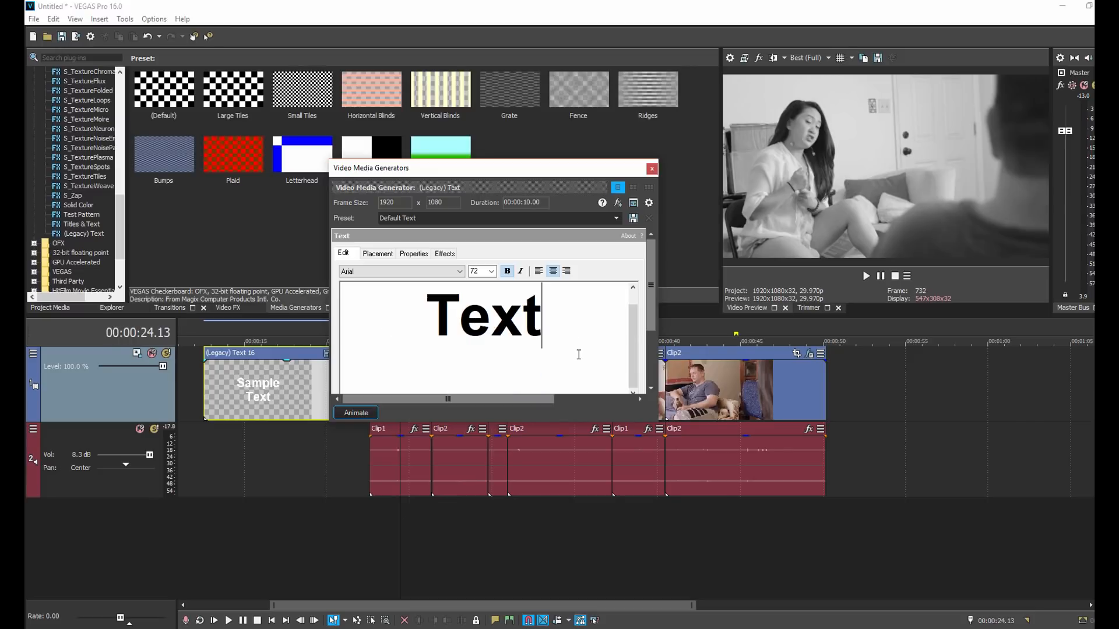
pyautogui.hotkey('ctrl', 'a')
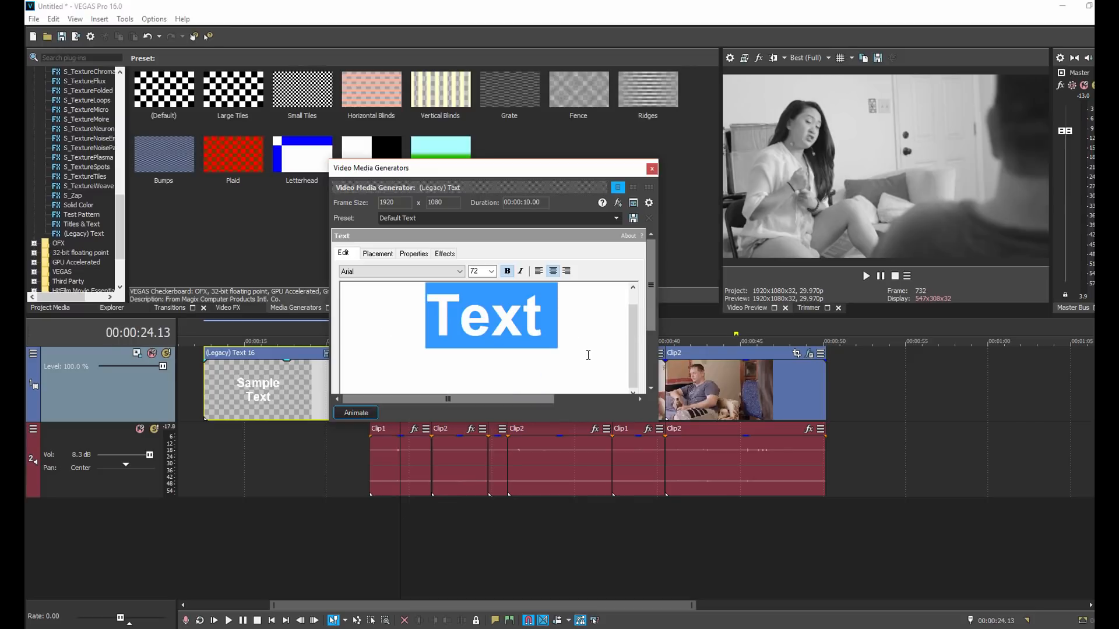
pyautogui.press('Delete')
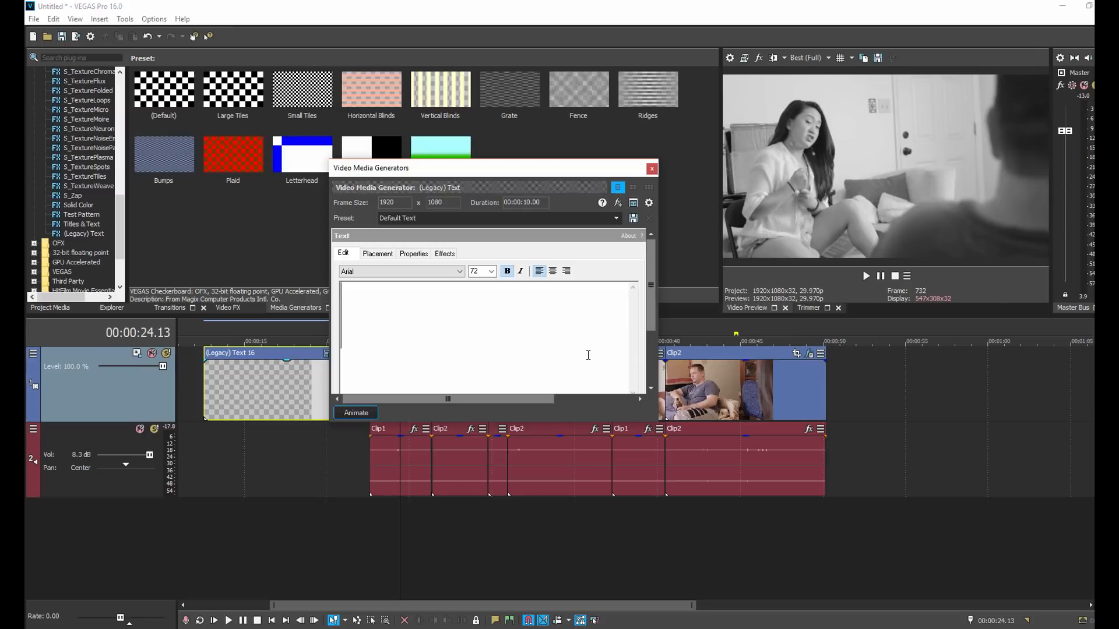
pyautogui.write('The ')
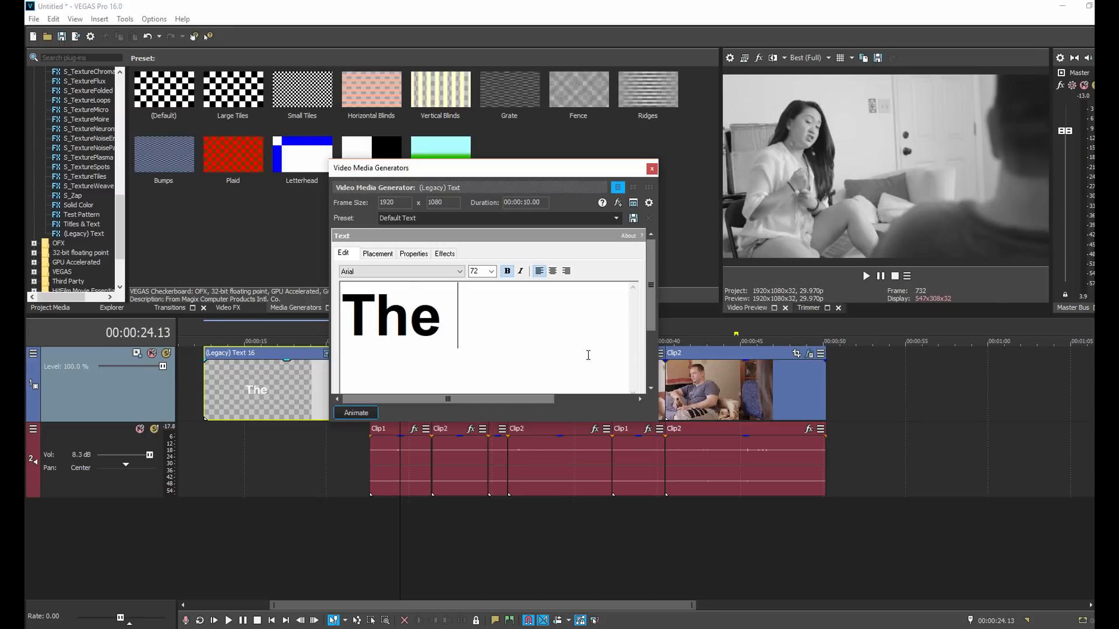
pyautogui.write('Apartment')
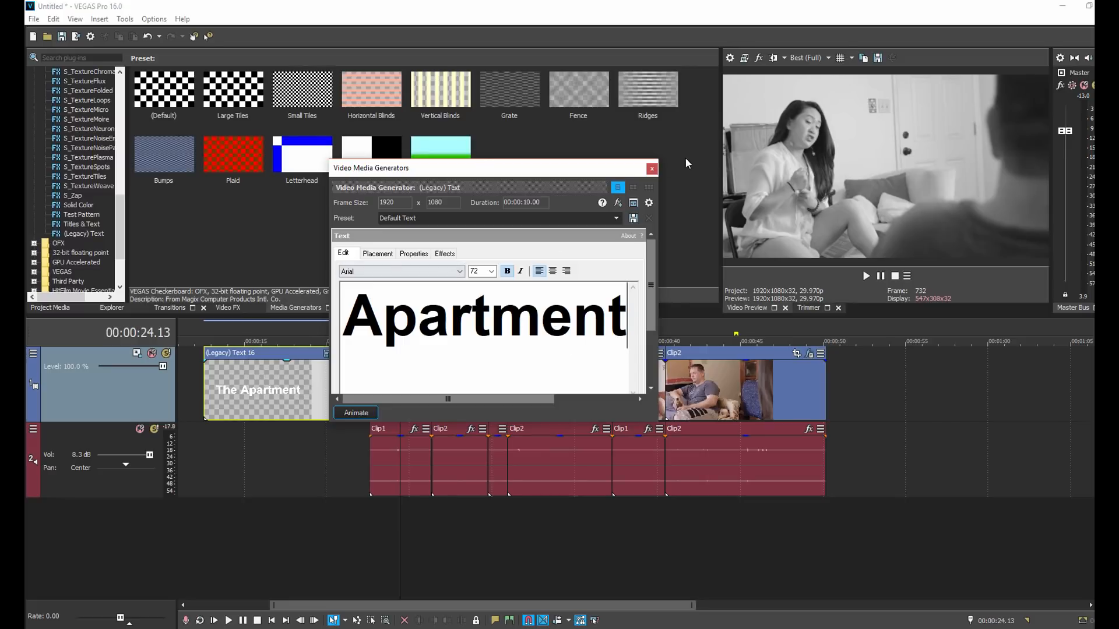
pyautogui.click(651, 168)
pyautogui.click(275, 480)
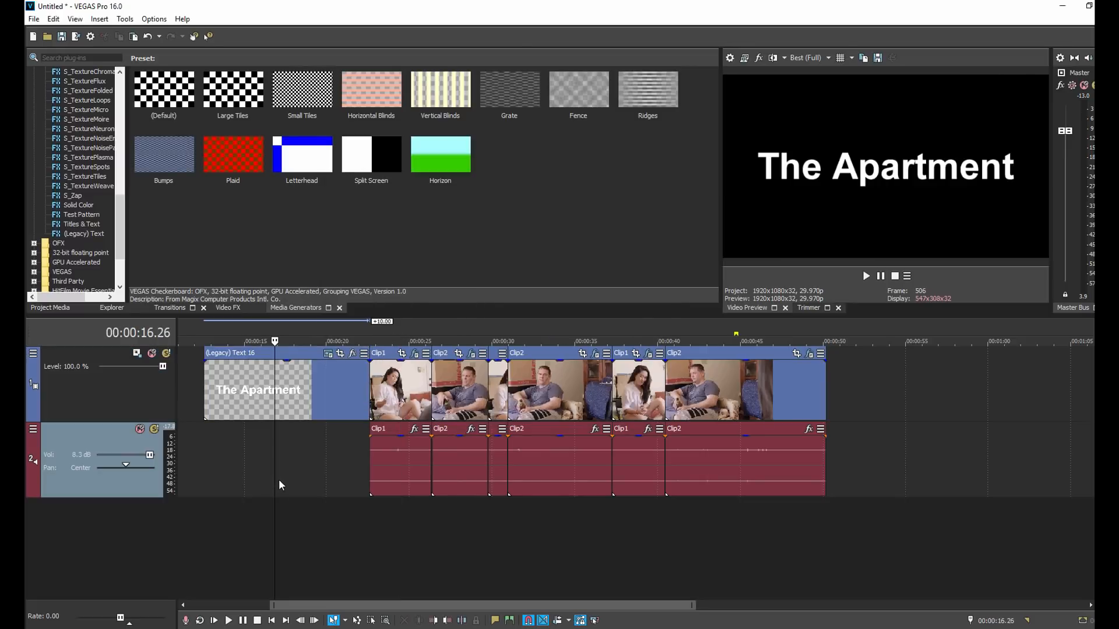
# Shorten the title event from its start and change its text color to blue with RGB 0, 30, 174.
pyautogui.moveTo(204, 386); pyautogui.dragTo(307, 395)
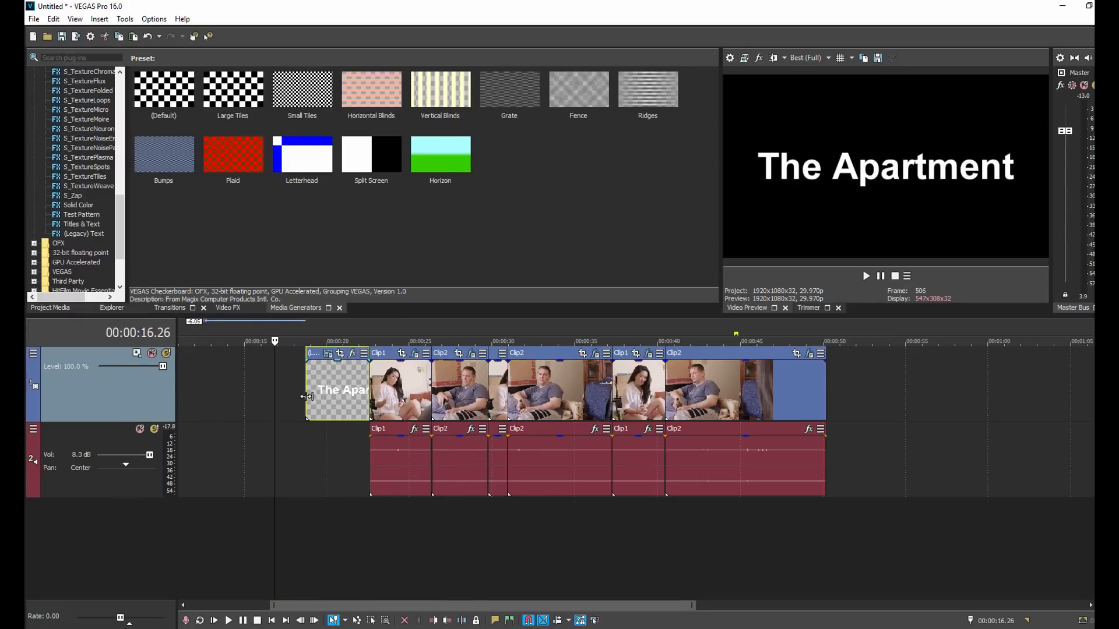
pyautogui.click(326, 456)
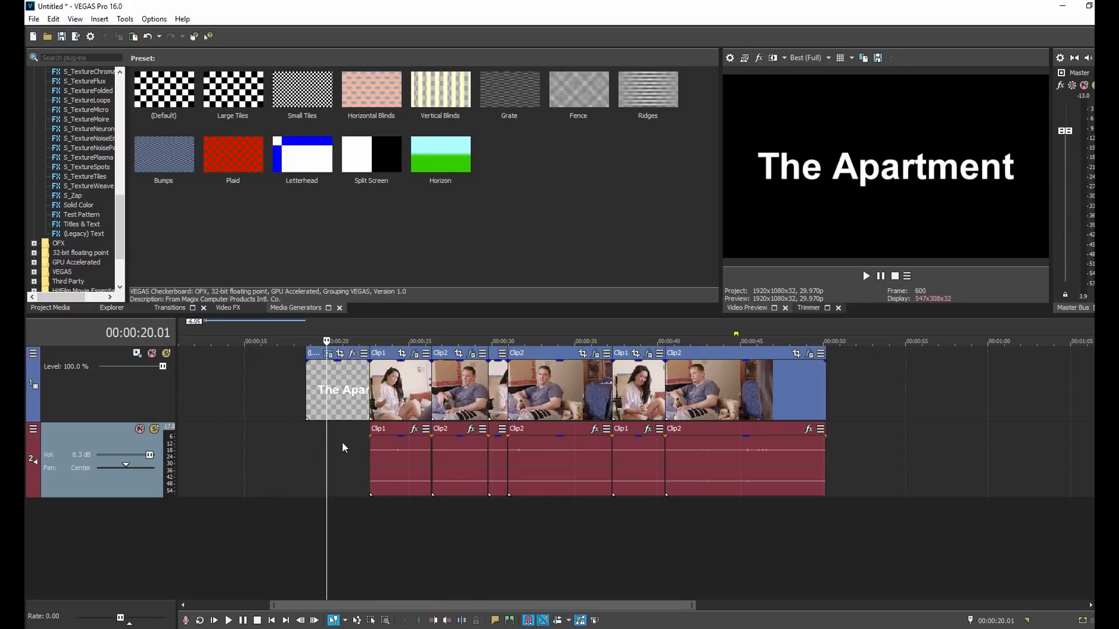
pyautogui.click(328, 356)
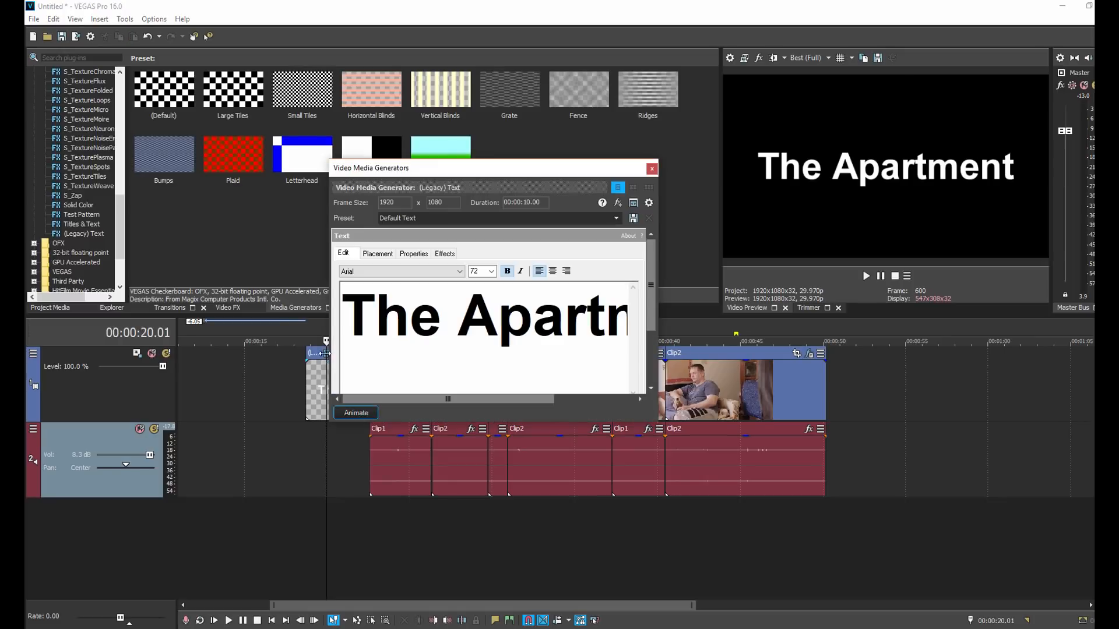
pyautogui.click(385, 255)
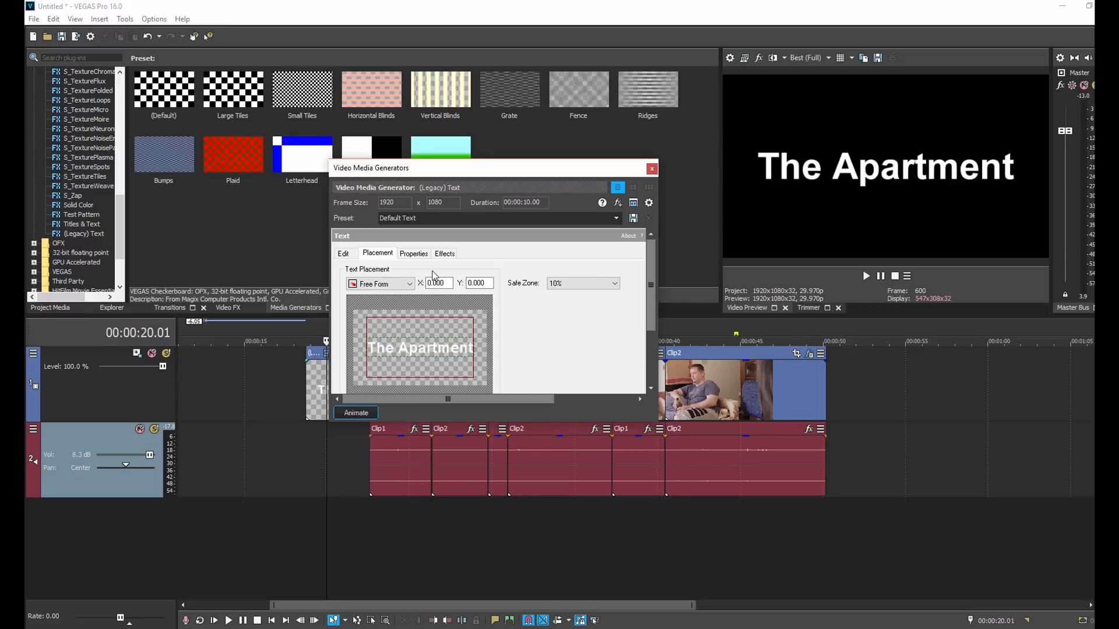
pyautogui.click(419, 255)
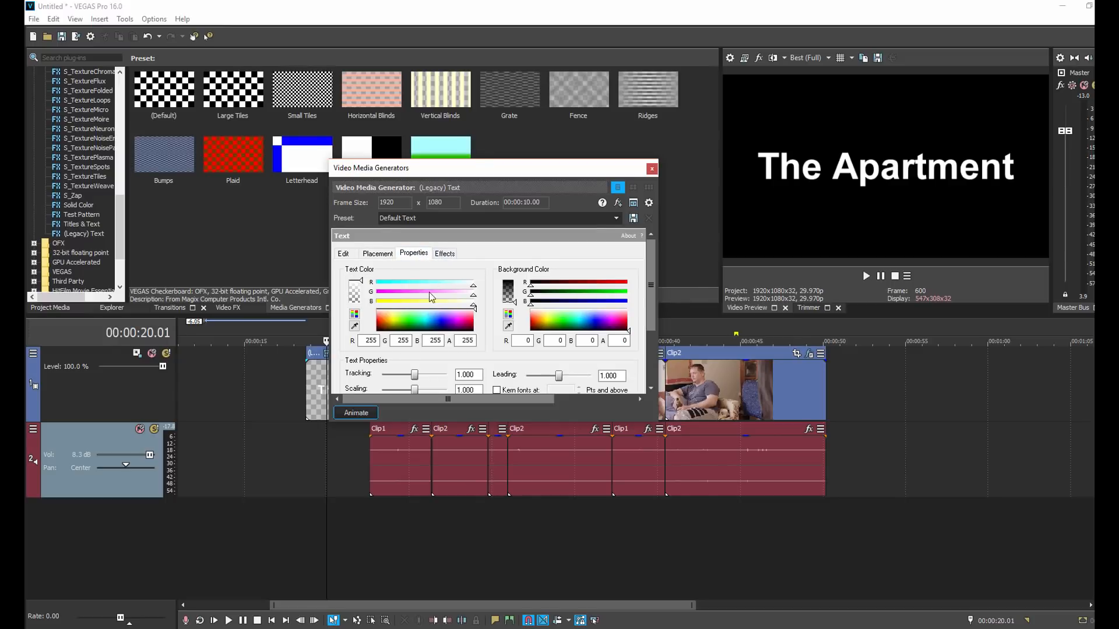
pyautogui.click(438, 323)
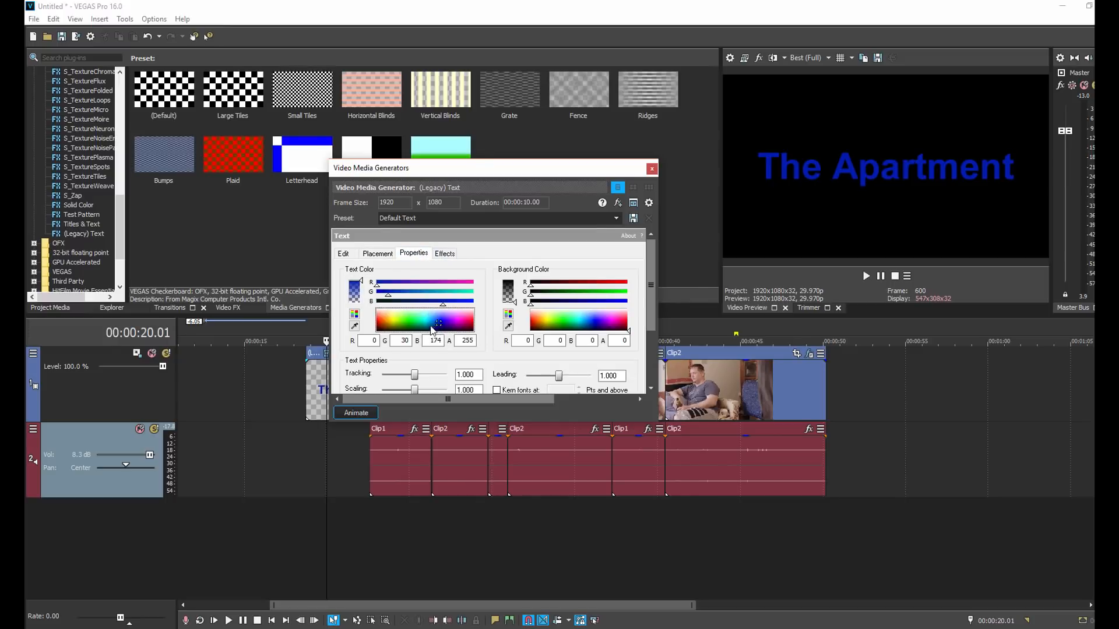
pyautogui.click(651, 169)
# Trim the title event's start to 00:00:20.01 and give it a short fade-in and fade-out.
pyautogui.moveTo(311, 377); pyautogui.dragTo(331, 378)
pyautogui.click(331, 445)
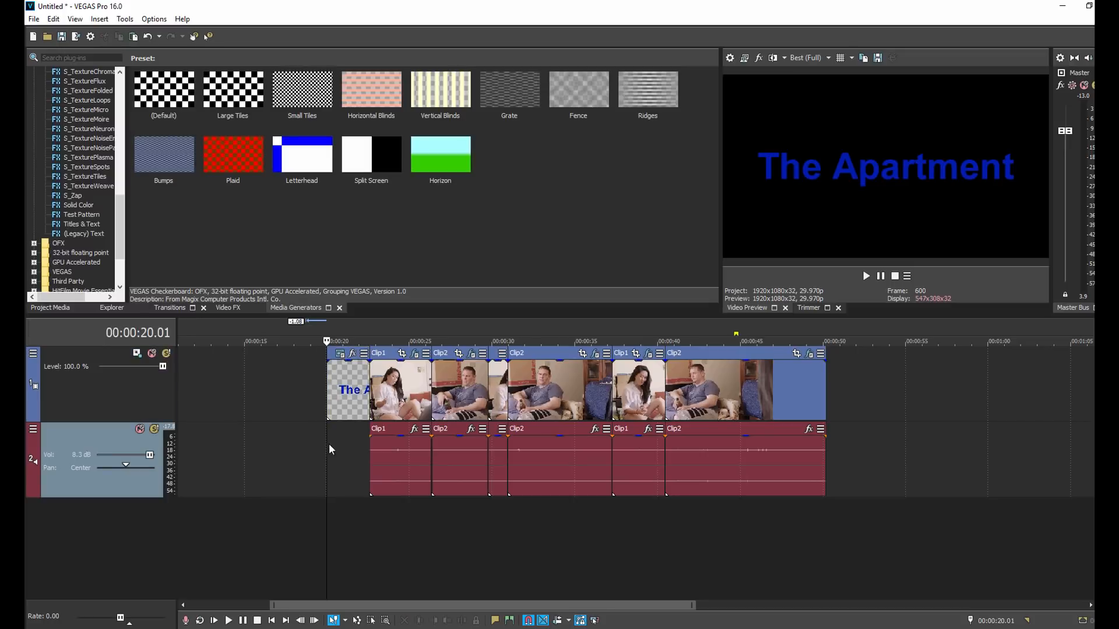
pyautogui.scroll(2, 331, 449)
pyautogui.scroll(1, 586, 475)
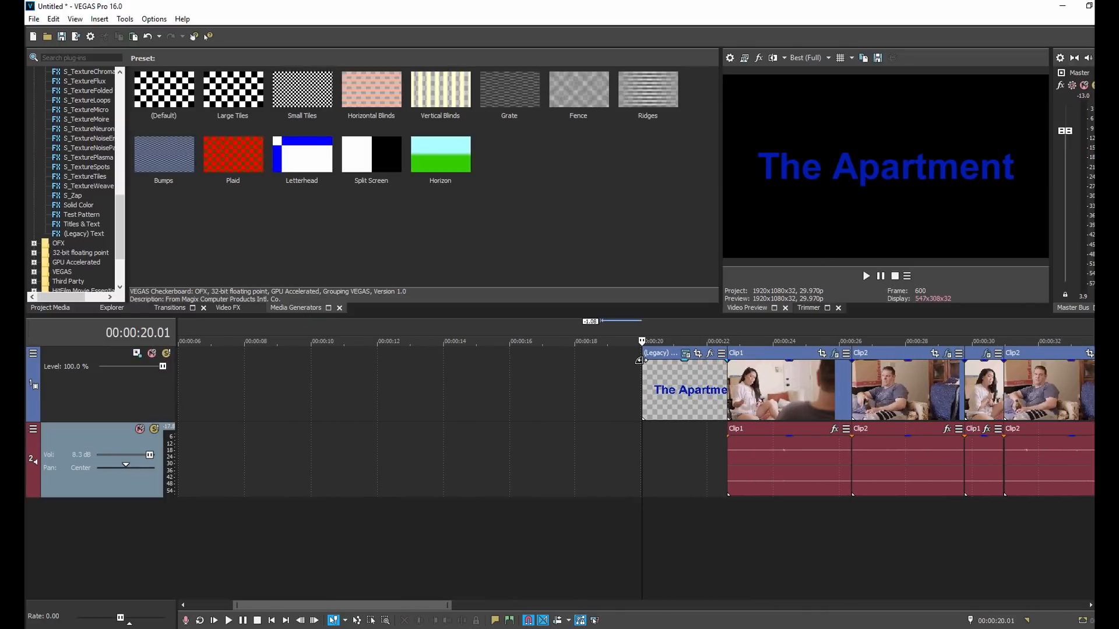
pyautogui.moveTo(646, 364); pyautogui.dragTo(707, 362)
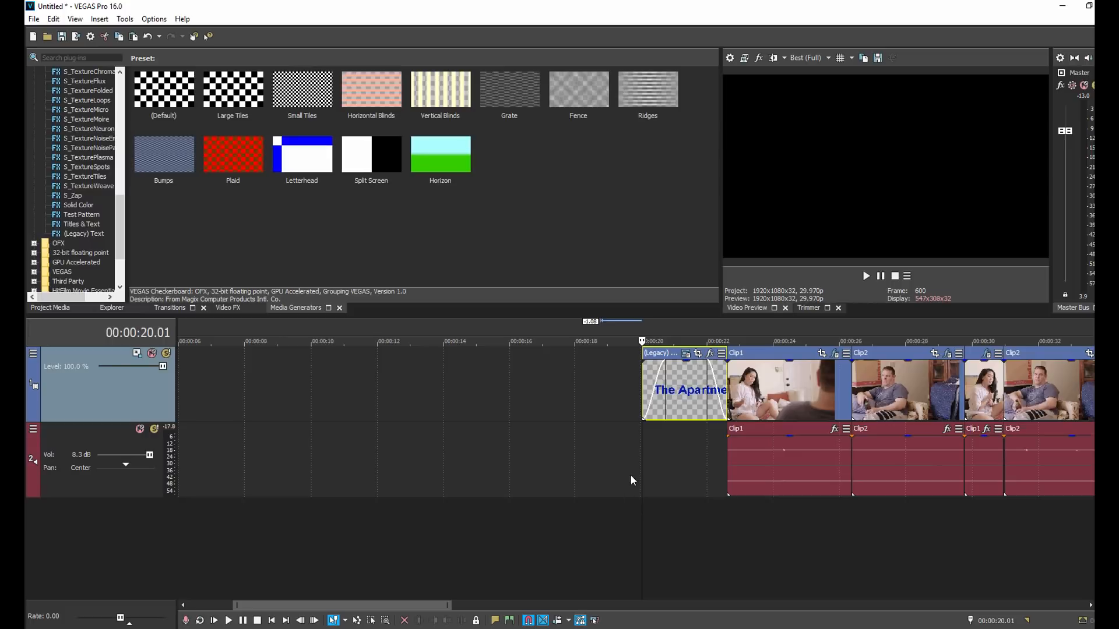
# Play the sequence from the title's start through the dialogue to the end of the last Clip2 event.
pyautogui.click(640, 459)
pyautogui.press('space')
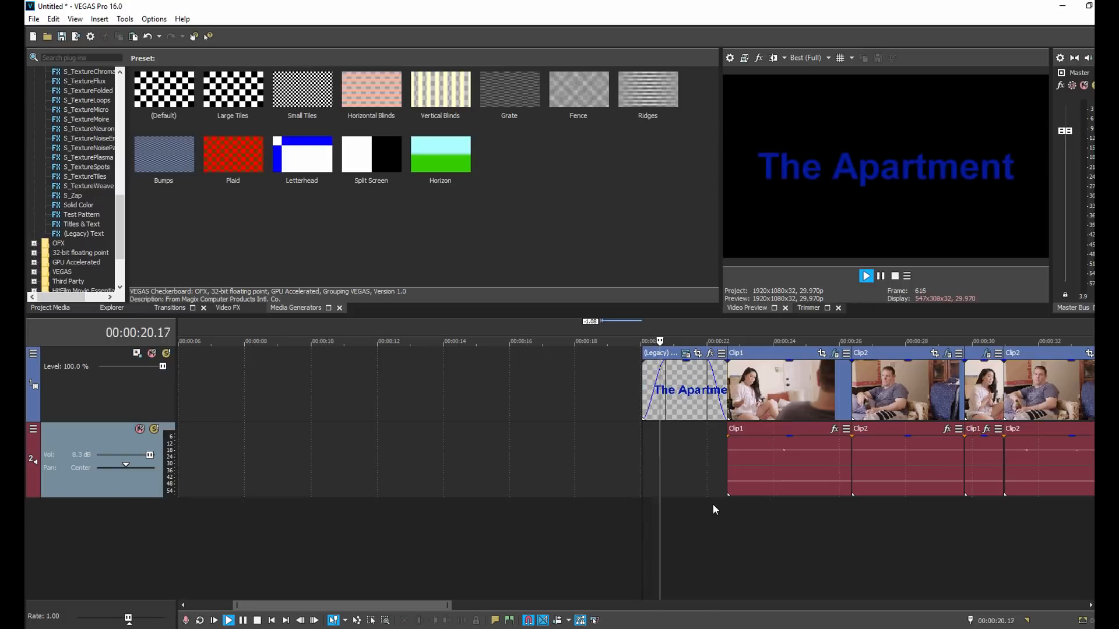
pyautogui.scroll(-3, 712, 505)
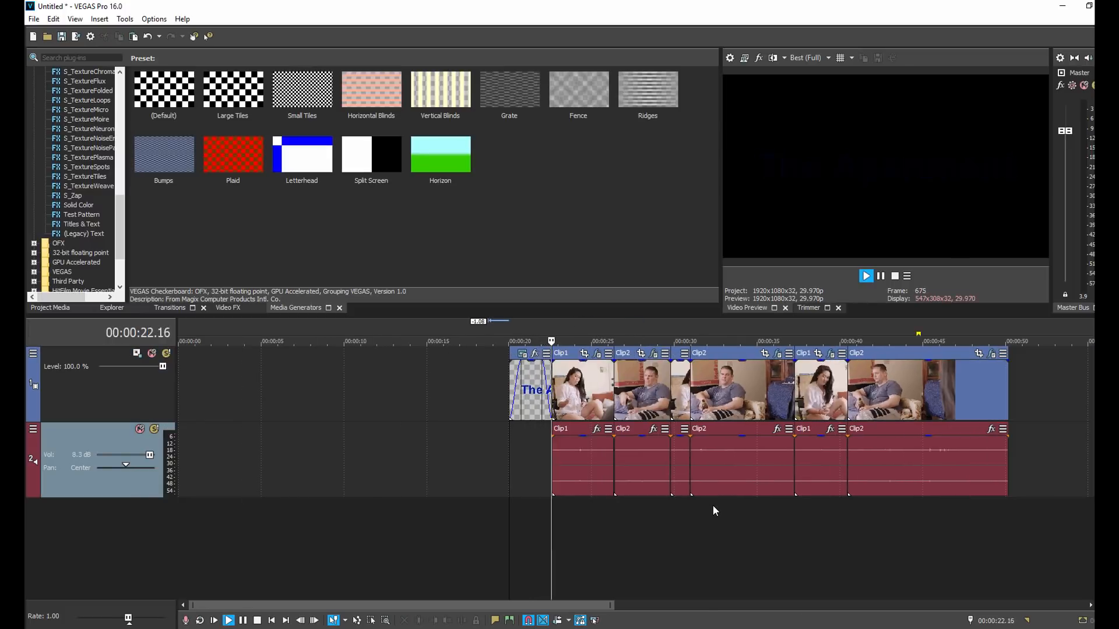
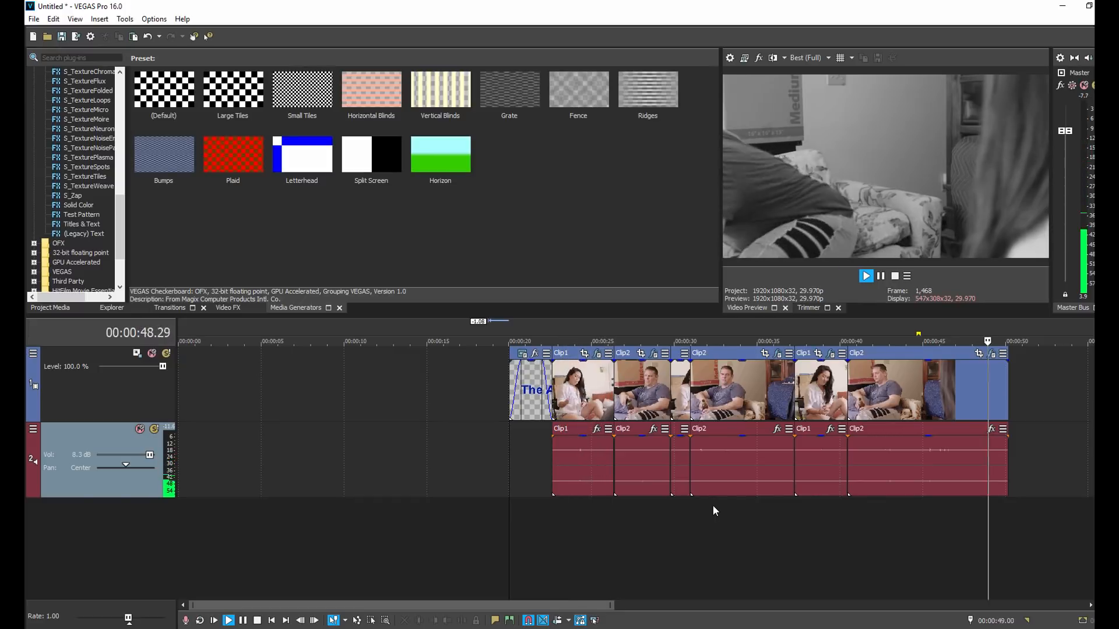
# Add fade-outs to both the video and the audio at the end of the last Clip2 event.
pyautogui.click(1006, 359)
pyautogui.moveTo(1006, 359); pyautogui.dragTo(979, 360)
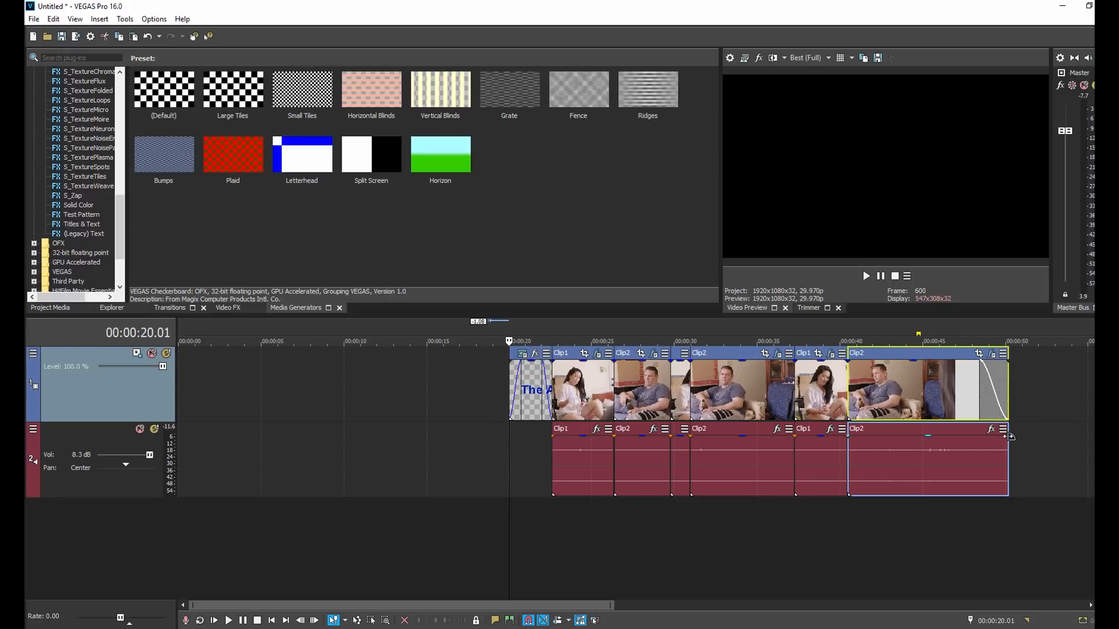
pyautogui.moveTo(1008, 432); pyautogui.dragTo(987, 431)
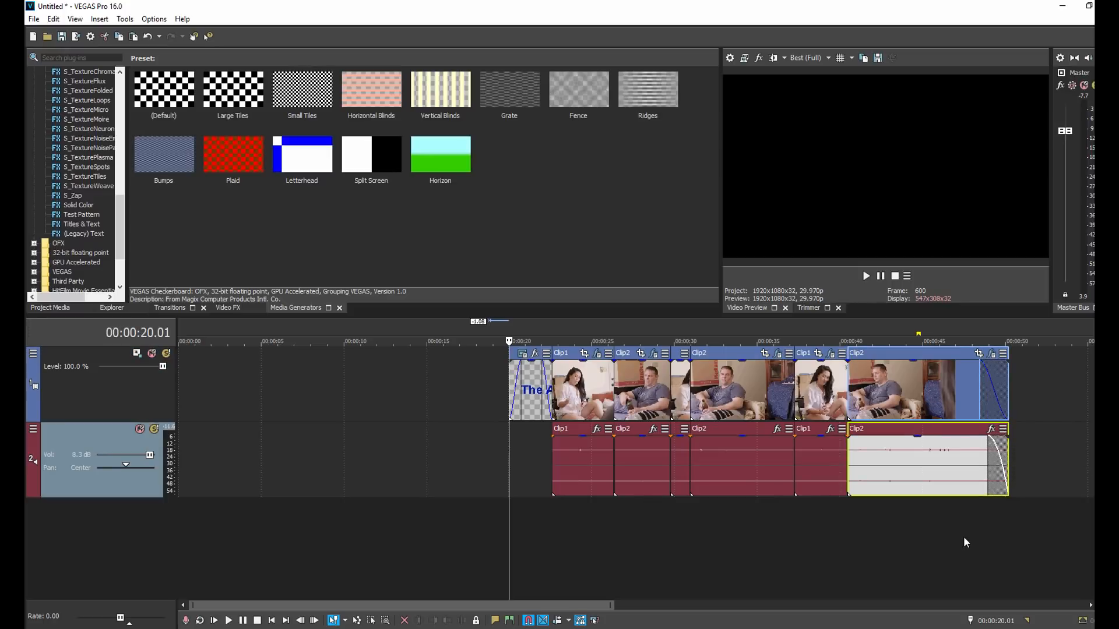
pyautogui.click(963, 536)
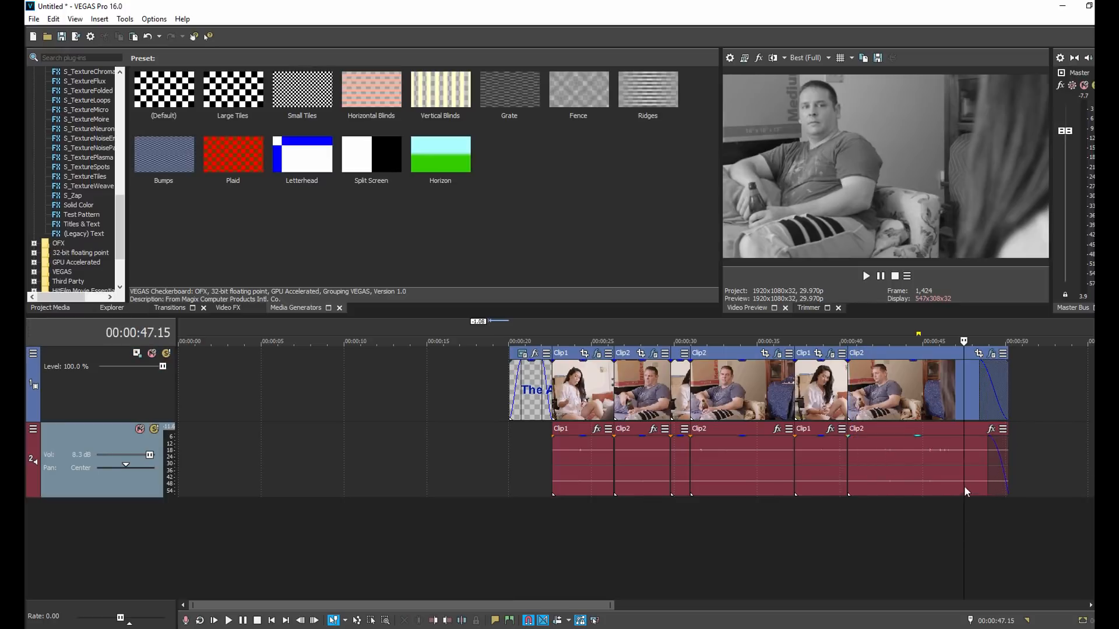
# Review the opening title's fade-in by playing the timeline from 00:00:20.01.
pyautogui.click(505, 456)
pyautogui.scroll(-2, 539, 536)
pyautogui.press('space')
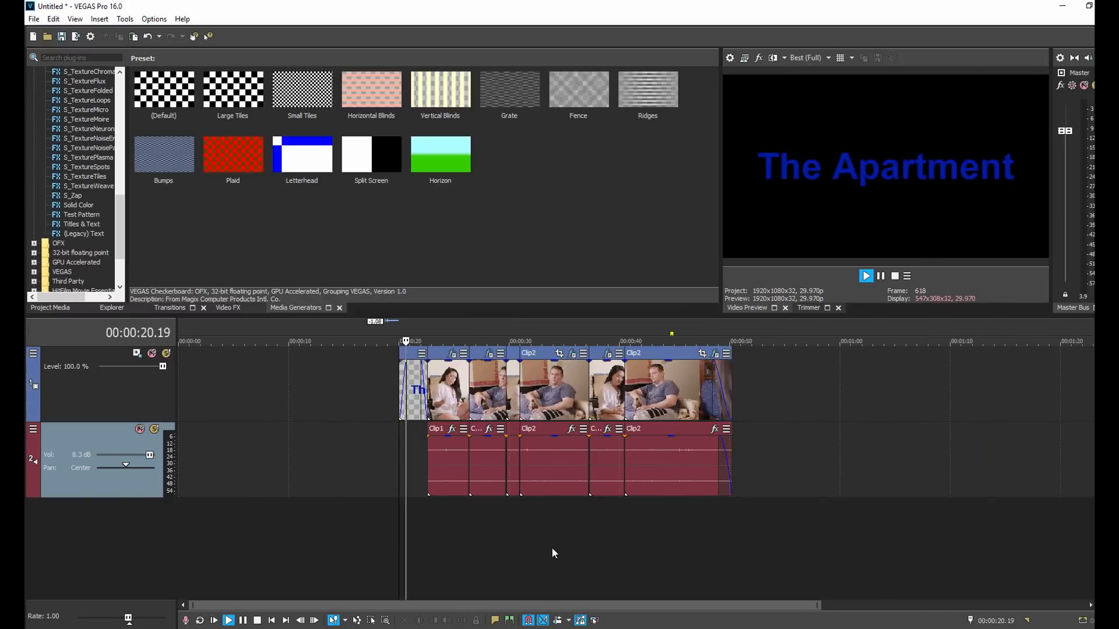
pyautogui.press('space')
pyautogui.scroll(3, 552, 544)
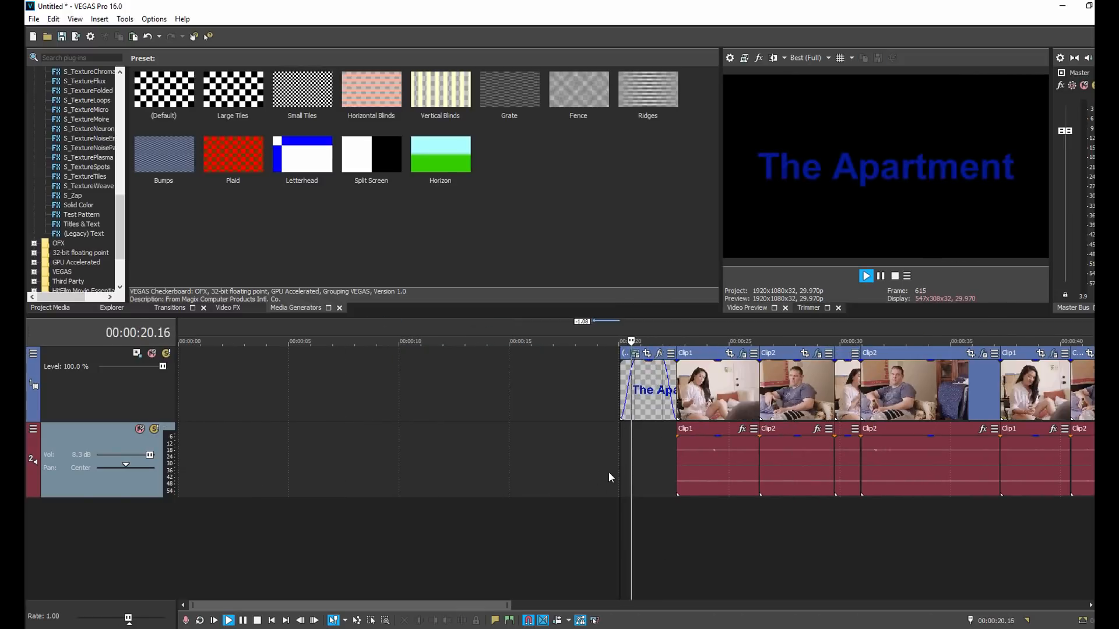
# Play the opening title once more and stop playback.
pyautogui.press('space')
pyautogui.press('space')
pyautogui.press('space')
pyautogui.click(661, 354)
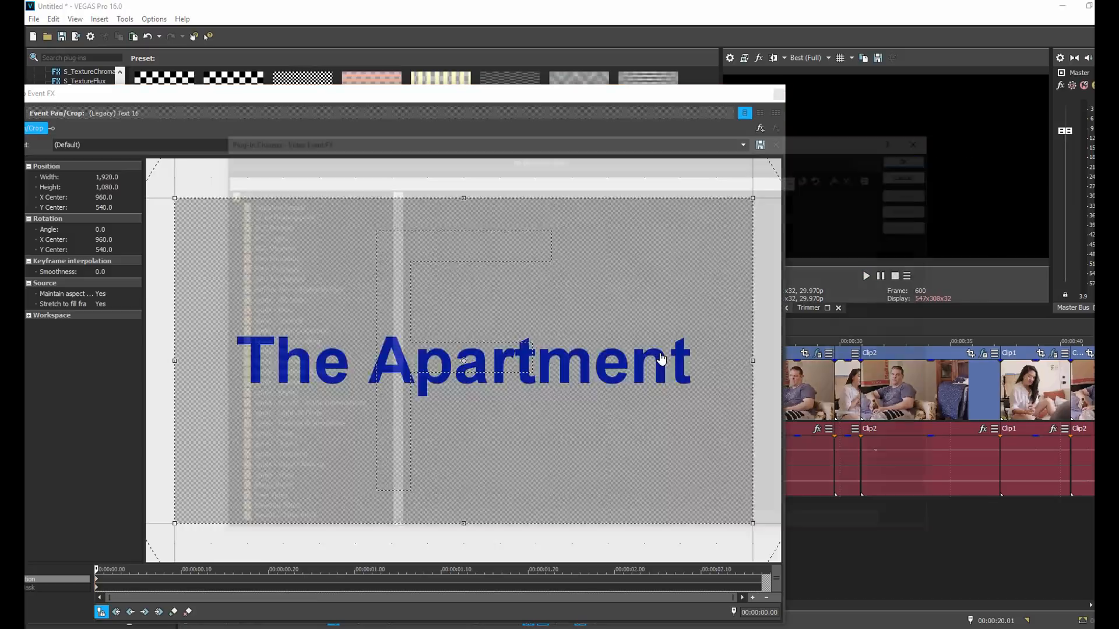
pyautogui.click(917, 172)
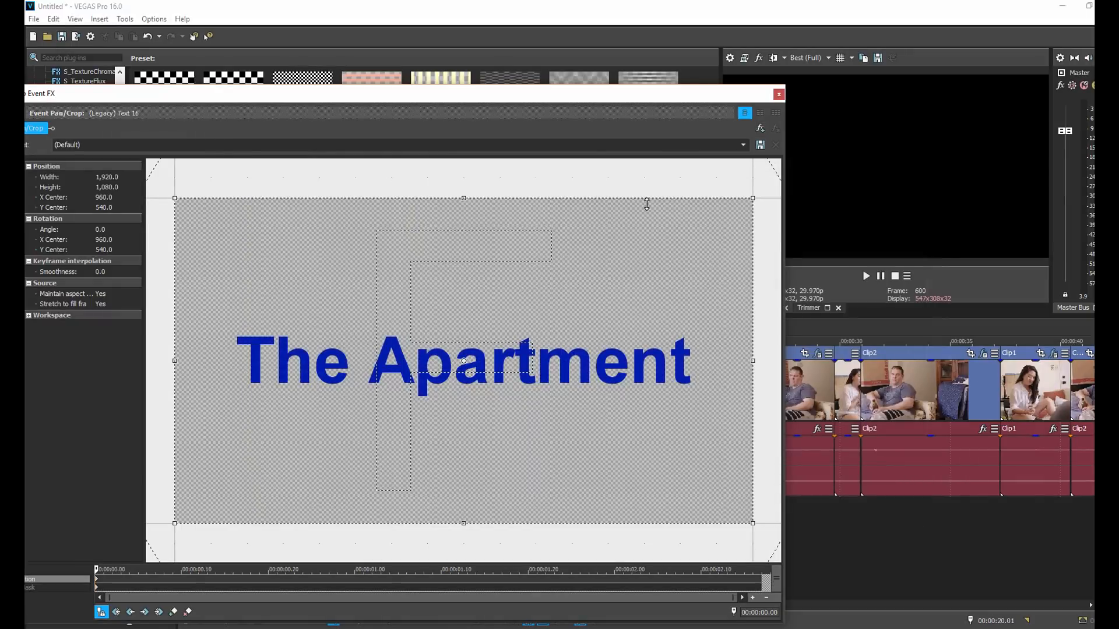
pyautogui.click(779, 94)
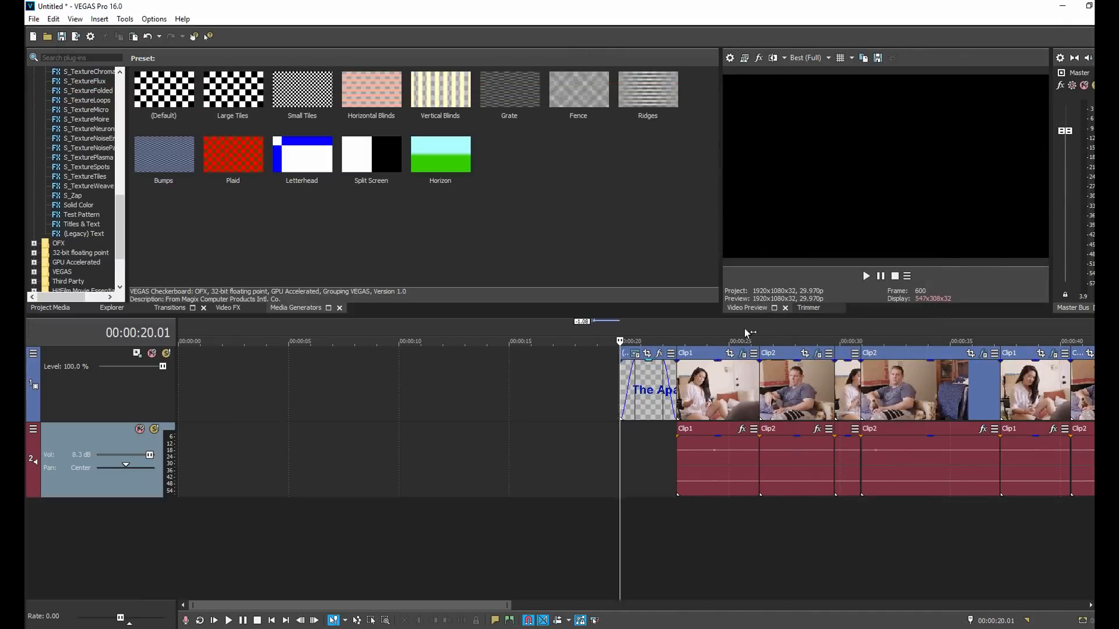
# Change the text colour of "The Apartment" title to white (255, 255, 255) and preview it at 00:00:21.10.
pyautogui.click(637, 359)
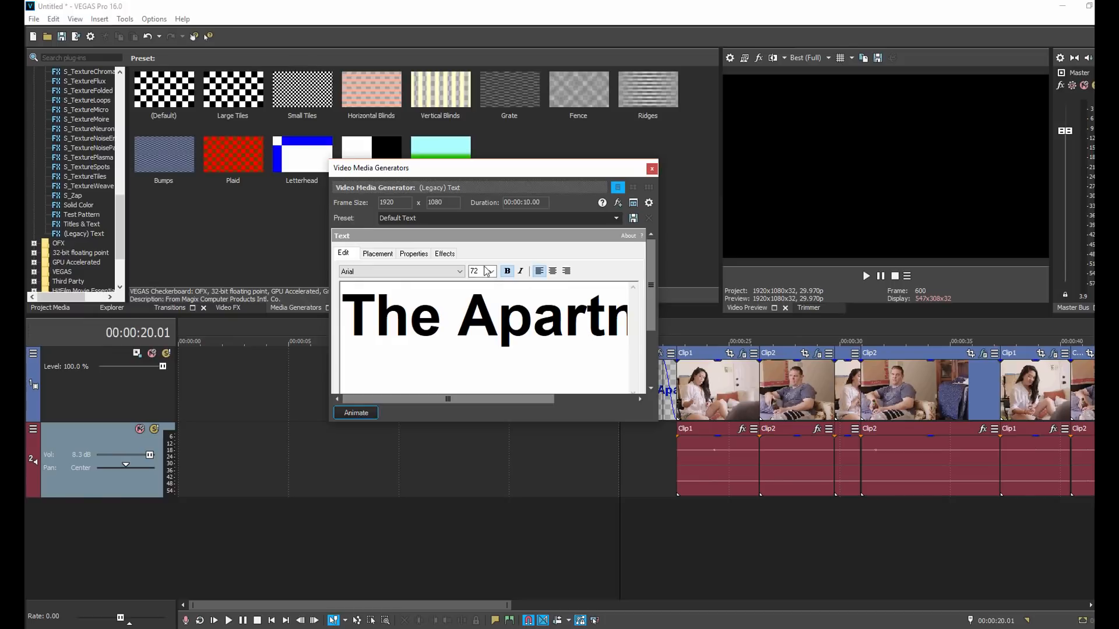
pyautogui.click(445, 255)
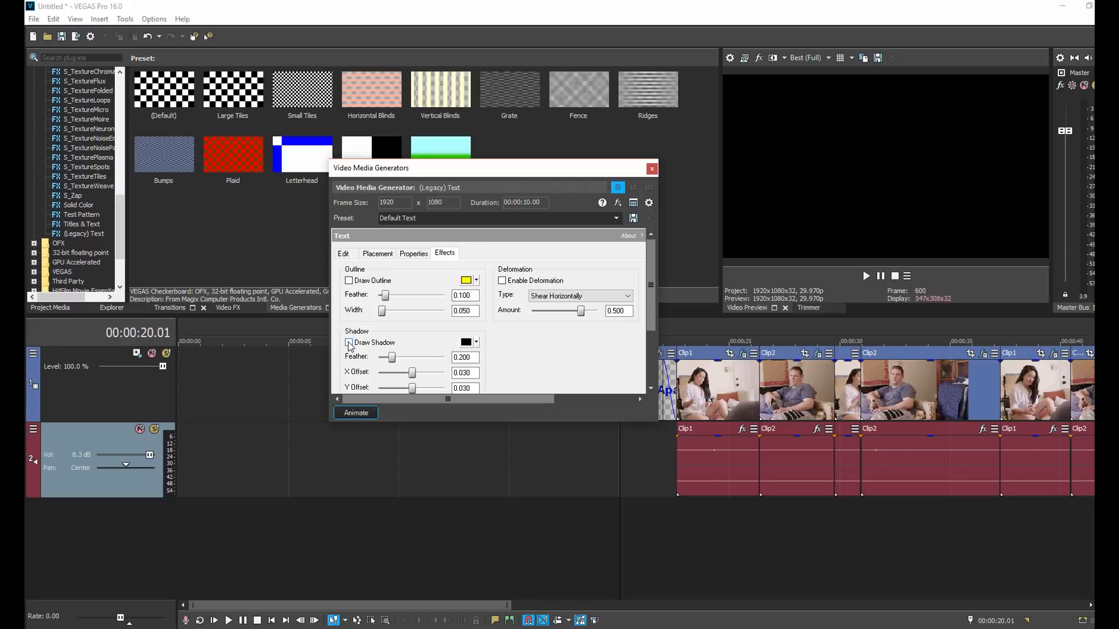
pyautogui.click(413, 255)
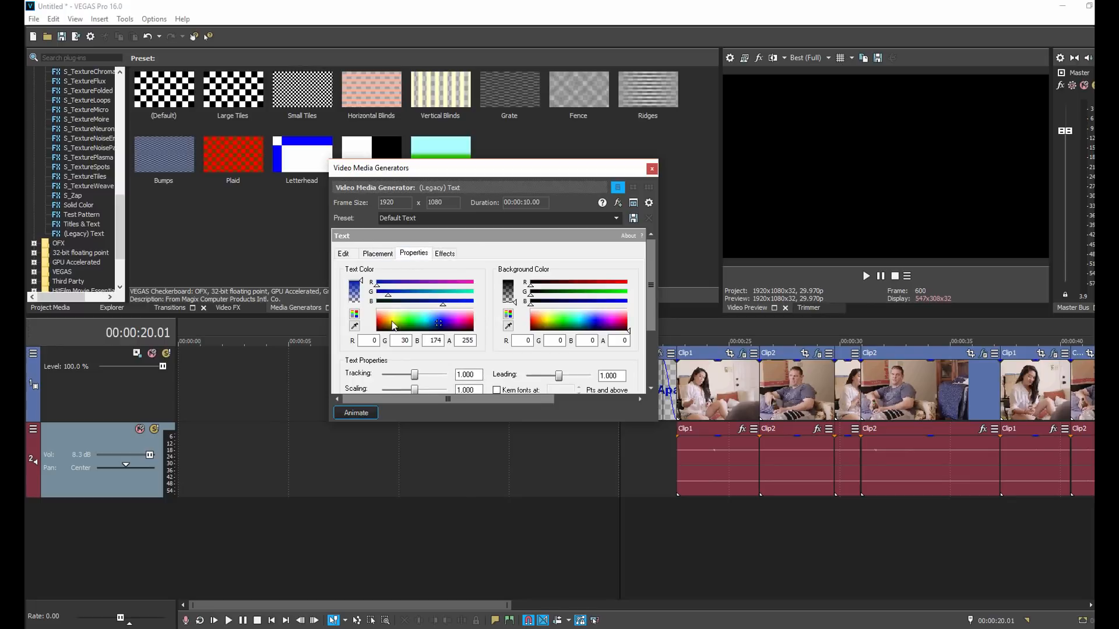
pyautogui.moveTo(442, 324); pyautogui.dragTo(403, 312)
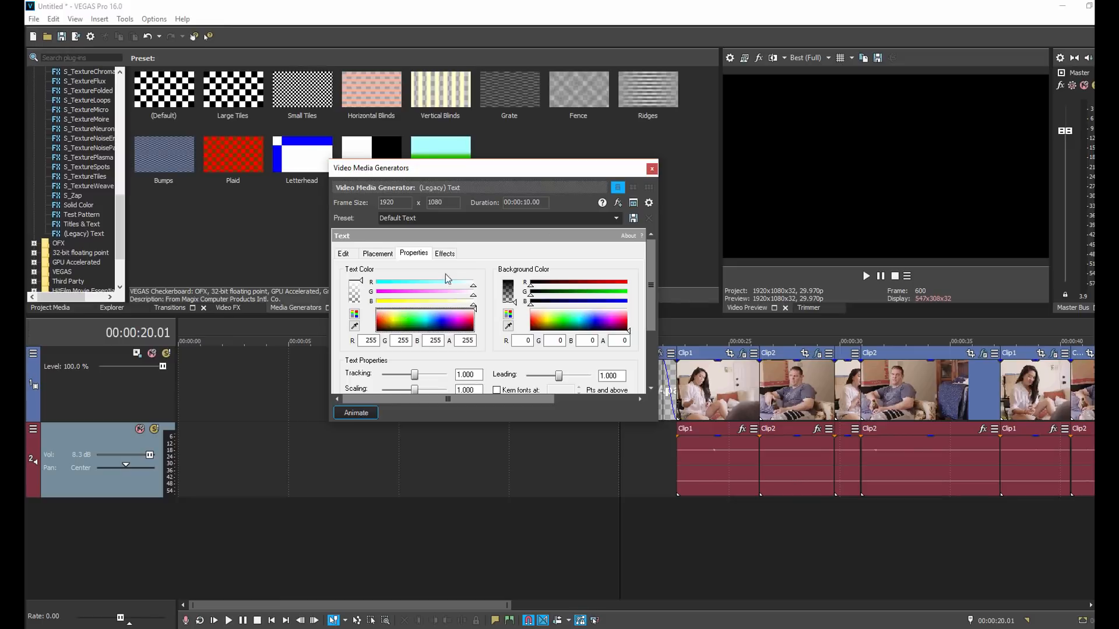
pyautogui.click(652, 169)
pyautogui.click(647, 460)
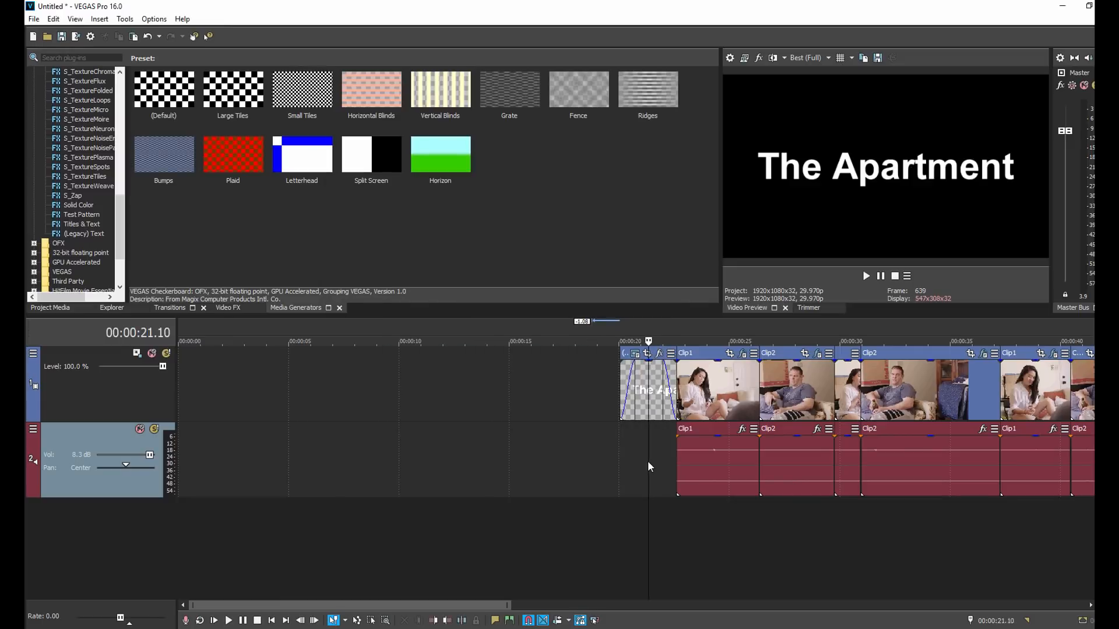
# Animate a slow zoom-in on the title with a Pan/Crop keyframe at 00:00:02.17, shrinking the frame to about 1,659 × 933.
pyautogui.scroll(2, 646, 469)
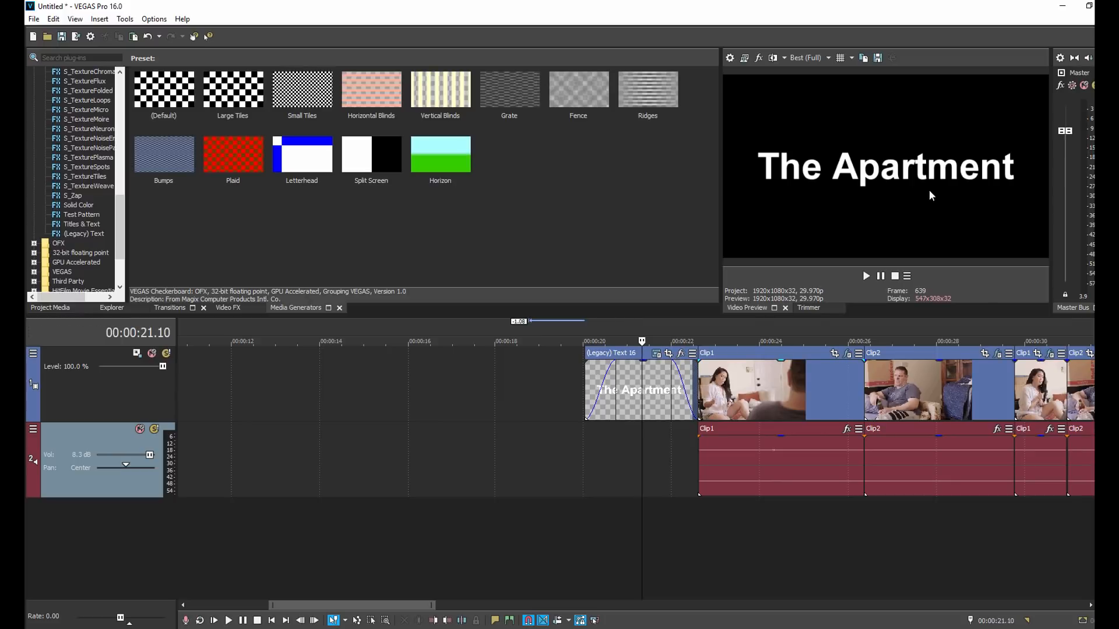
pyautogui.click(667, 354)
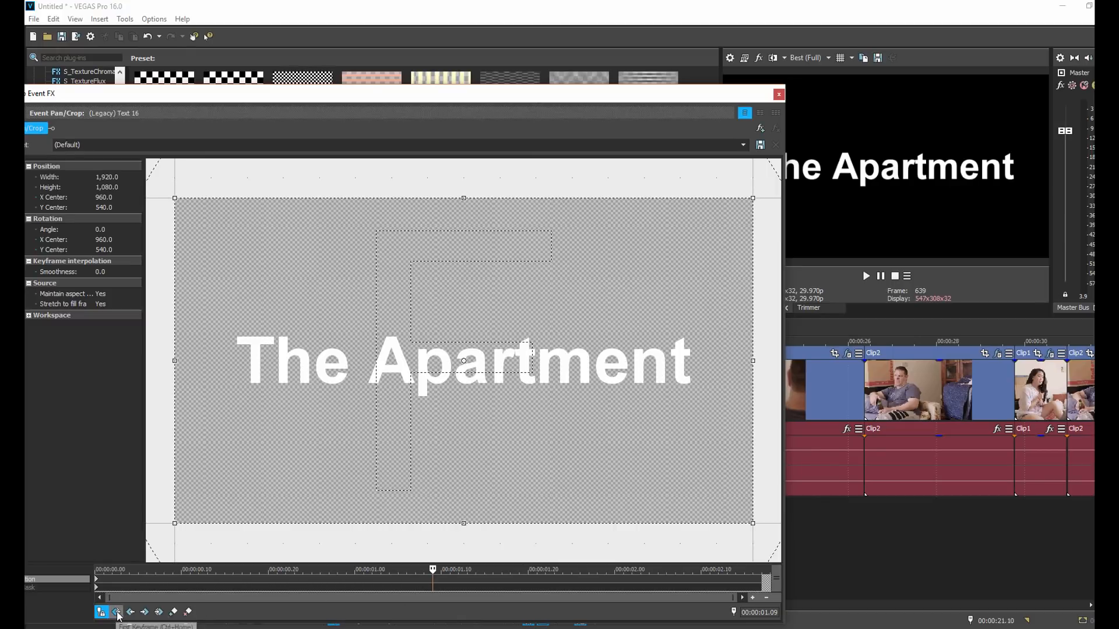
pyautogui.click(95, 581)
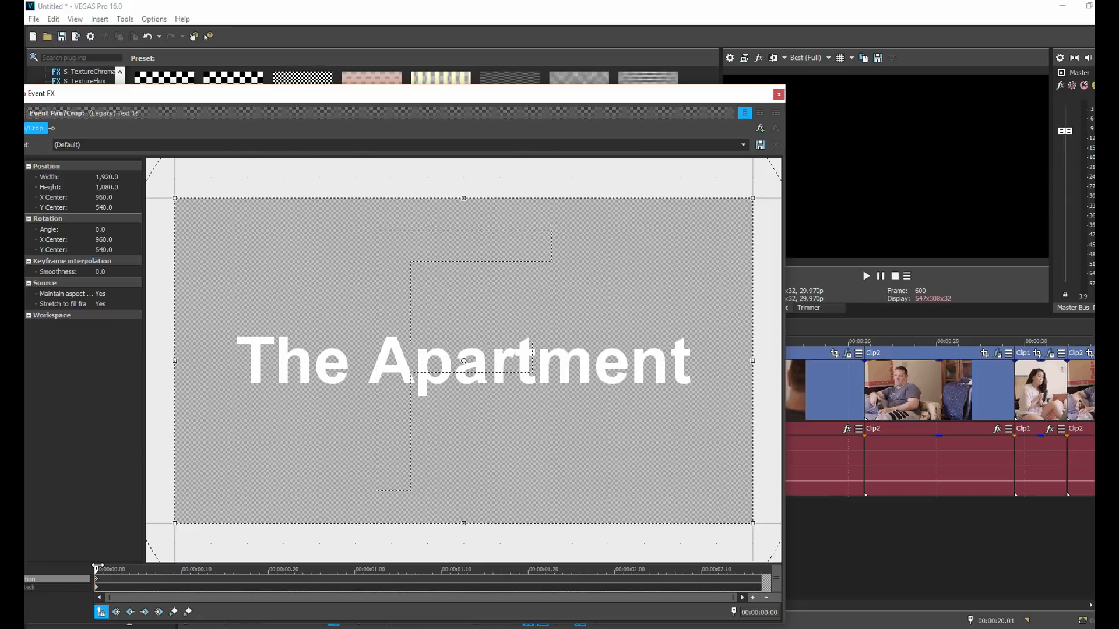
pyautogui.moveTo(117, 566); pyautogui.dragTo(761, 568)
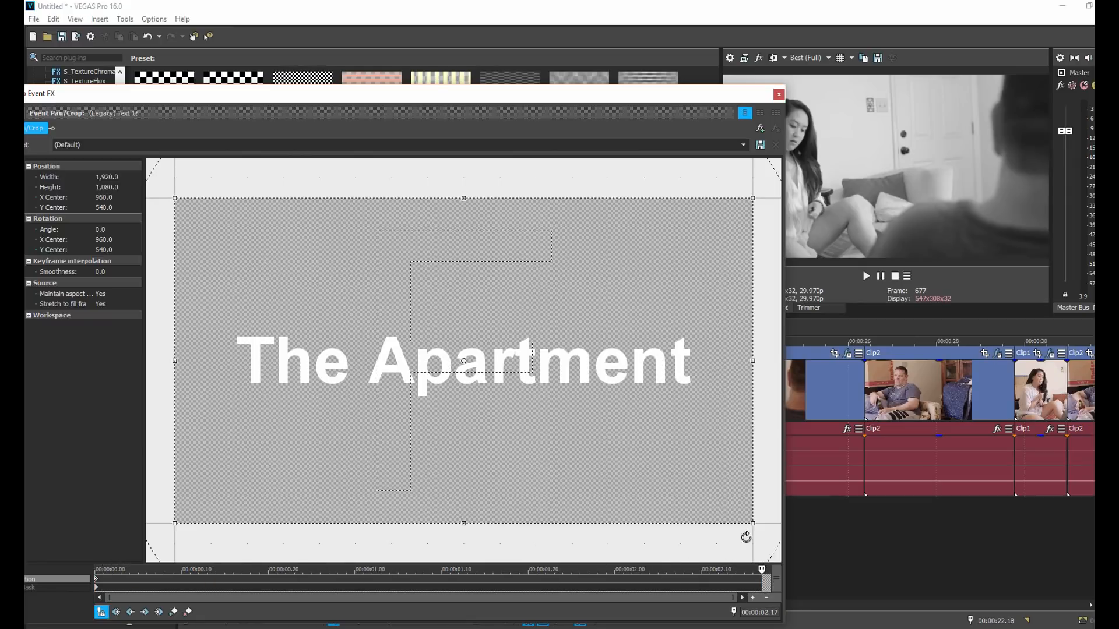
pyautogui.moveTo(752, 523); pyautogui.dragTo(728, 504)
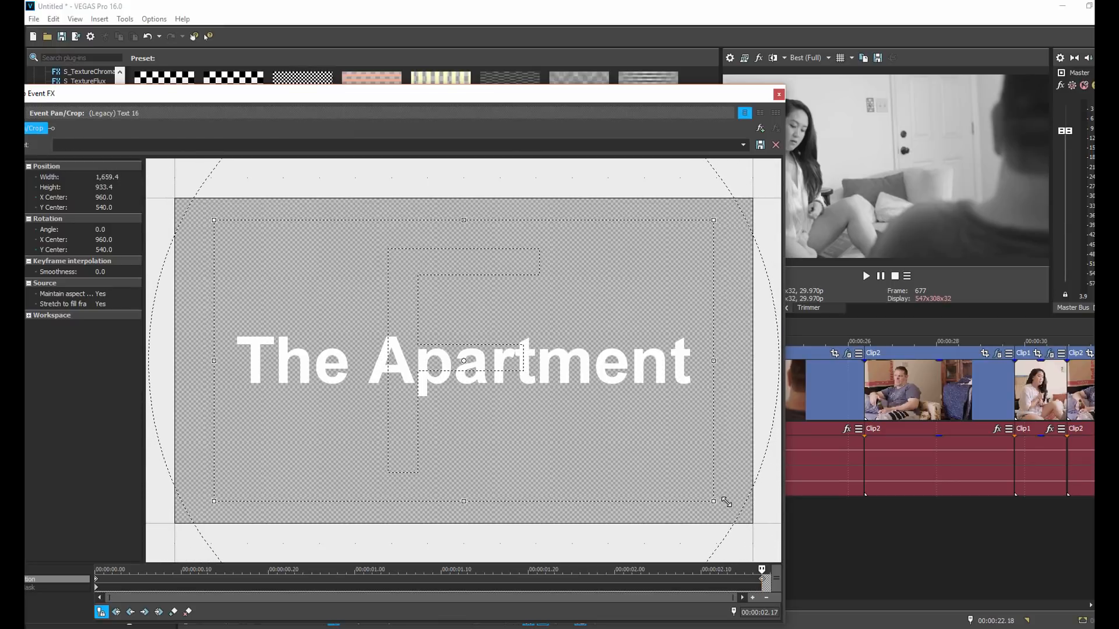
pyautogui.click(778, 94)
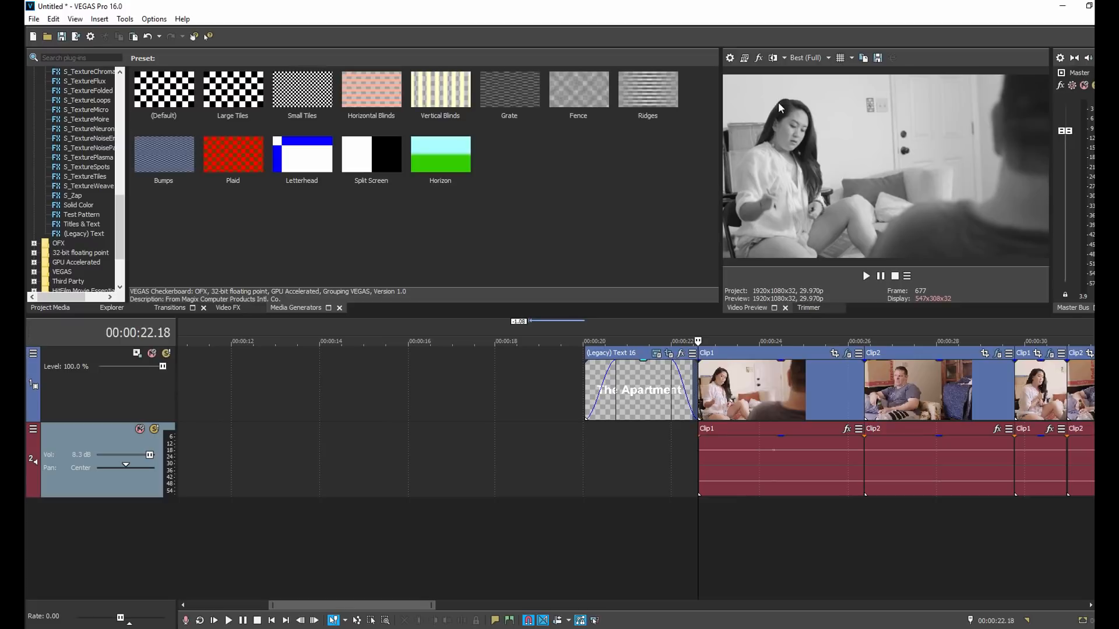
# Play the title from its start to review the zoom-in and fade-out.
pyautogui.click(589, 483)
pyautogui.click(586, 509)
pyautogui.press('space')
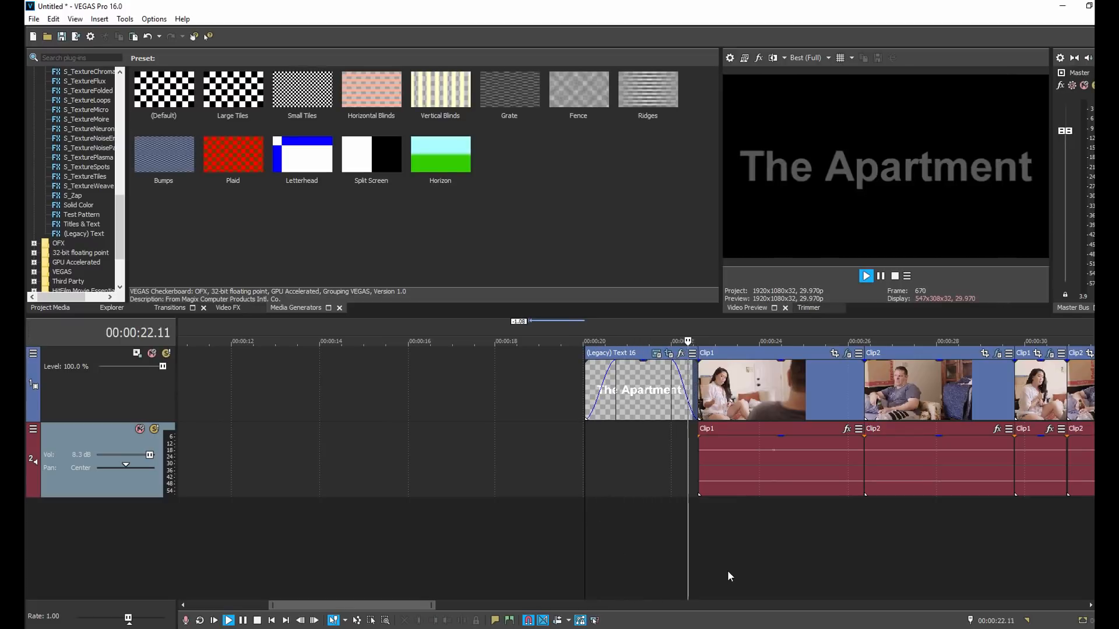
pyautogui.scroll(-3, 727, 570)
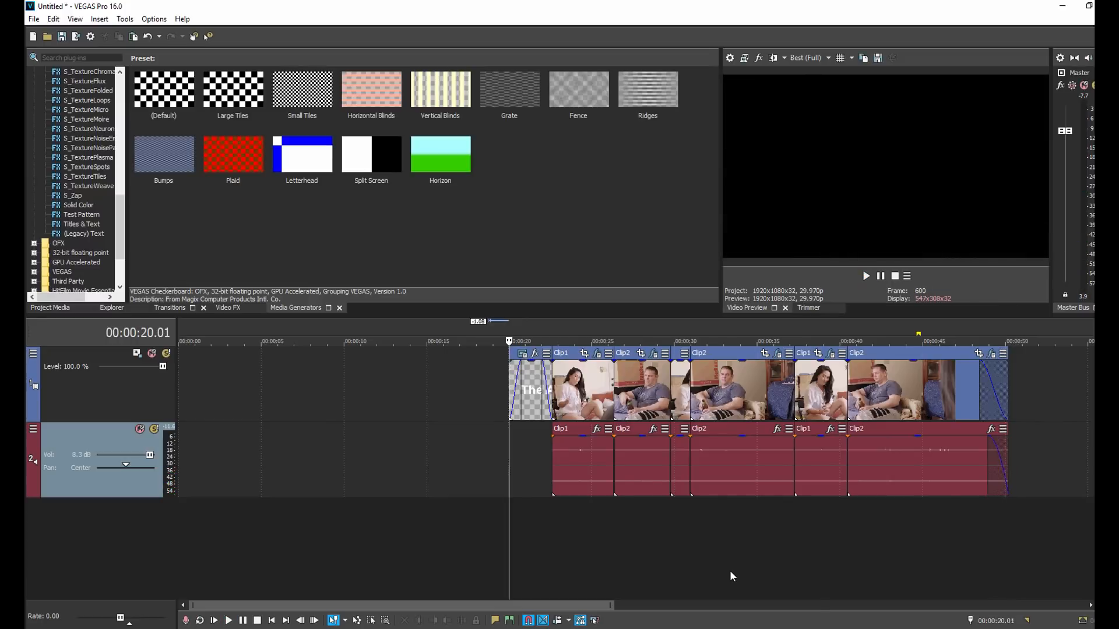
pyautogui.scroll(-2, 730, 576)
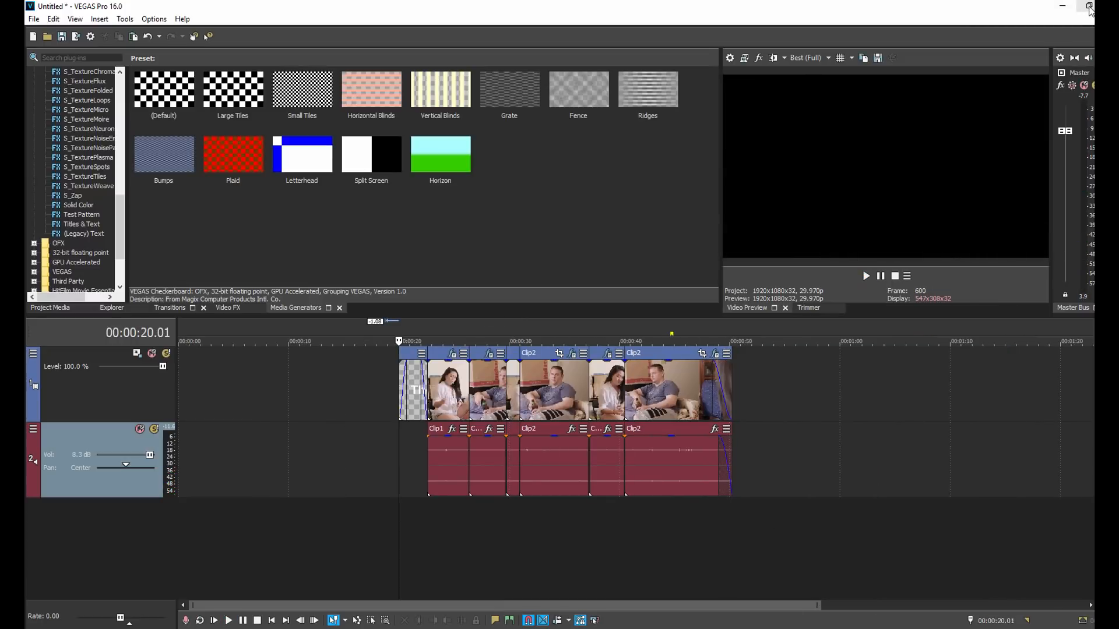
# Add 30MINs.mp3 on a new audio track below the dialogue audio and move it to start at about 00:00:16.
pyautogui.click(33, 18)
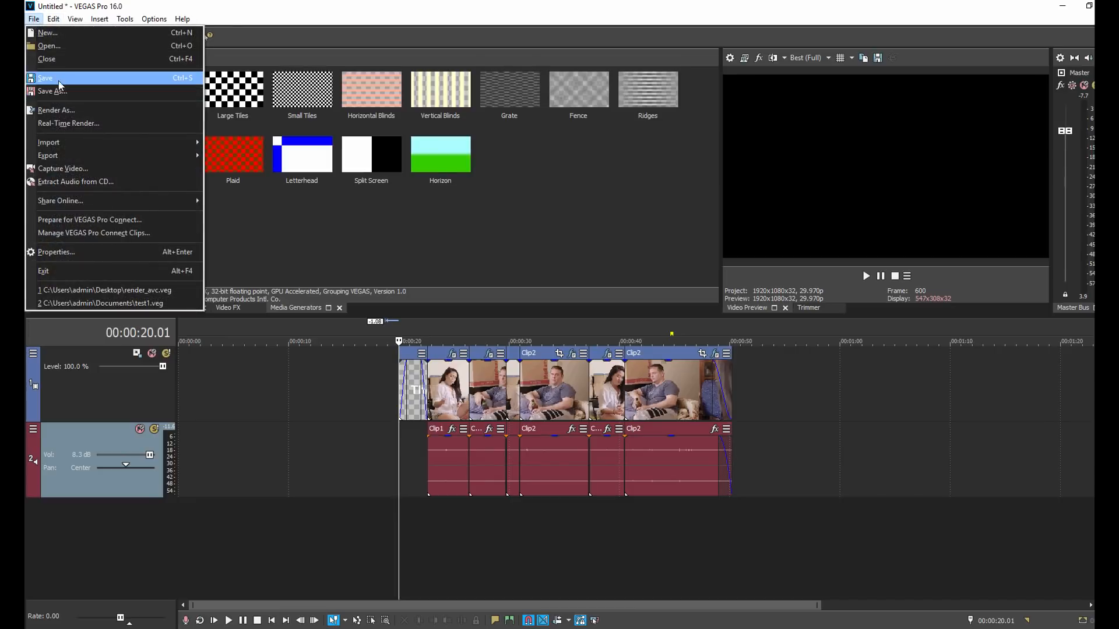
pyautogui.moveTo(175, 142)
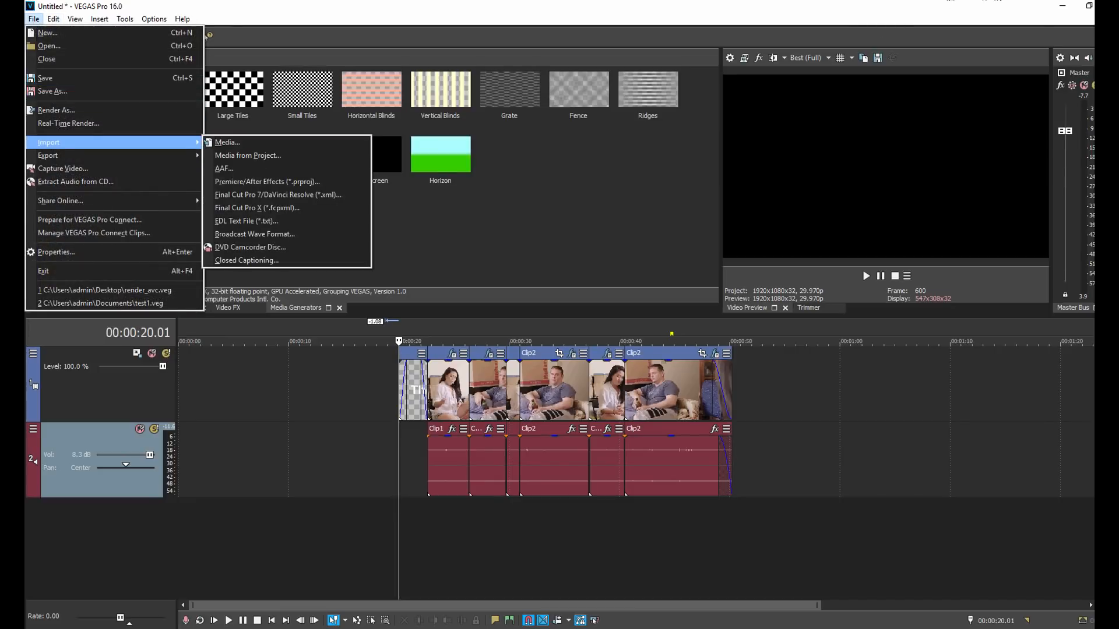
pyautogui.click(1089, 6)
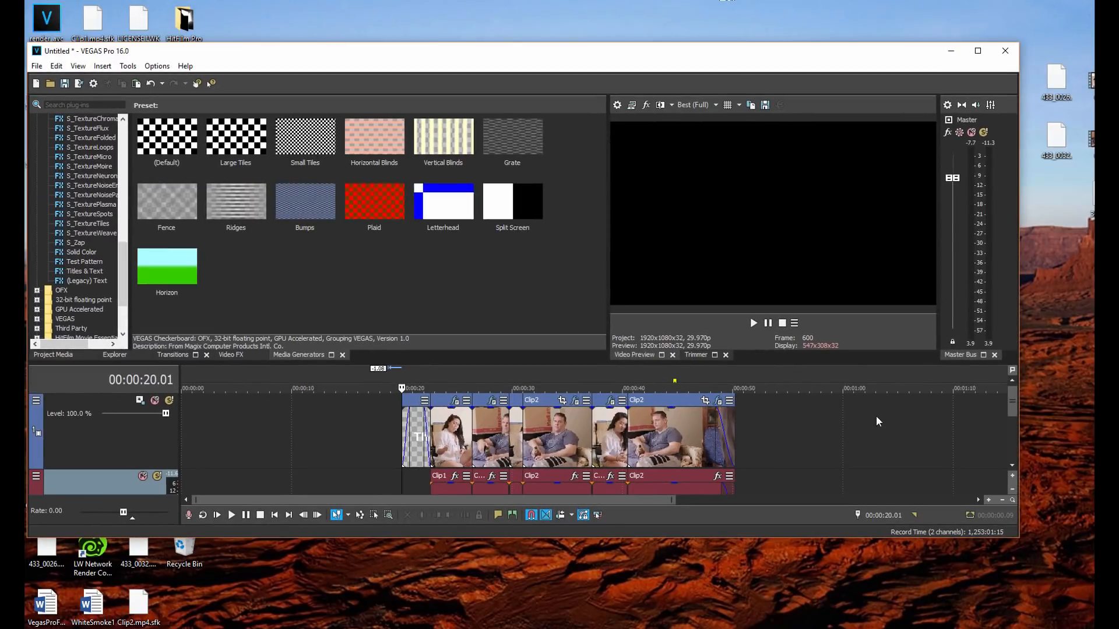
pyautogui.moveTo(1017, 410); pyautogui.dragTo(1023, 425)
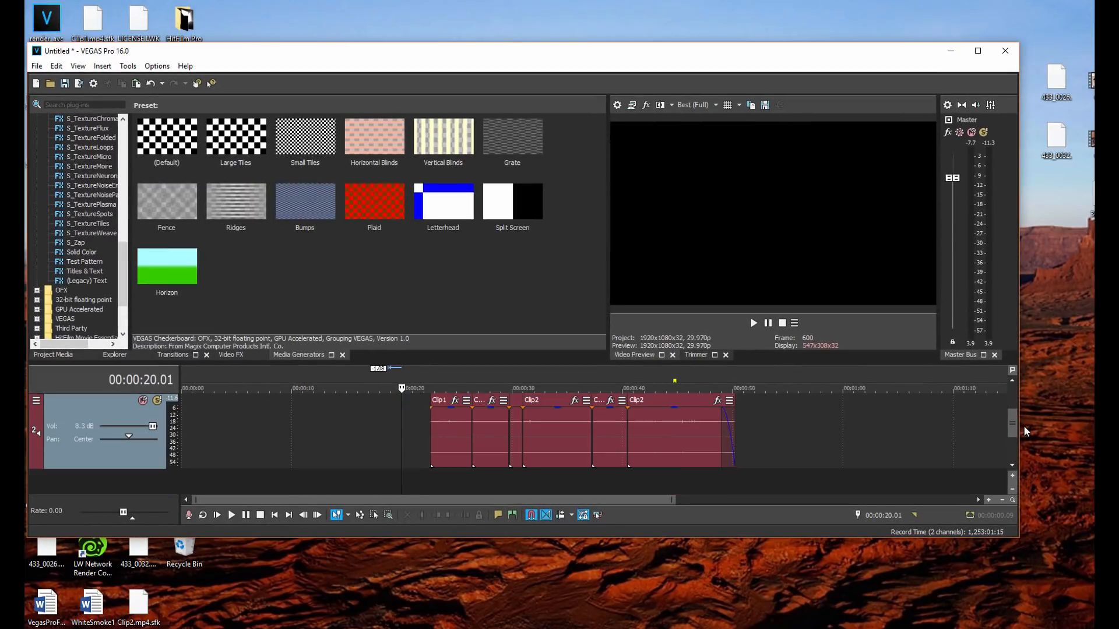
pyautogui.moveTo(996, 327); pyautogui.dragTo(733, 490)
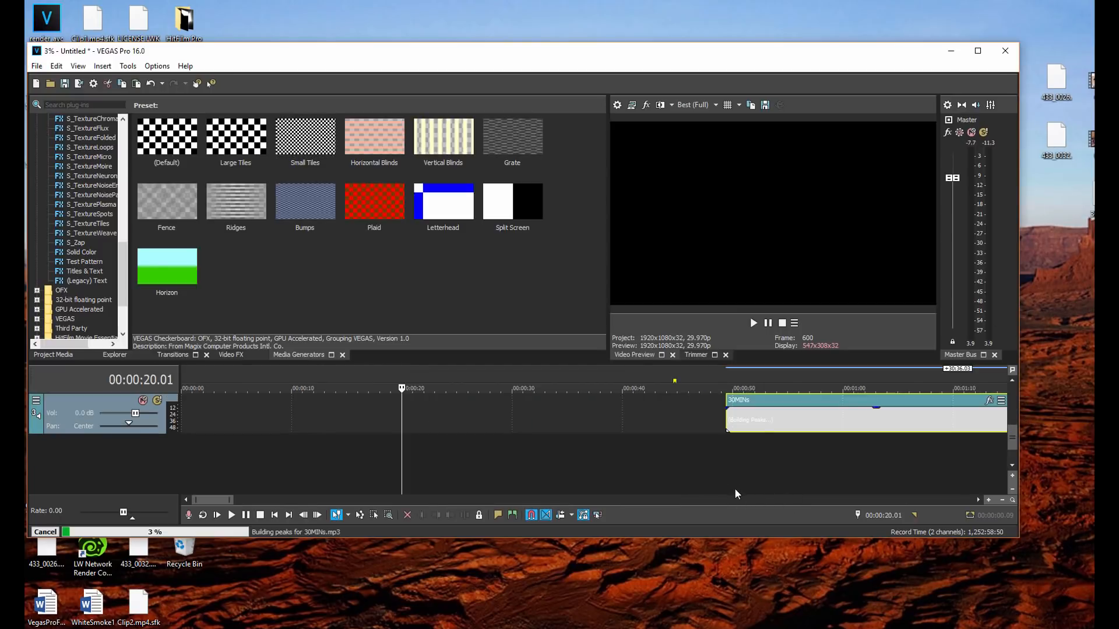
pyautogui.click(978, 51)
pyautogui.moveTo(867, 464); pyautogui.dragTo(512, 469)
pyautogui.scroll(-3, 512, 468)
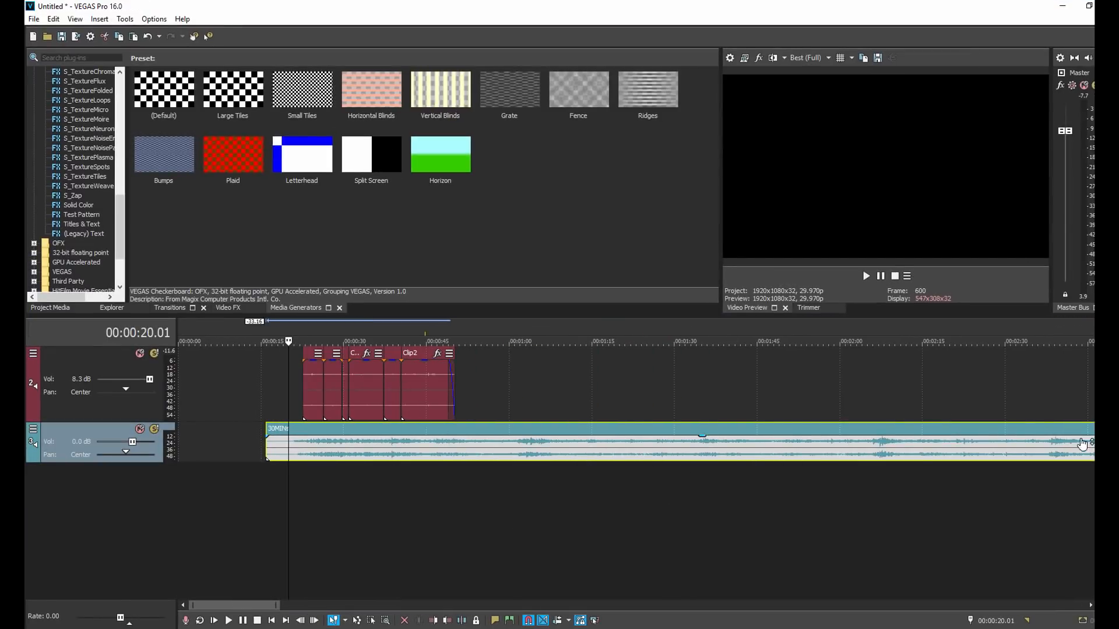
# Trim the start of the 30MINs music event to line up with the opening title's start.
pyautogui.scroll(2, 1017, 463)
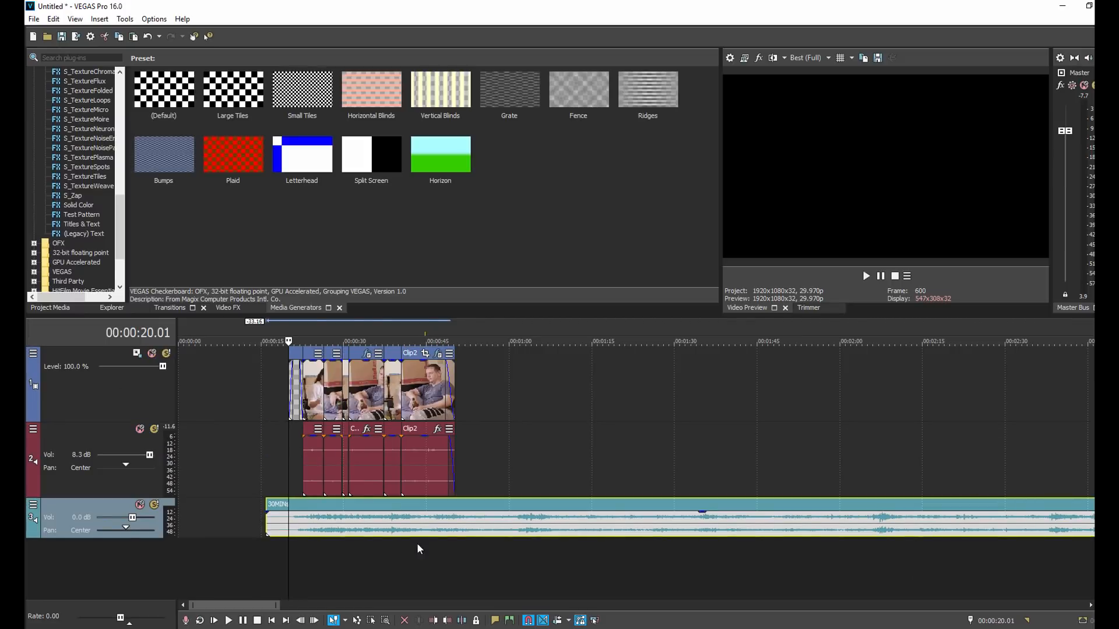
pyautogui.click(366, 557)
pyautogui.scroll(1, 353, 545)
pyautogui.scroll(-2, 459, 570)
pyautogui.click(317, 577)
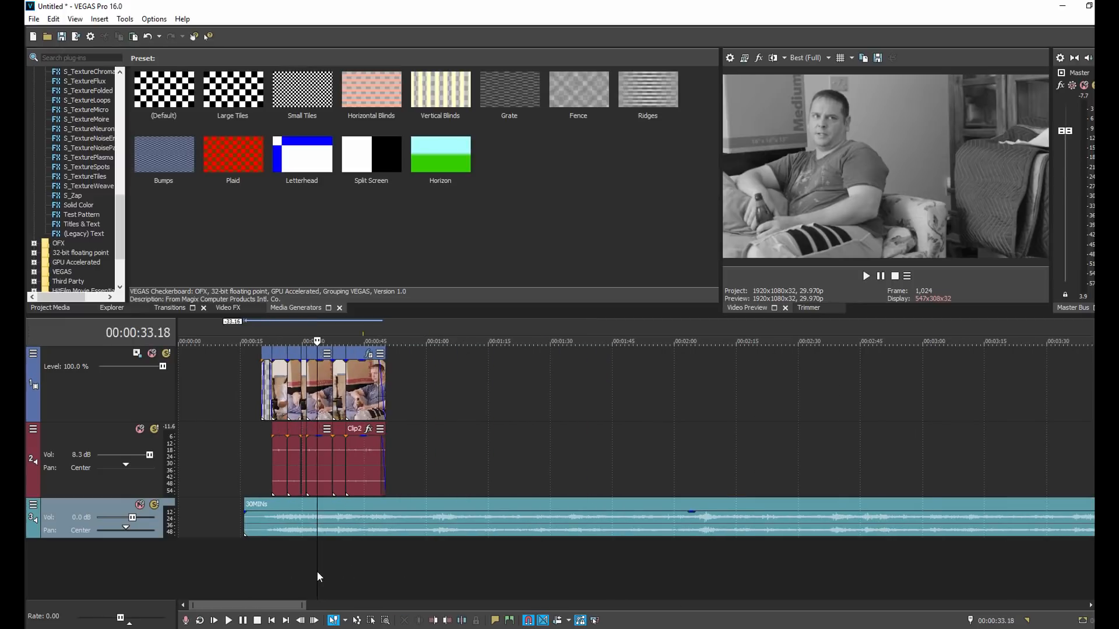
pyautogui.scroll(3, 324, 580)
pyautogui.scroll(-1, 460, 579)
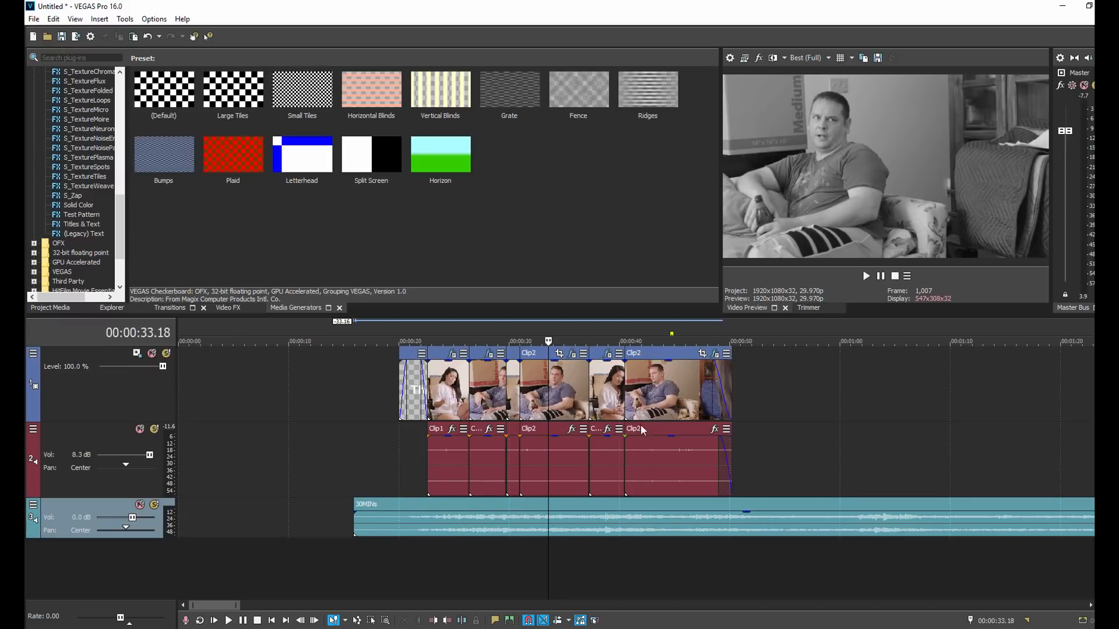
pyautogui.click(669, 553)
pyautogui.scroll(2, 691, 568)
pyautogui.scroll(-2, 619, 509)
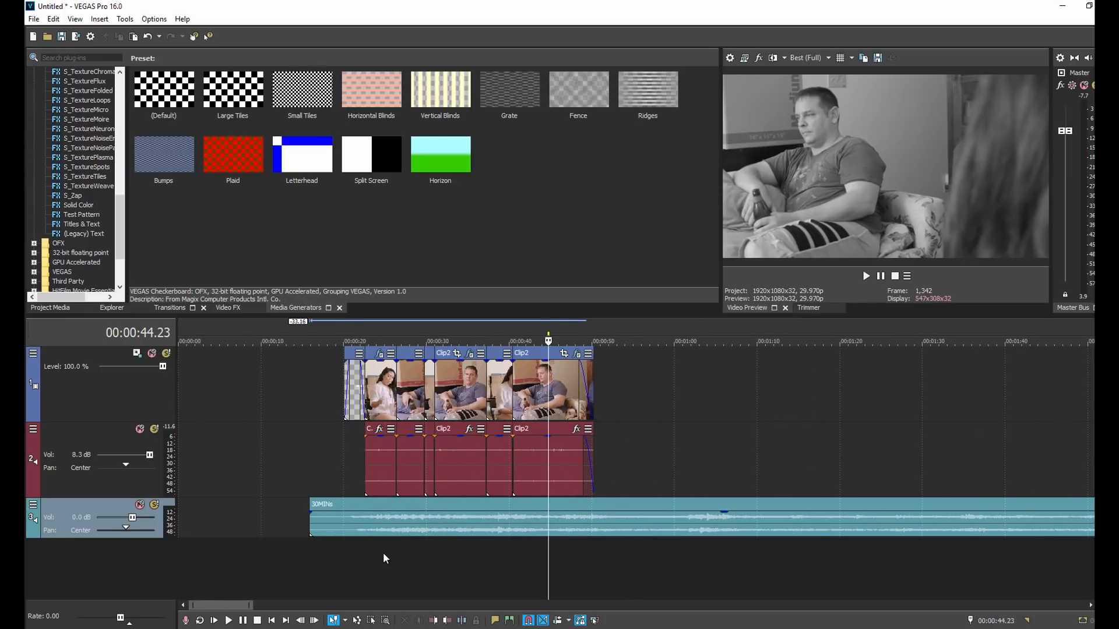
pyautogui.moveTo(309, 516); pyautogui.dragTo(341, 520)
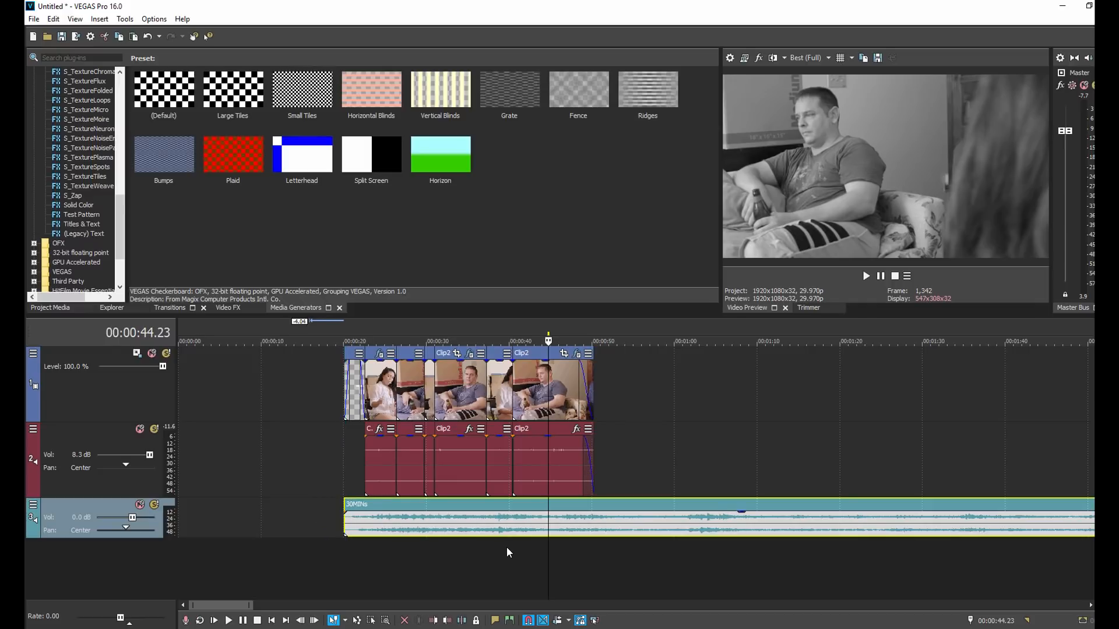
# Trim the end of the 30MINs music event back to the end of the last Clip2 event.
pyautogui.scroll(-3, 508, 551)
pyautogui.scroll(-3, 989, 505)
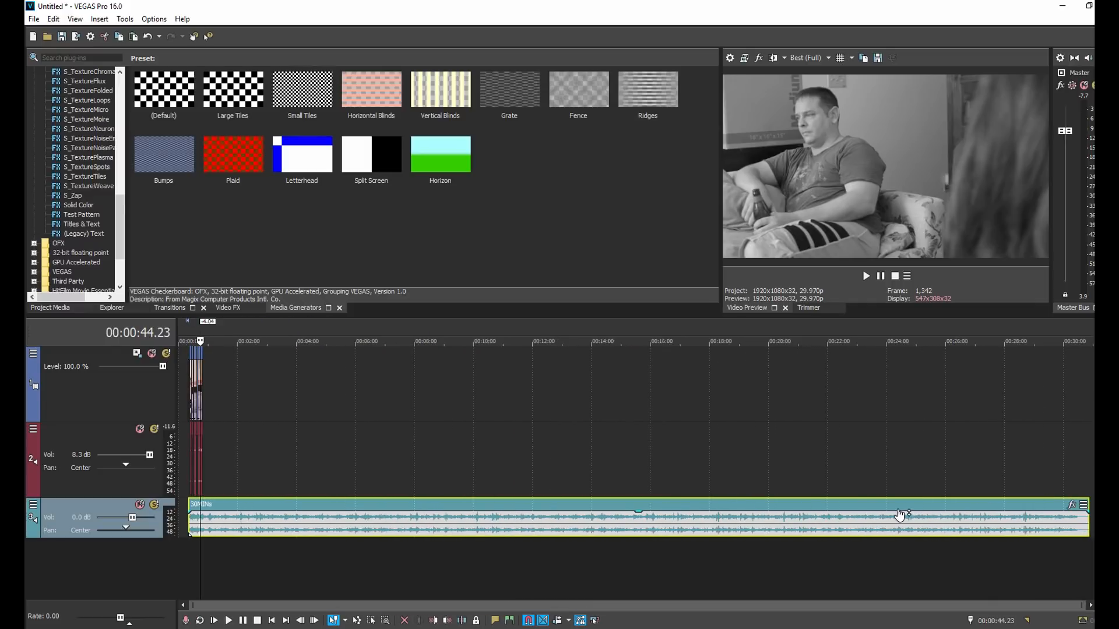
pyautogui.moveTo(1086, 517); pyautogui.dragTo(254, 548)
pyautogui.scroll(4, 707, 512)
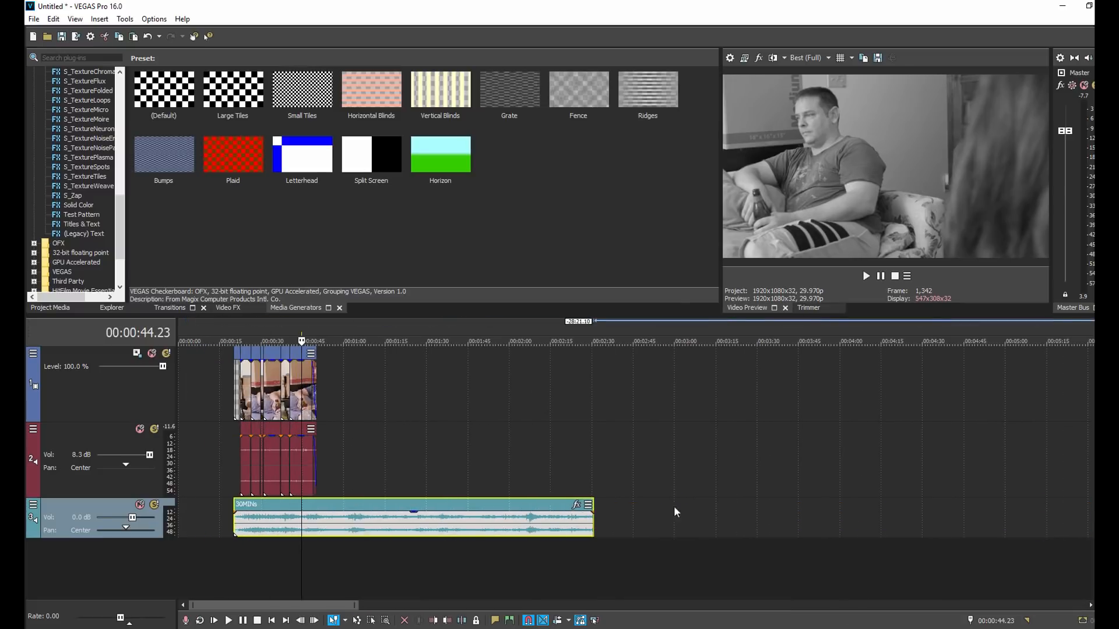
pyautogui.moveTo(593, 524); pyautogui.dragTo(322, 525)
pyautogui.scroll(5, 781, 485)
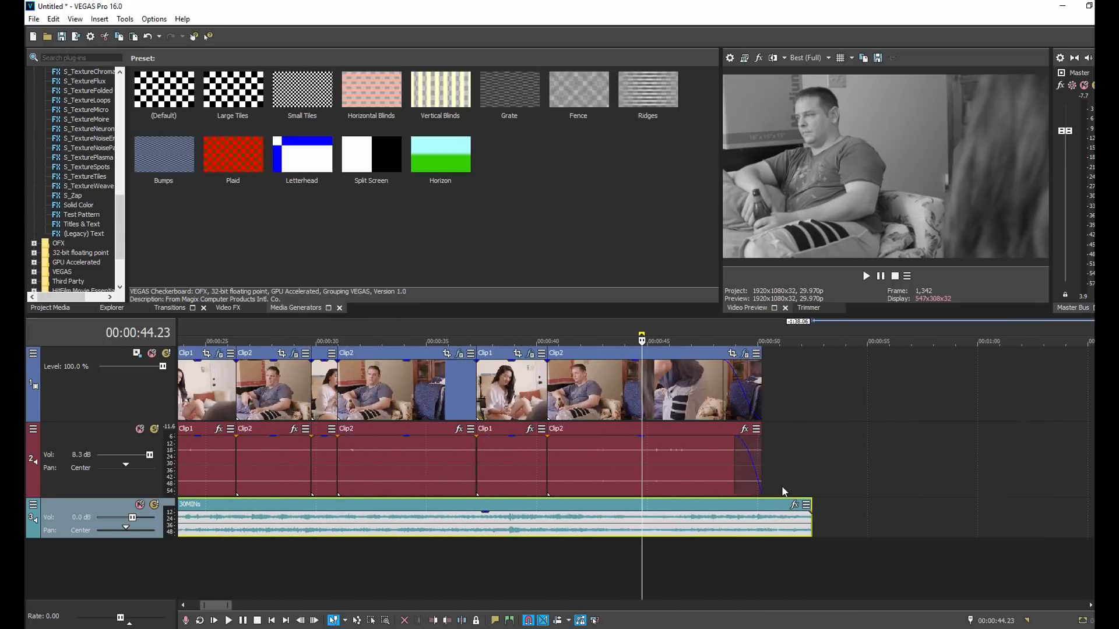
pyautogui.scroll(-5, 784, 495)
pyautogui.scroll(5, 785, 495)
pyautogui.scroll(-5, 785, 495)
pyautogui.scroll(5, 786, 494)
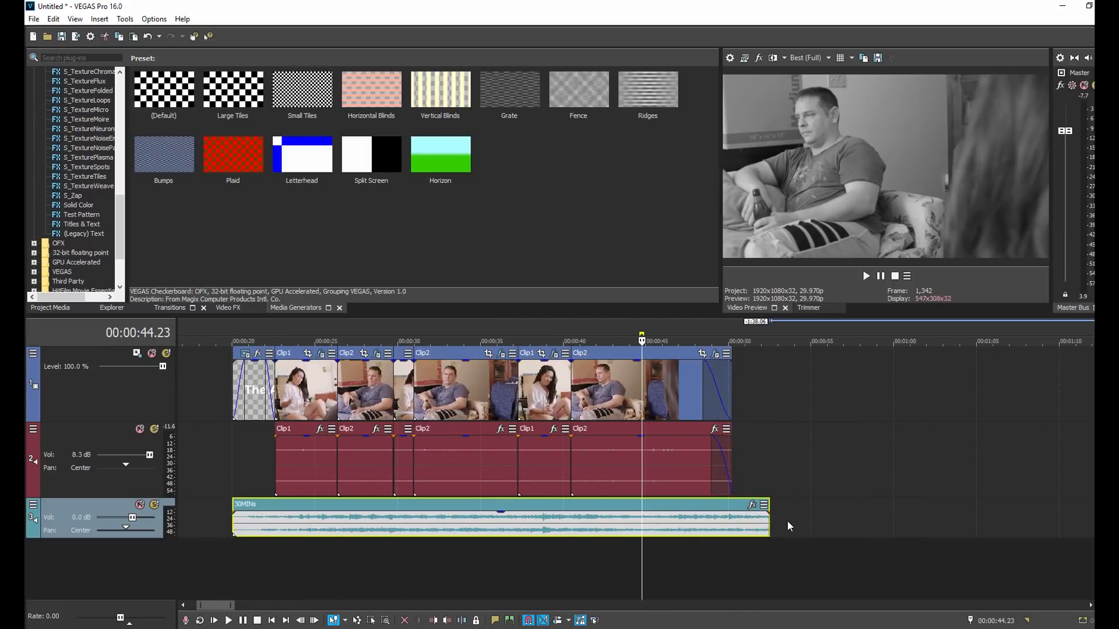
pyautogui.moveTo(766, 526); pyautogui.dragTo(732, 524)
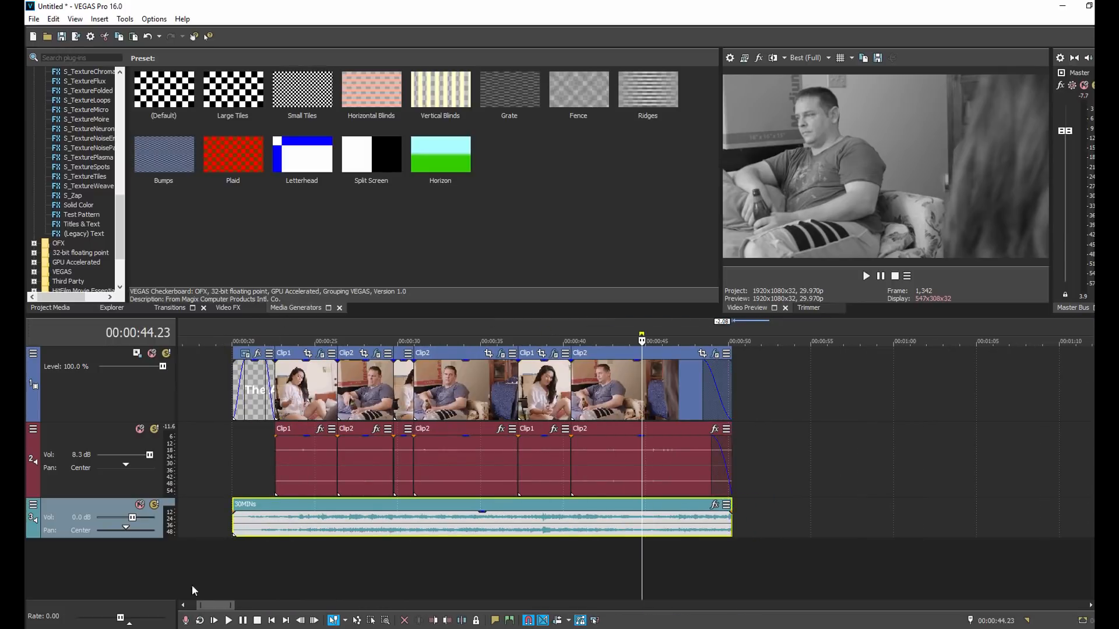
# Play the sequence from the title's start and lower the music track's volume to -37.6 dB.
pyautogui.click(230, 551)
pyautogui.press('space')
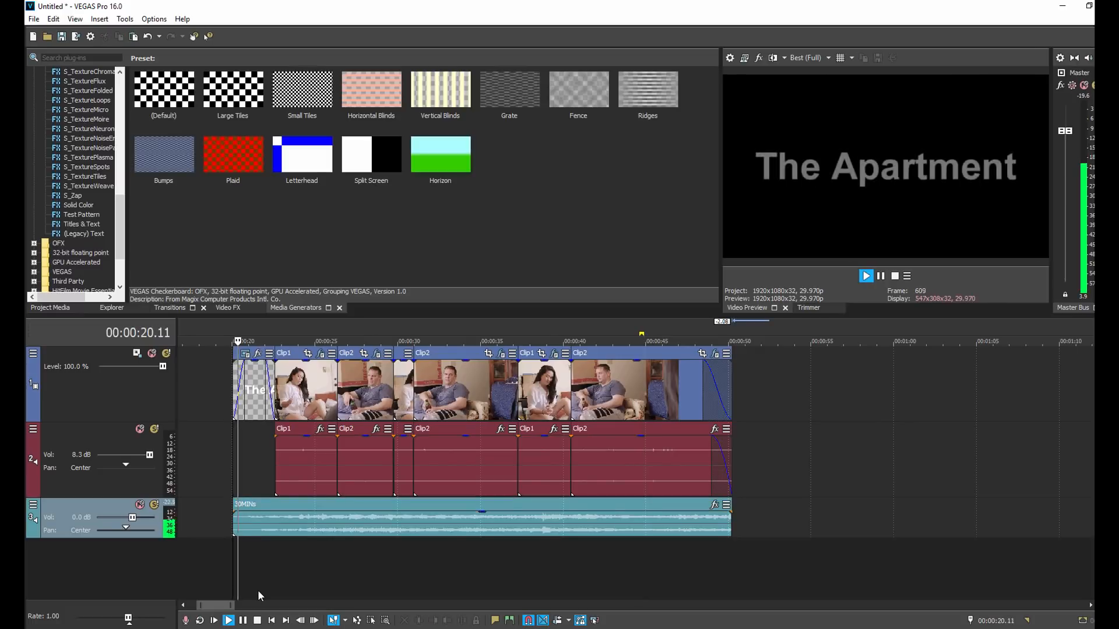
pyautogui.moveTo(126, 520); pyautogui.dragTo(103, 517)
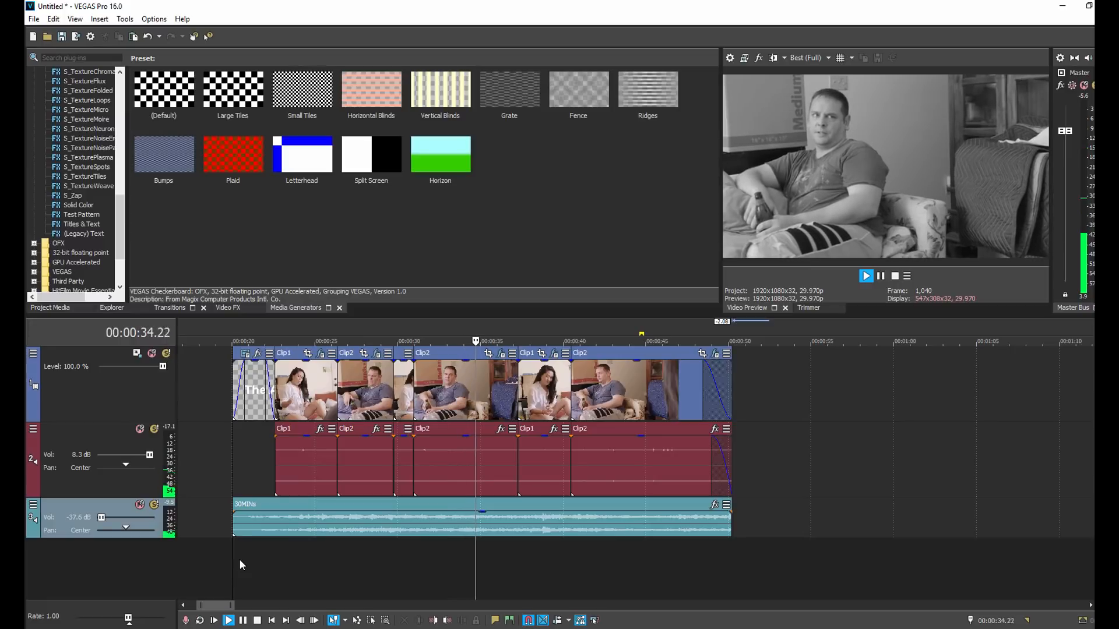
# Lower the music track's volume to -42.4 dB and select the loop region from the title's start to the last Clip2 event's end.
pyautogui.press('space')
pyautogui.scroll(-3, 254, 561)
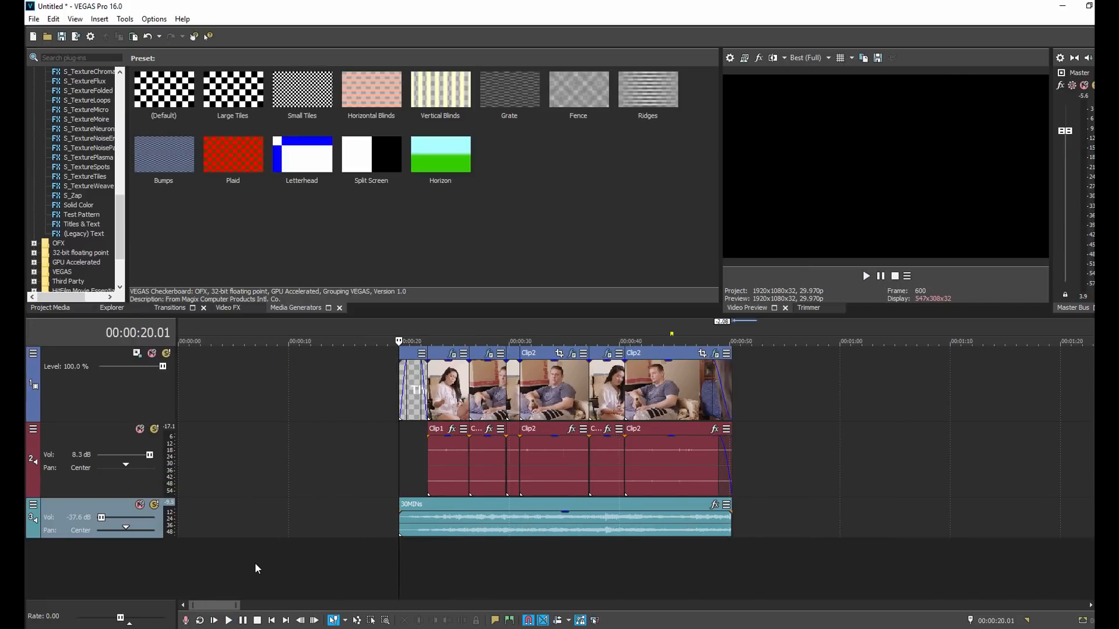
pyautogui.scroll(2, 254, 562)
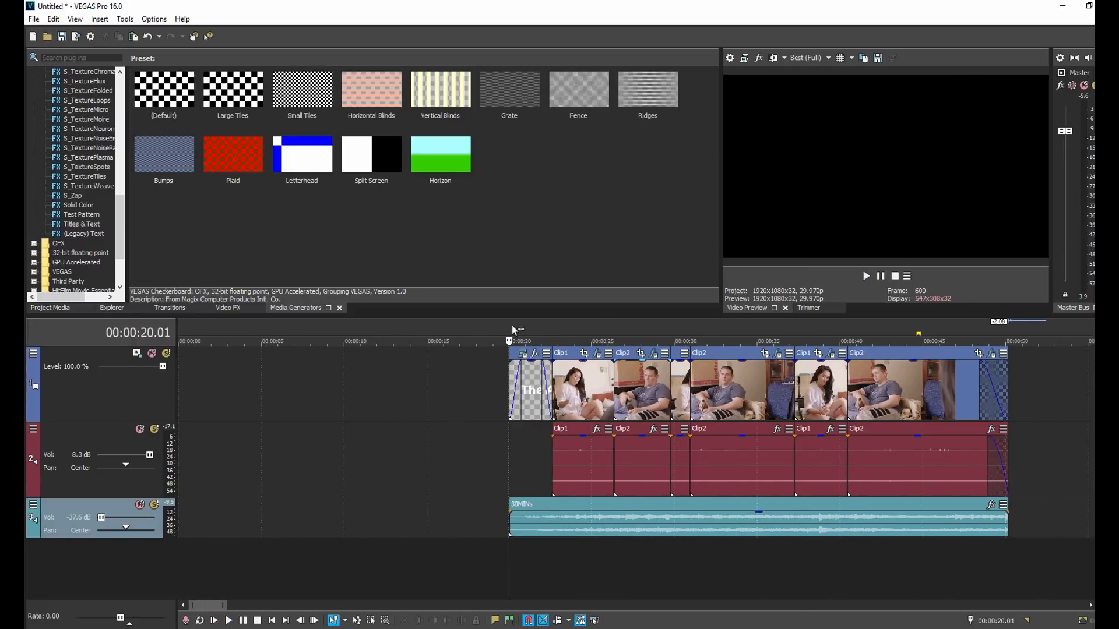
pyautogui.moveTo(101, 518); pyautogui.dragTo(100, 518)
pyautogui.moveTo(509, 319); pyautogui.dragTo(1006, 327)
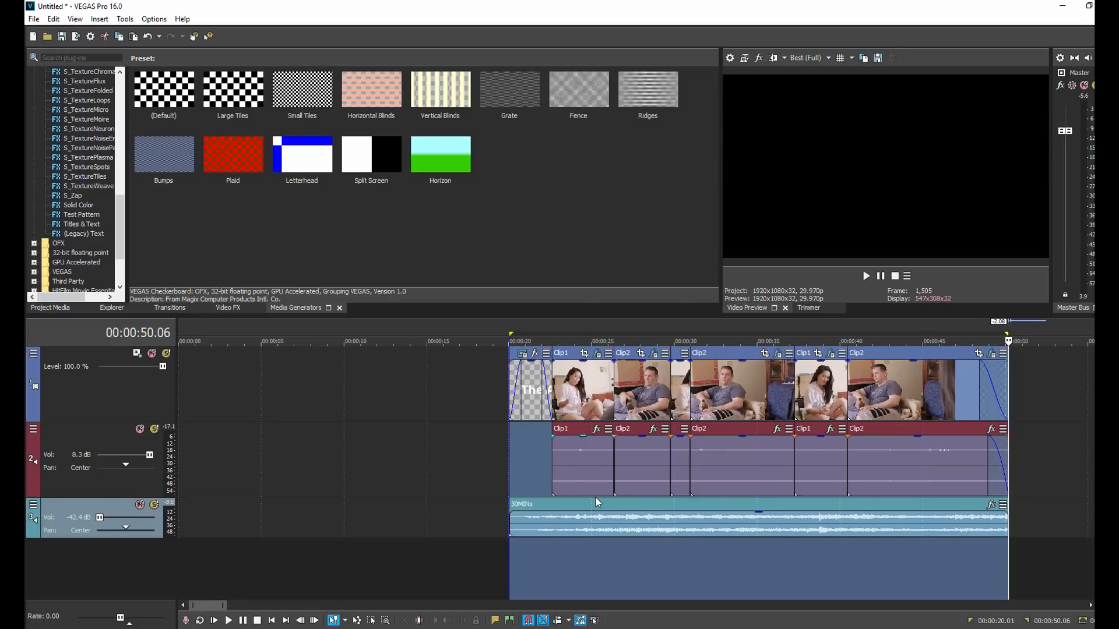
# Set the project's pixel format to 32-bit floating point (video levels) and its full-resolution rendering quality to Best.
pyautogui.click(90, 36)
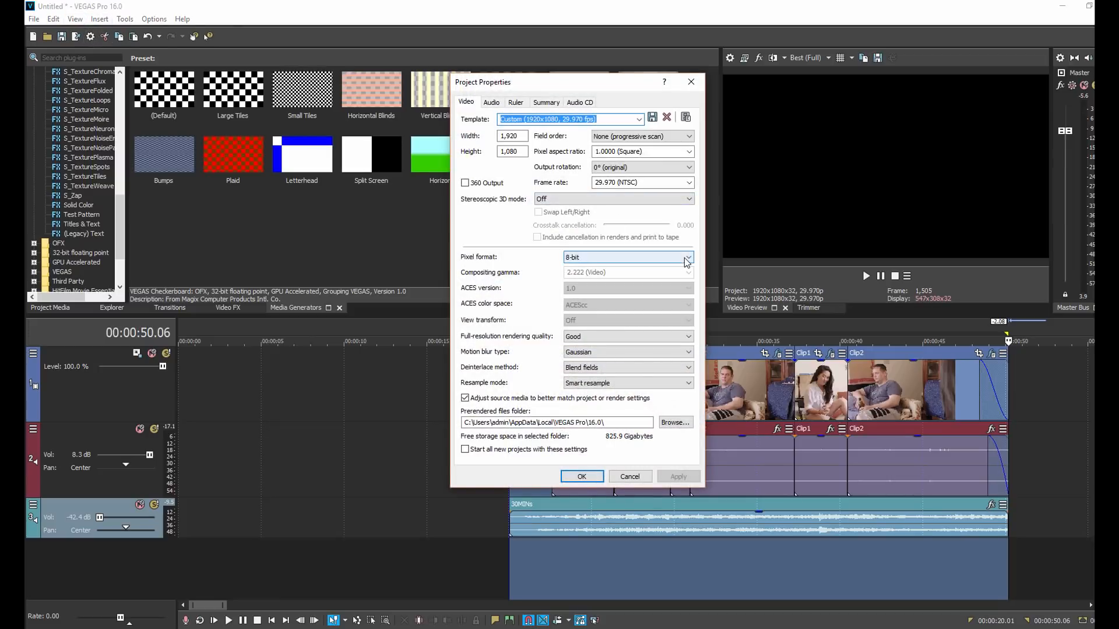
pyautogui.click(687, 258)
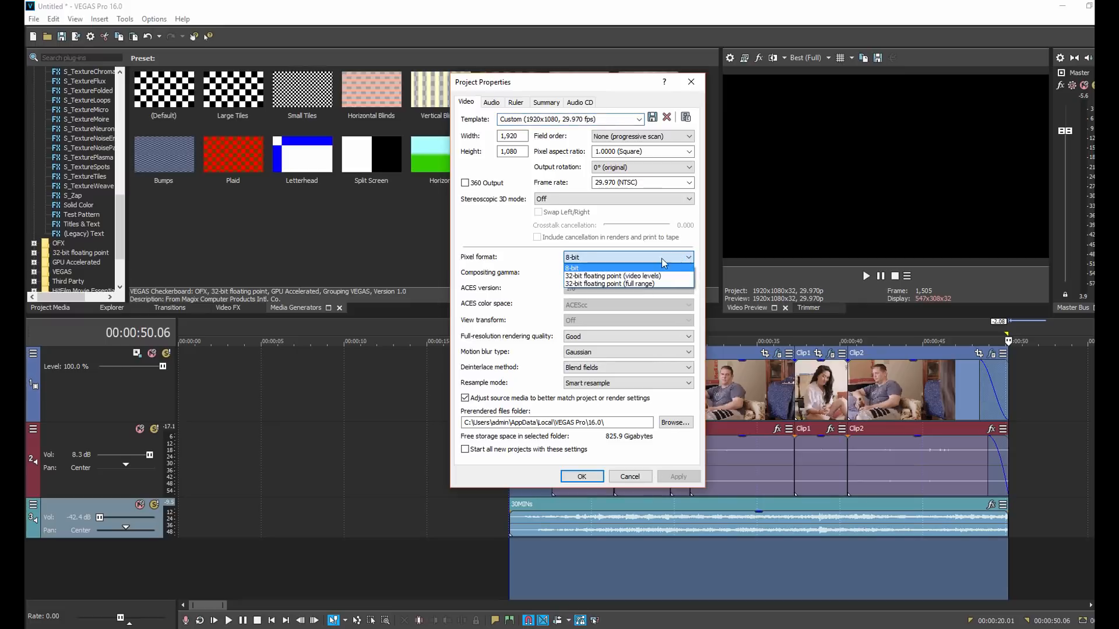
pyautogui.click(618, 276)
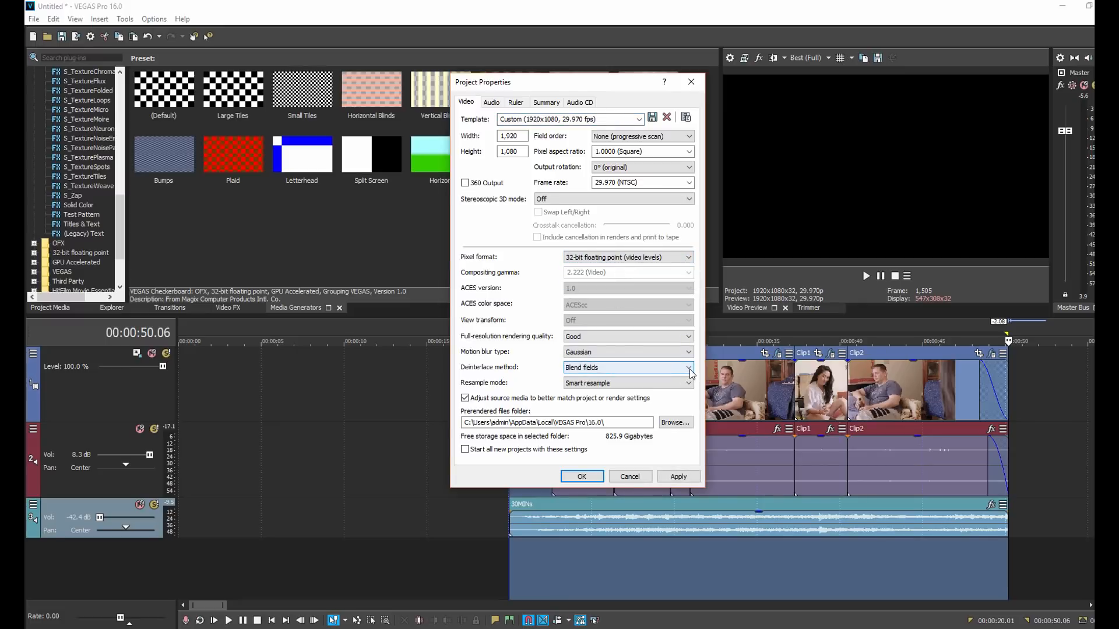
pyautogui.click(688, 337)
pyautogui.click(653, 377)
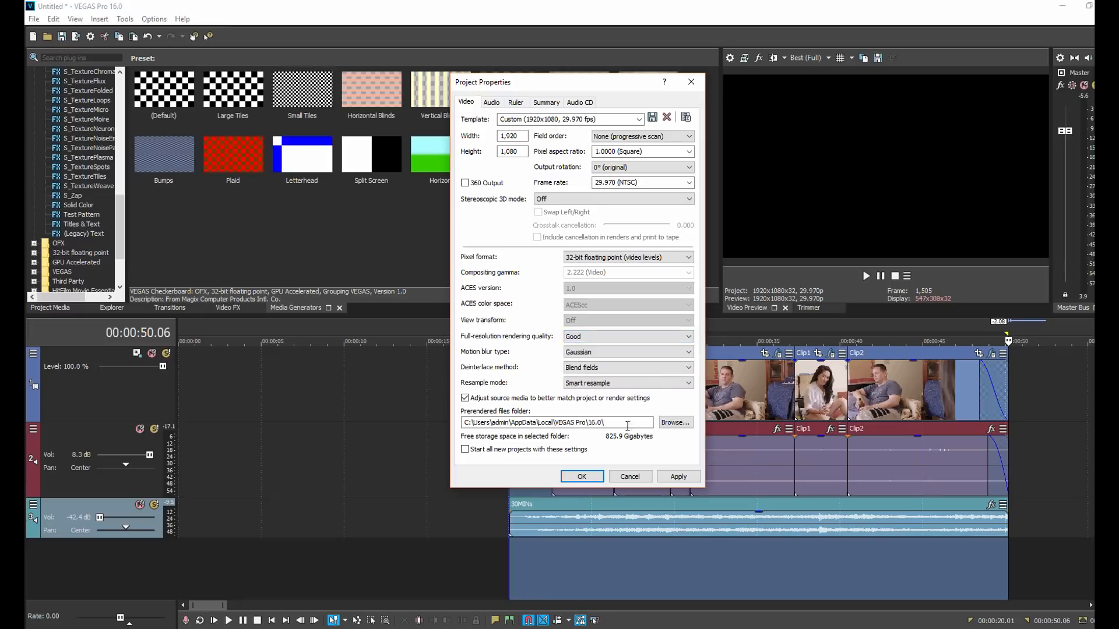
pyautogui.click(683, 338)
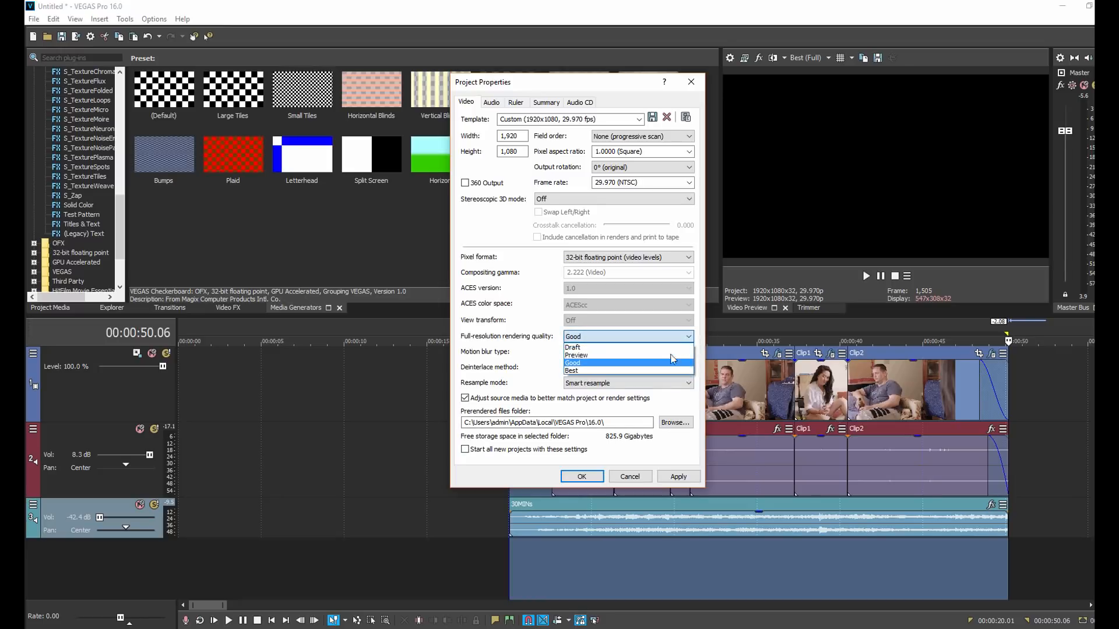
pyautogui.click(657, 371)
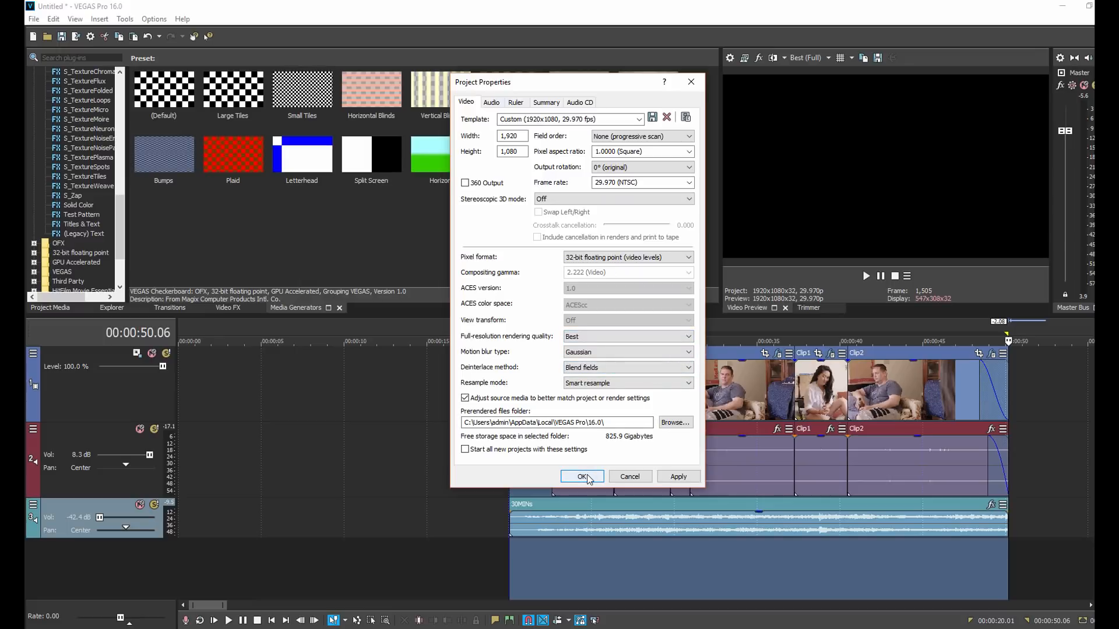
pyautogui.click(581, 477)
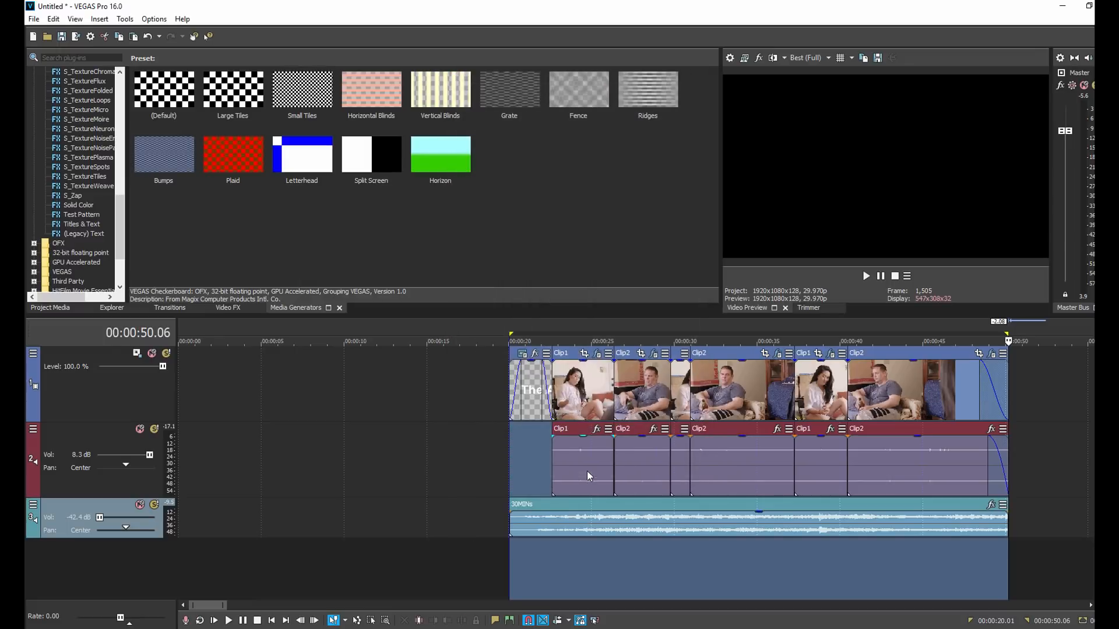
# Open the render settings and choose the MAGIX AVC/AAC MP4 format with the Internet HD 1080p 29.97 fps template.
pyautogui.click(35, 20)
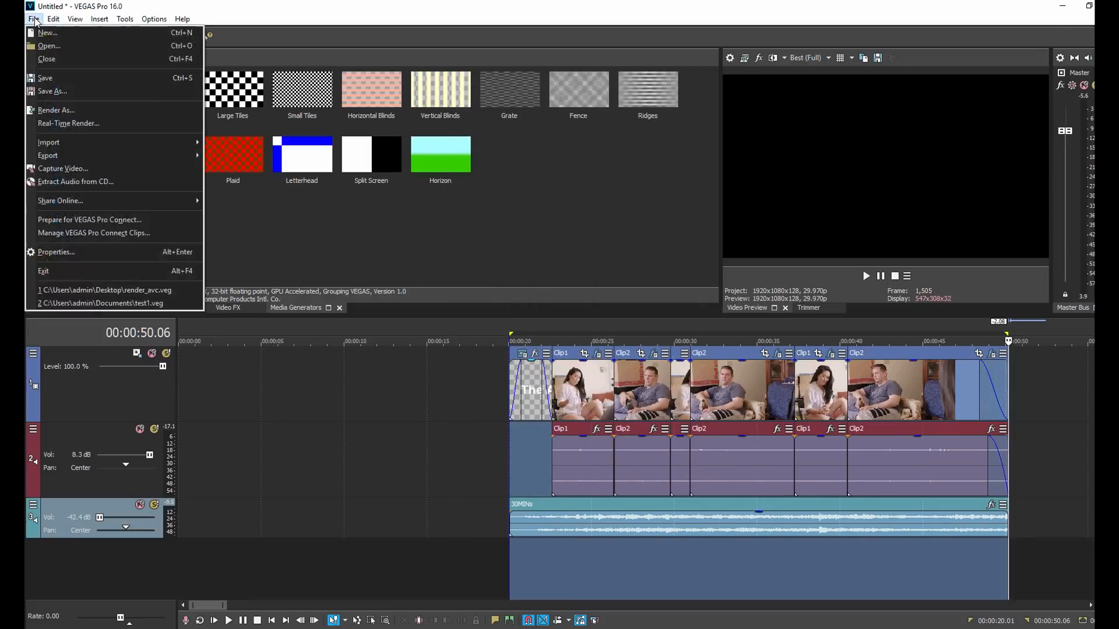
pyautogui.click(56, 111)
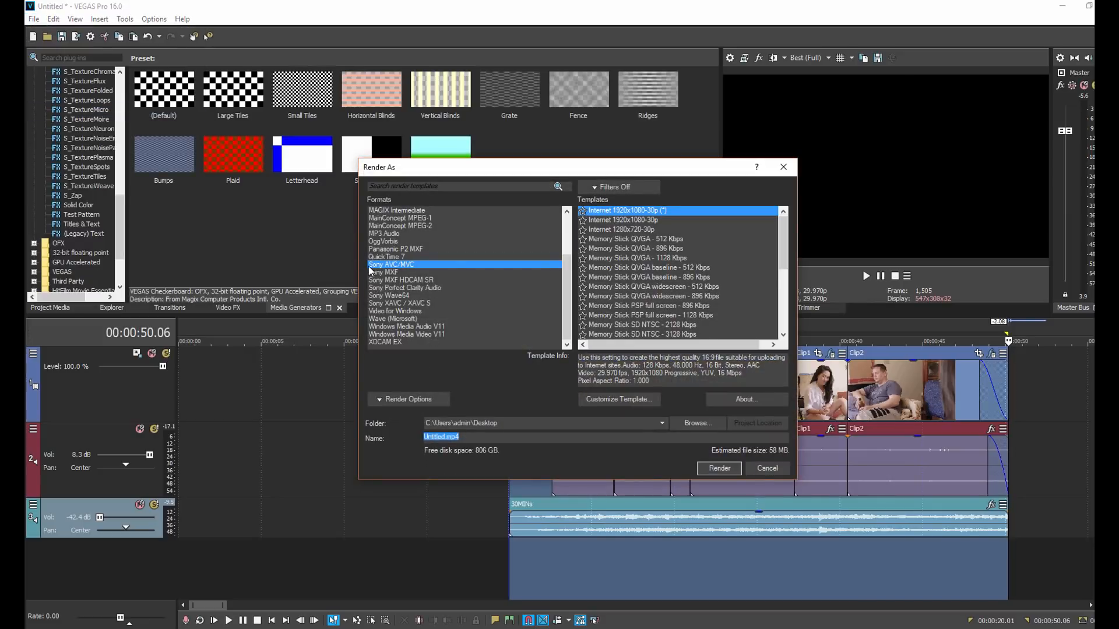
pyautogui.scroll(2, 439, 277)
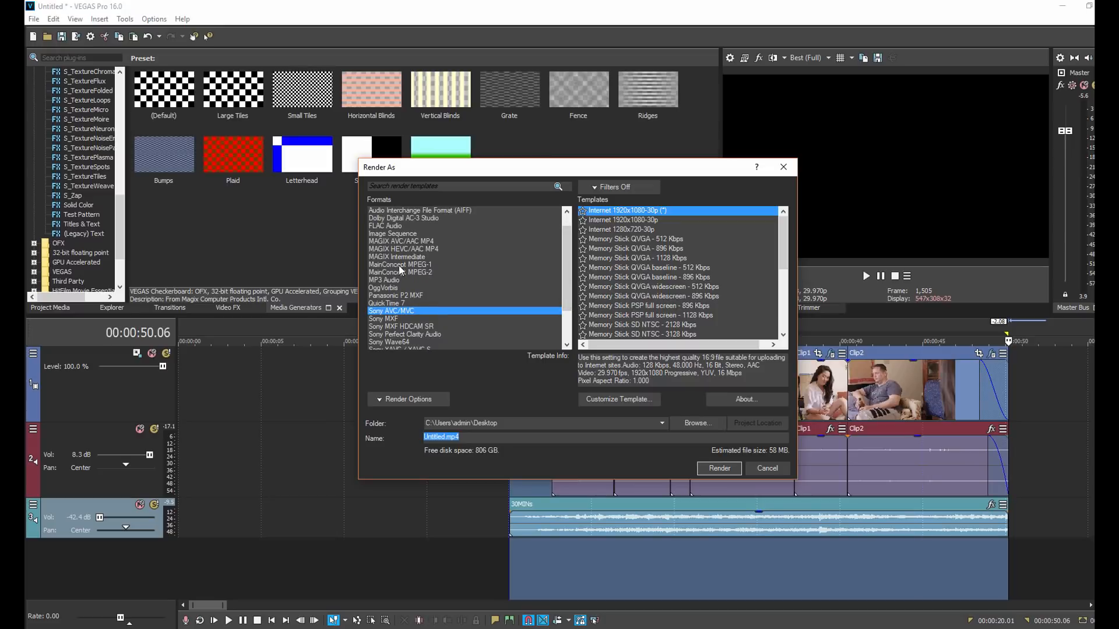
pyautogui.click(400, 248)
pyautogui.click(400, 241)
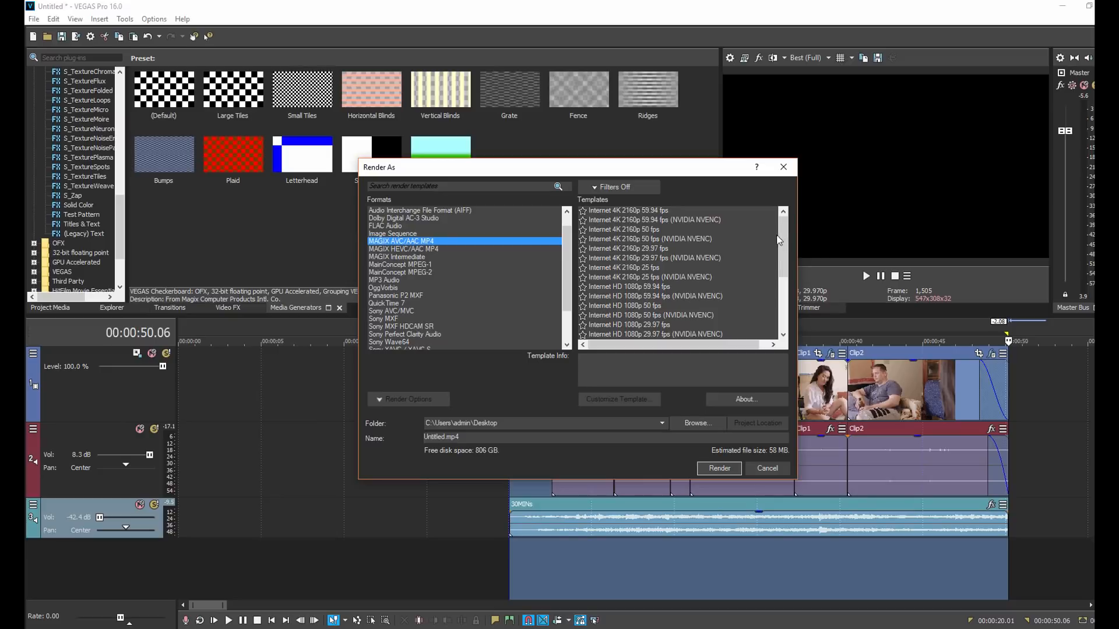
pyautogui.moveTo(785, 235); pyautogui.dragTo(787, 257)
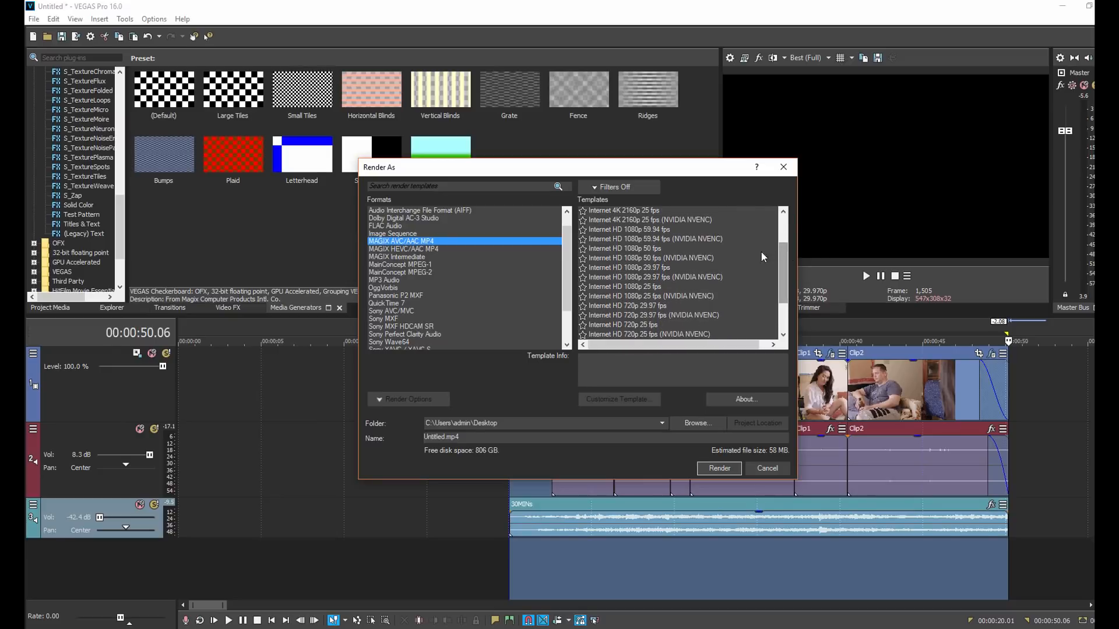
pyautogui.click(635, 268)
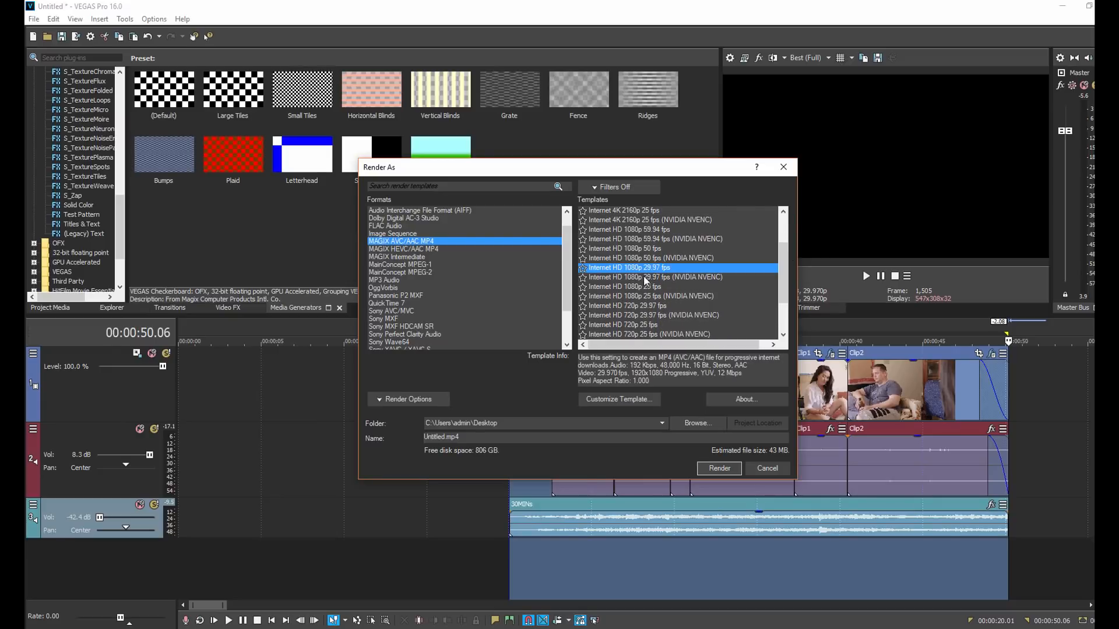
pyautogui.click(648, 278)
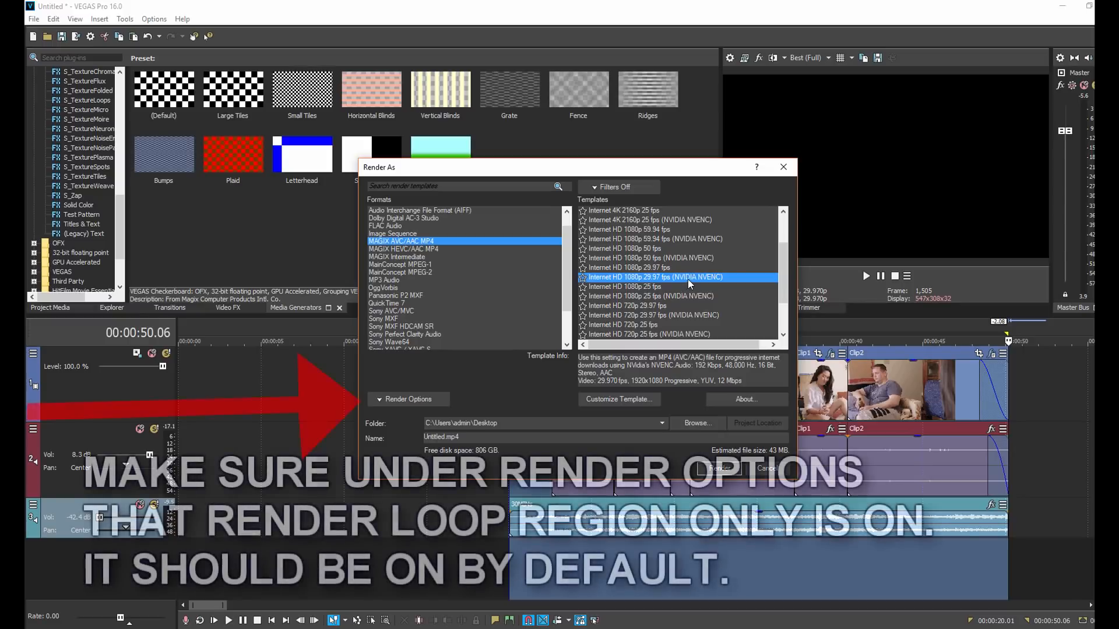
pyautogui.click(653, 268)
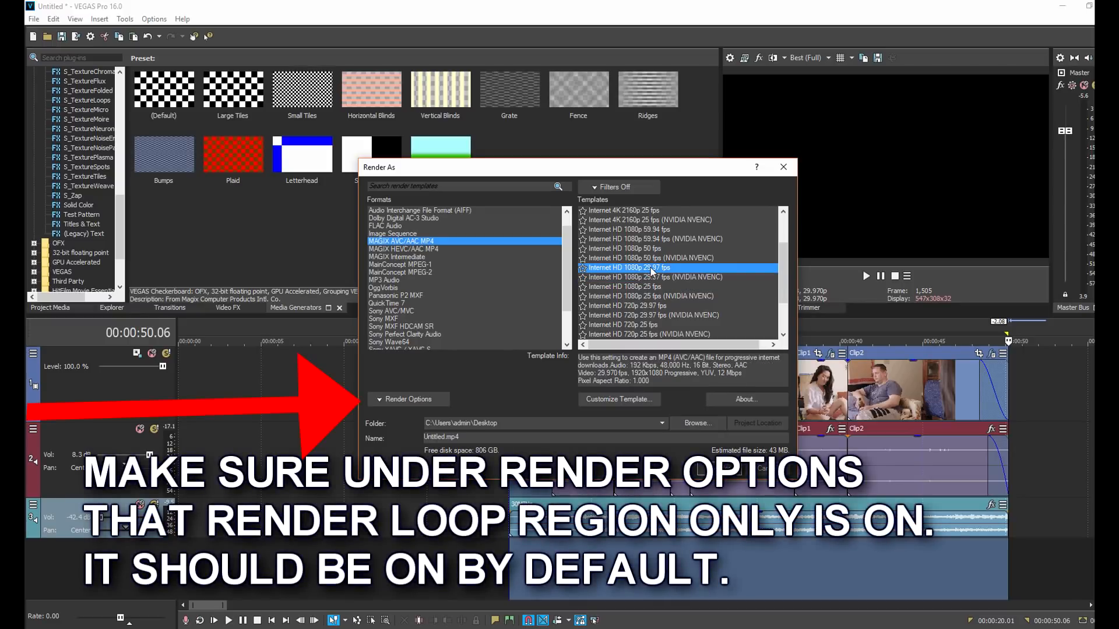
# Switch the render format to Sony AVC/MVC with the Internet 1920x1080-30p template.
pyautogui.moveTo(563, 243); pyautogui.dragTo(563, 278)
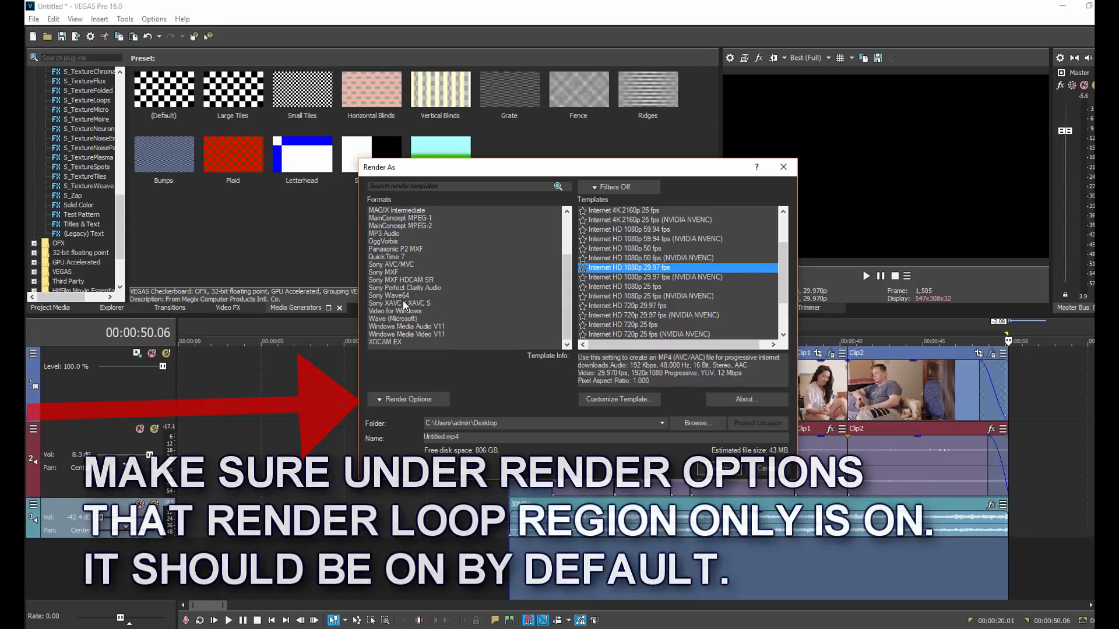
pyautogui.click(396, 265)
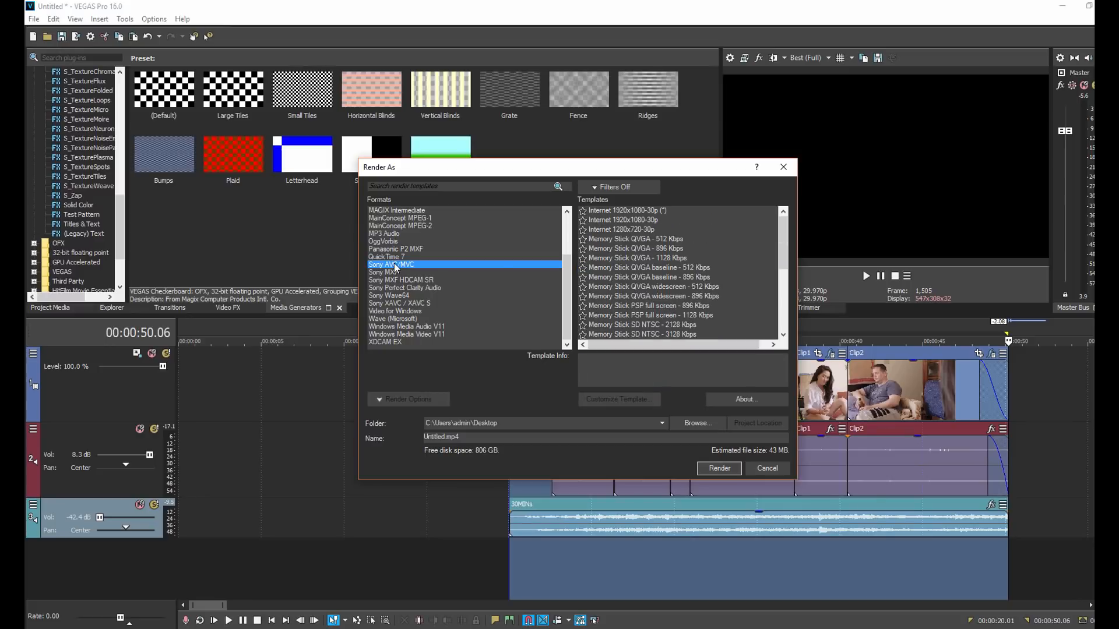
pyautogui.click(642, 221)
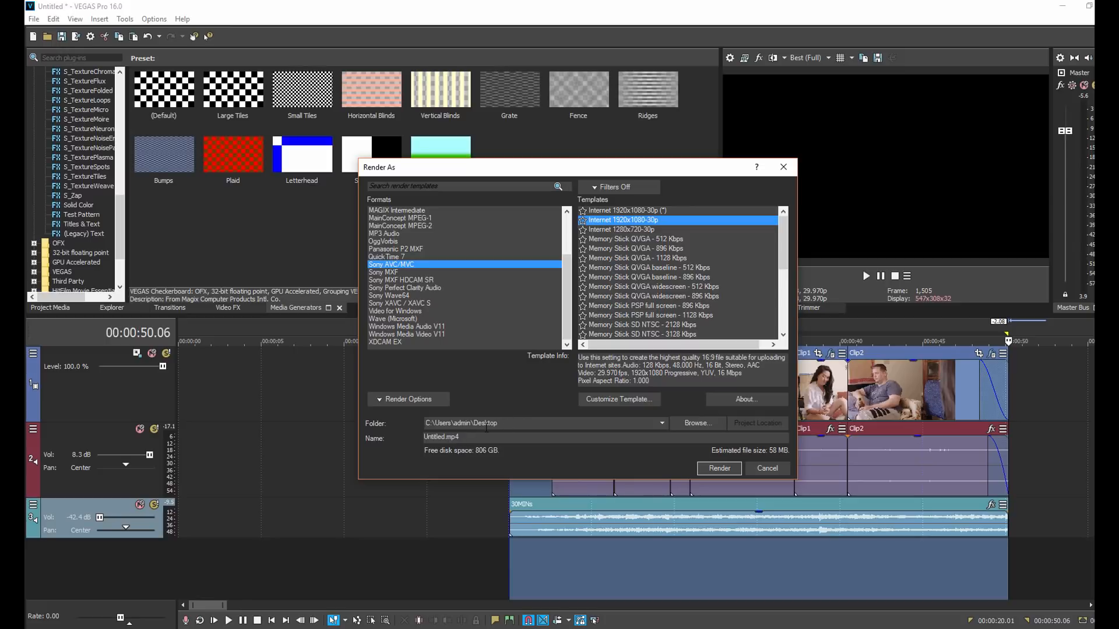
# Name the output file Apartment, start rendering it to the Desktop, and cancel the render partway.
pyautogui.write('Apart')
pyautogui.press('BackSpace')
pyautogui.press('BackSpace')
pyautogui.press('BackSpace')
pyautogui.press('BackSpace')
pyautogui.write('artment')
pyautogui.click(728, 471)
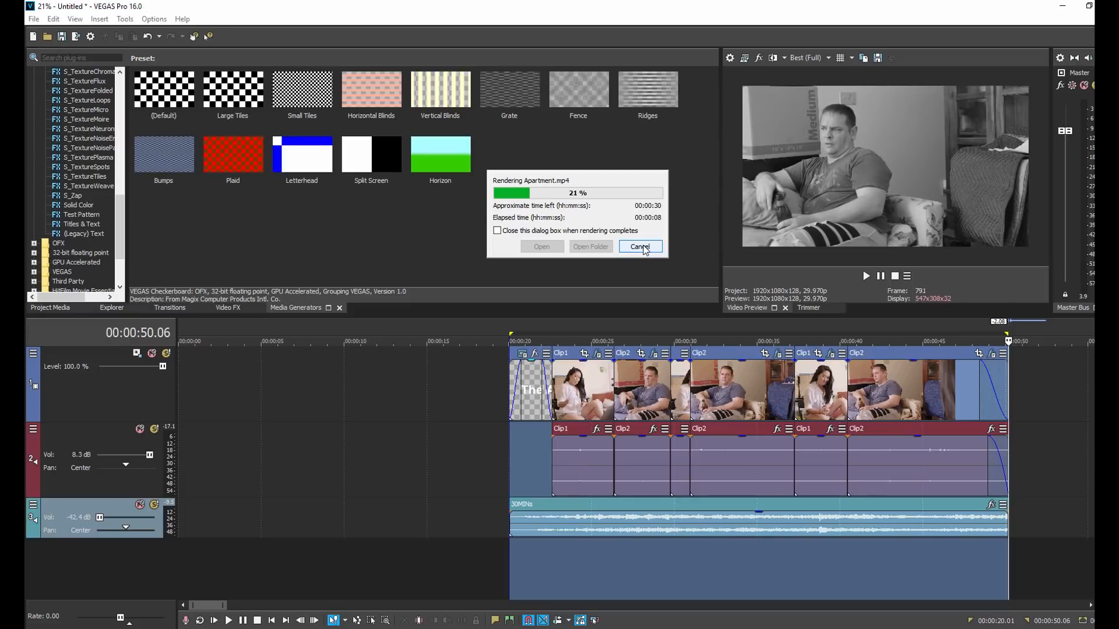
pyautogui.click(640, 246)
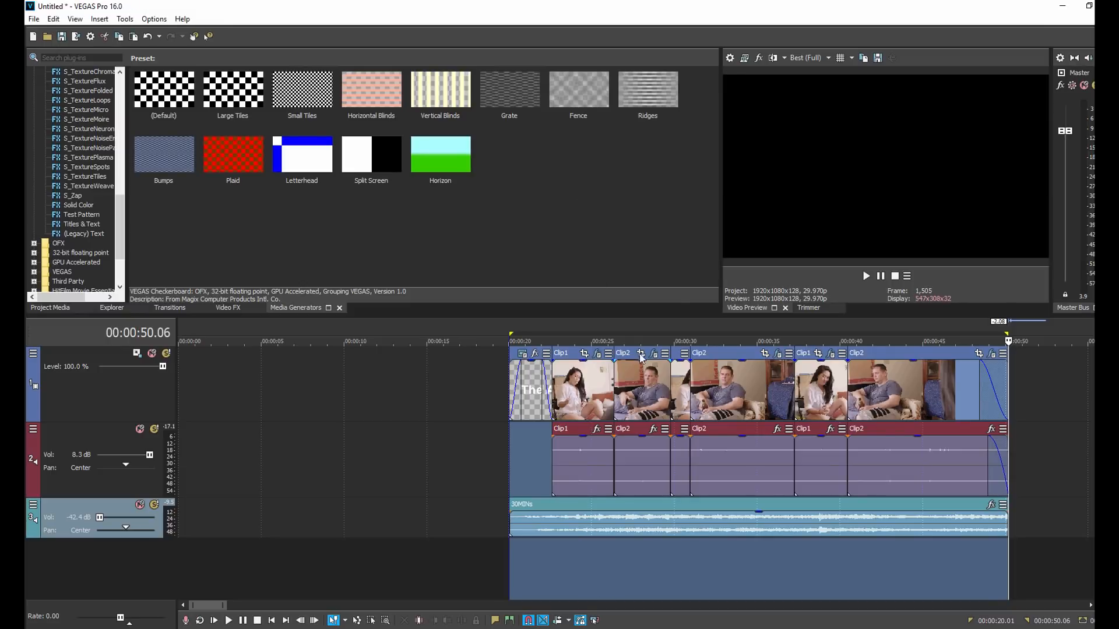
pyautogui.scroll(1, 691, 542)
pyautogui.scroll(-2, 691, 542)
pyautogui.scroll(1, 691, 542)
pyautogui.scroll(-1, 690, 540)
pyautogui.scroll(1, 372, 551)
pyautogui.scroll(-1, 372, 551)
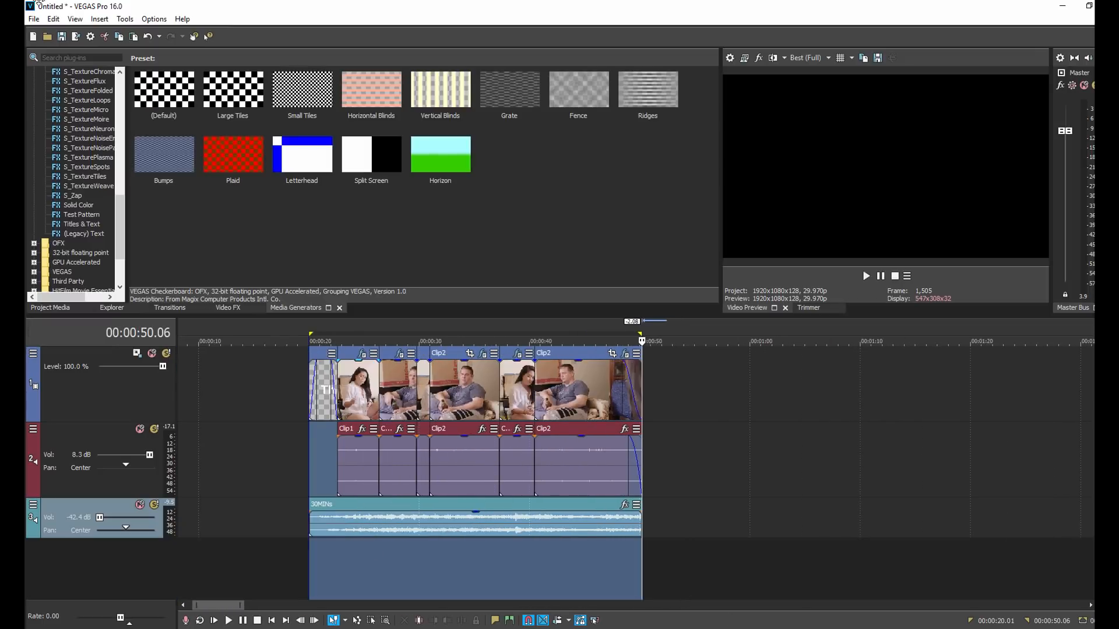
# Import the Clip1 video from the Desktop into the project media.
pyautogui.click(34, 19)
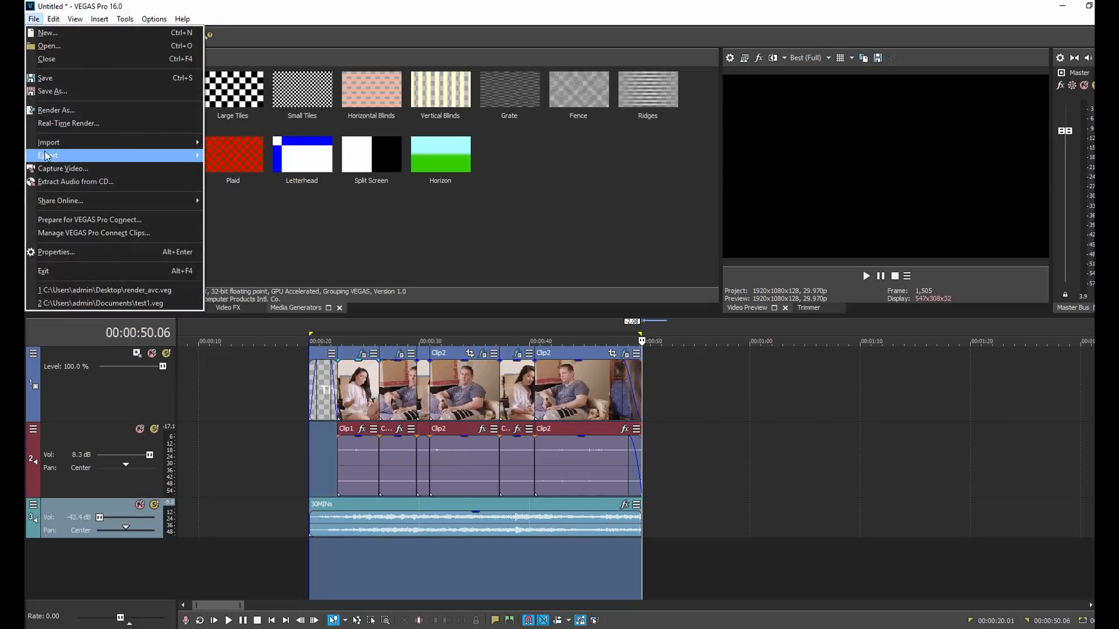
pyautogui.moveTo(55, 144)
pyautogui.click(287, 144)
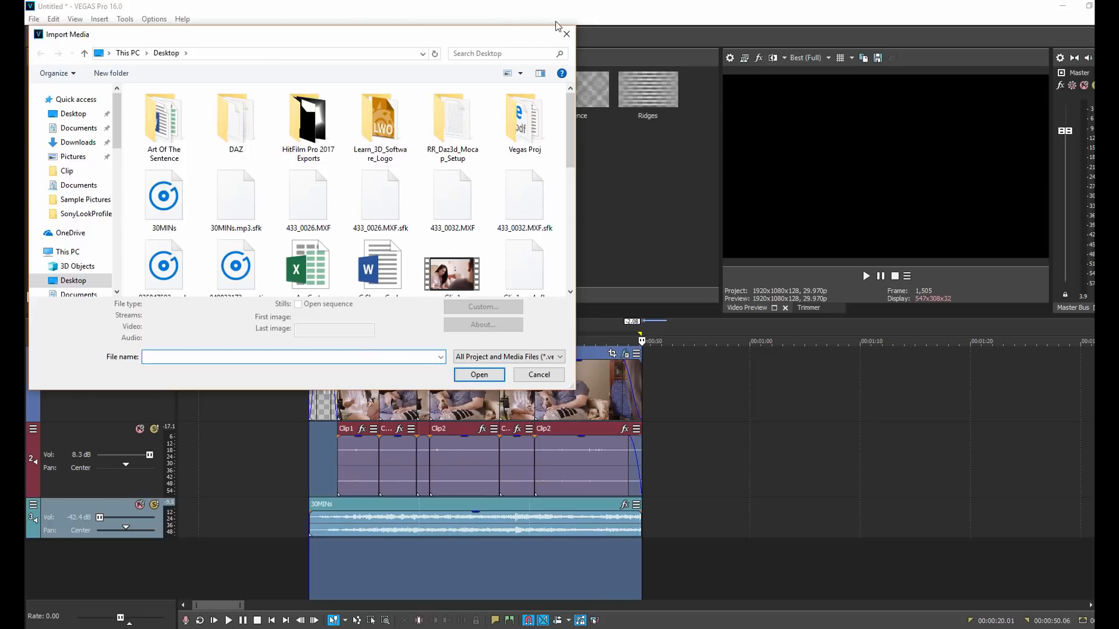
pyautogui.click(451, 270)
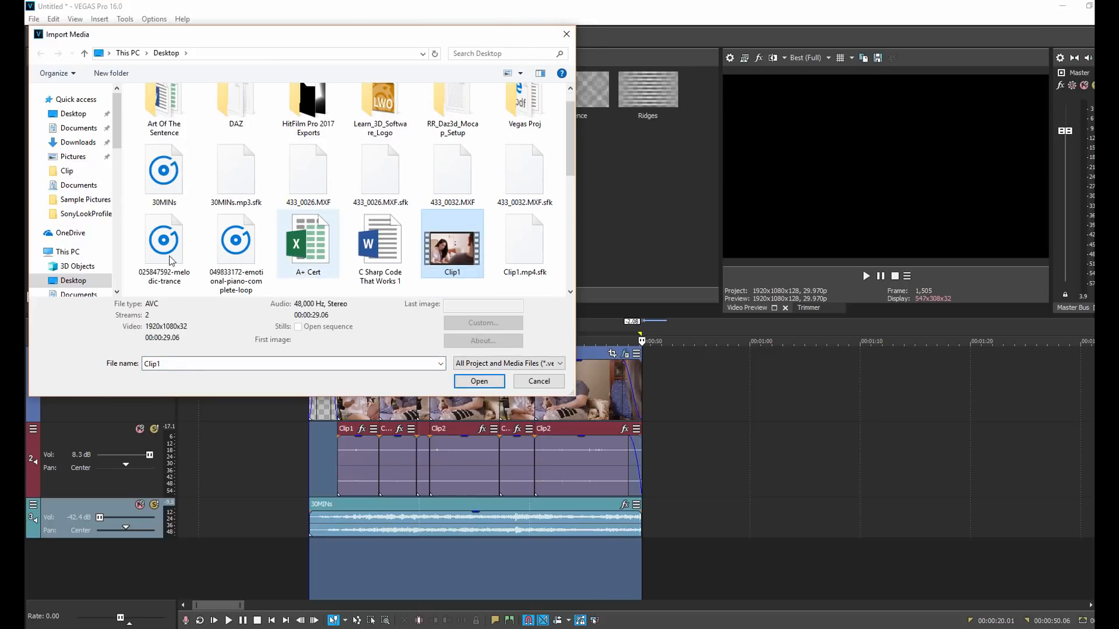
pyautogui.click(490, 384)
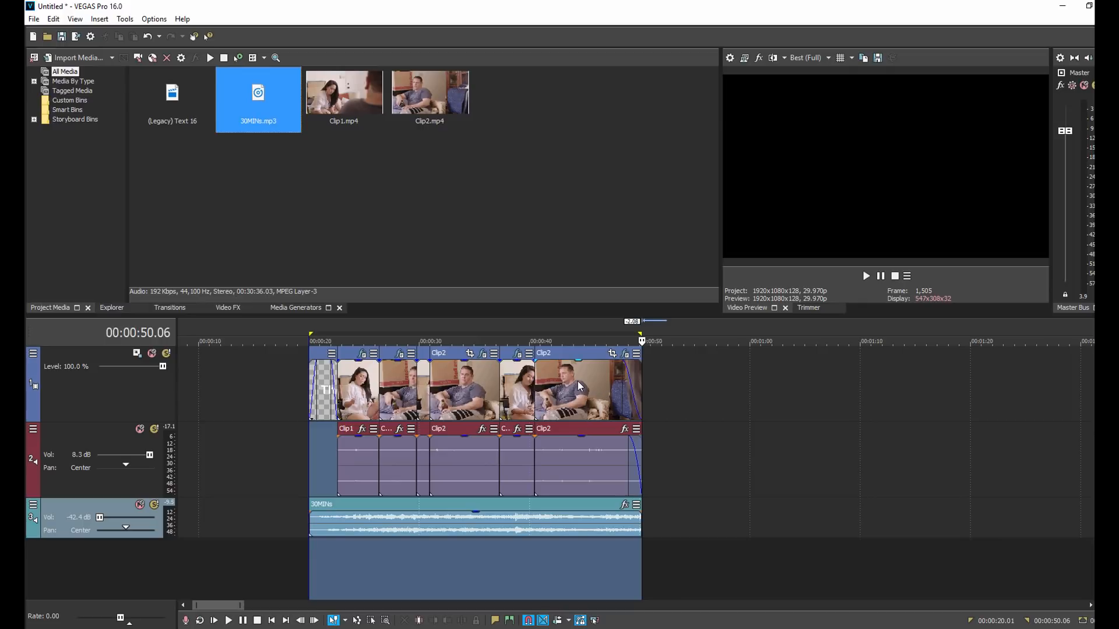
# Move the last Clip2 event to about 00:01:00 and trim its start, and move the longer middle Clip2 event ahead of the title.
pyautogui.moveTo(578, 381); pyautogui.dragTo(797, 378)
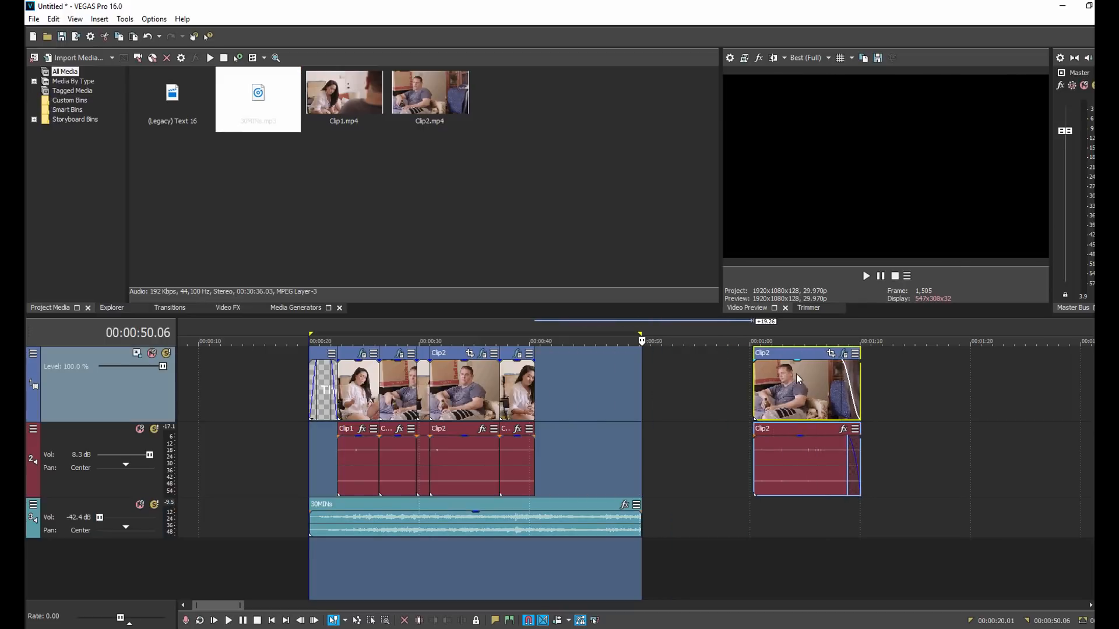
pyautogui.moveTo(464, 389); pyautogui.dragTo(267, 388)
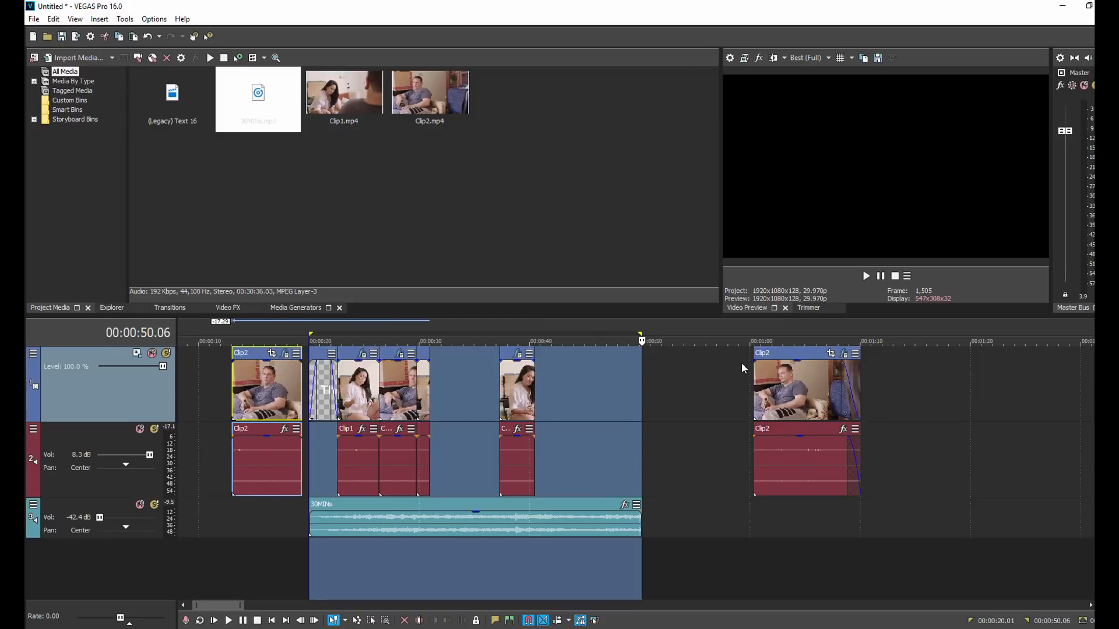
pyautogui.moveTo(755, 380)
pyautogui.mouseDown()
pyautogui.moveTo(781, 381)
pyautogui.moveTo(742, 382)
pyautogui.moveTo(789, 382)
pyautogui.moveTo(756, 381)
pyautogui.moveTo(775, 382)
pyautogui.mouseUp()
pyautogui.click(740, 485)
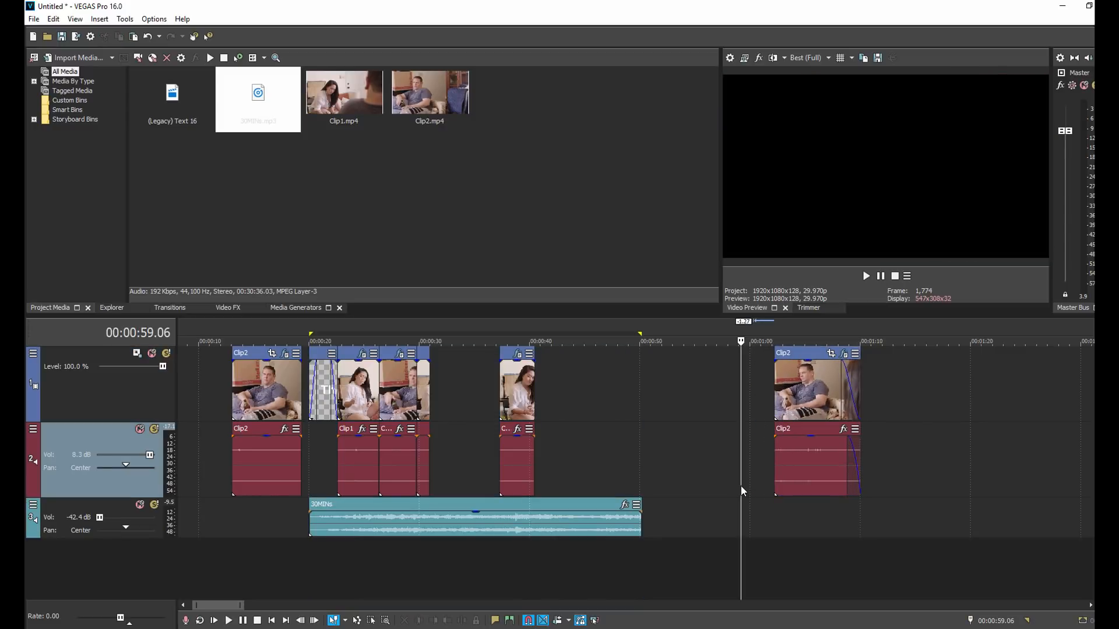
# Undo the start trim of the last Clip2 event and the moves of both Clip2 events.
pyautogui.click(147, 37)
pyautogui.click(147, 36)
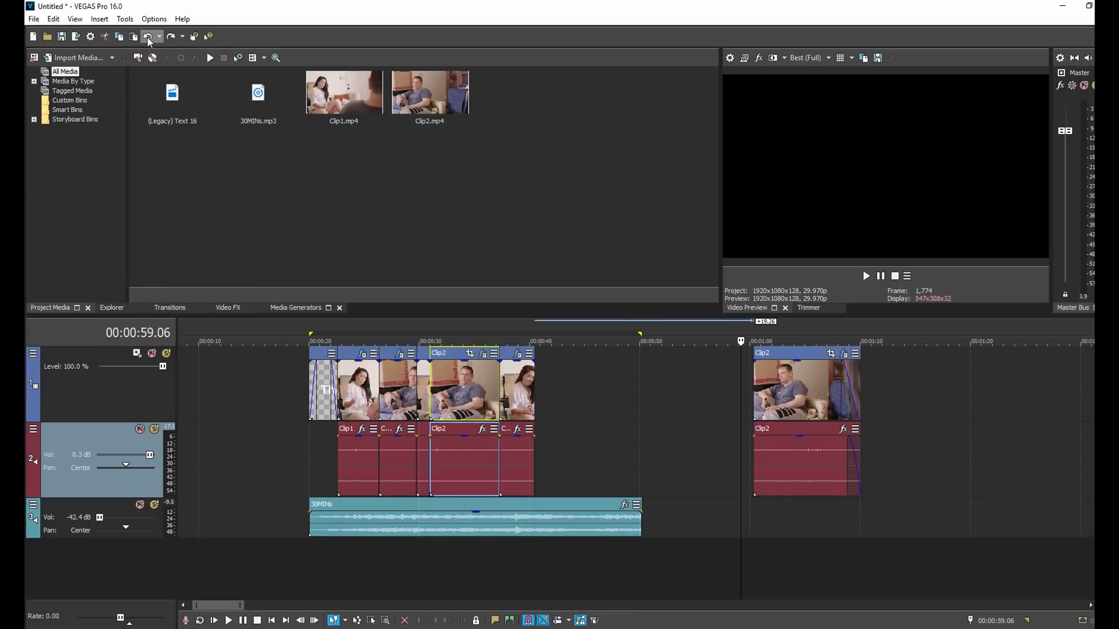
pyautogui.click(146, 36)
pyautogui.click(320, 446)
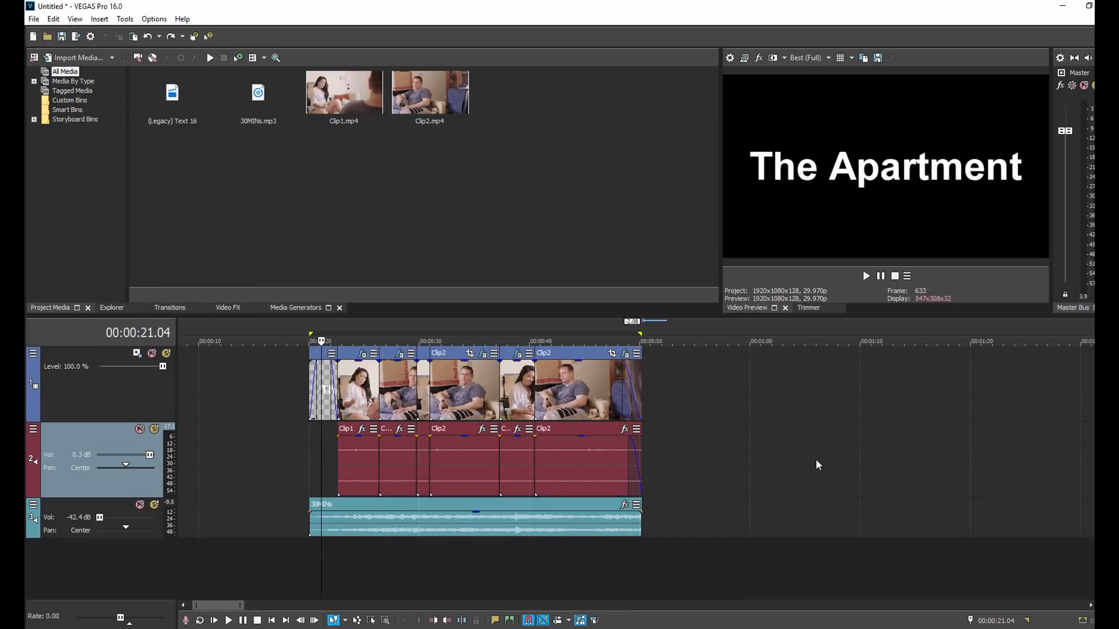
pyautogui.scroll(2, 815, 459)
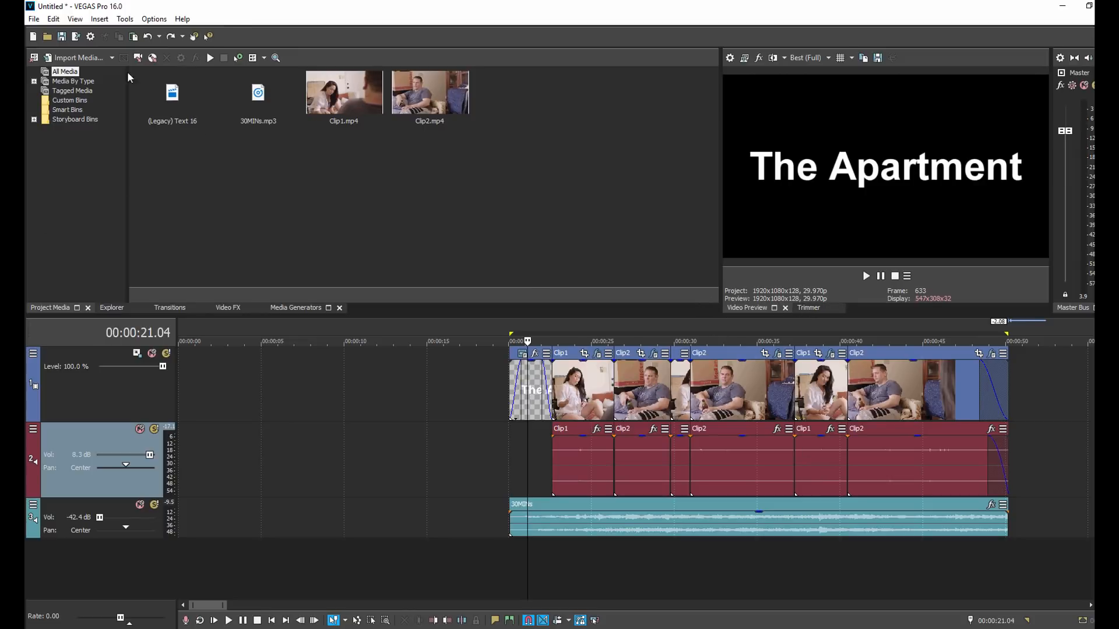
pyautogui.click(76, 19)
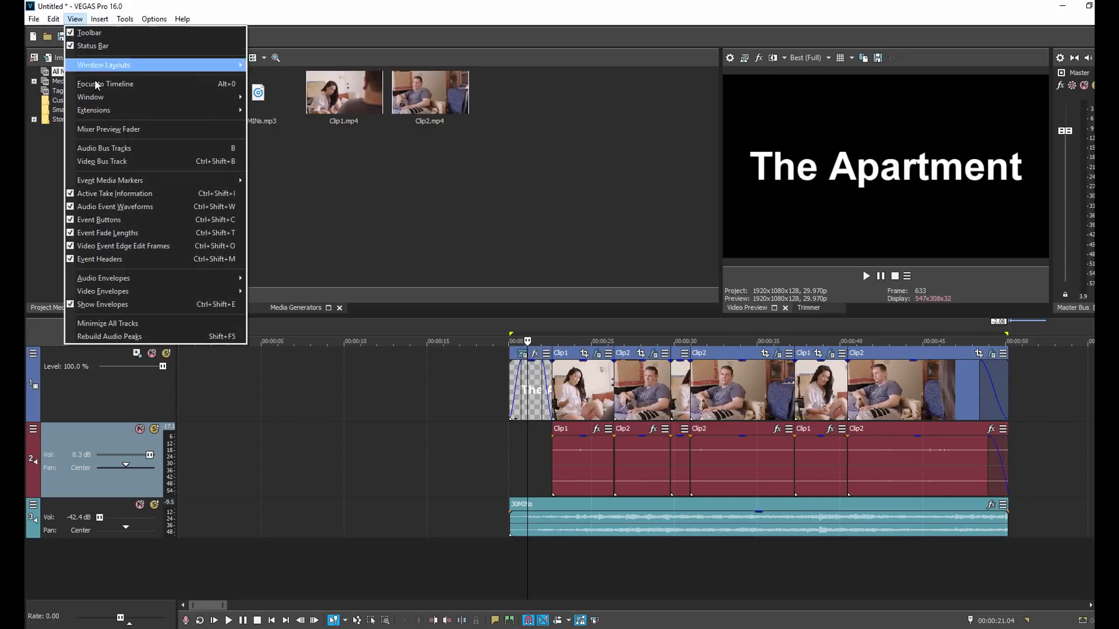
pyautogui.moveTo(93, 97)
pyautogui.click(397, 403)
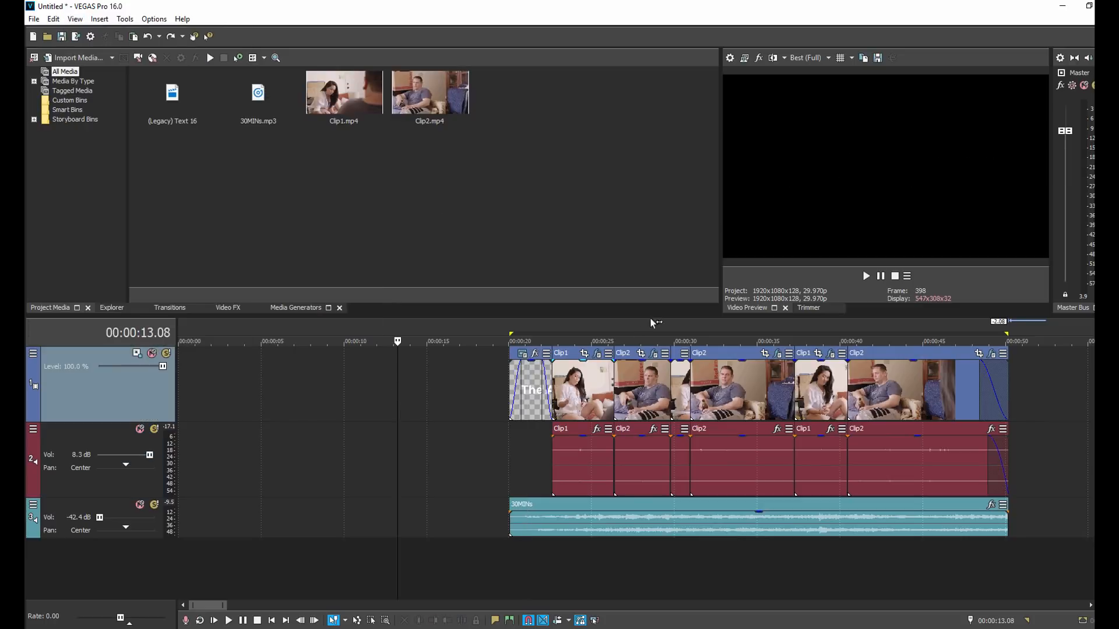
# Widen the video preview, enlarge the upper windows by lowering the timeline divider, and widen the media bin tree.
pyautogui.moveTo(719, 163); pyautogui.dragTo(481, 170)
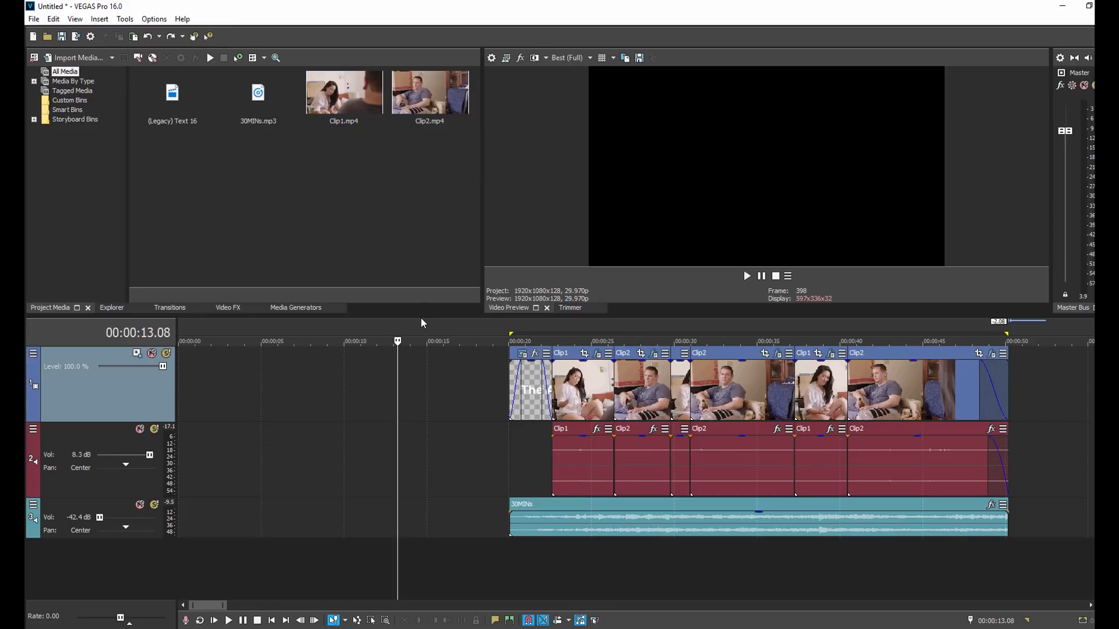
pyautogui.moveTo(421, 317); pyautogui.dragTo(423, 528)
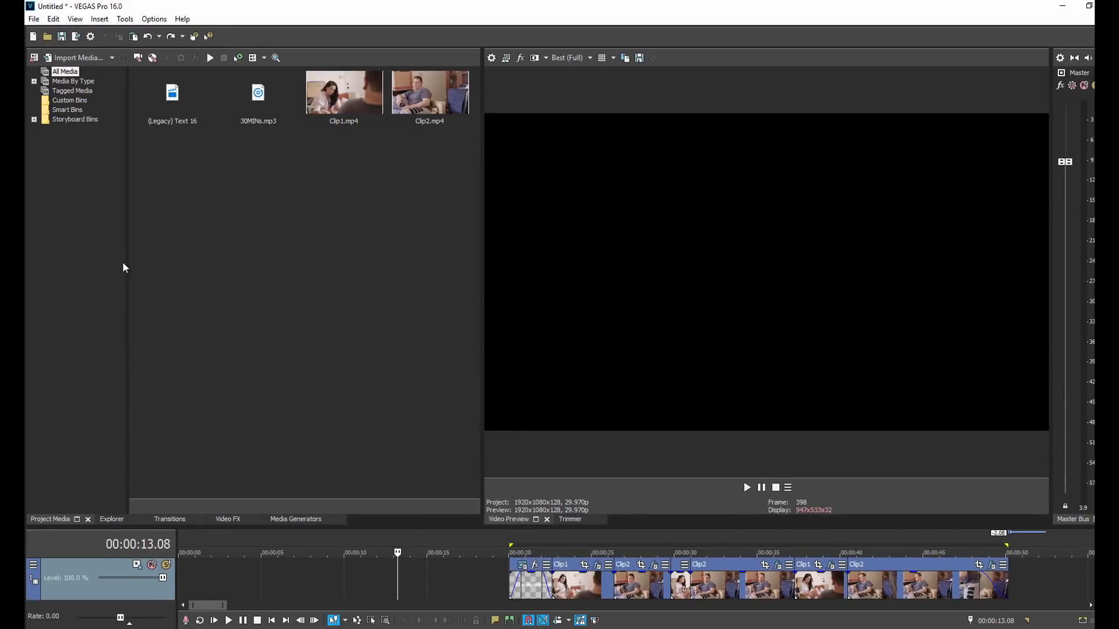
pyautogui.moveTo(126, 265); pyautogui.dragTo(380, 282)
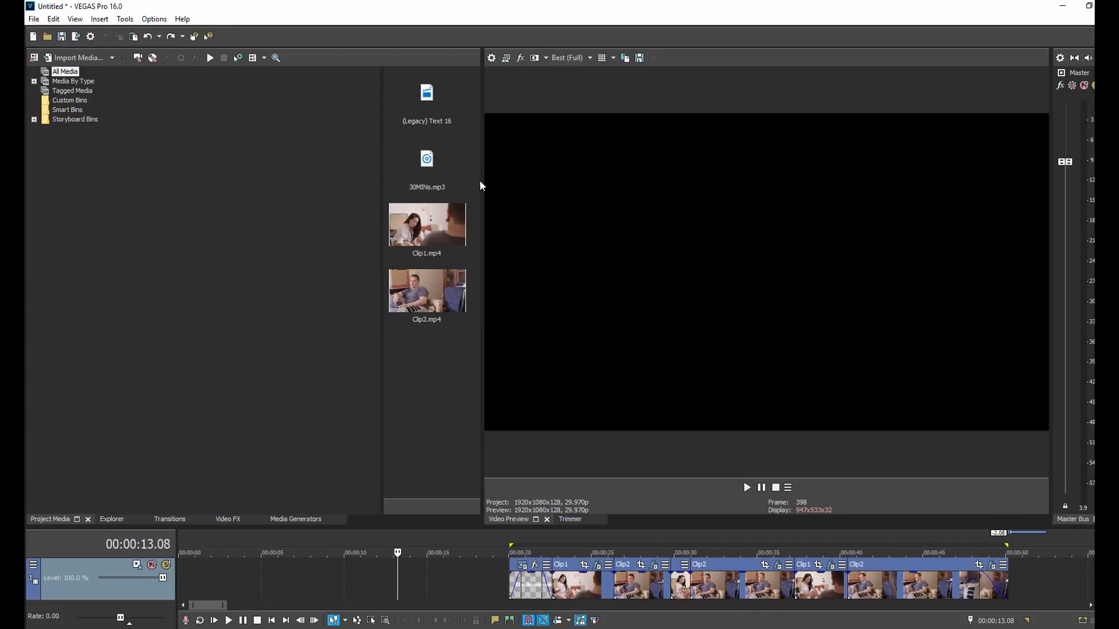
# Restore the window arrangement to the Default Layout.
pyautogui.click(75, 19)
pyautogui.moveTo(135, 67)
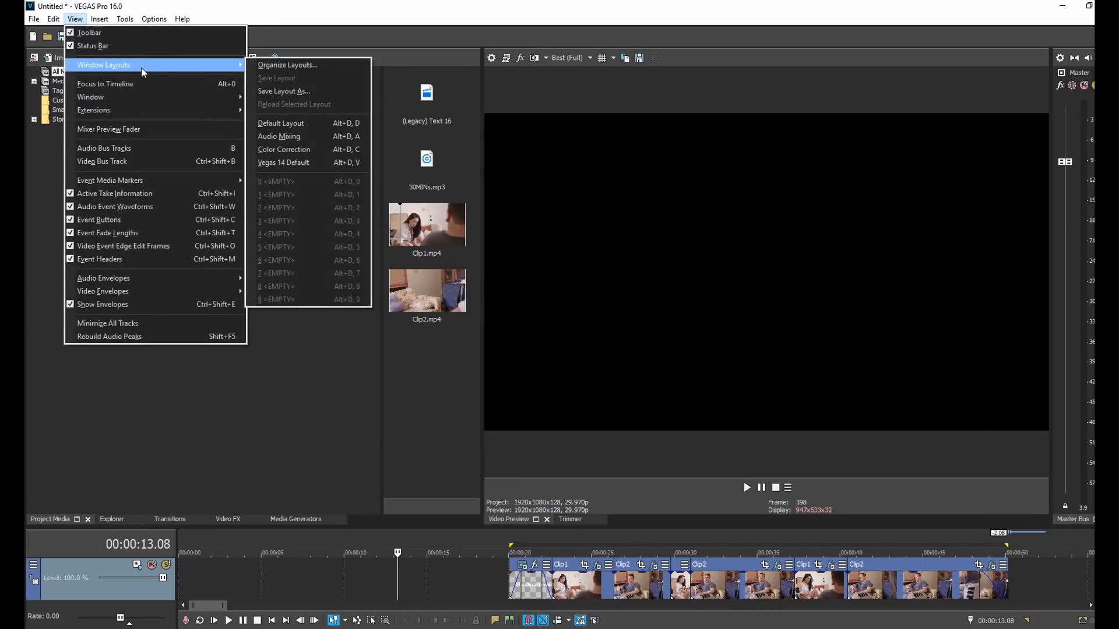
pyautogui.click(302, 124)
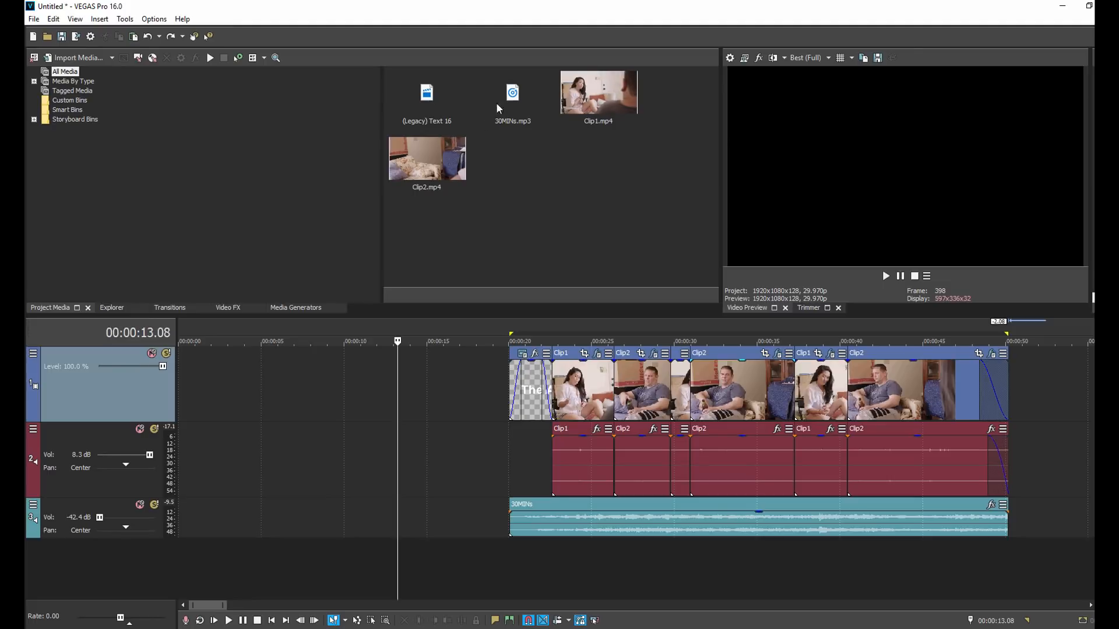
# Look through the Trimmer, Video Preview, Media Generators, Video FX, Transitions and Explorer windows, and return to Project Media.
pyautogui.click(816, 308)
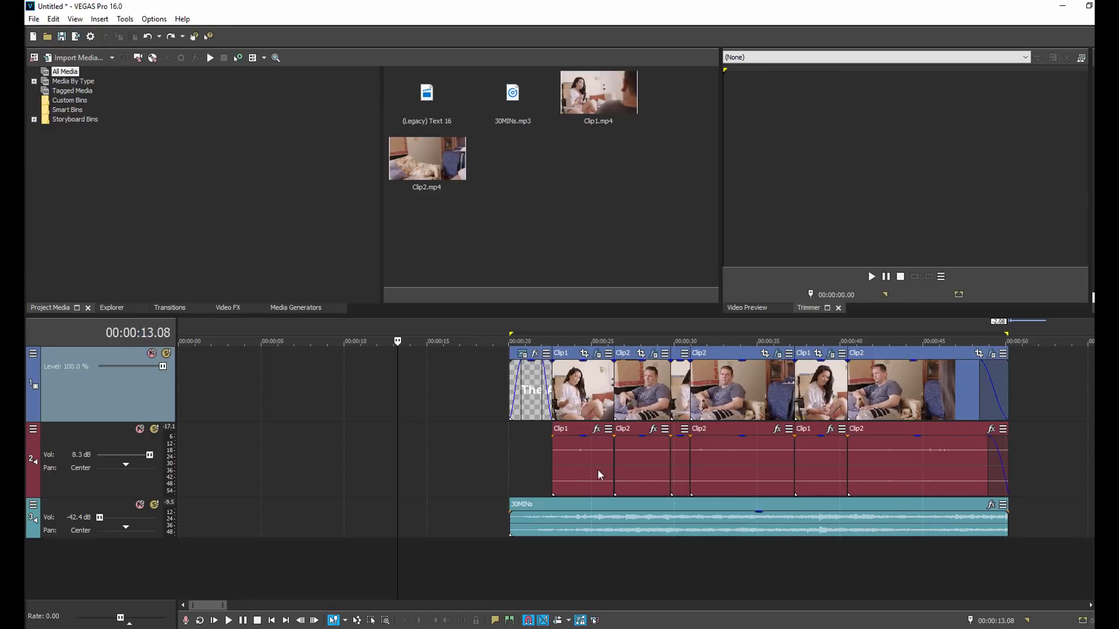
pyautogui.click(747, 307)
pyautogui.click(816, 310)
pyautogui.click(749, 309)
pyautogui.click(293, 307)
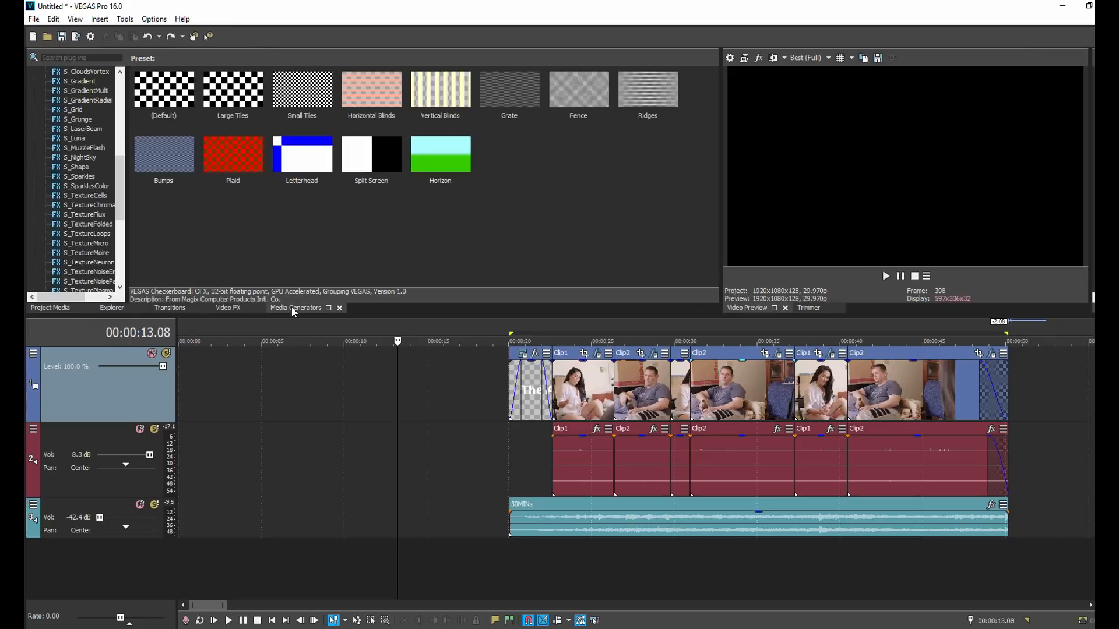
pyautogui.moveTo(119, 169); pyautogui.dragTo(120, 229)
pyautogui.click(227, 308)
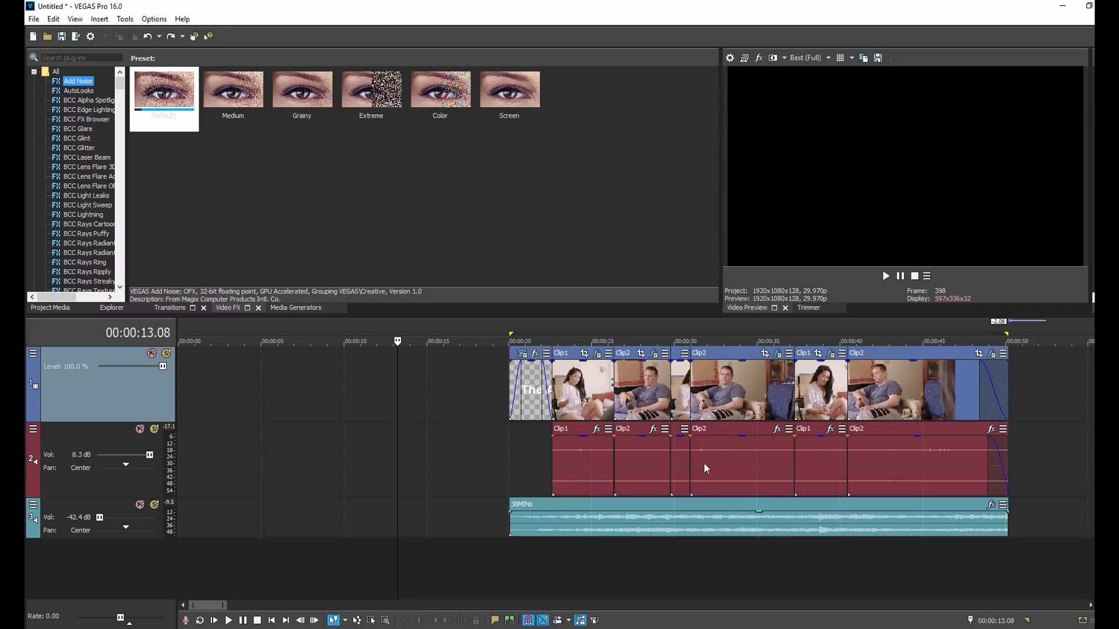
pyautogui.click(176, 306)
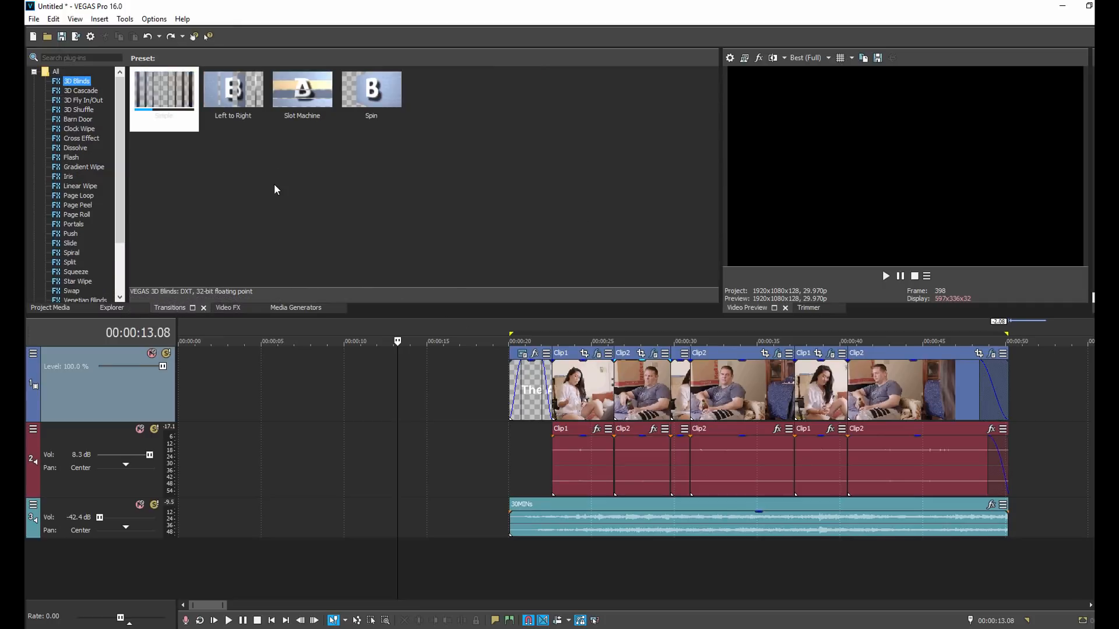
pyautogui.click(112, 308)
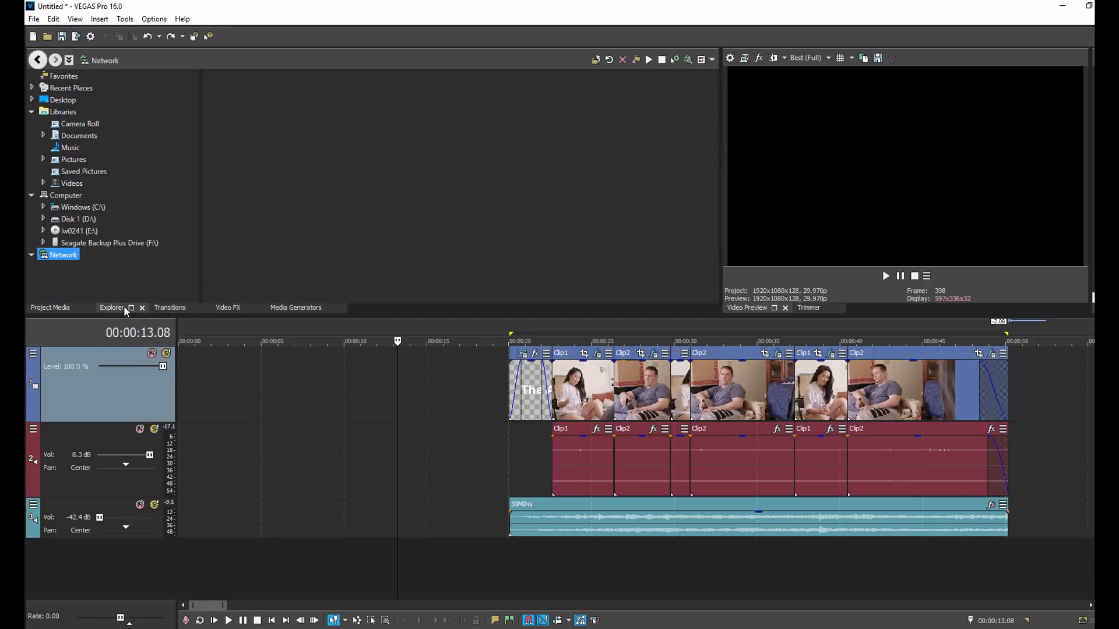
pyautogui.click(50, 307)
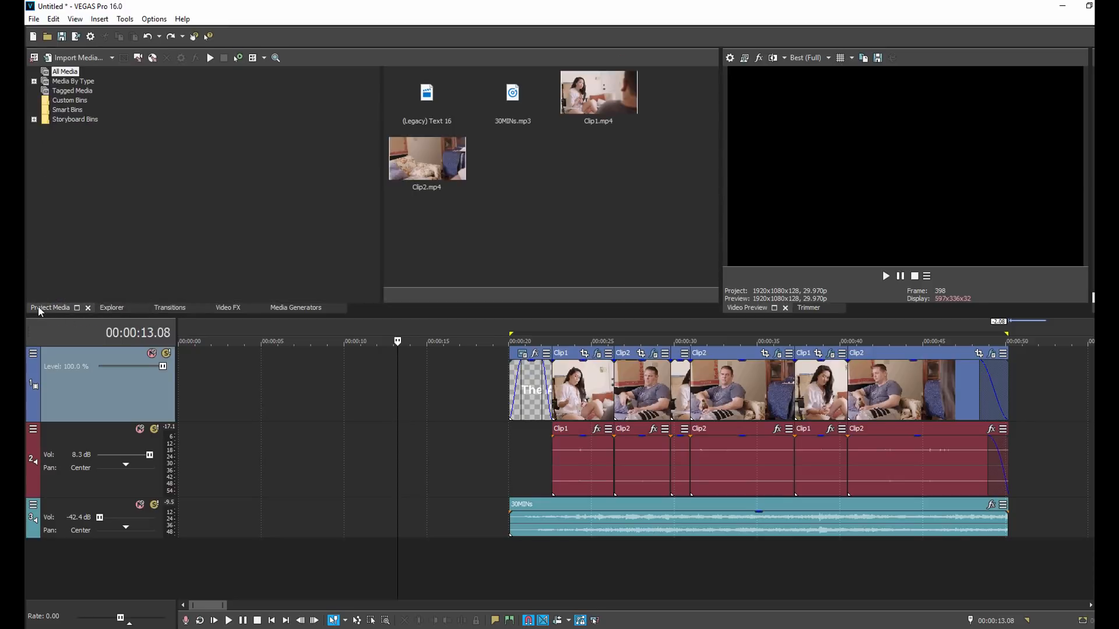
# Examine the video and audio track headers and the options available for the dialogue audio track.
pyautogui.click(75, 466)
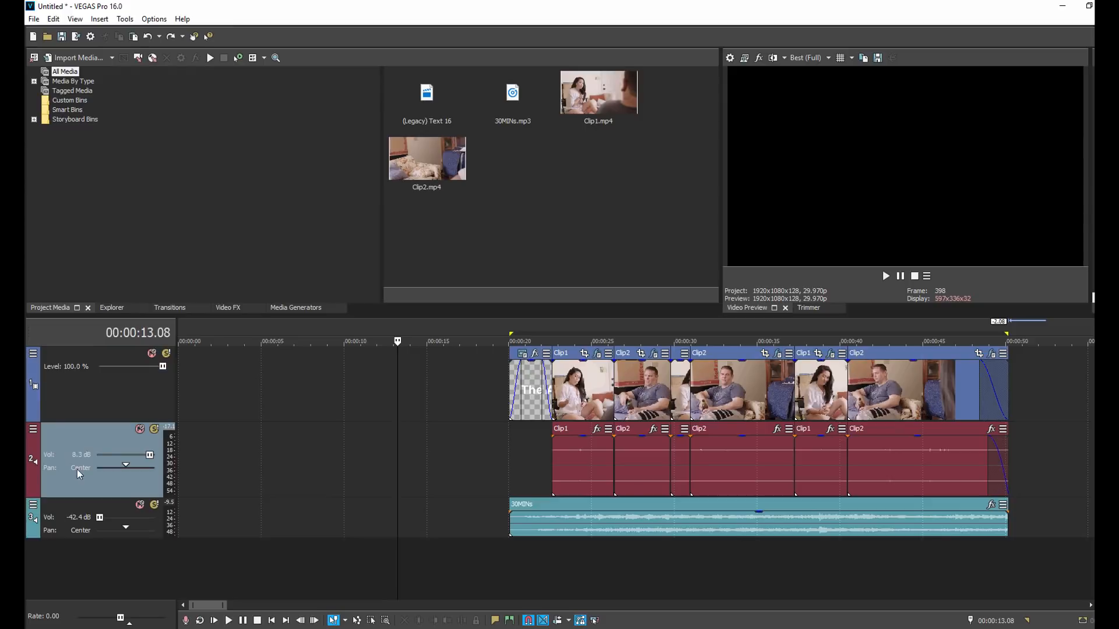
pyautogui.click(101, 395)
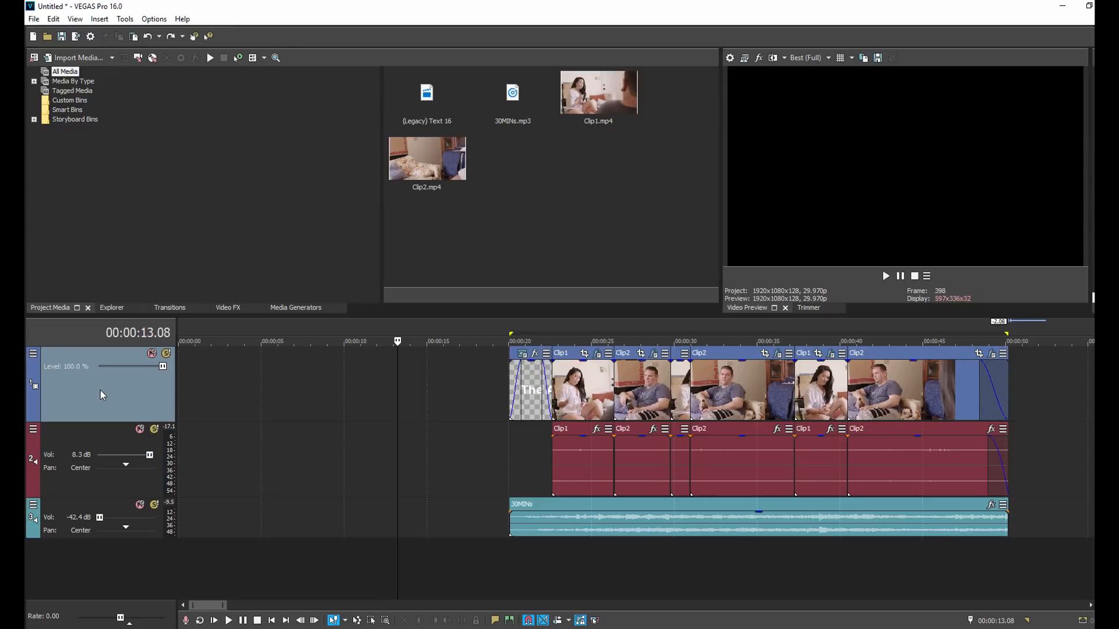
pyautogui.click(96, 441)
pyautogui.click(33, 430)
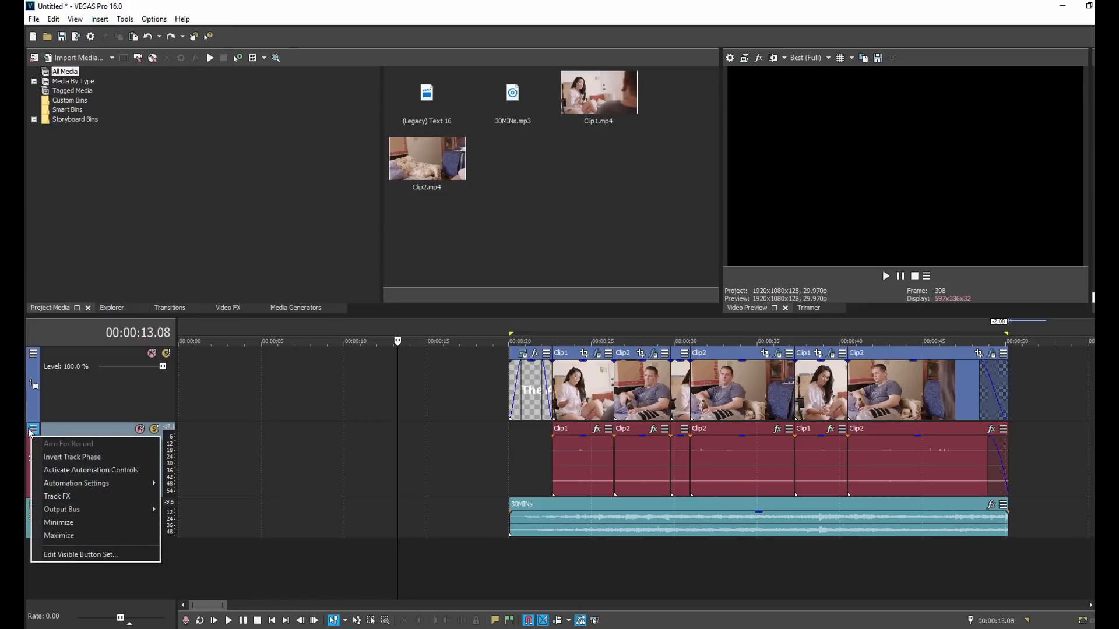
pyautogui.click(225, 512)
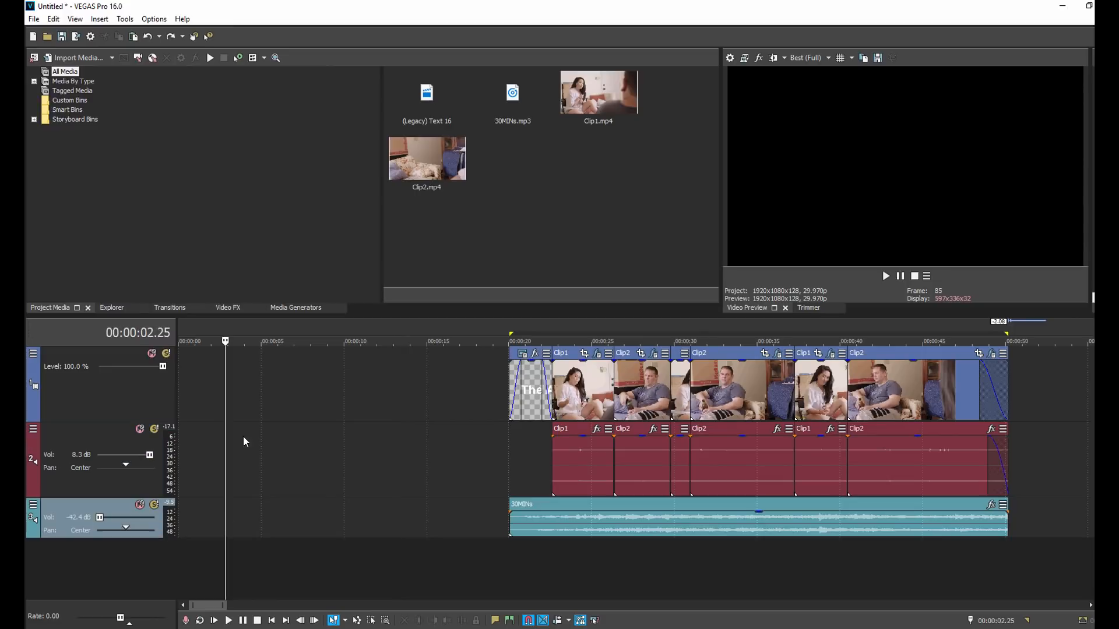
pyautogui.click(86, 398)
pyautogui.click(445, 176)
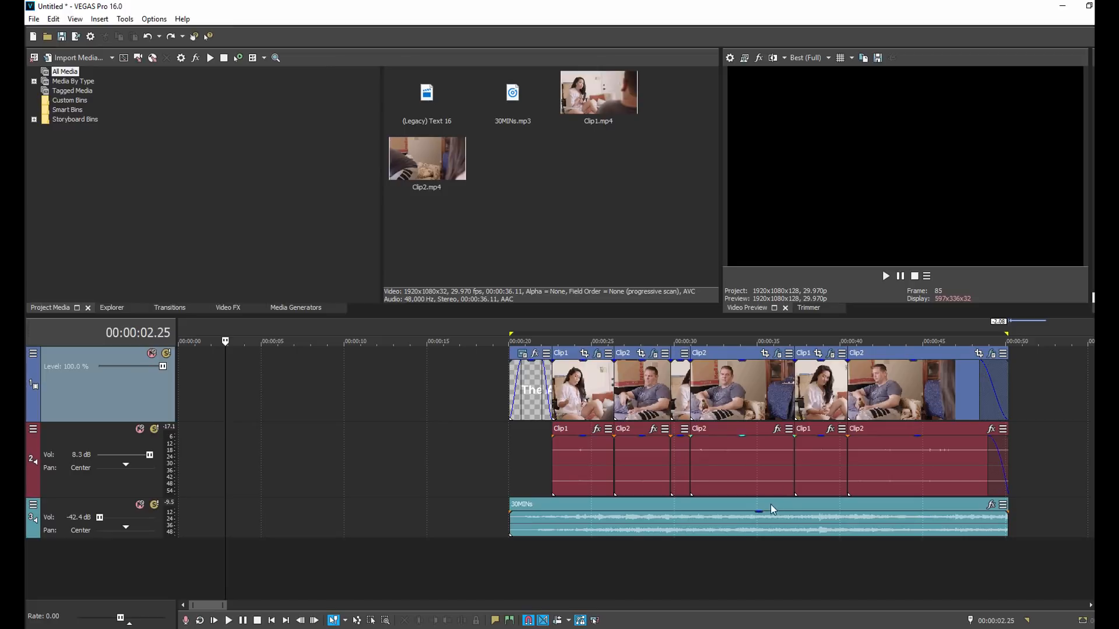
# Split the events on all tracks at 00:00:43.28 and undo the split.
pyautogui.click(904, 539)
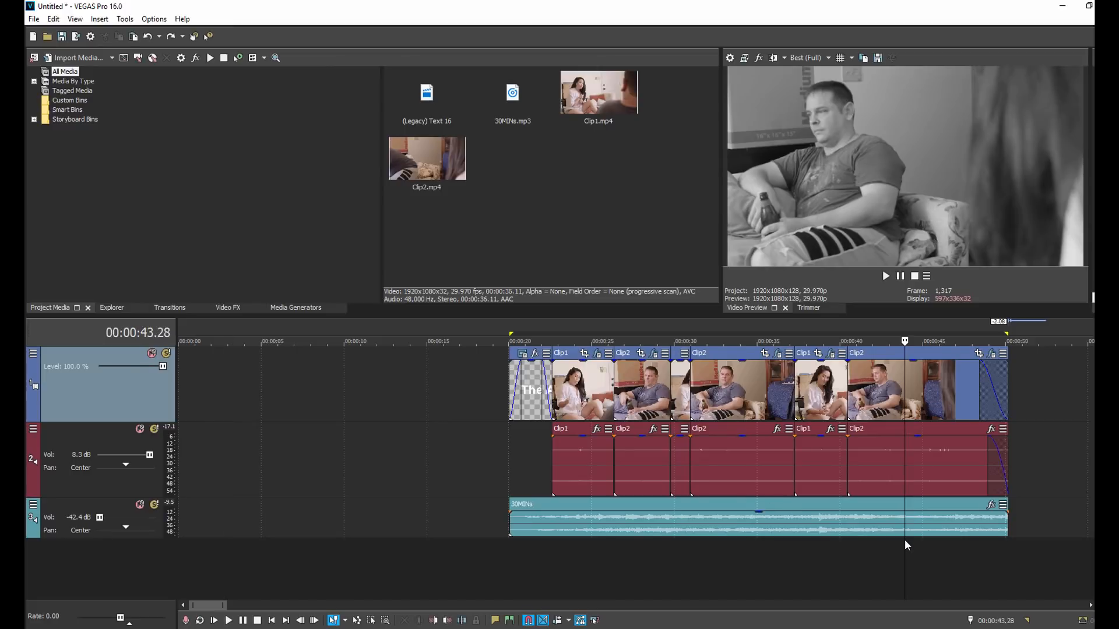
pyautogui.press('s')
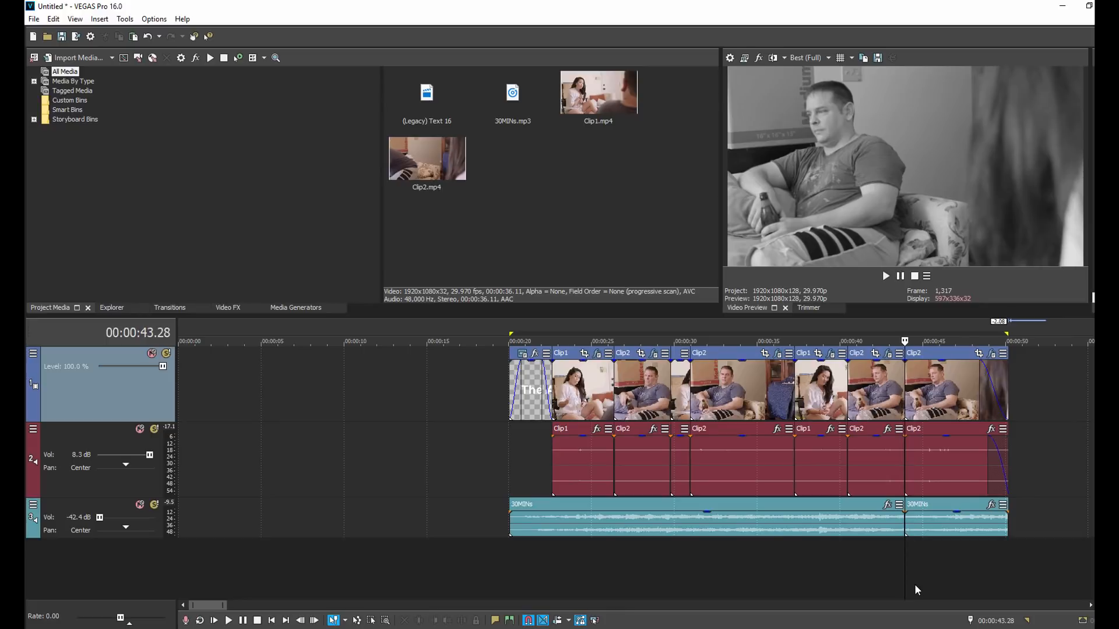
pyautogui.hotkey('ctrl', 'z')
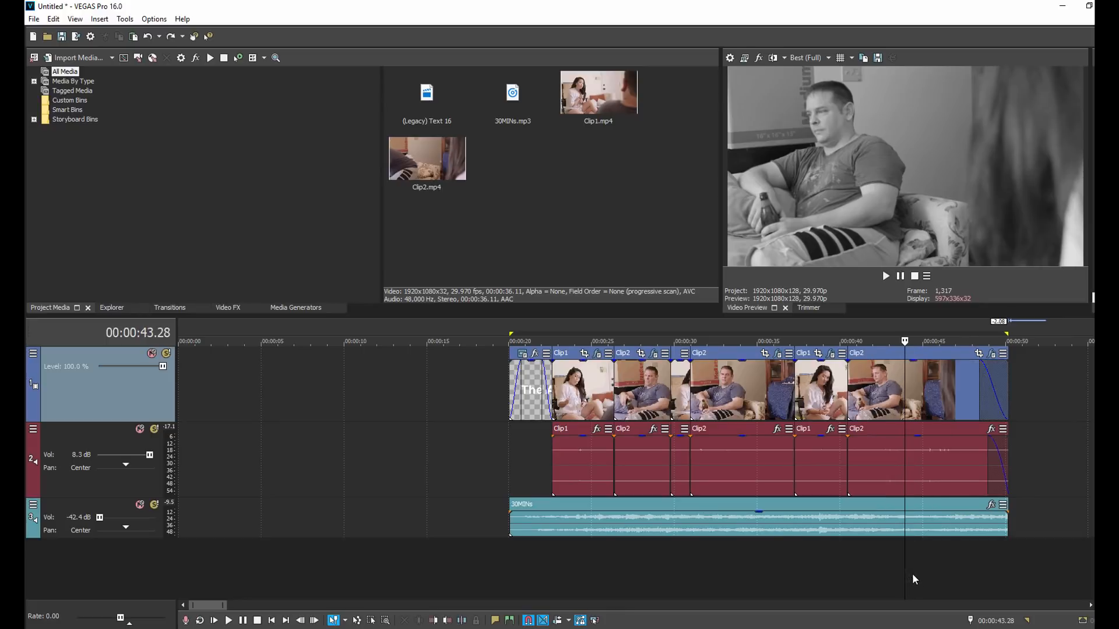
# Set the preview quality to Draft (Half) and play the edit from 00:00:20.11 in the title.
pyautogui.click(1007, 575)
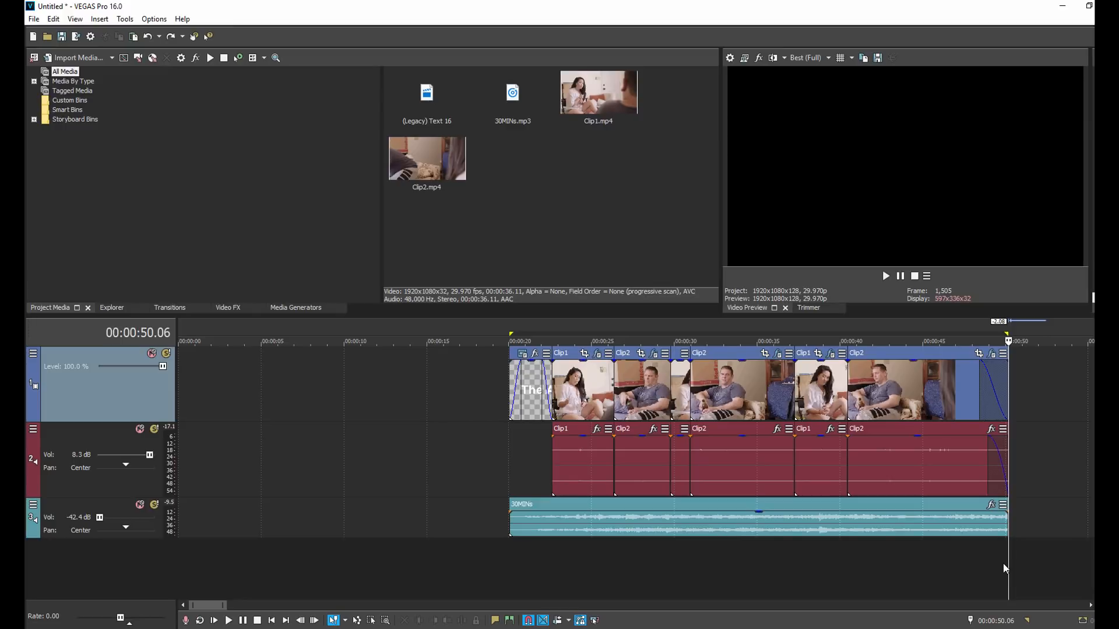
pyautogui.click(515, 557)
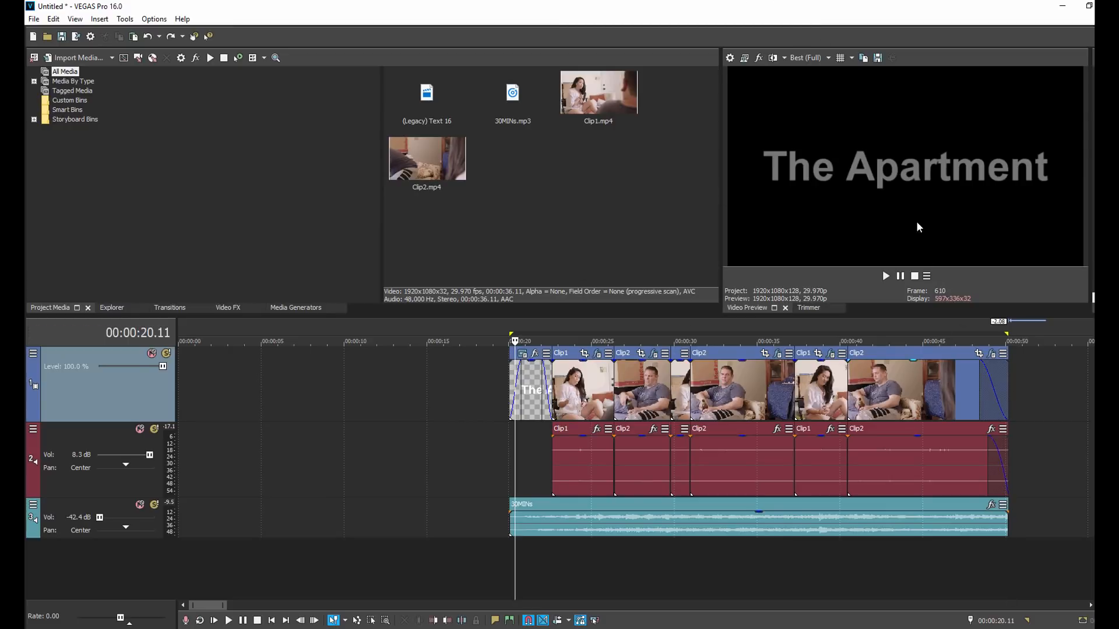
pyautogui.click(828, 58)
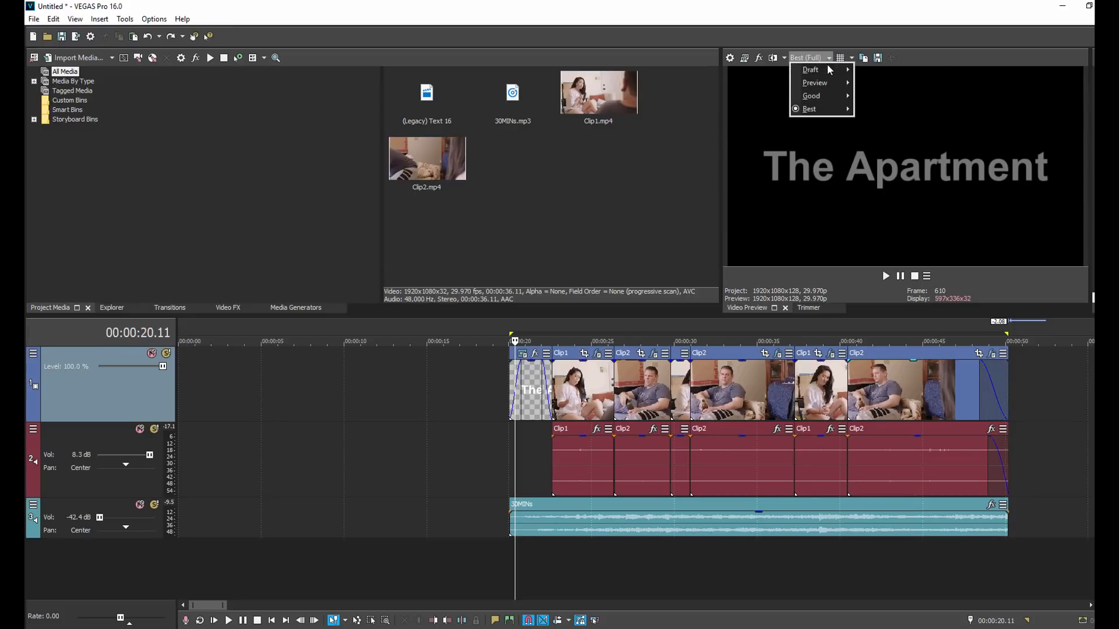
pyautogui.moveTo(827, 74)
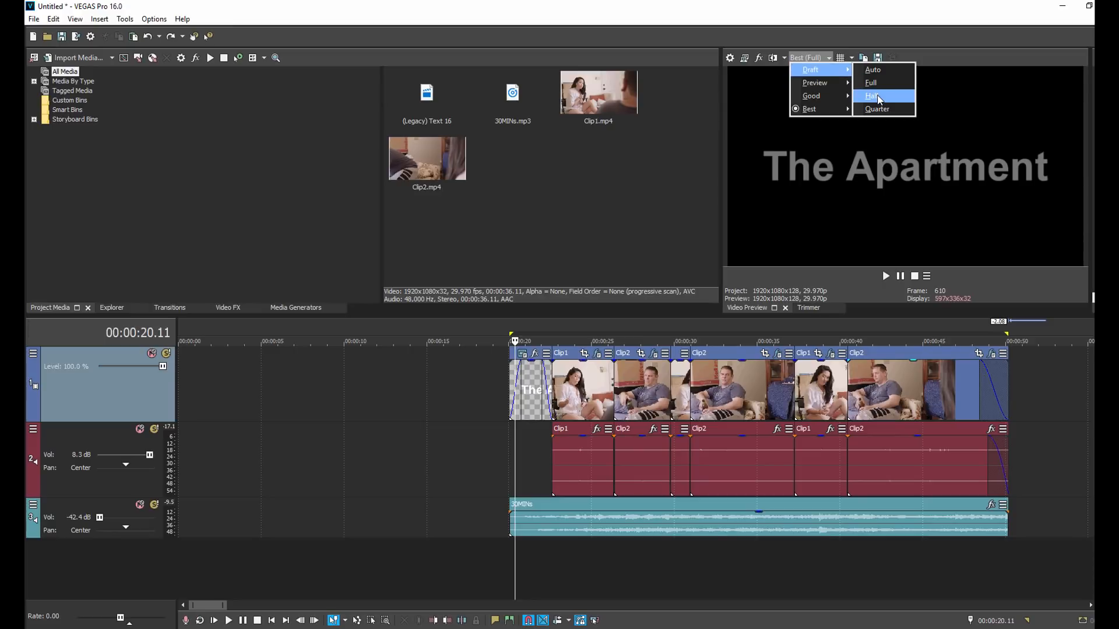
pyautogui.click(878, 99)
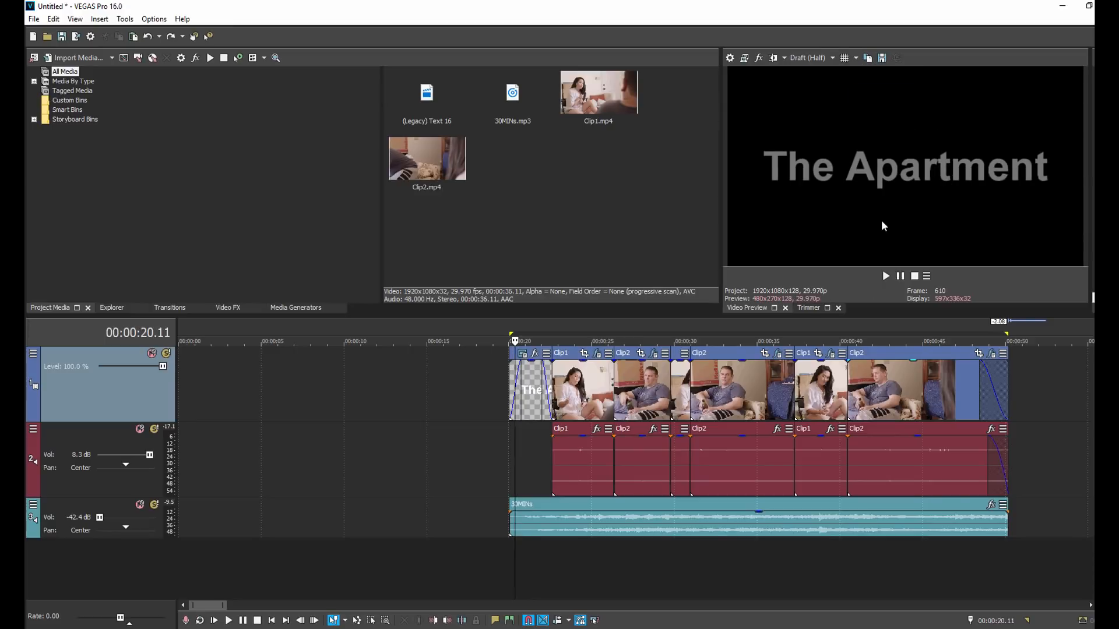
pyautogui.press('space')
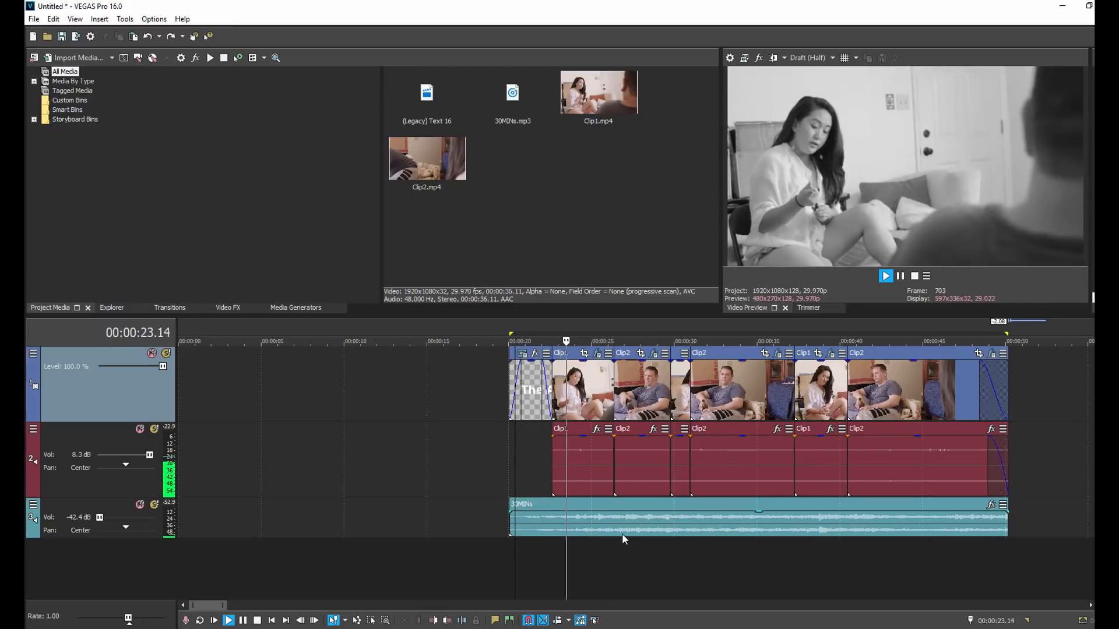
pyautogui.press('space')
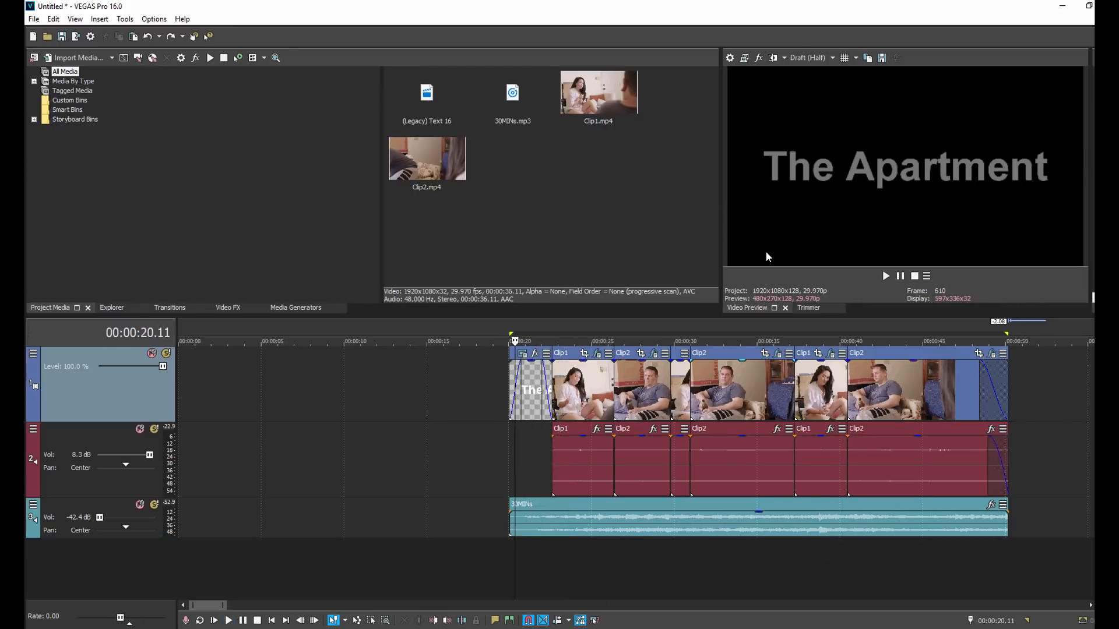
# Add the VEGAS ExpressFX Equalization effect to the last Clip2 audio event.
pyautogui.click(924, 590)
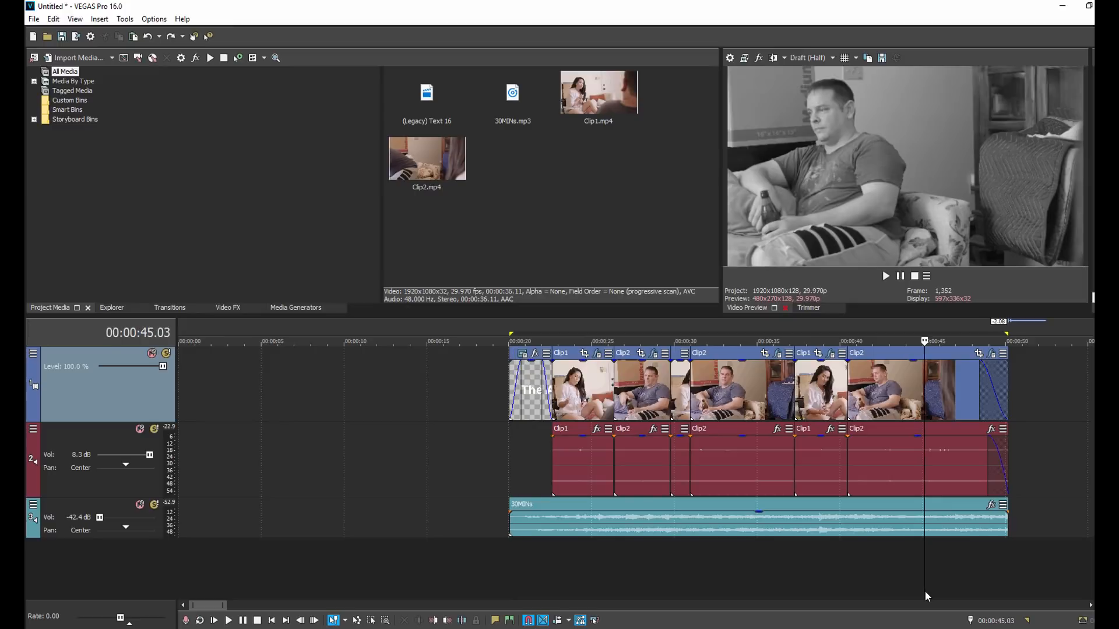
pyautogui.click(991, 430)
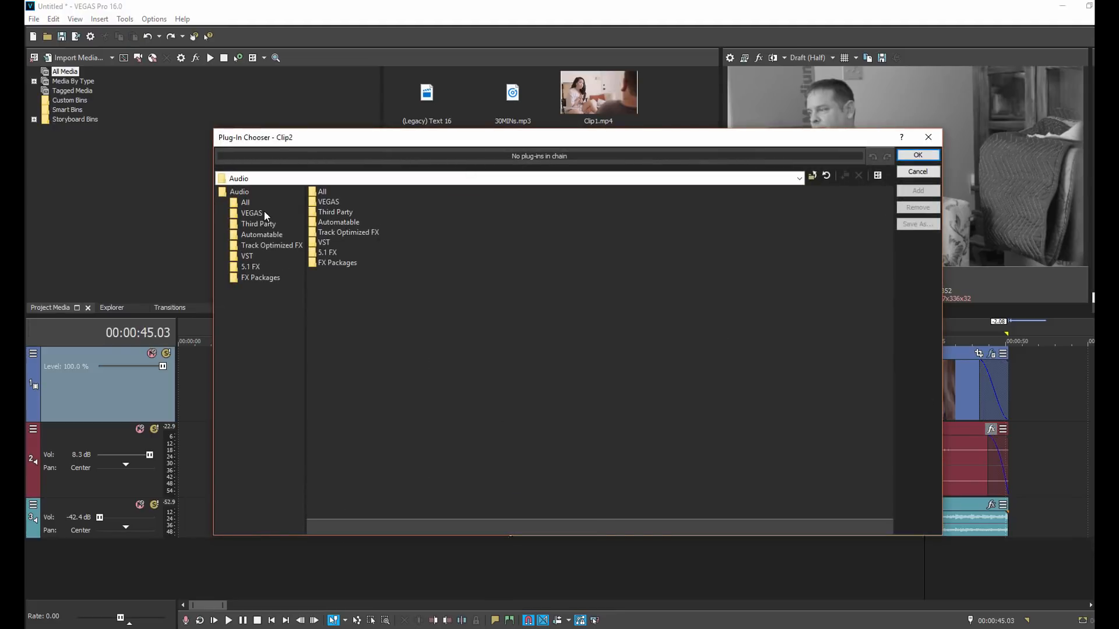
pyautogui.click(263, 213)
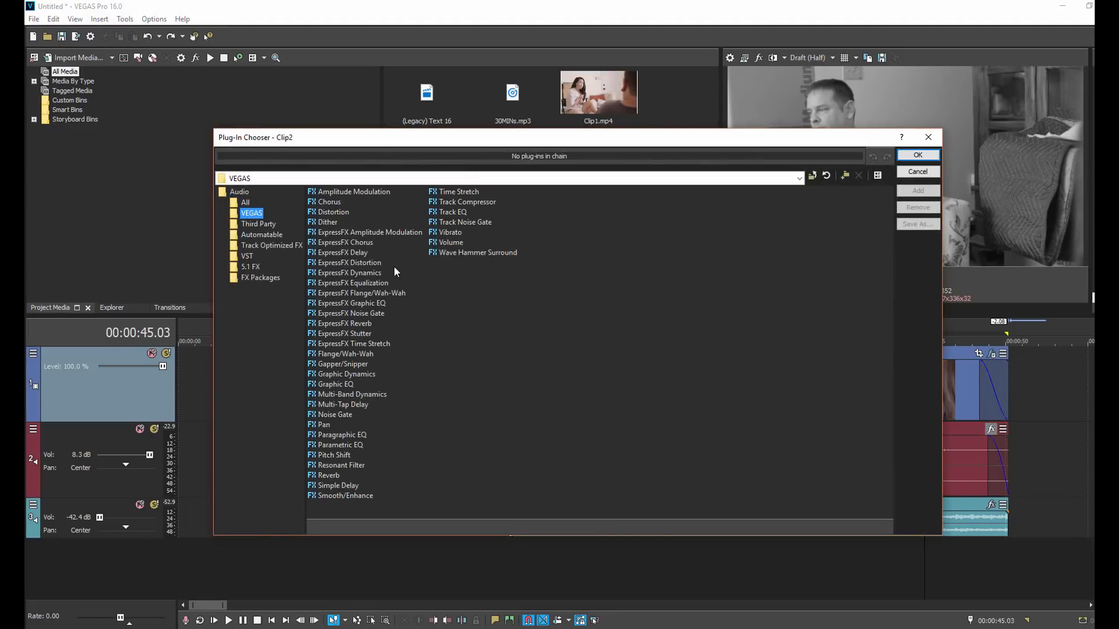
pyautogui.click(368, 283)
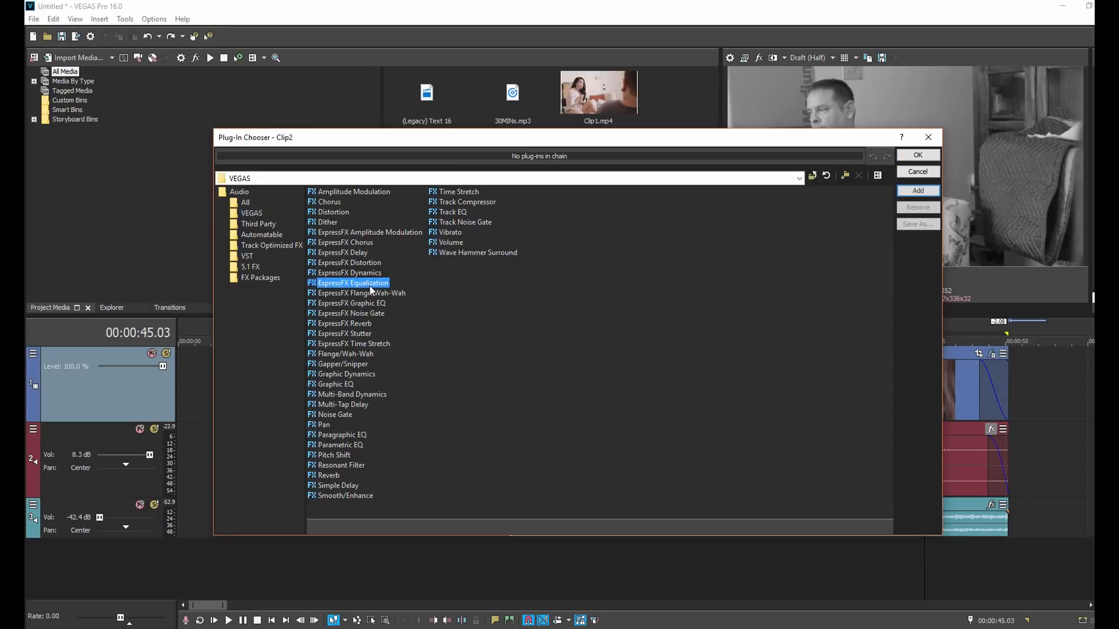
pyautogui.click(918, 191)
pyautogui.click(918, 155)
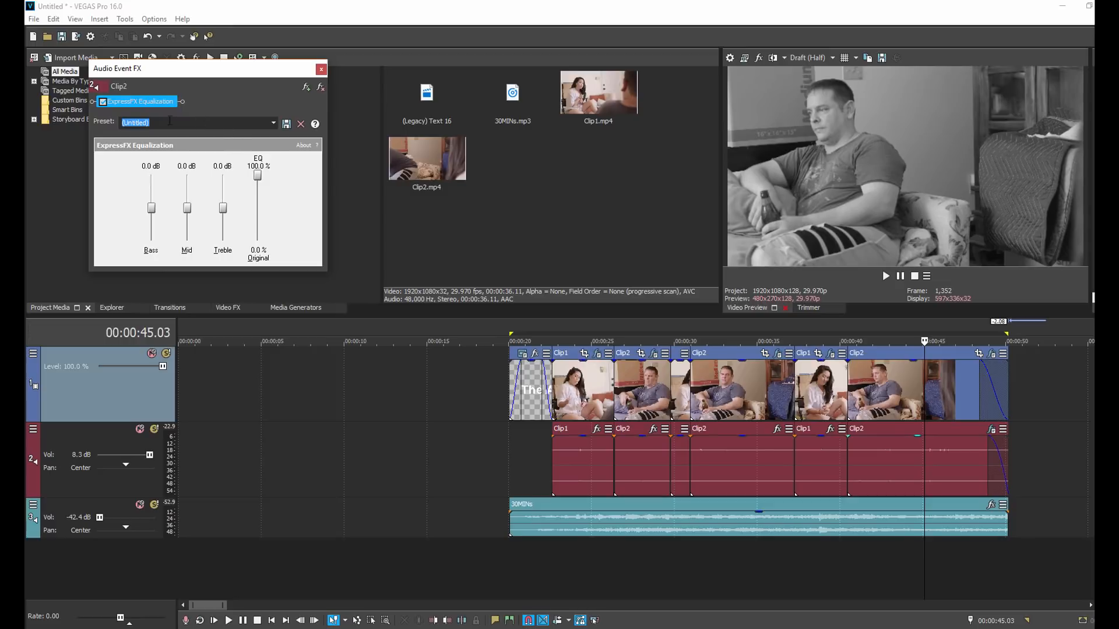
# Lower the equalization's Bass to -25.0 dB and play the last Clip2 event from 00:00:46.03 to hear the change.
pyautogui.moveTo(158, 211); pyautogui.dragTo(157, 244)
pyautogui.click(938, 557)
pyautogui.press('space')
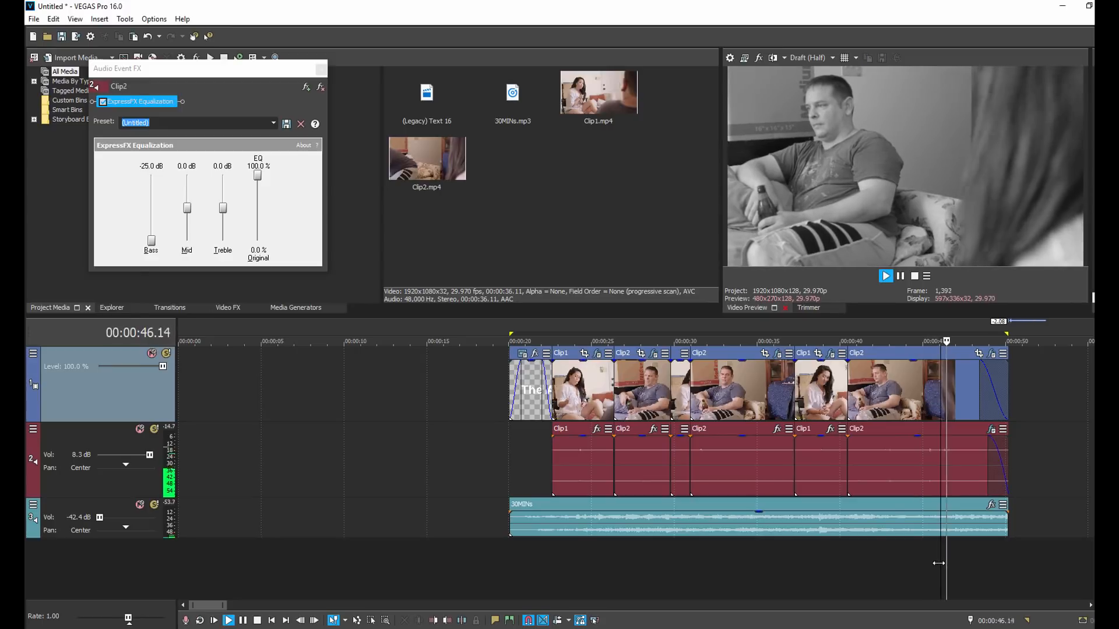
pyautogui.click(938, 563)
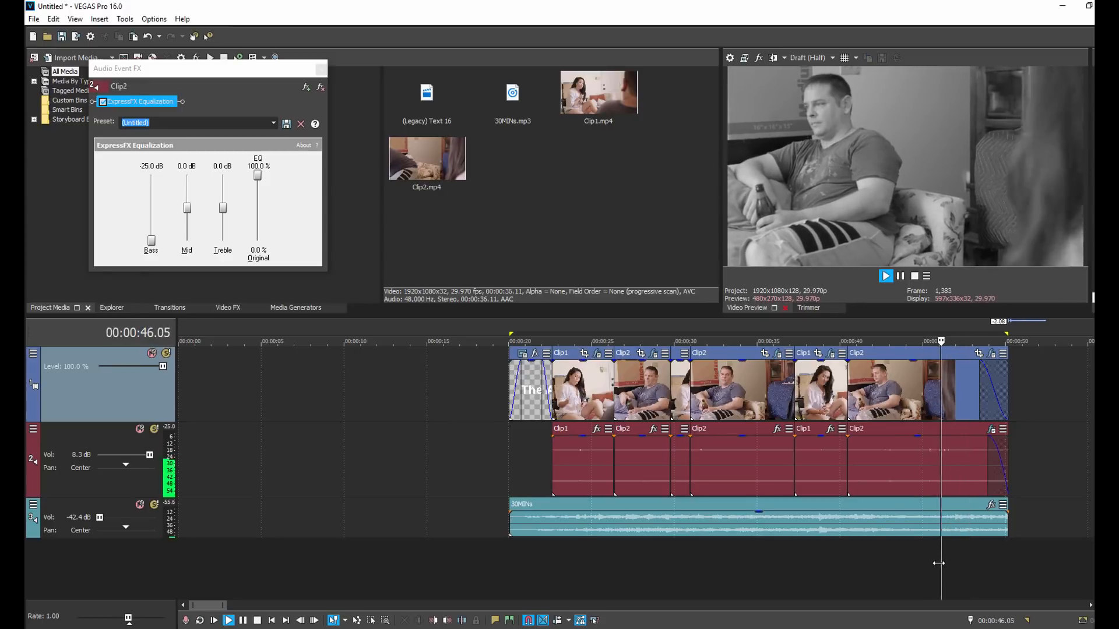
pyautogui.press('space')
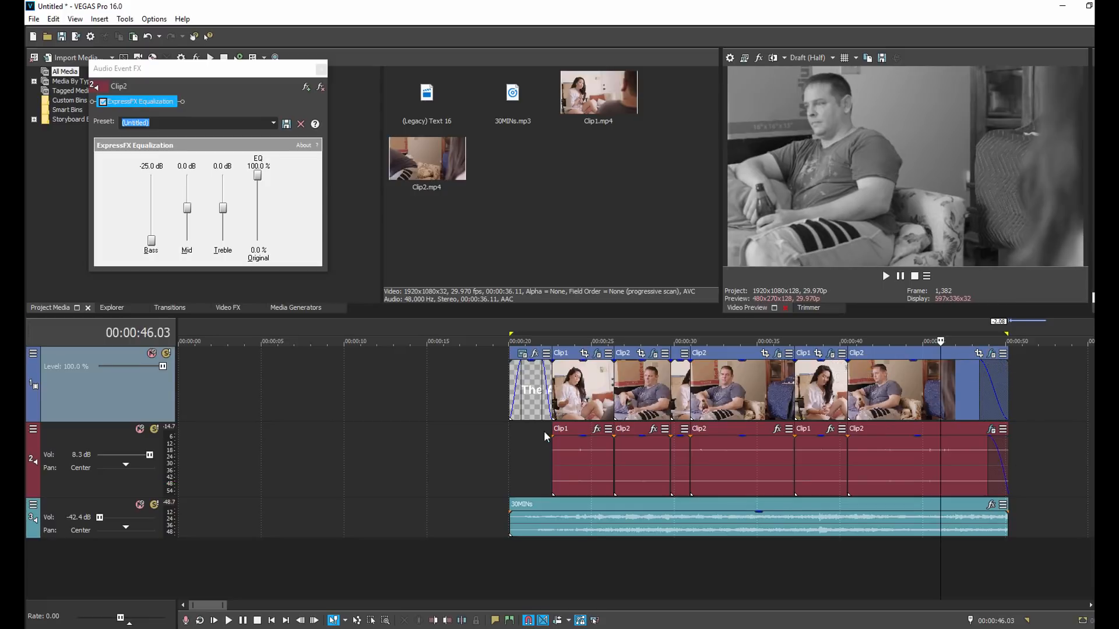
# Remove the ExpressFX Equalization effect from the last Clip2 audio event and return the cursor to 00:00:20.01 at the edit's start.
pyautogui.hscroll(5, 882, 488)
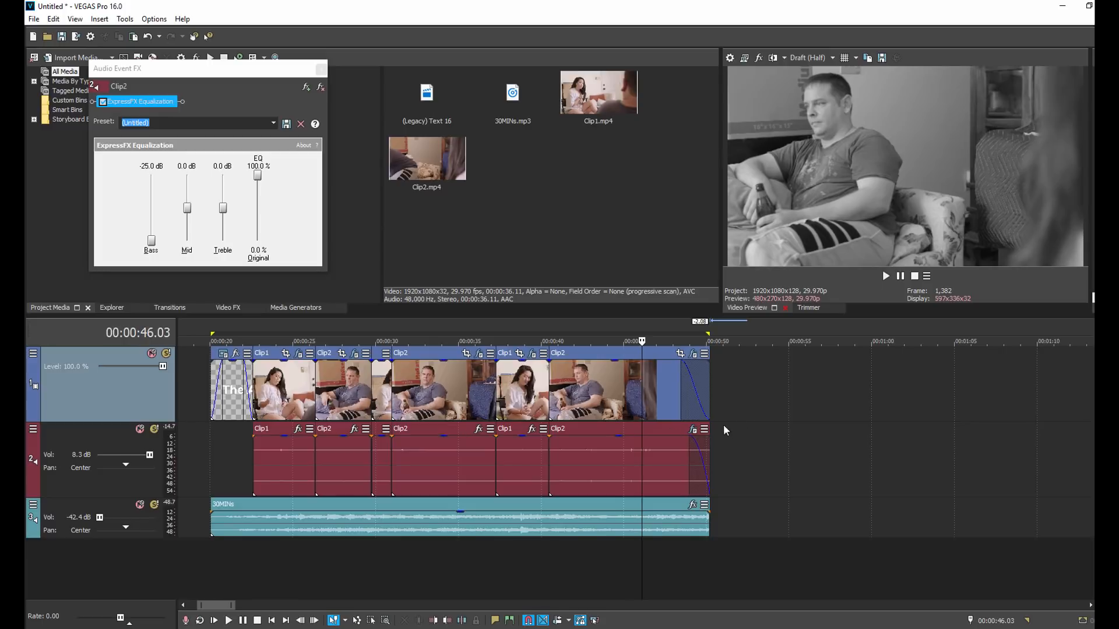
pyautogui.click(690, 430)
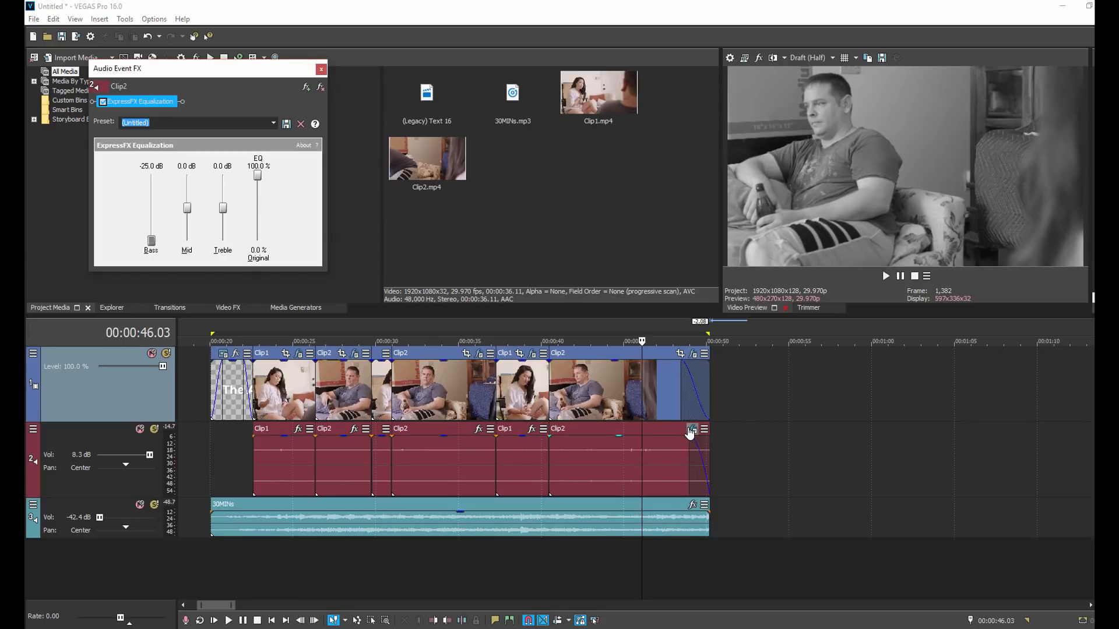
pyautogui.click(322, 87)
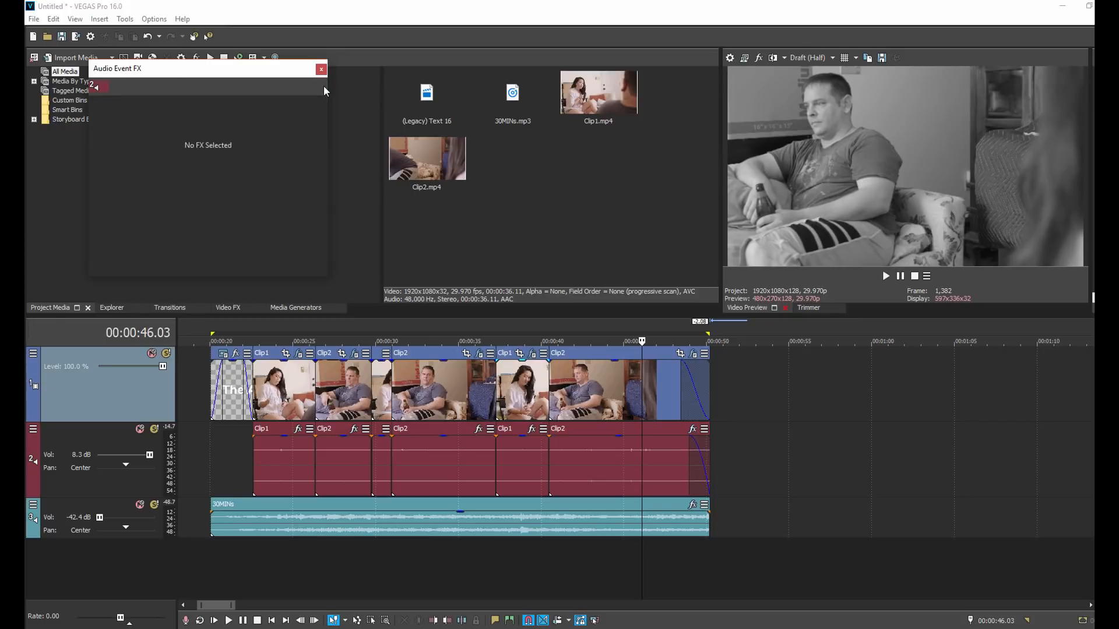
pyautogui.click(322, 70)
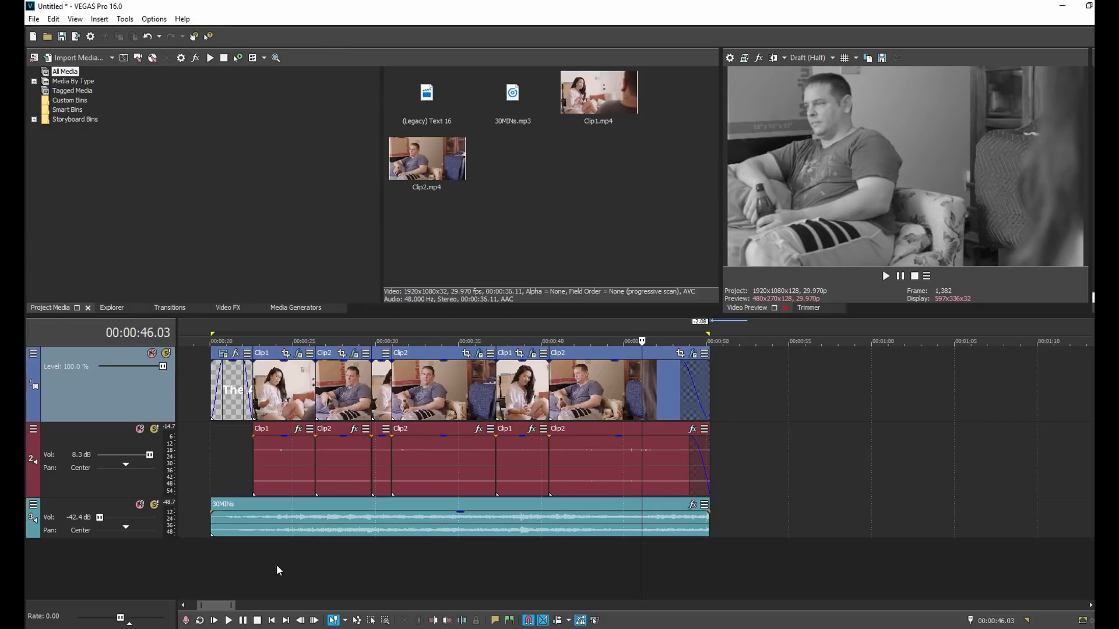
pyautogui.scroll(-2, 300, 556)
pyautogui.click(354, 560)
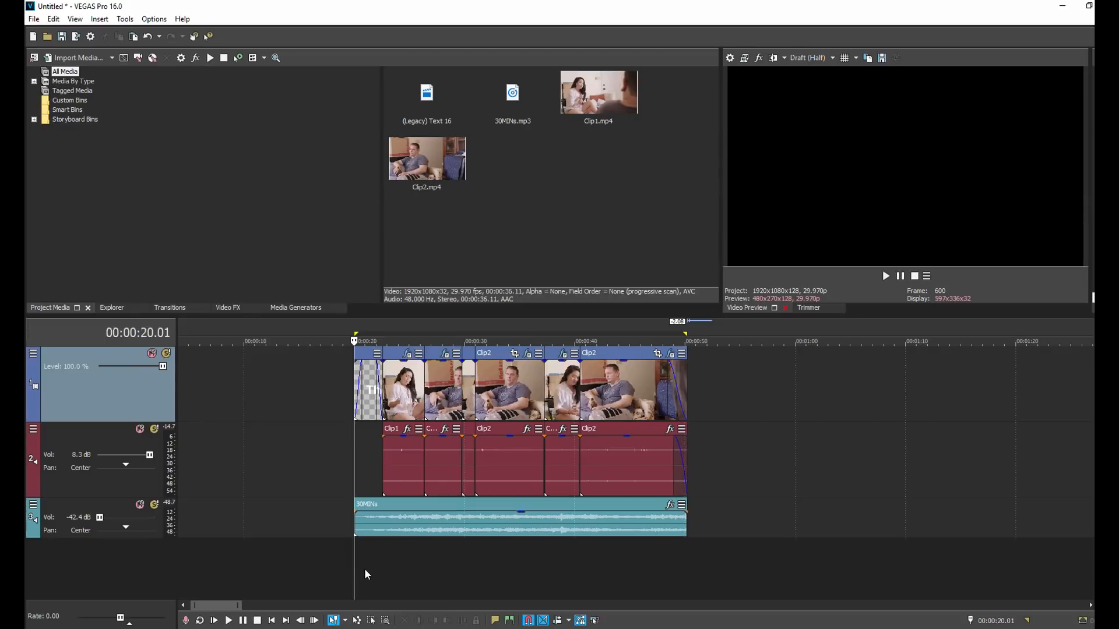